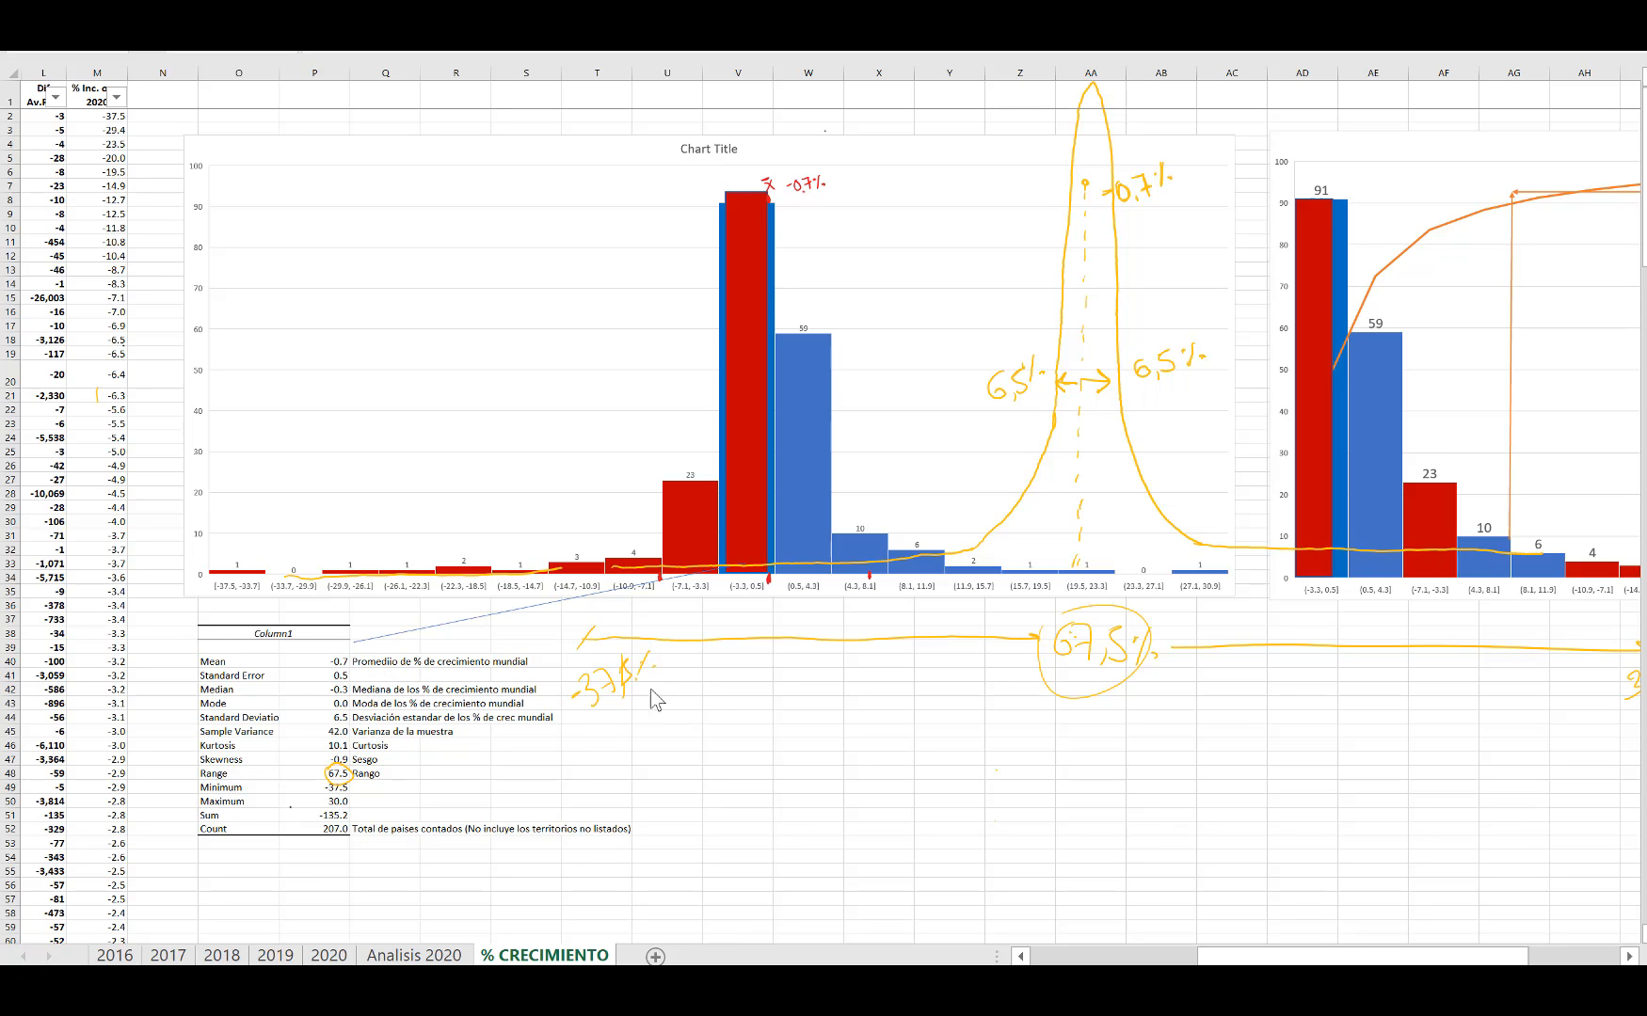
Step: Enter the headers x and f(x) in cells V43 and W43 and enlarge their font
click(738, 703)
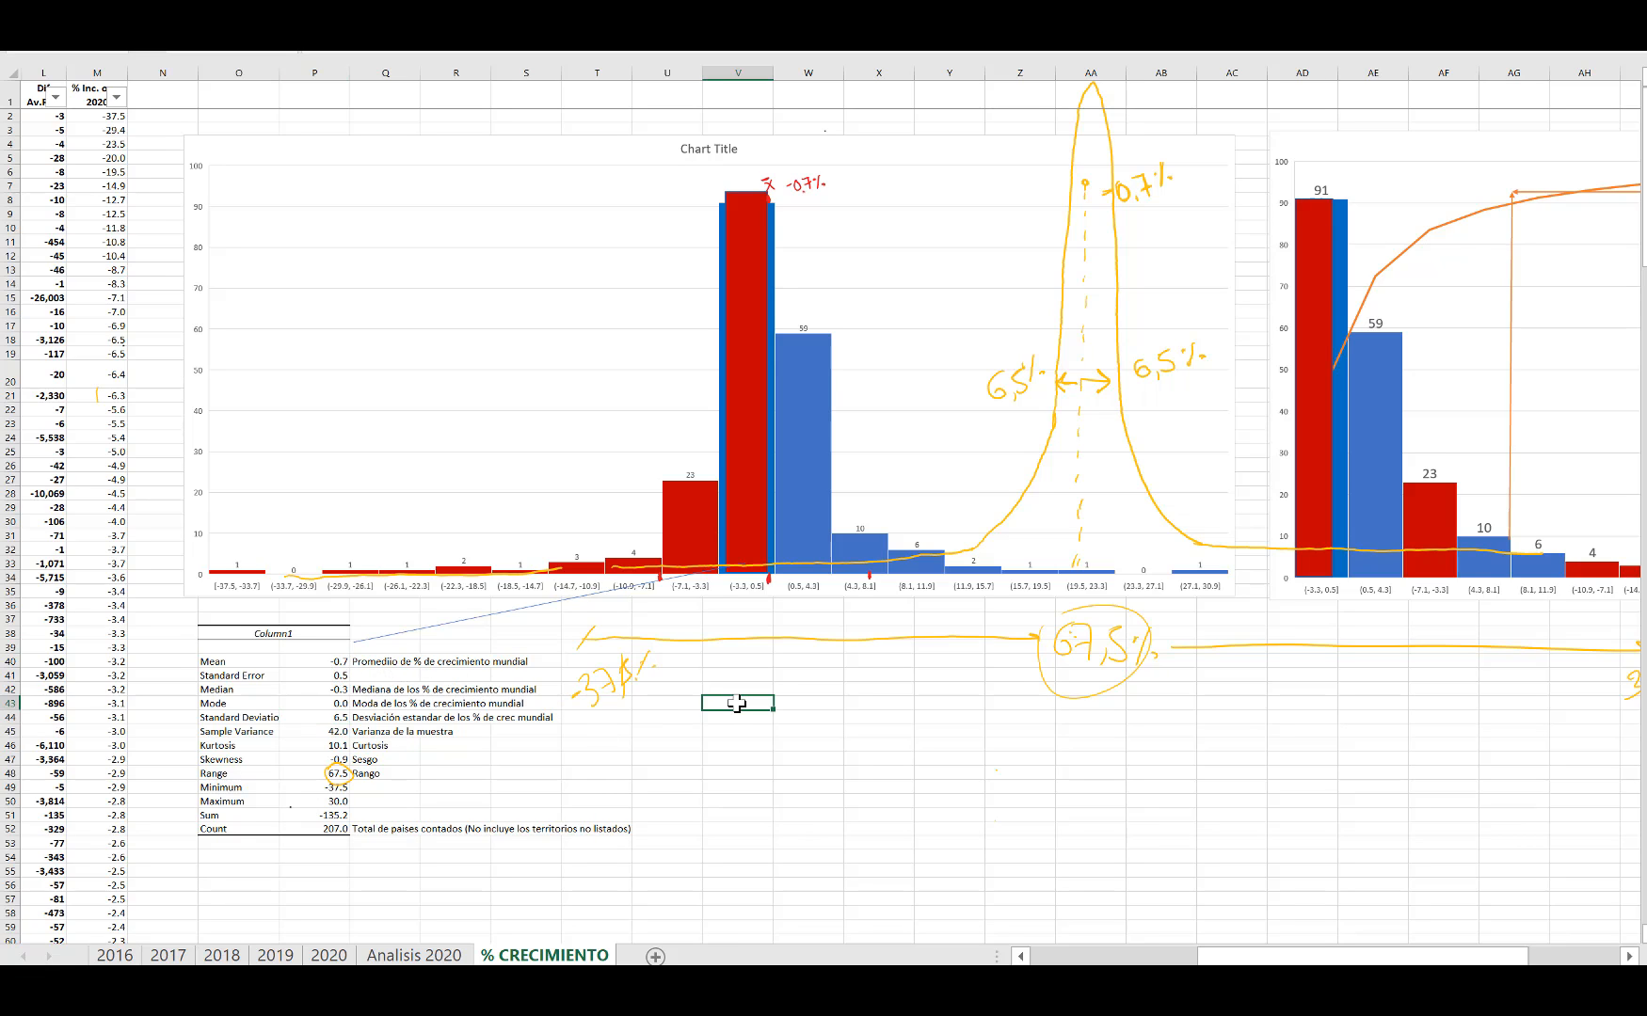
click(789, 705)
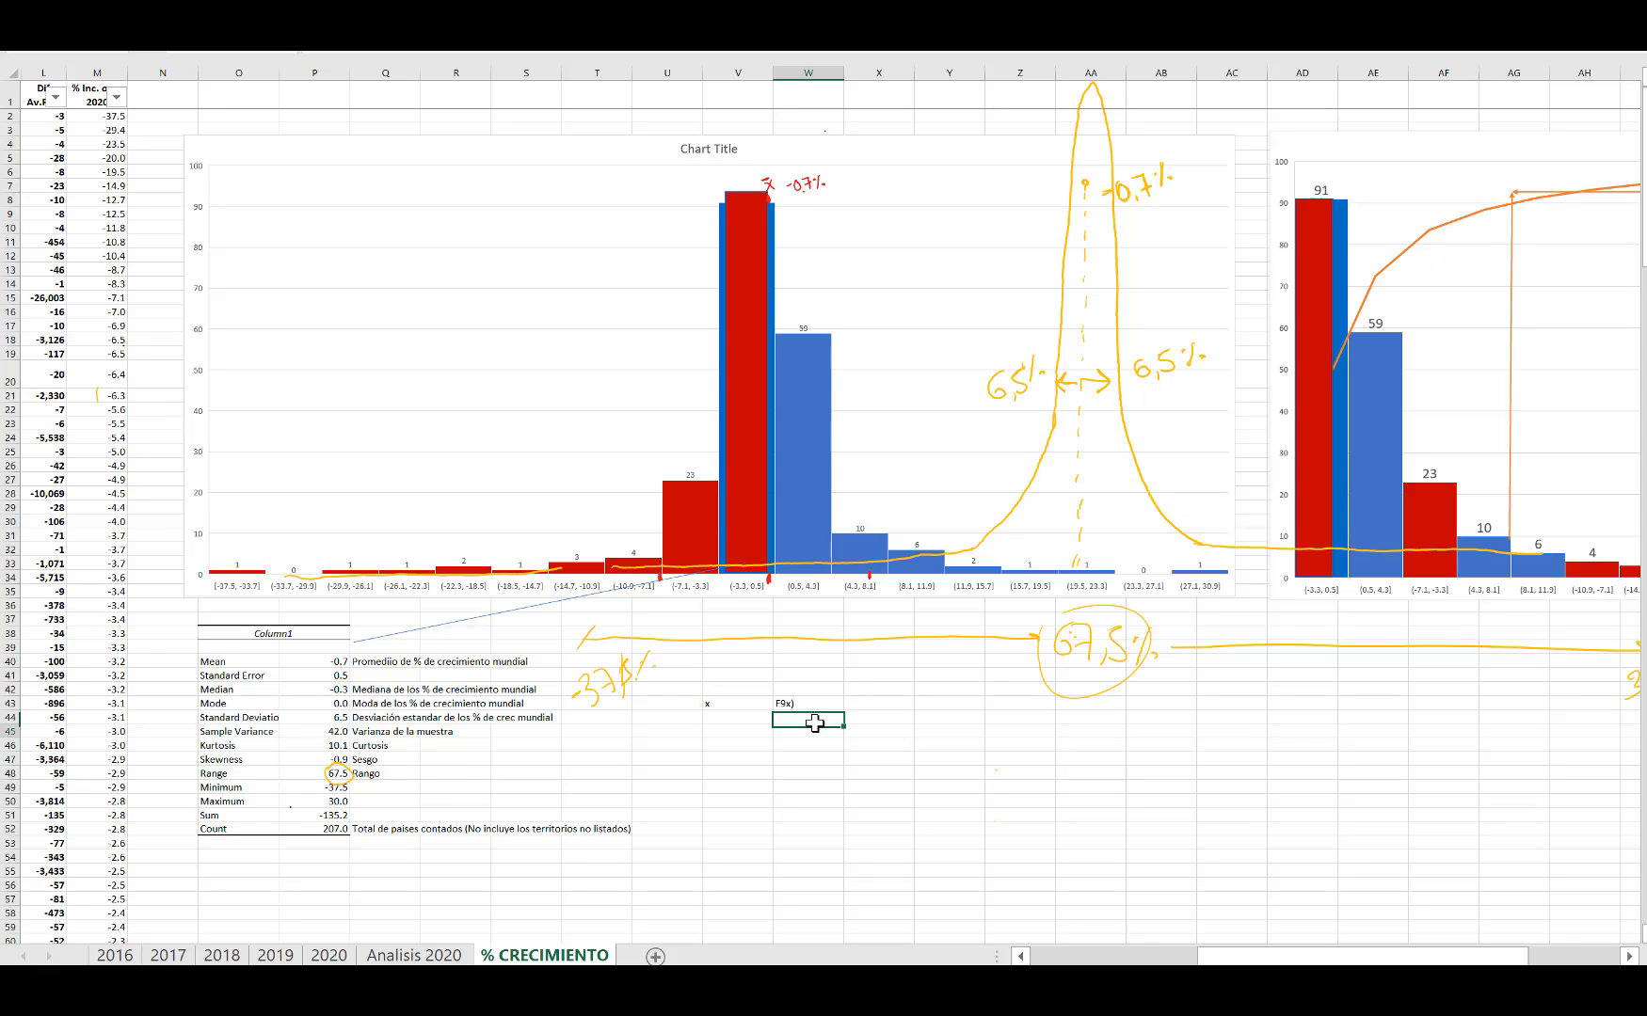
drag(739, 701, 798, 698)
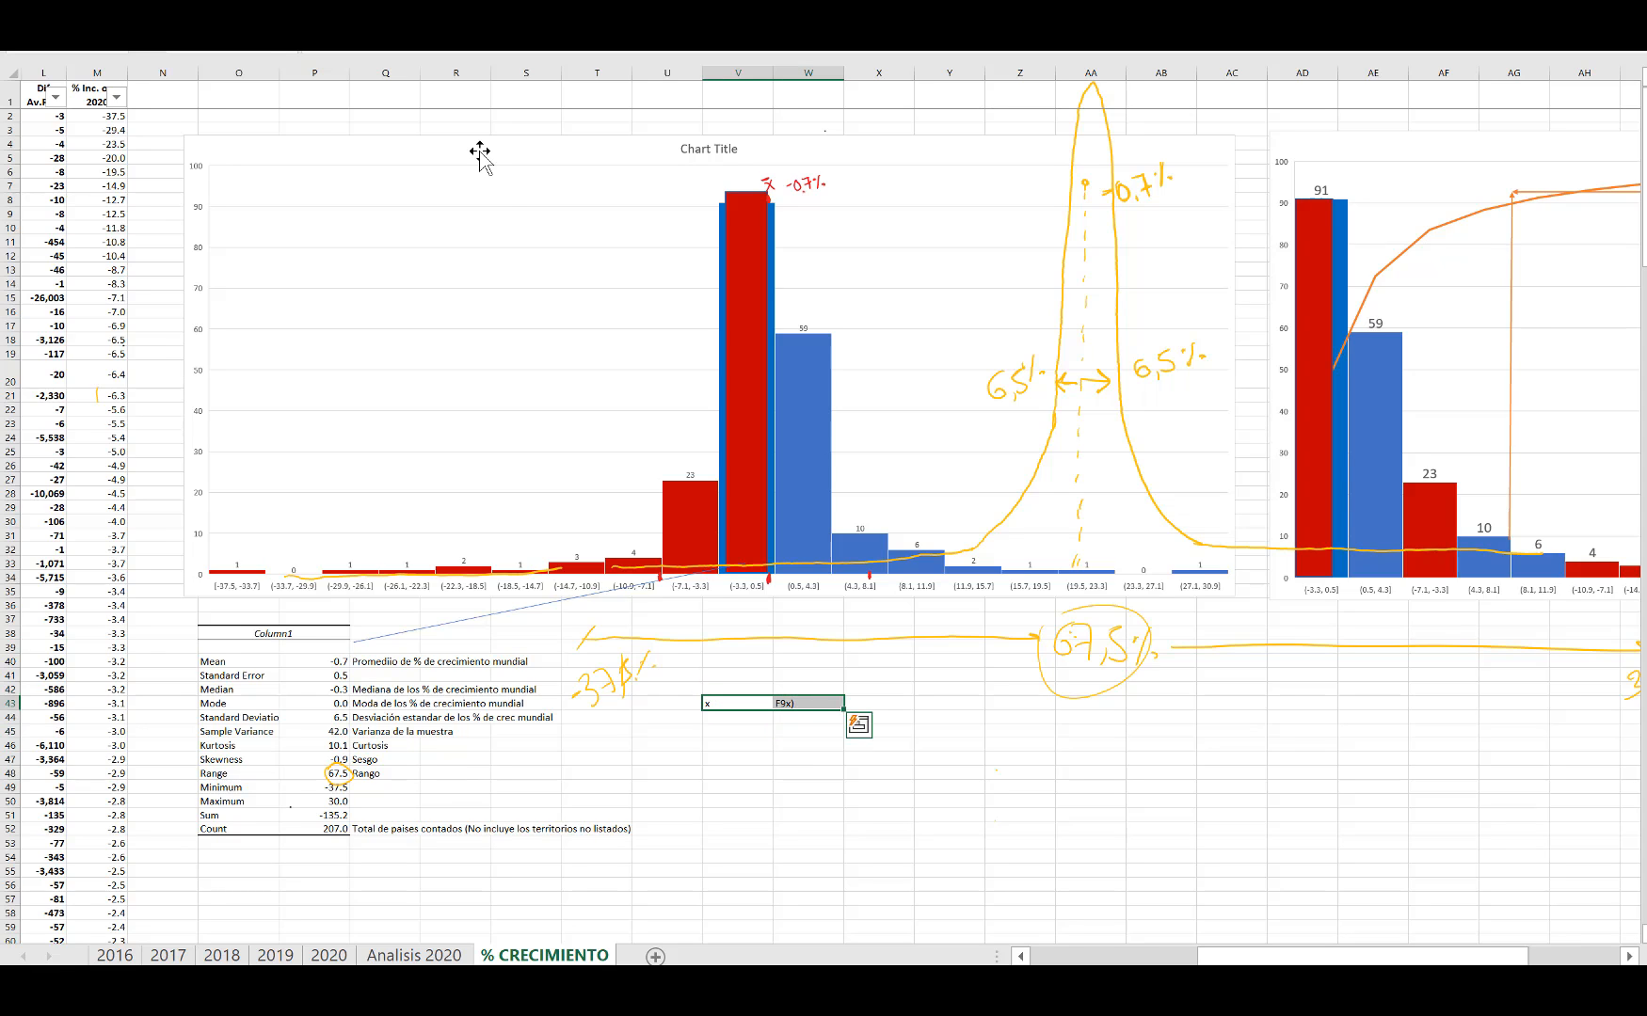
click(798, 708)
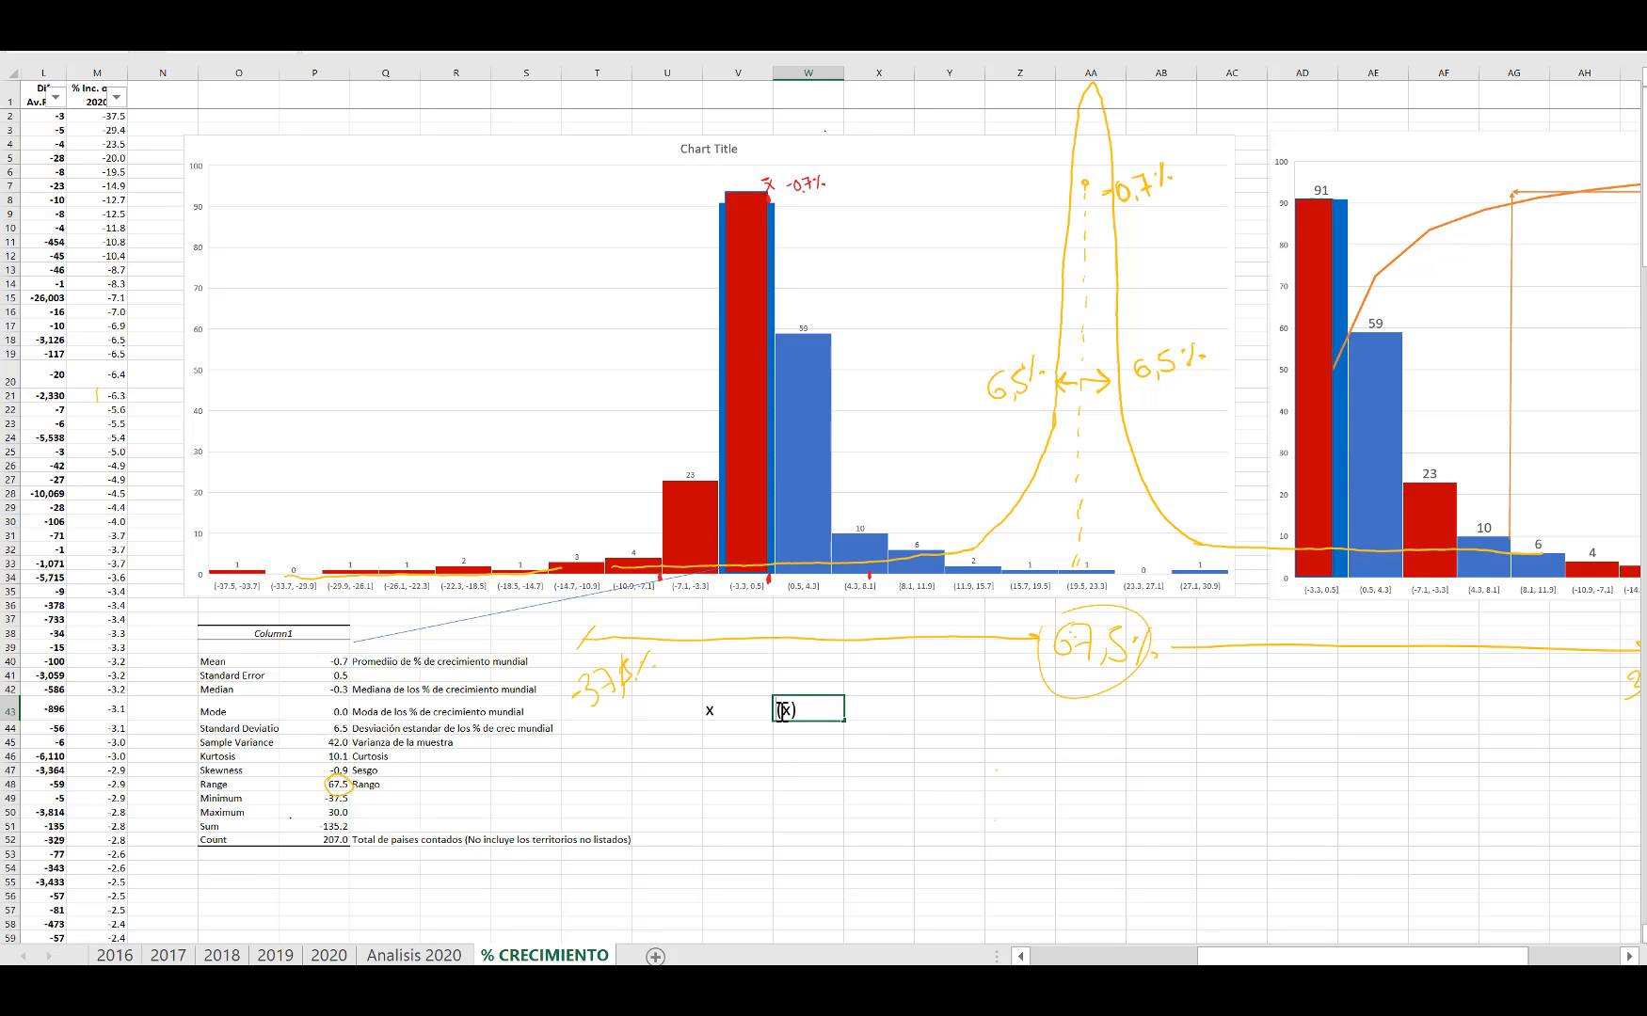
click(732, 744)
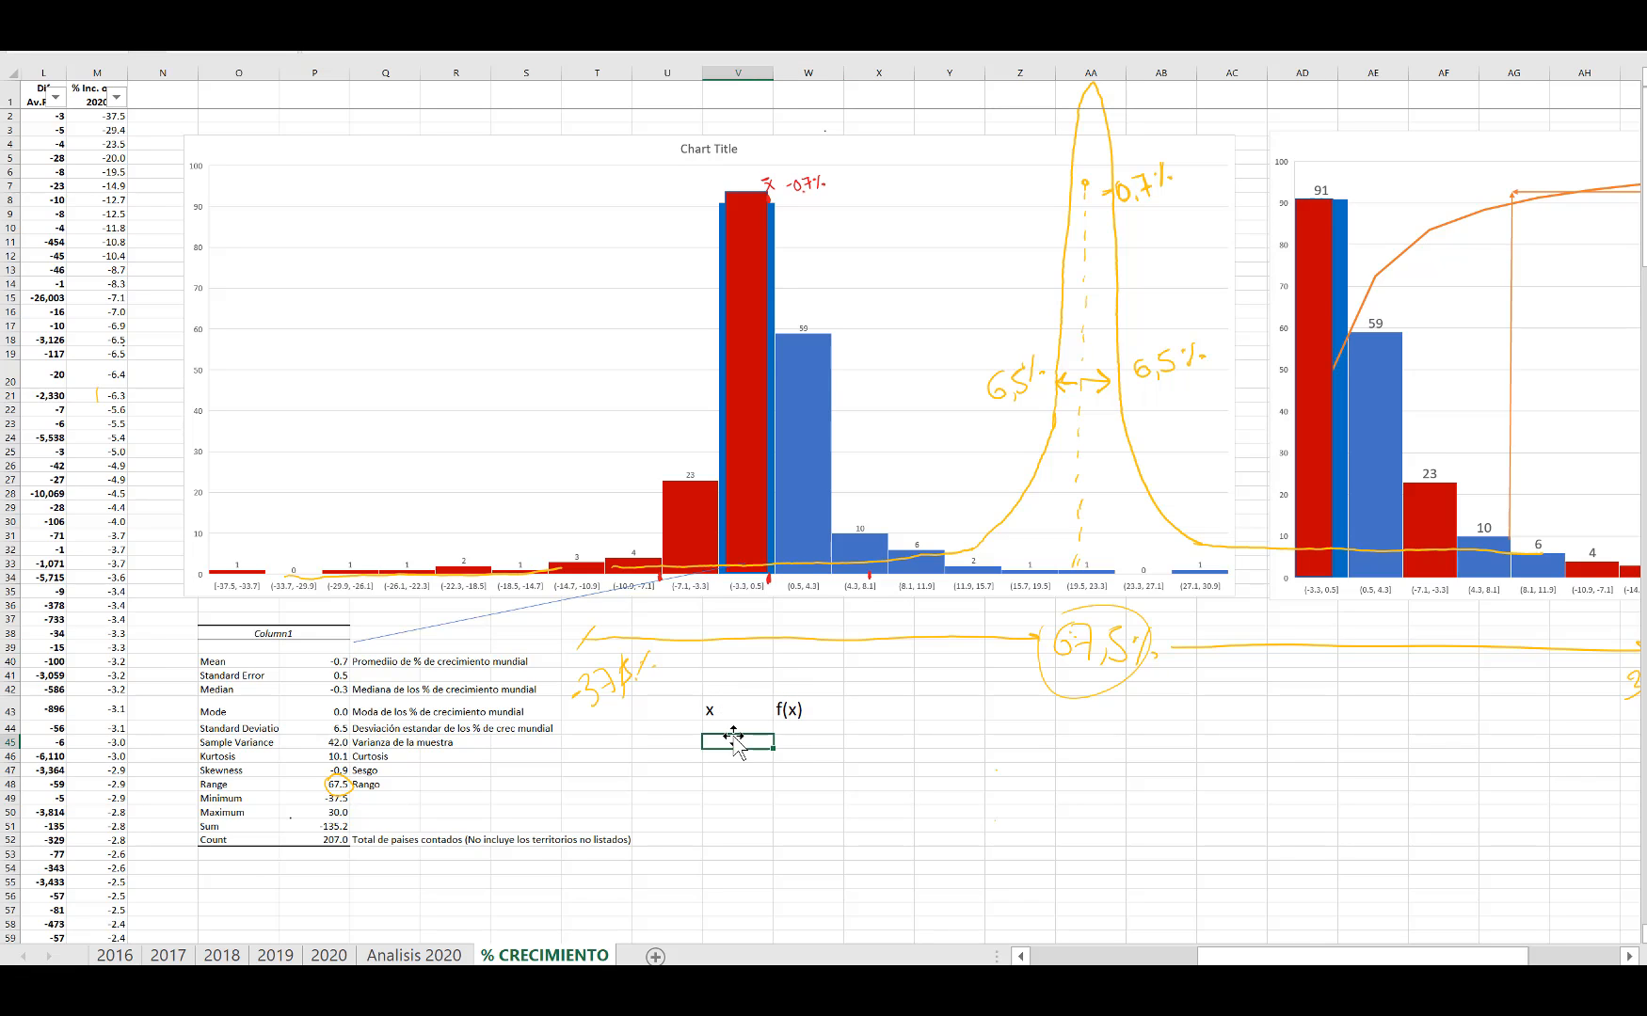
Step: Fill the x column in V44:V58 with values from -40 to 30 in increments of 5
click(717, 729)
text(-40)
key(Return)
key(Return)
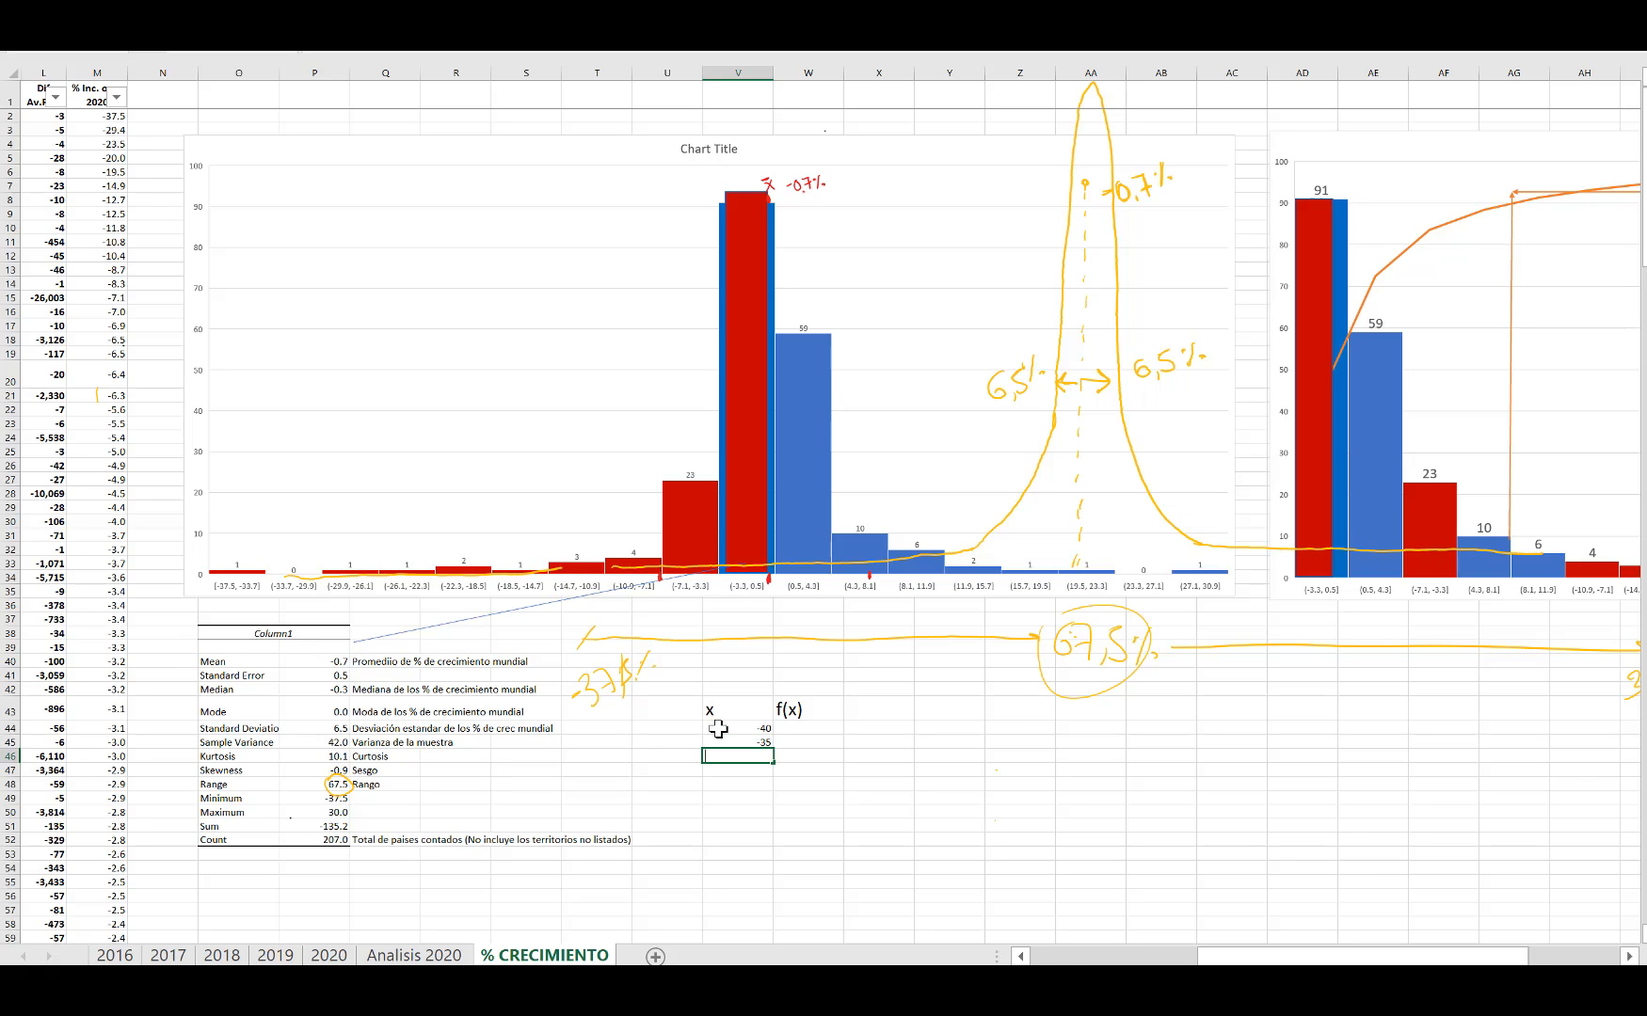
key(Return)
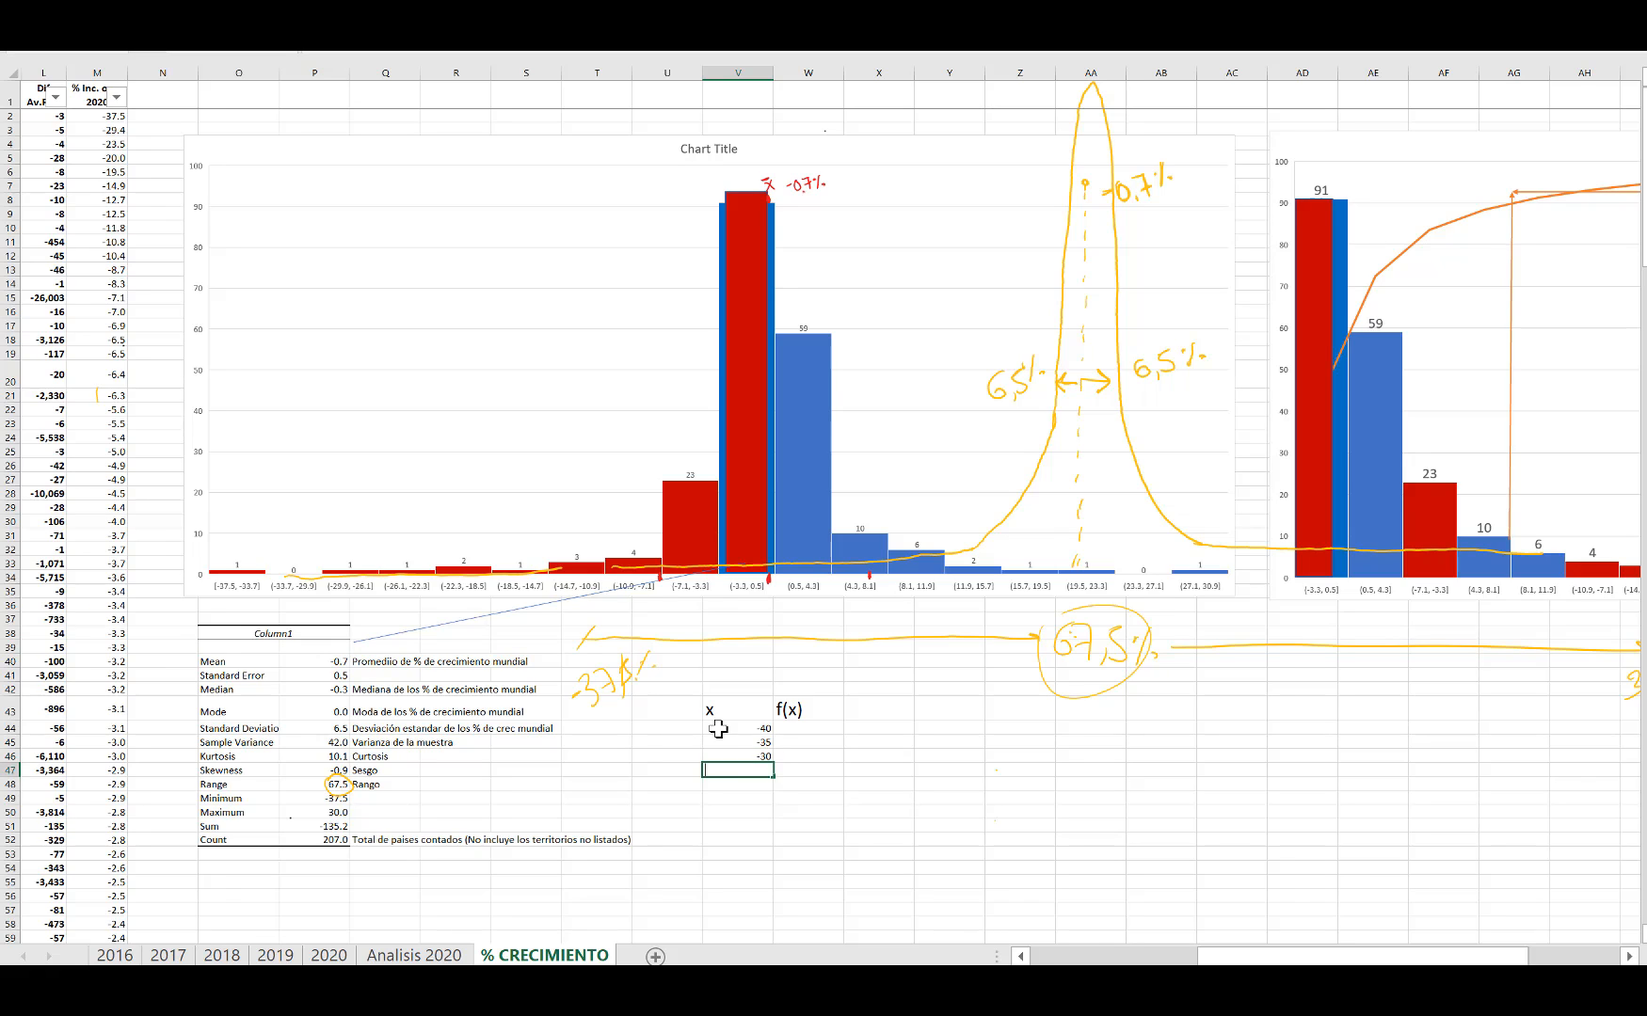
key(Return)
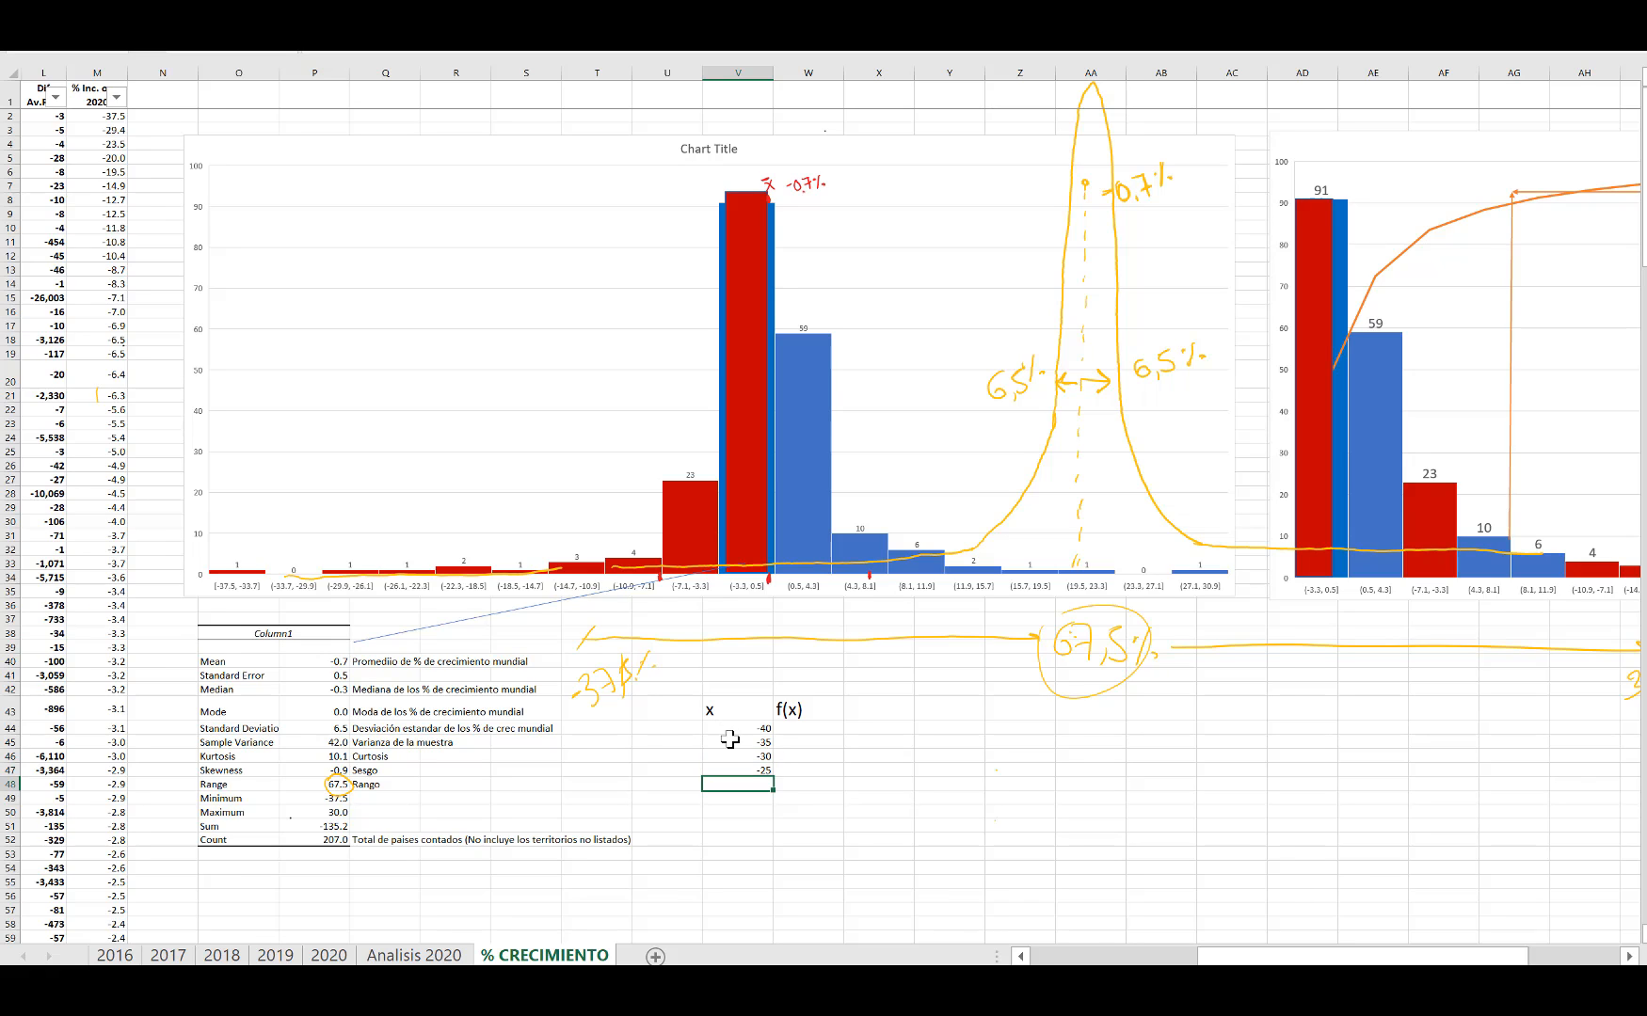
mouse_move(747, 741)
mouse_down()
mouse_move(756, 914)
mouse_move(763, 718)
mouse_move(761, 731)
mouse_up()
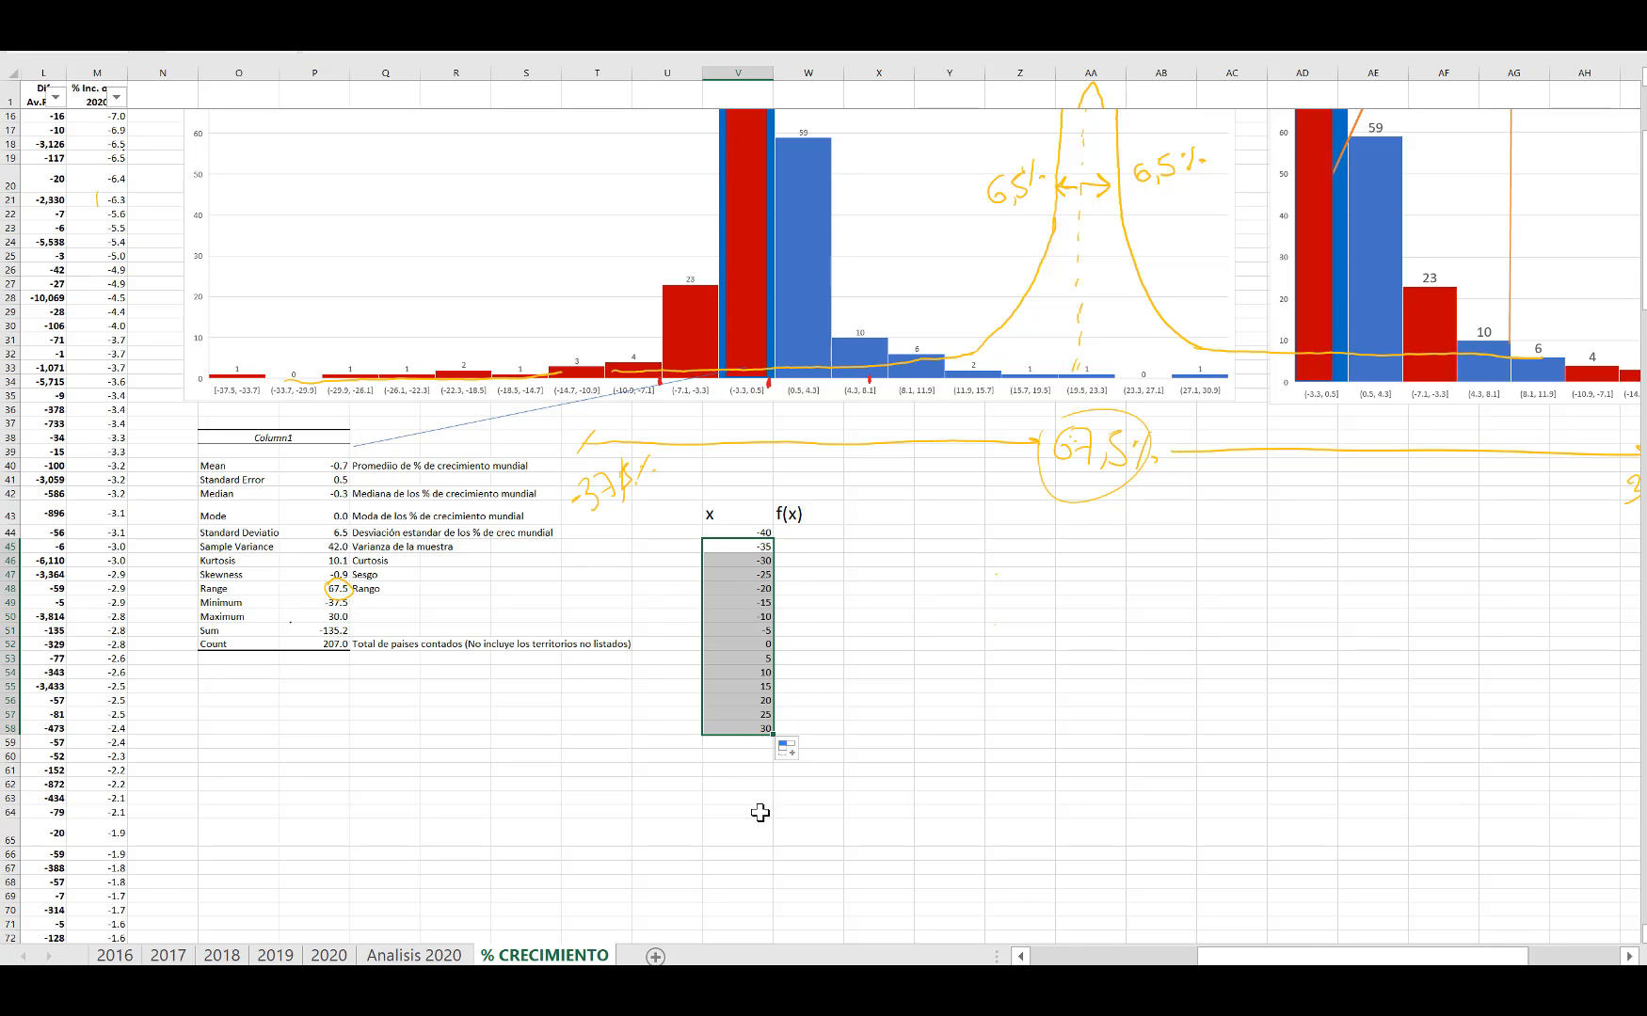
click(826, 556)
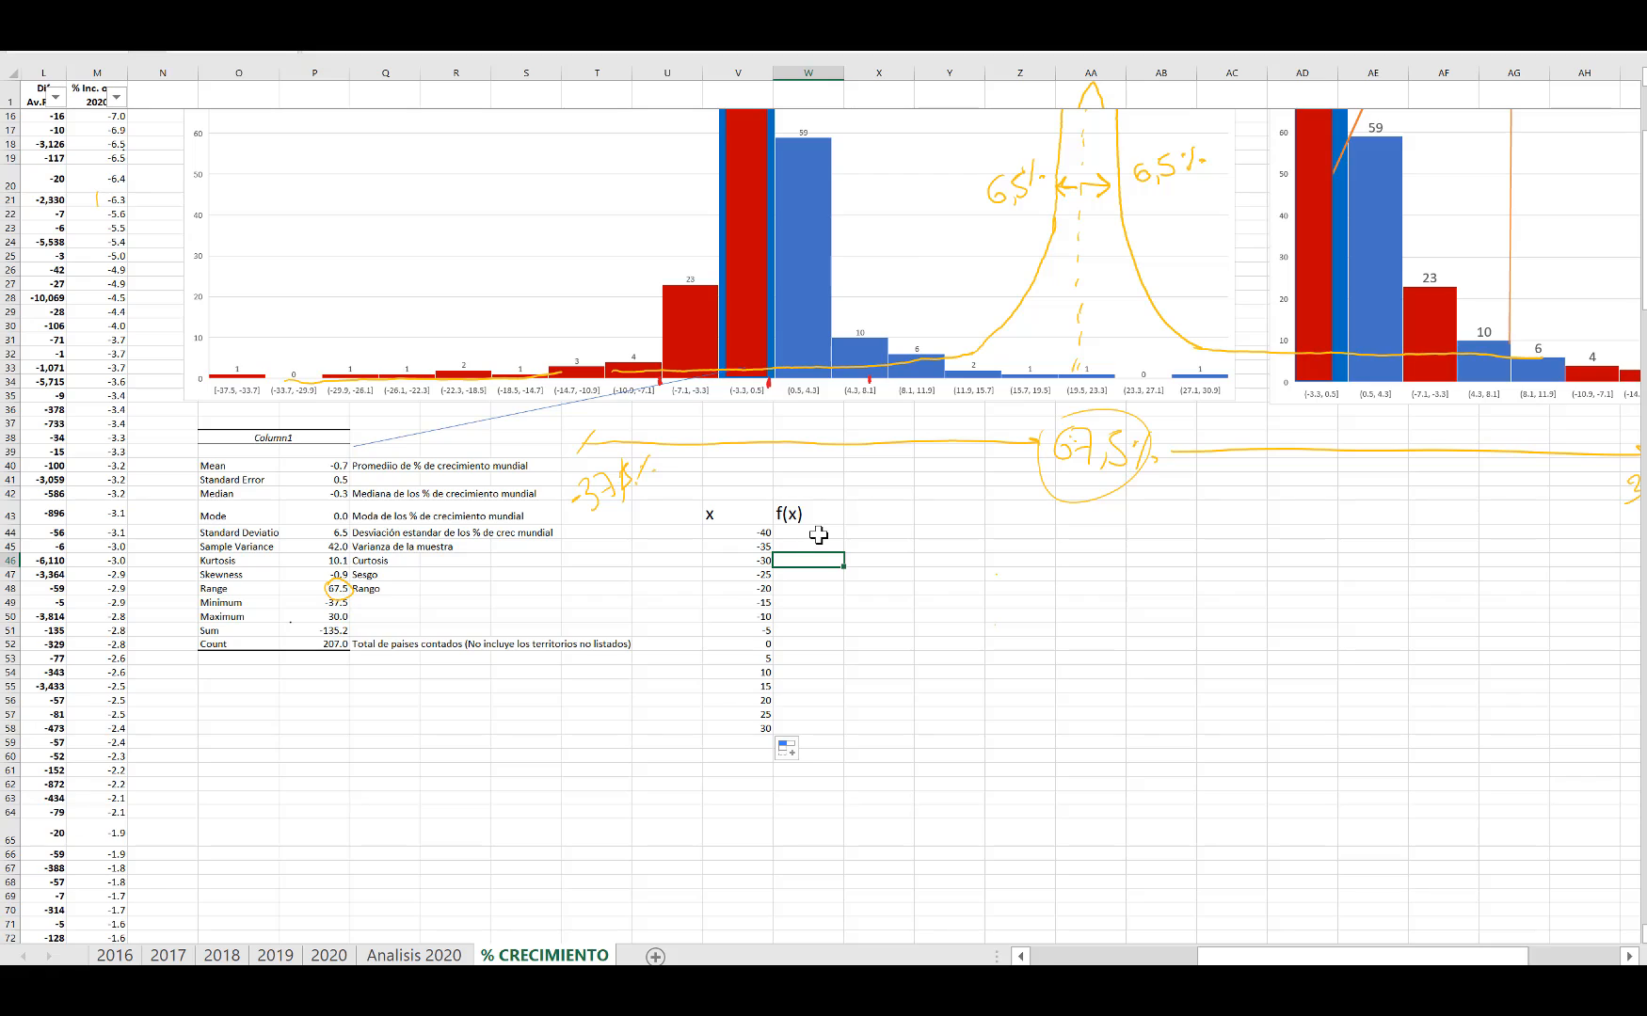
click(818, 534)
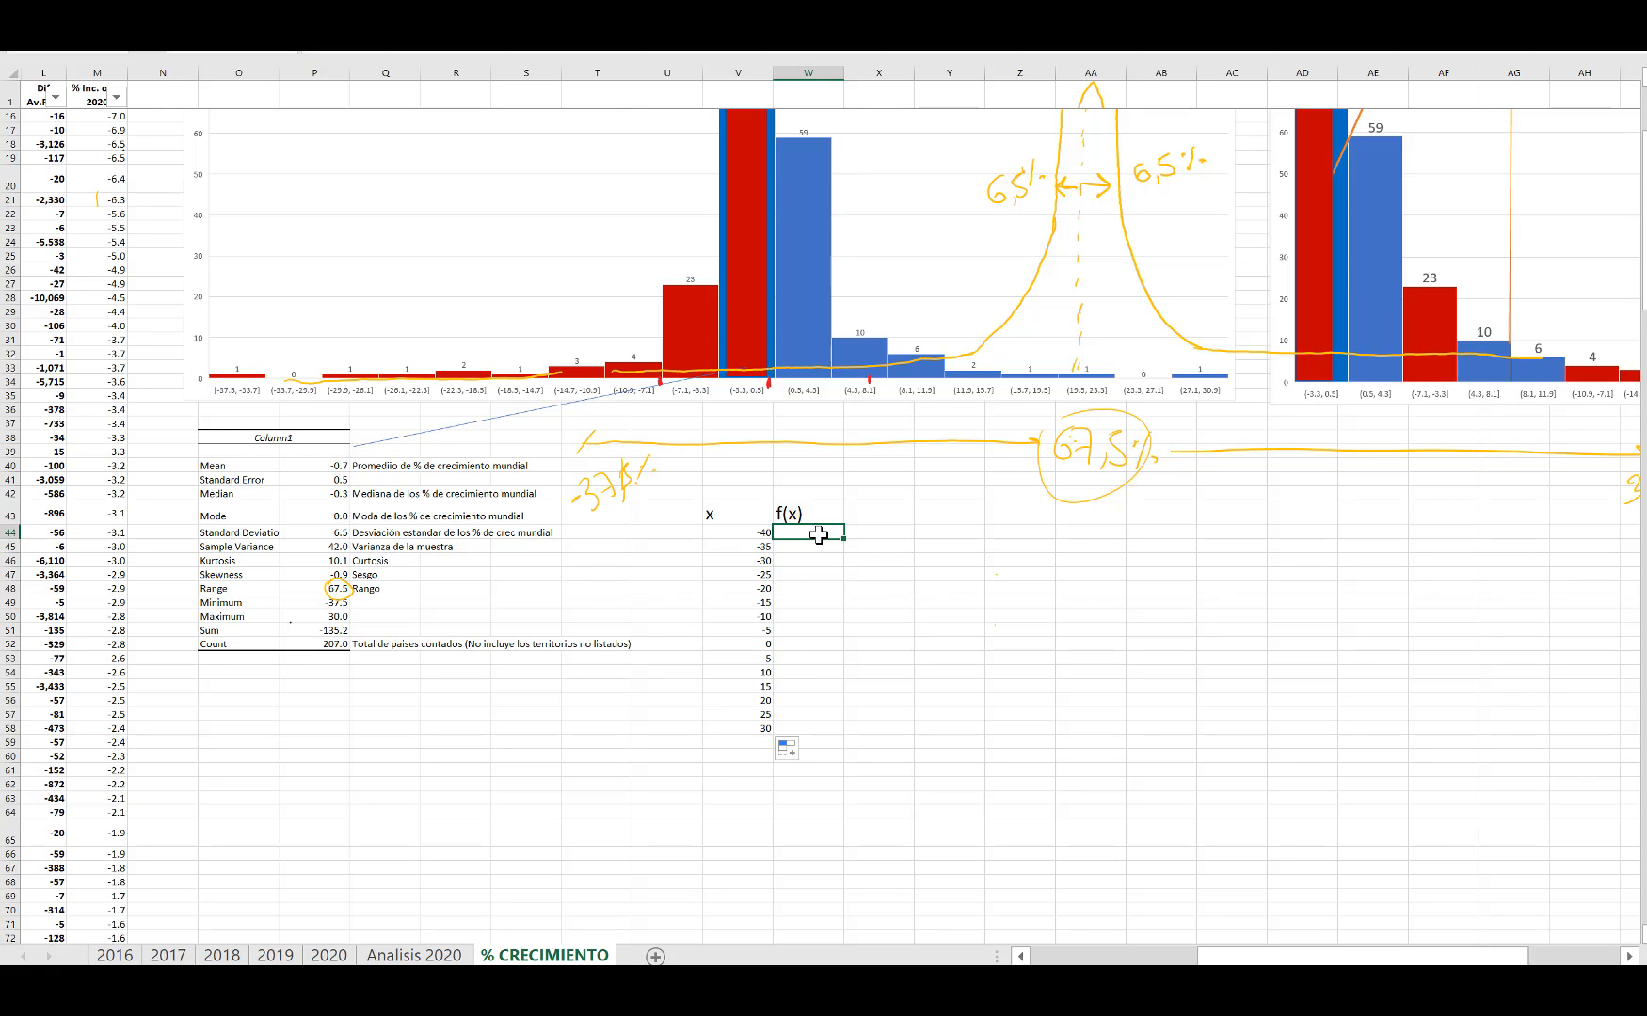
text(=no)
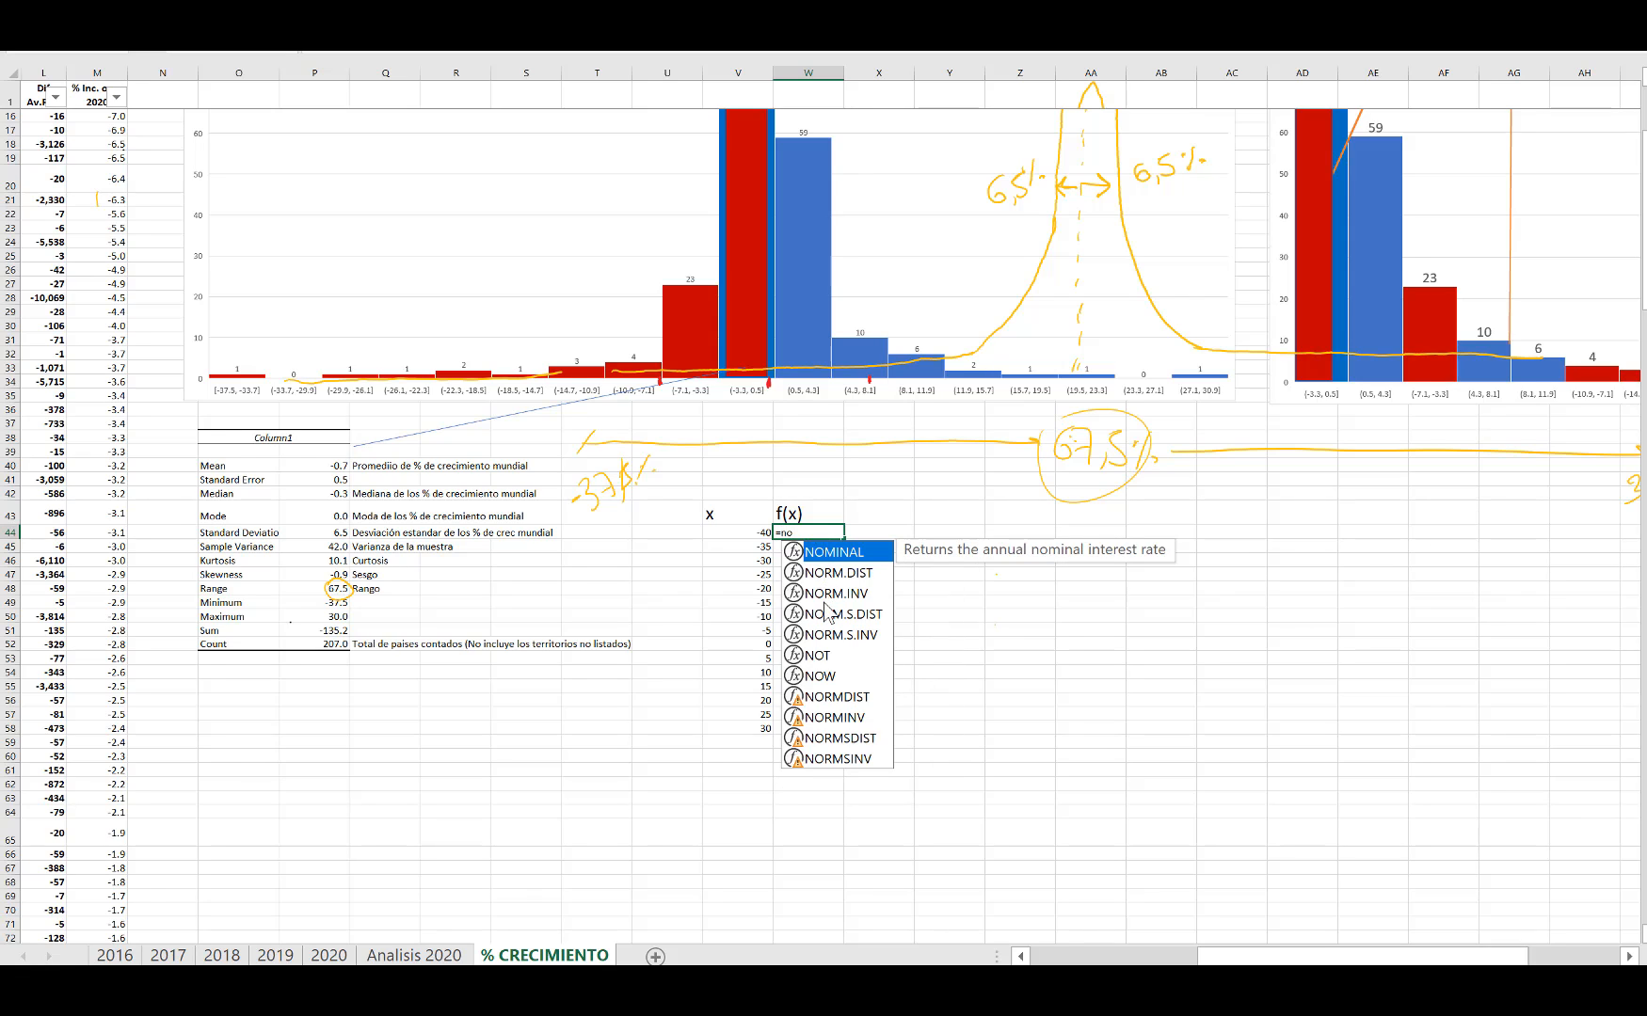
click(835, 574)
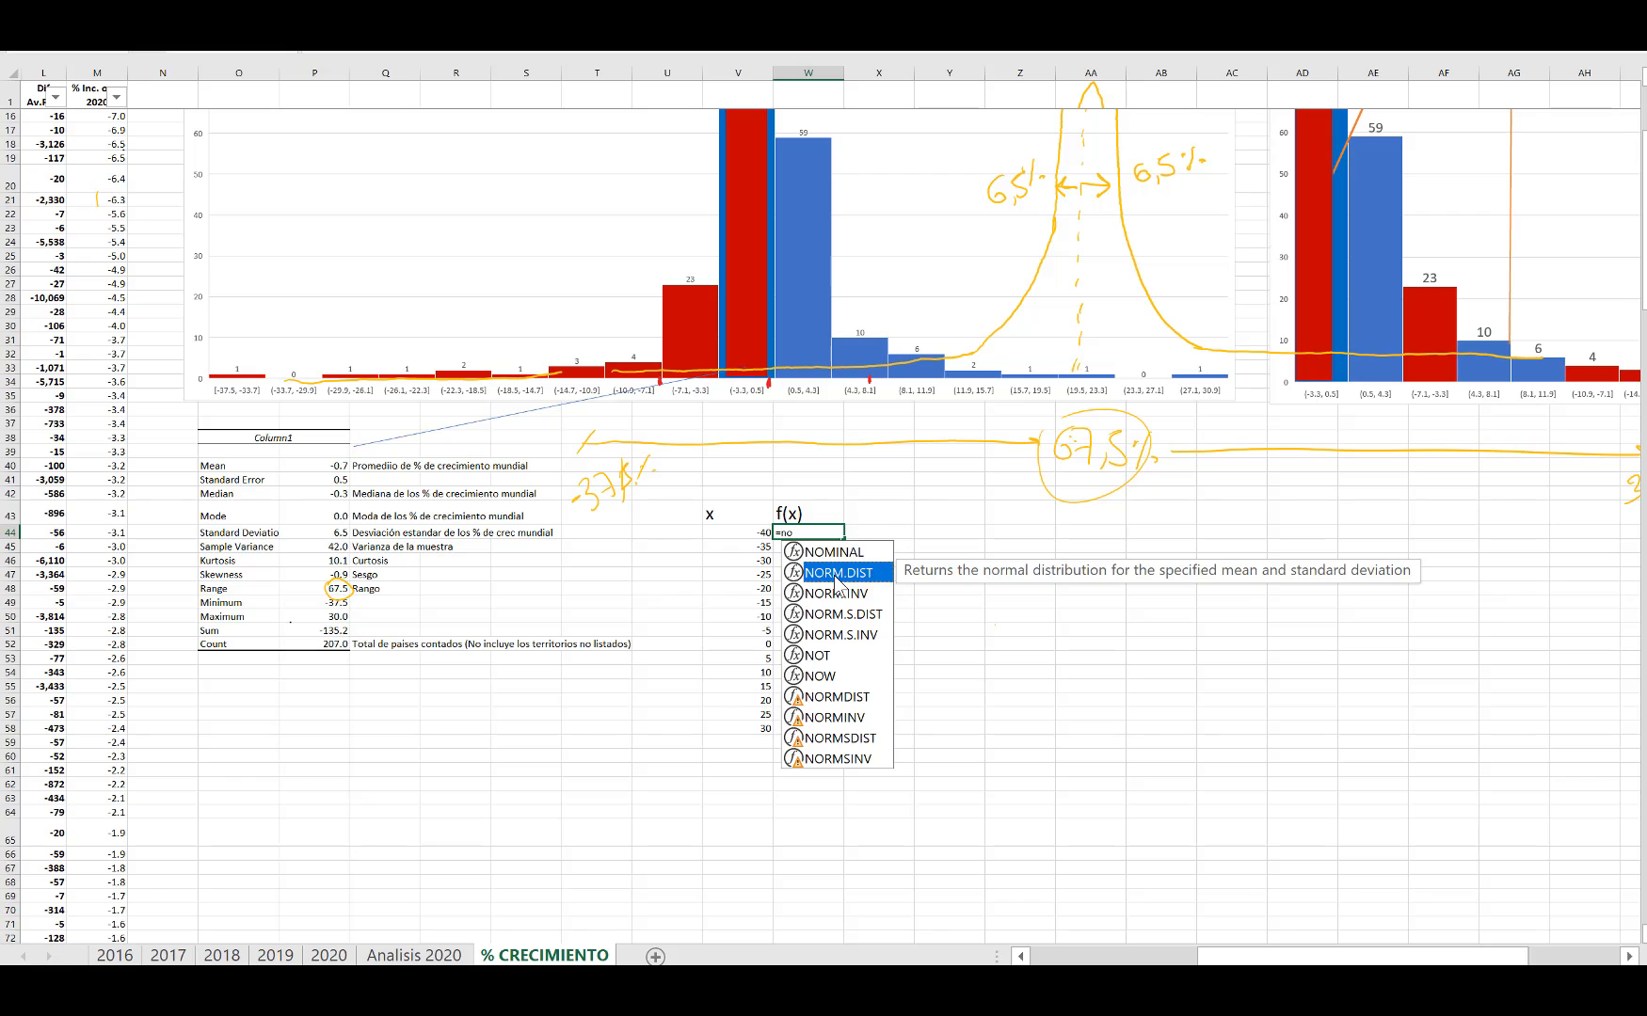
key(Return)
click(839, 533)
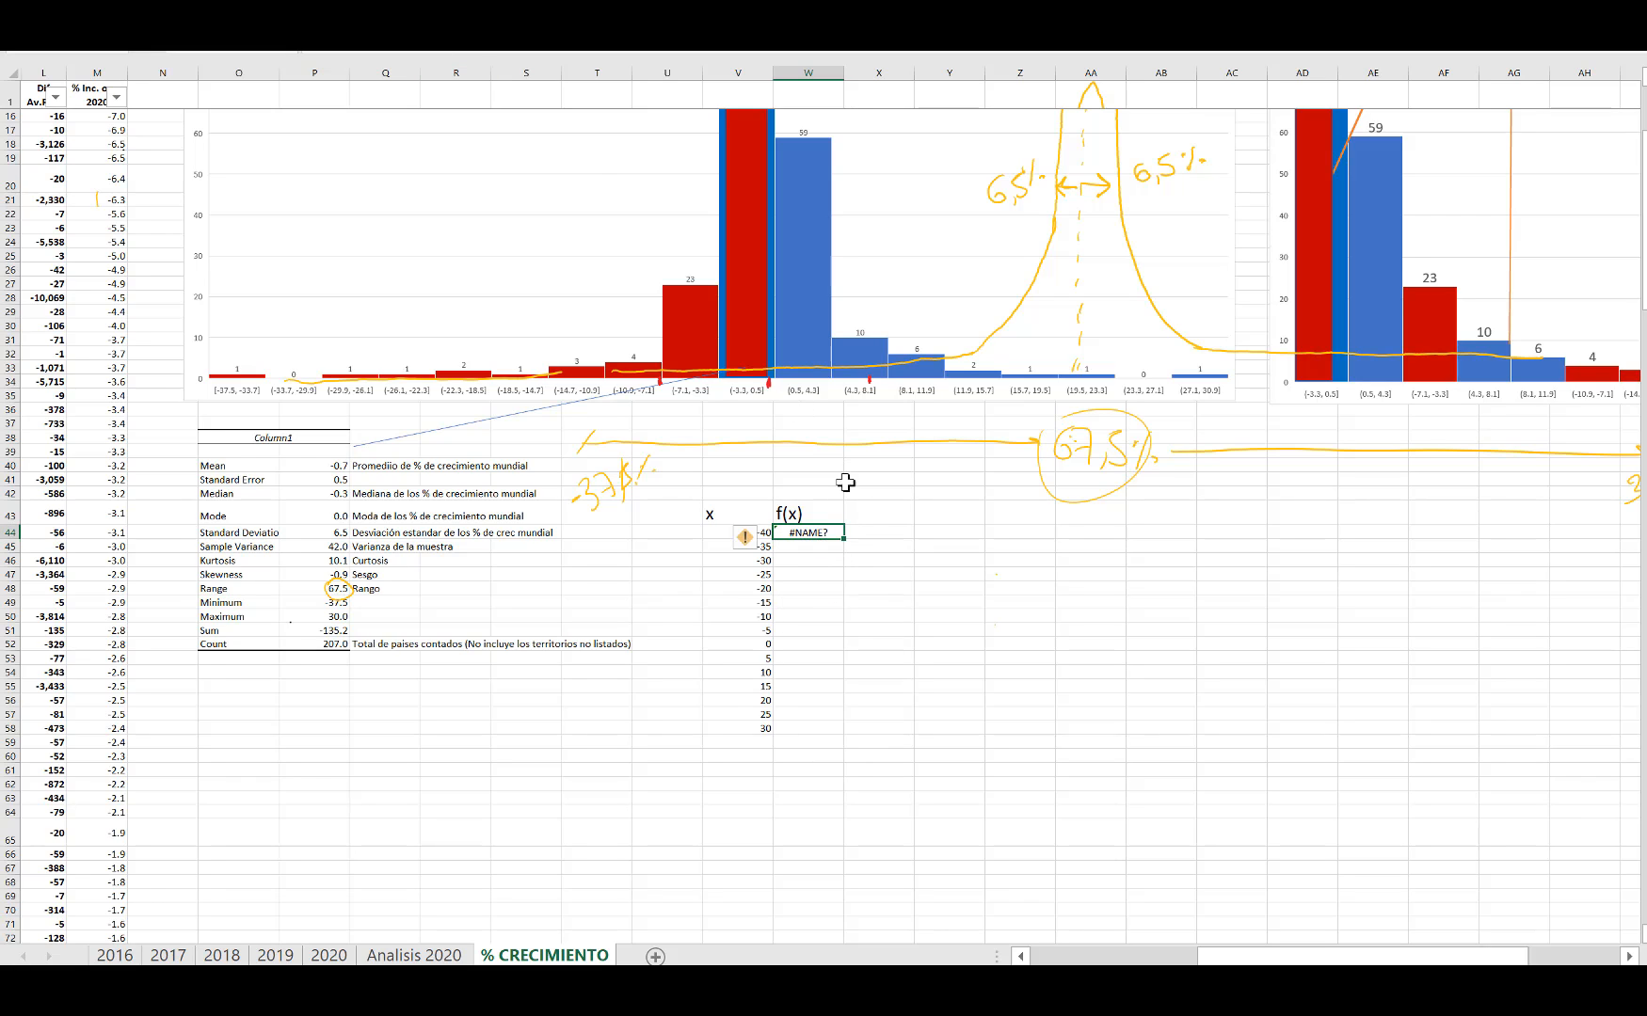
Step: Enter =NORM.DIST(V44,-0.7,6.5,0) in W44 and fill the formula down to W58
double_click(832, 530)
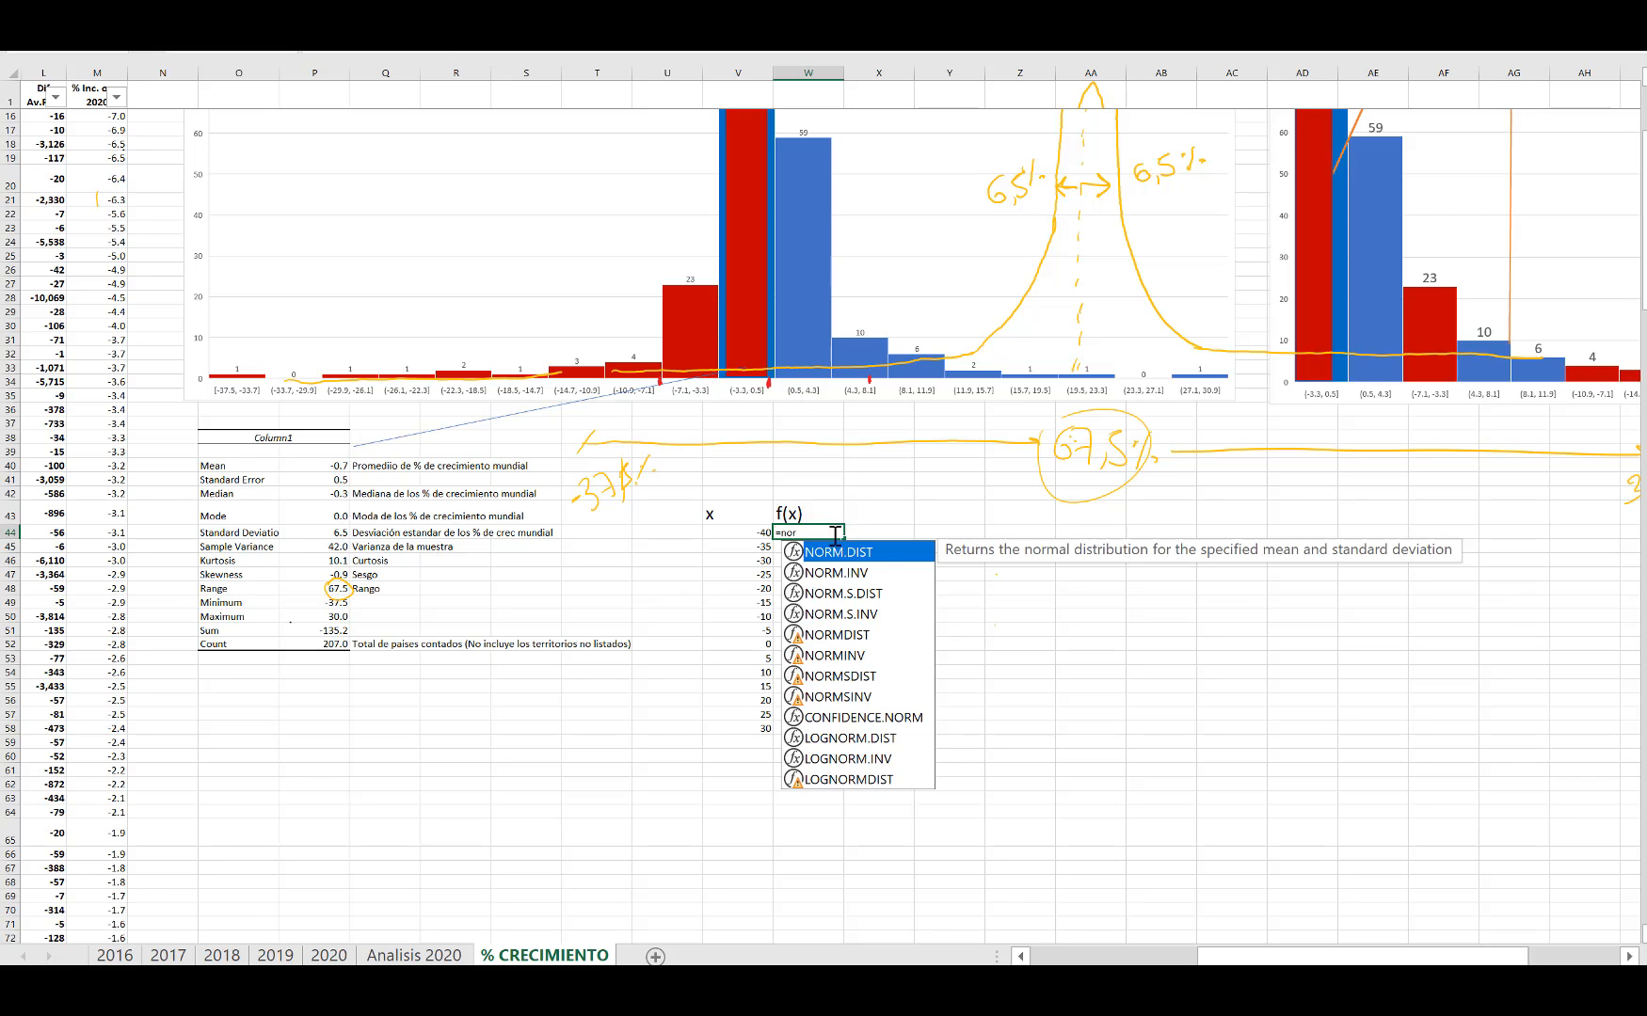
double_click(844, 565)
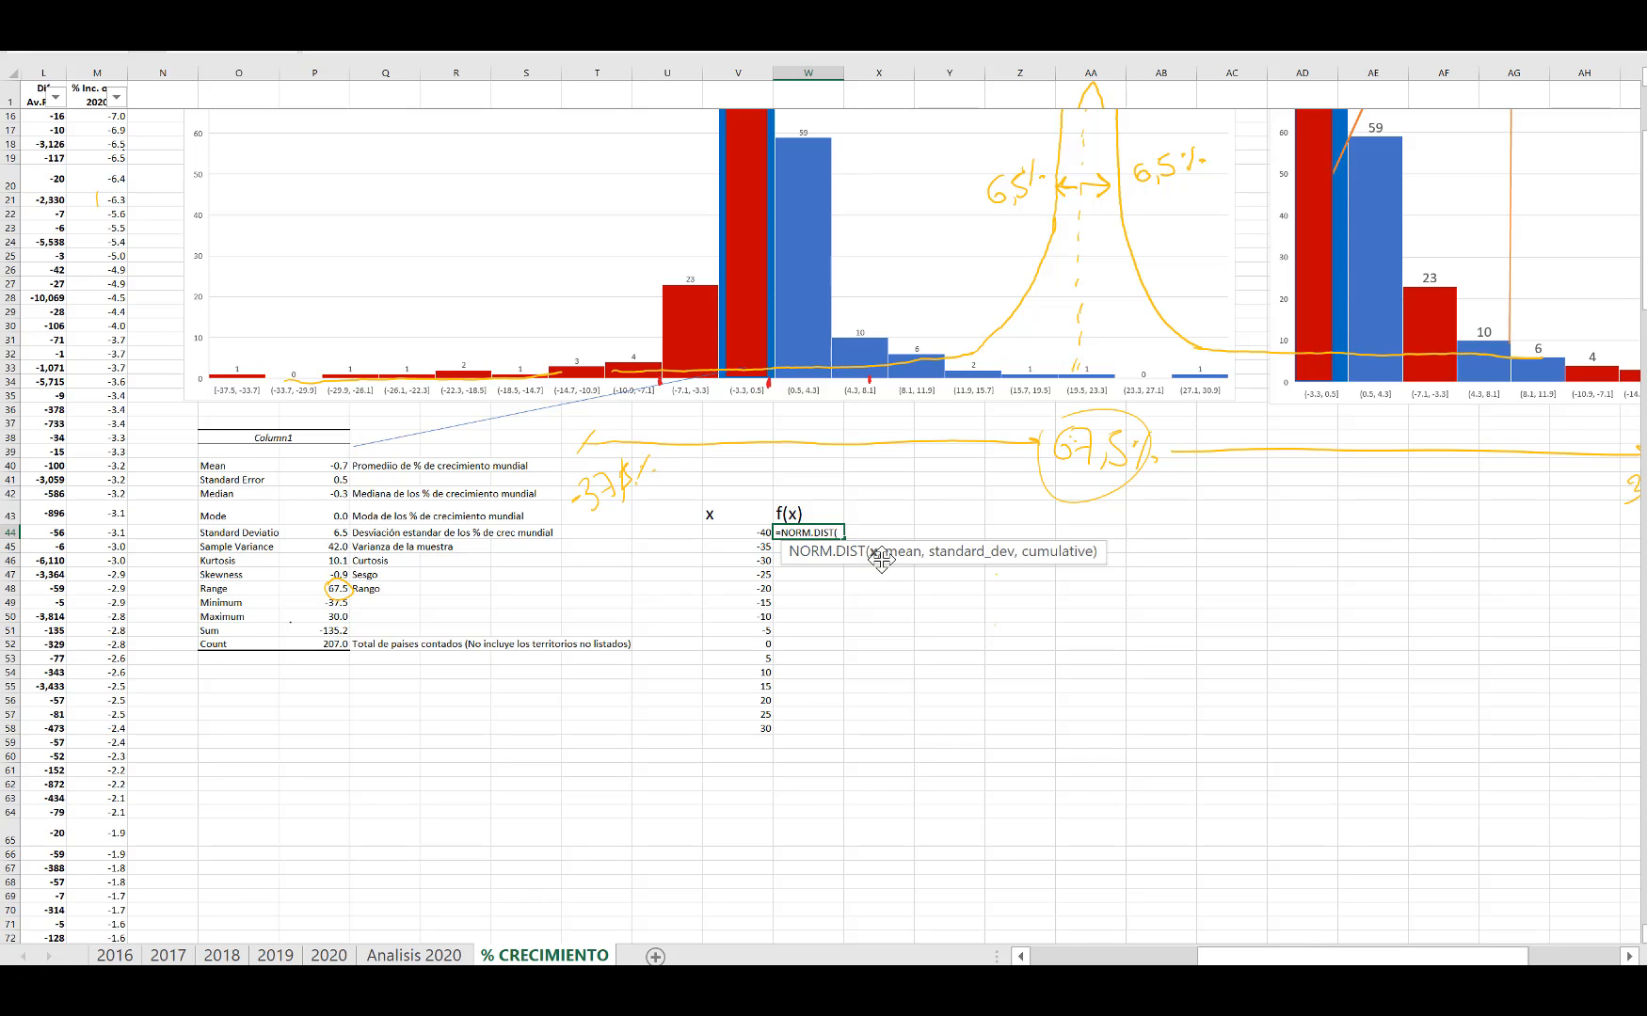
click(758, 533)
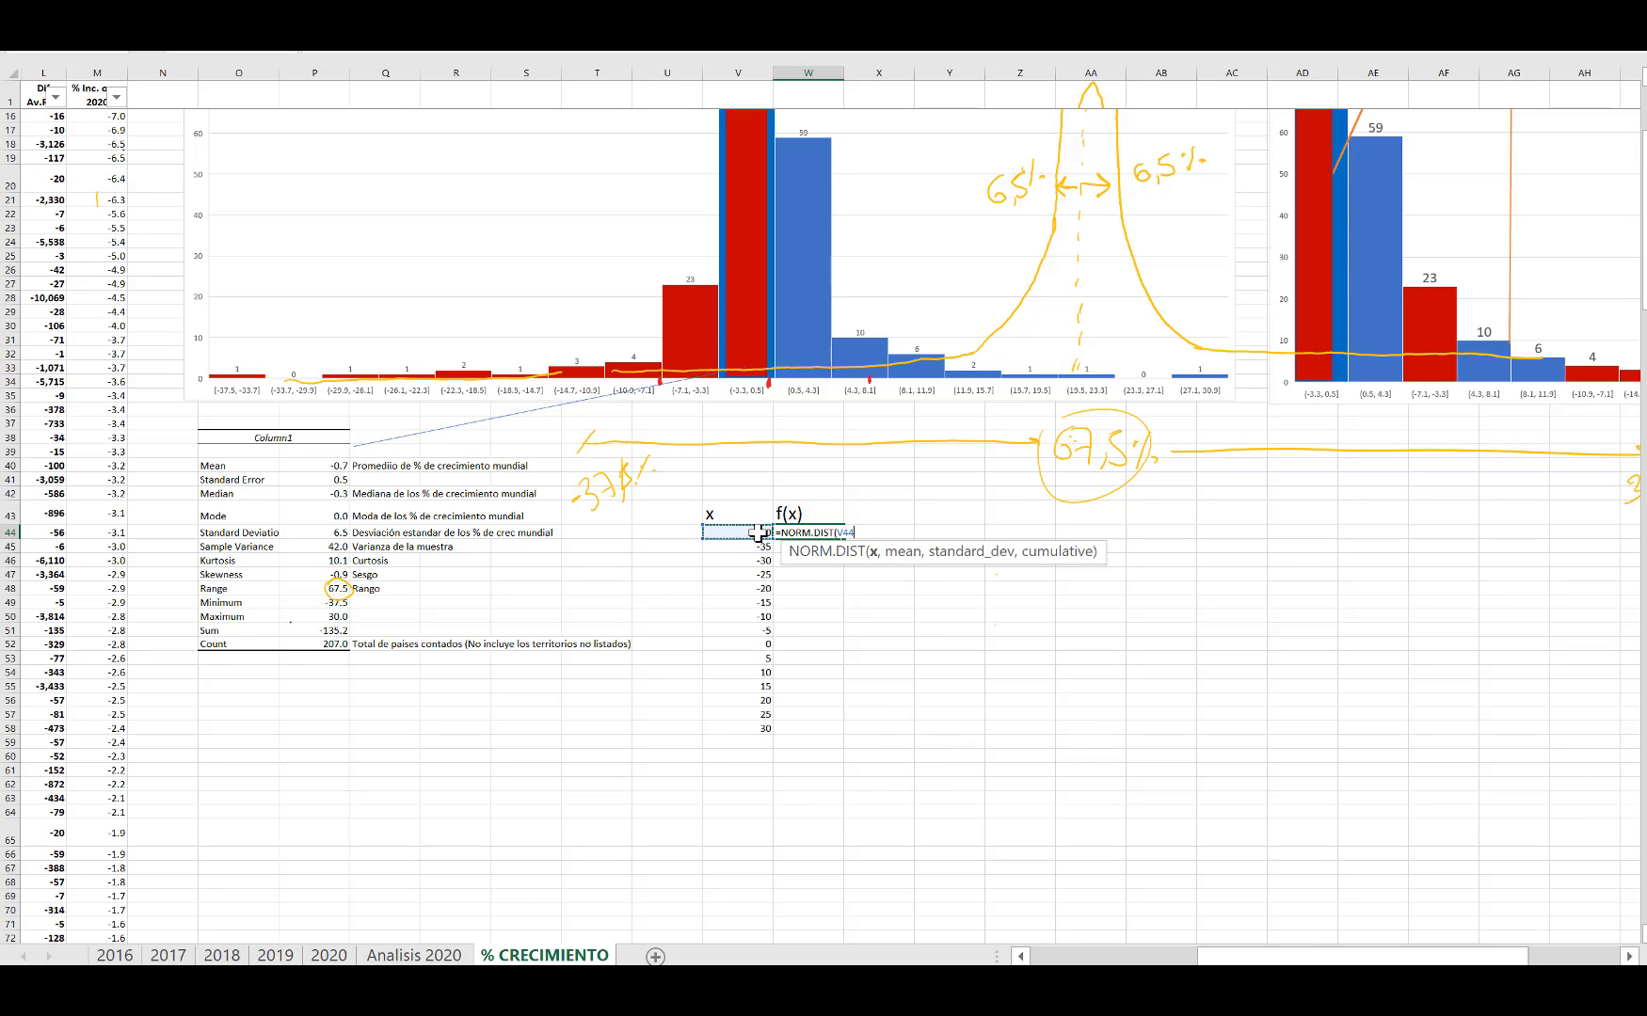
text(,)
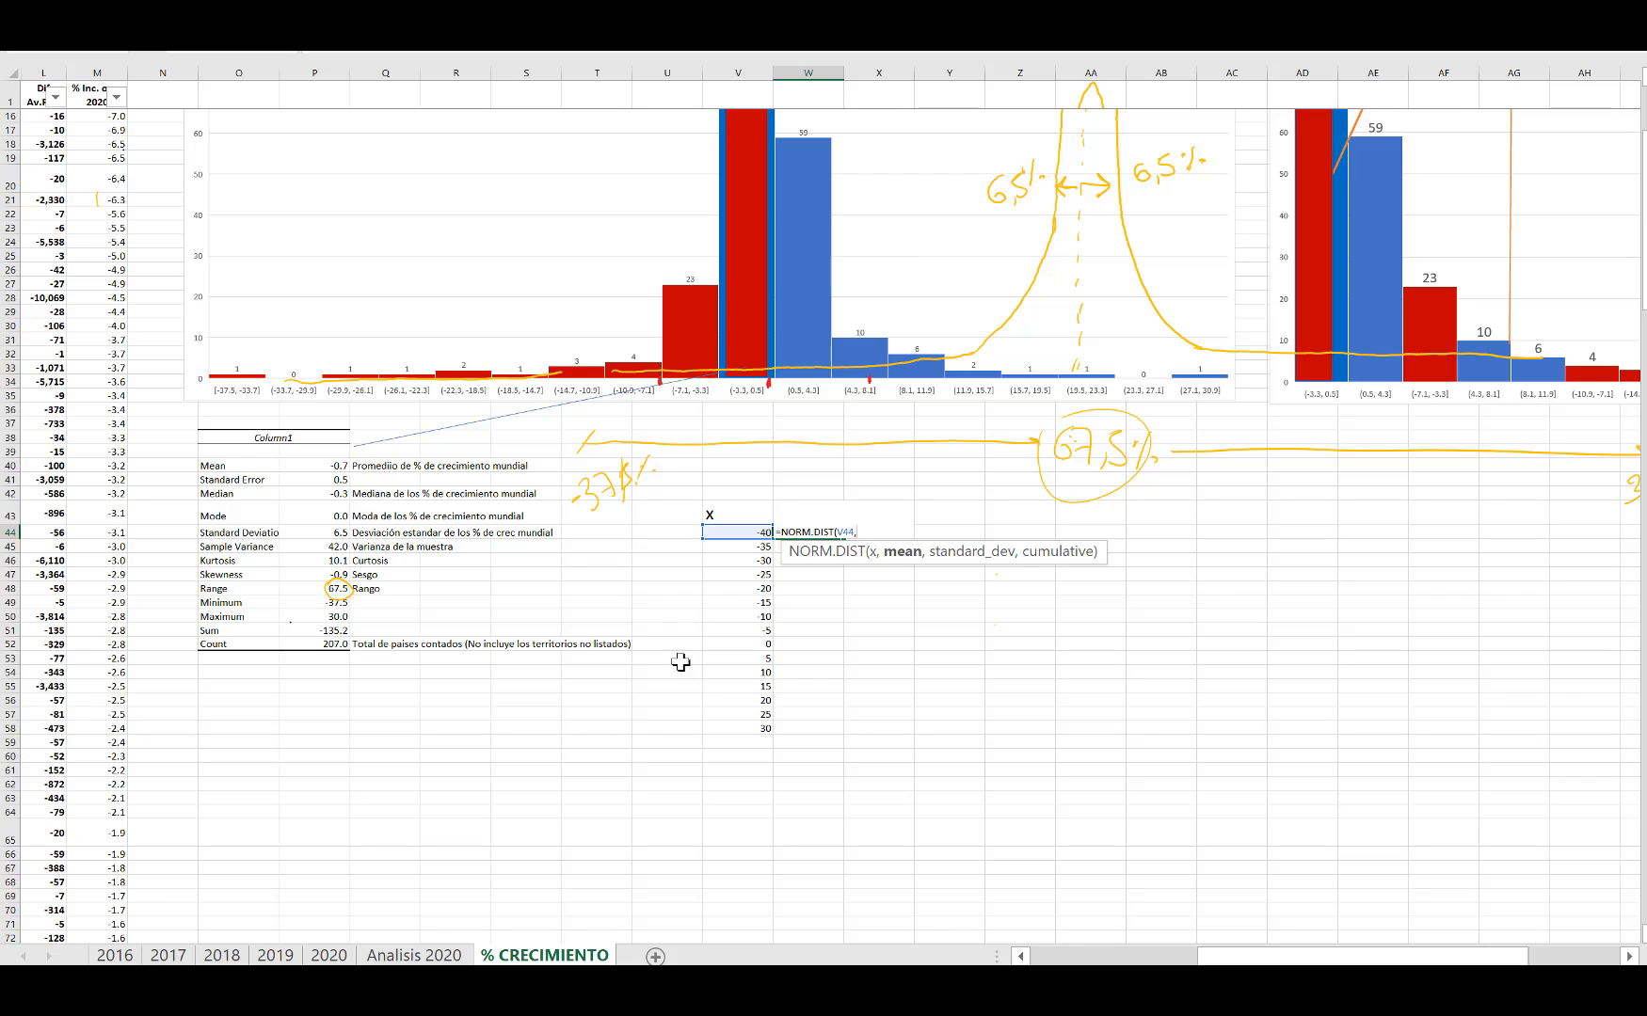
text(-0.7,)
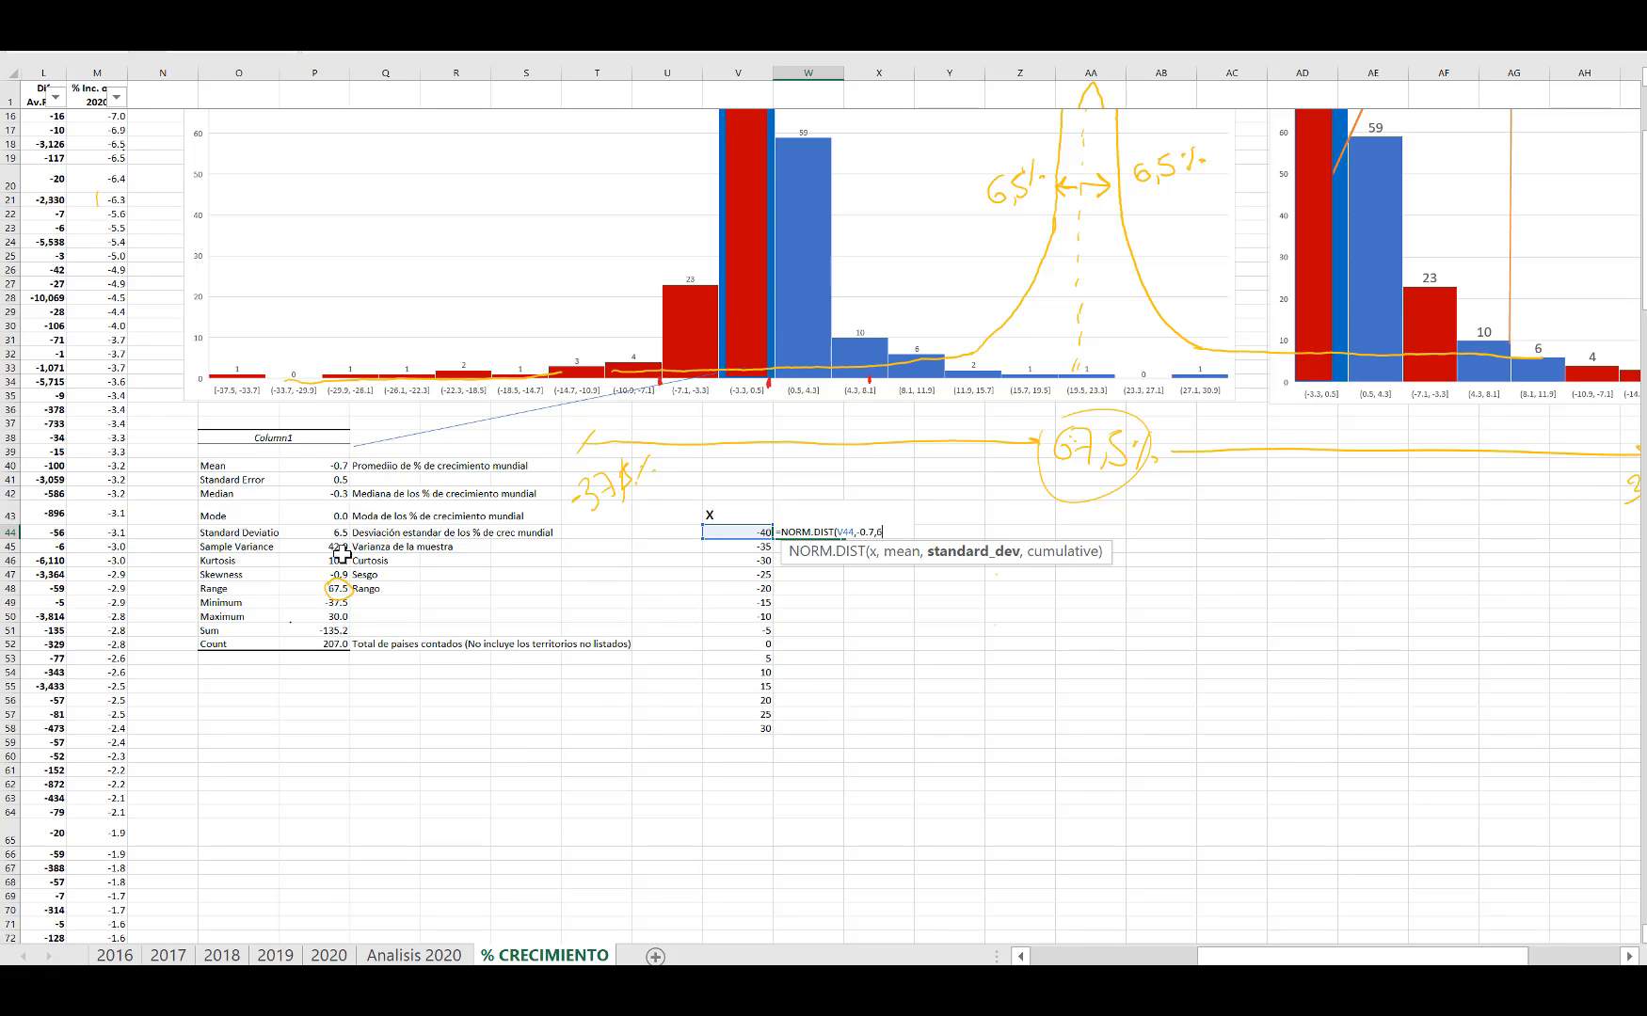
text(6.5,)
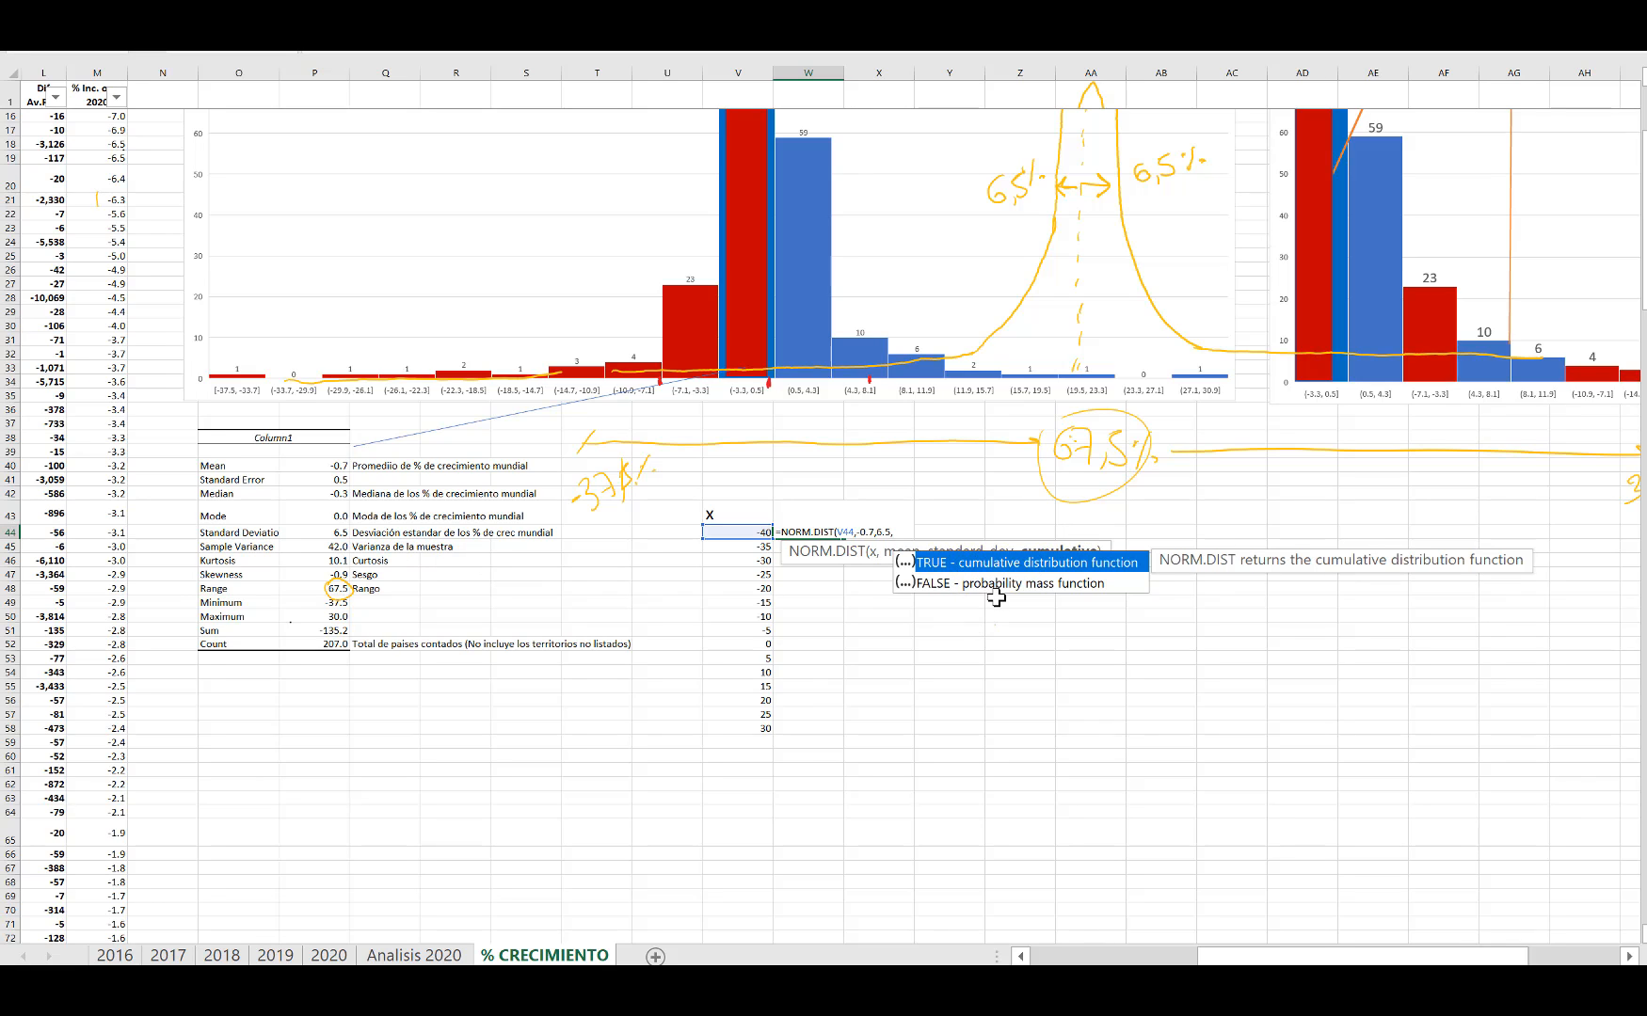
text(0))
key(Return)
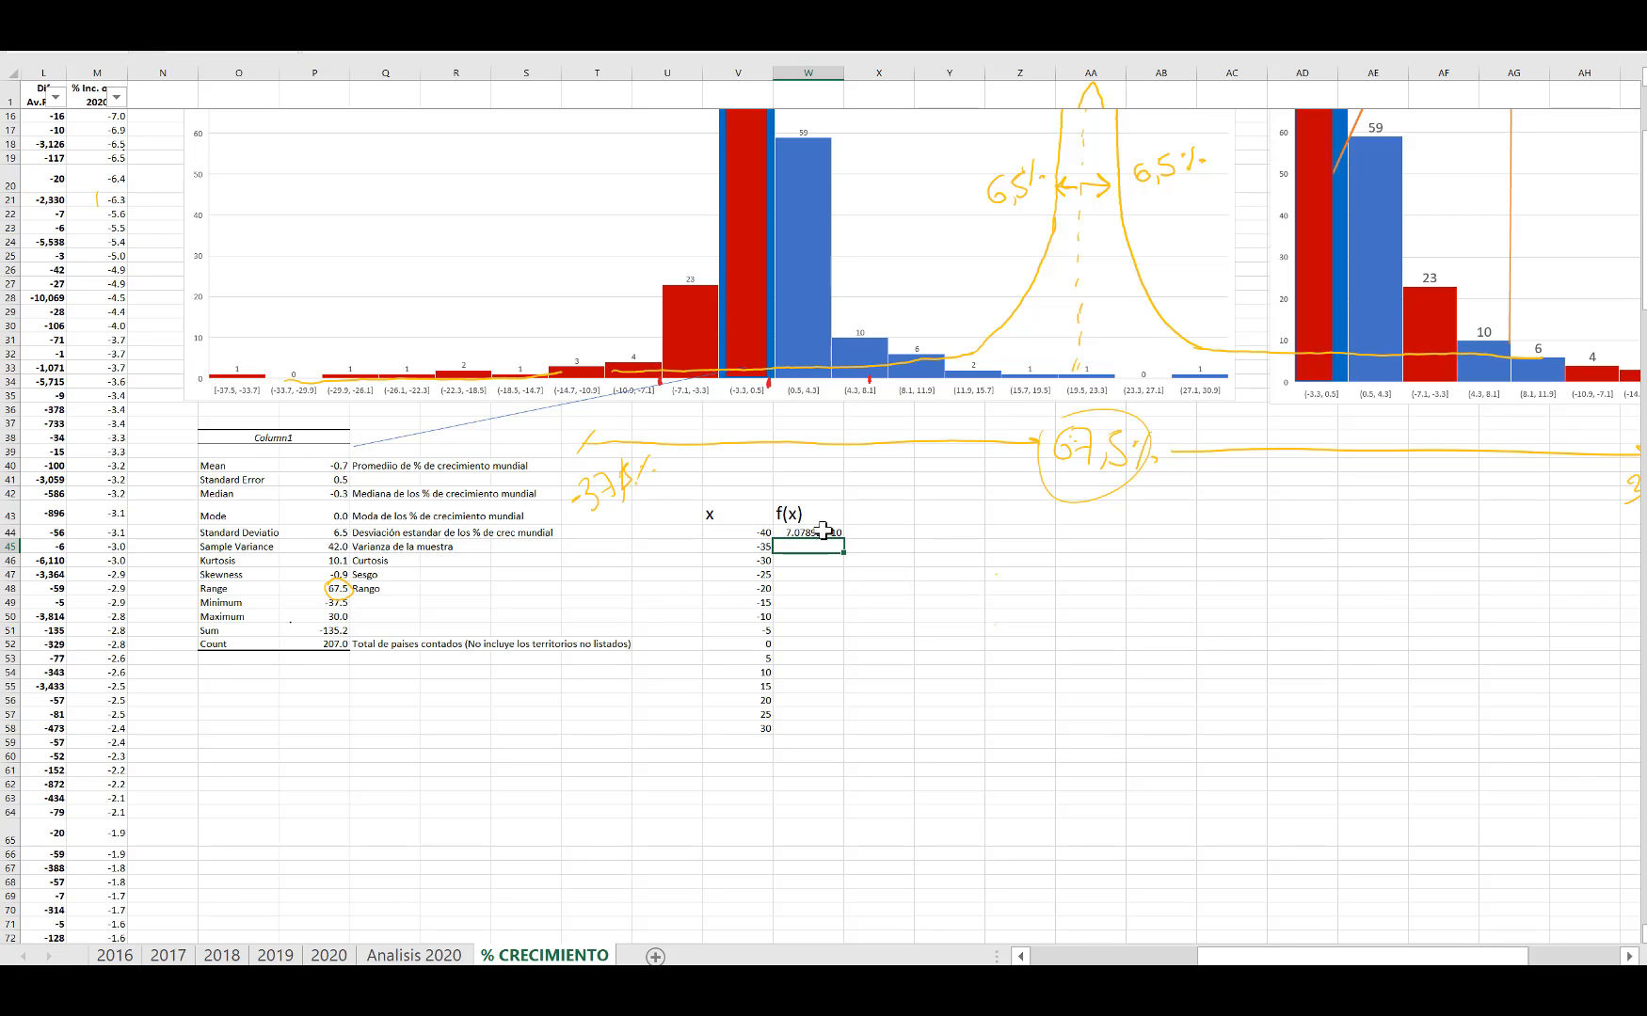
click(822, 531)
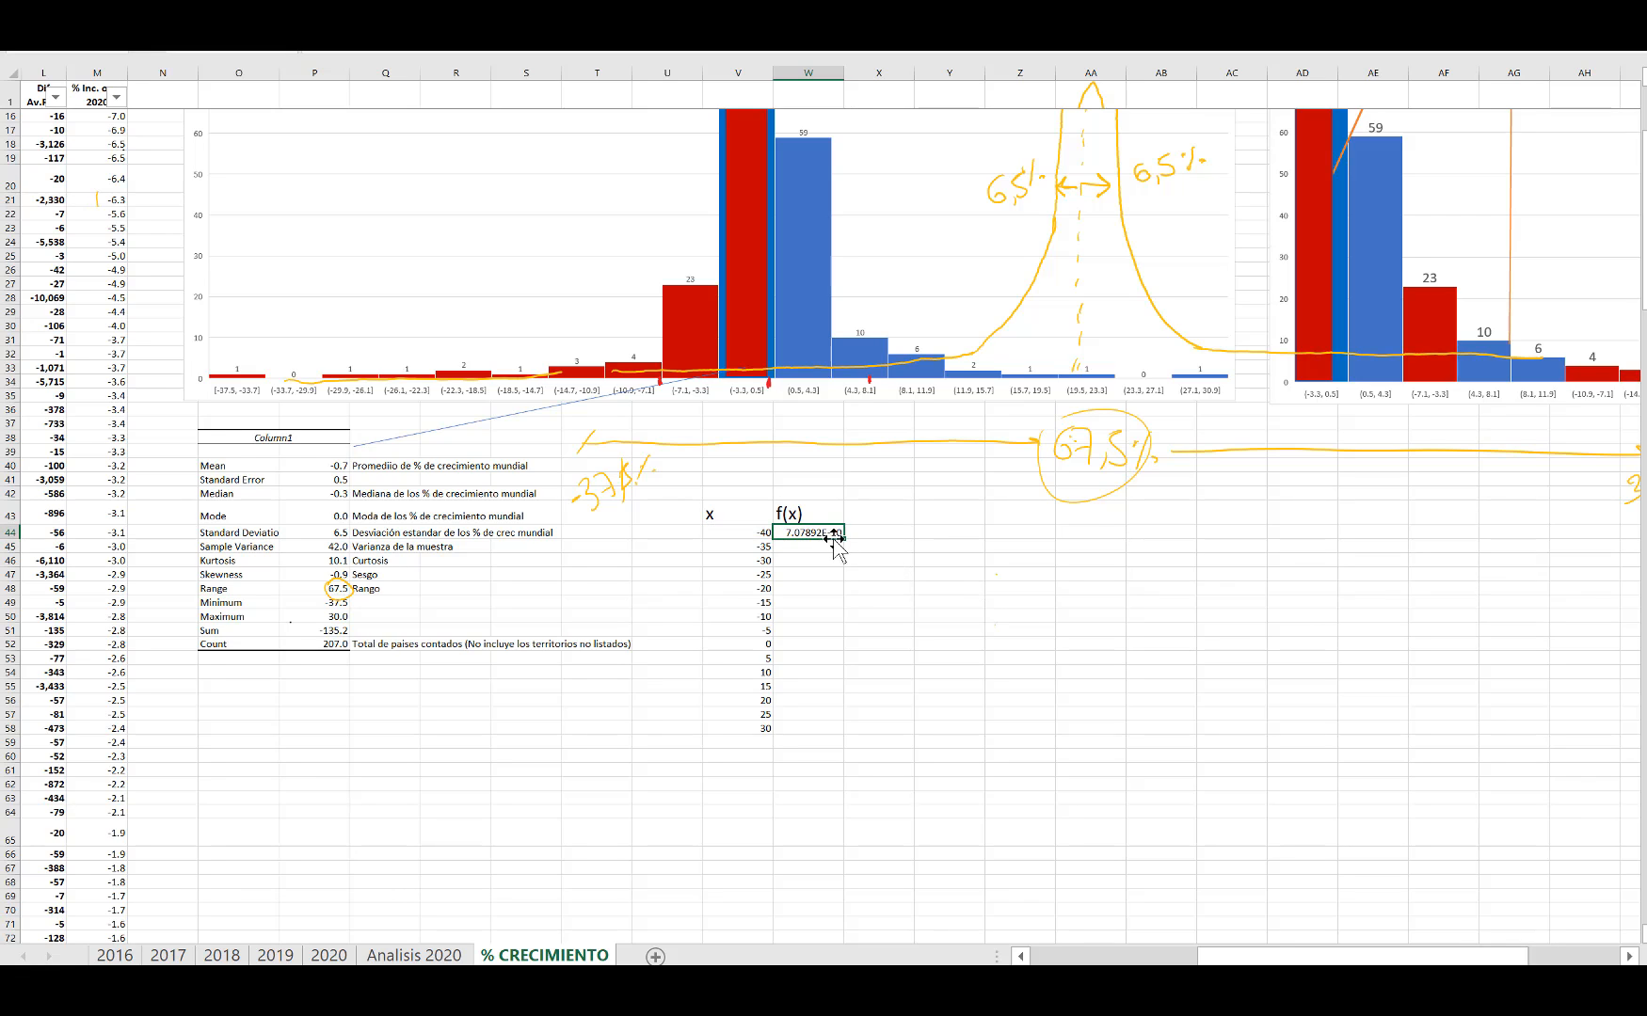
drag(844, 539, 831, 736)
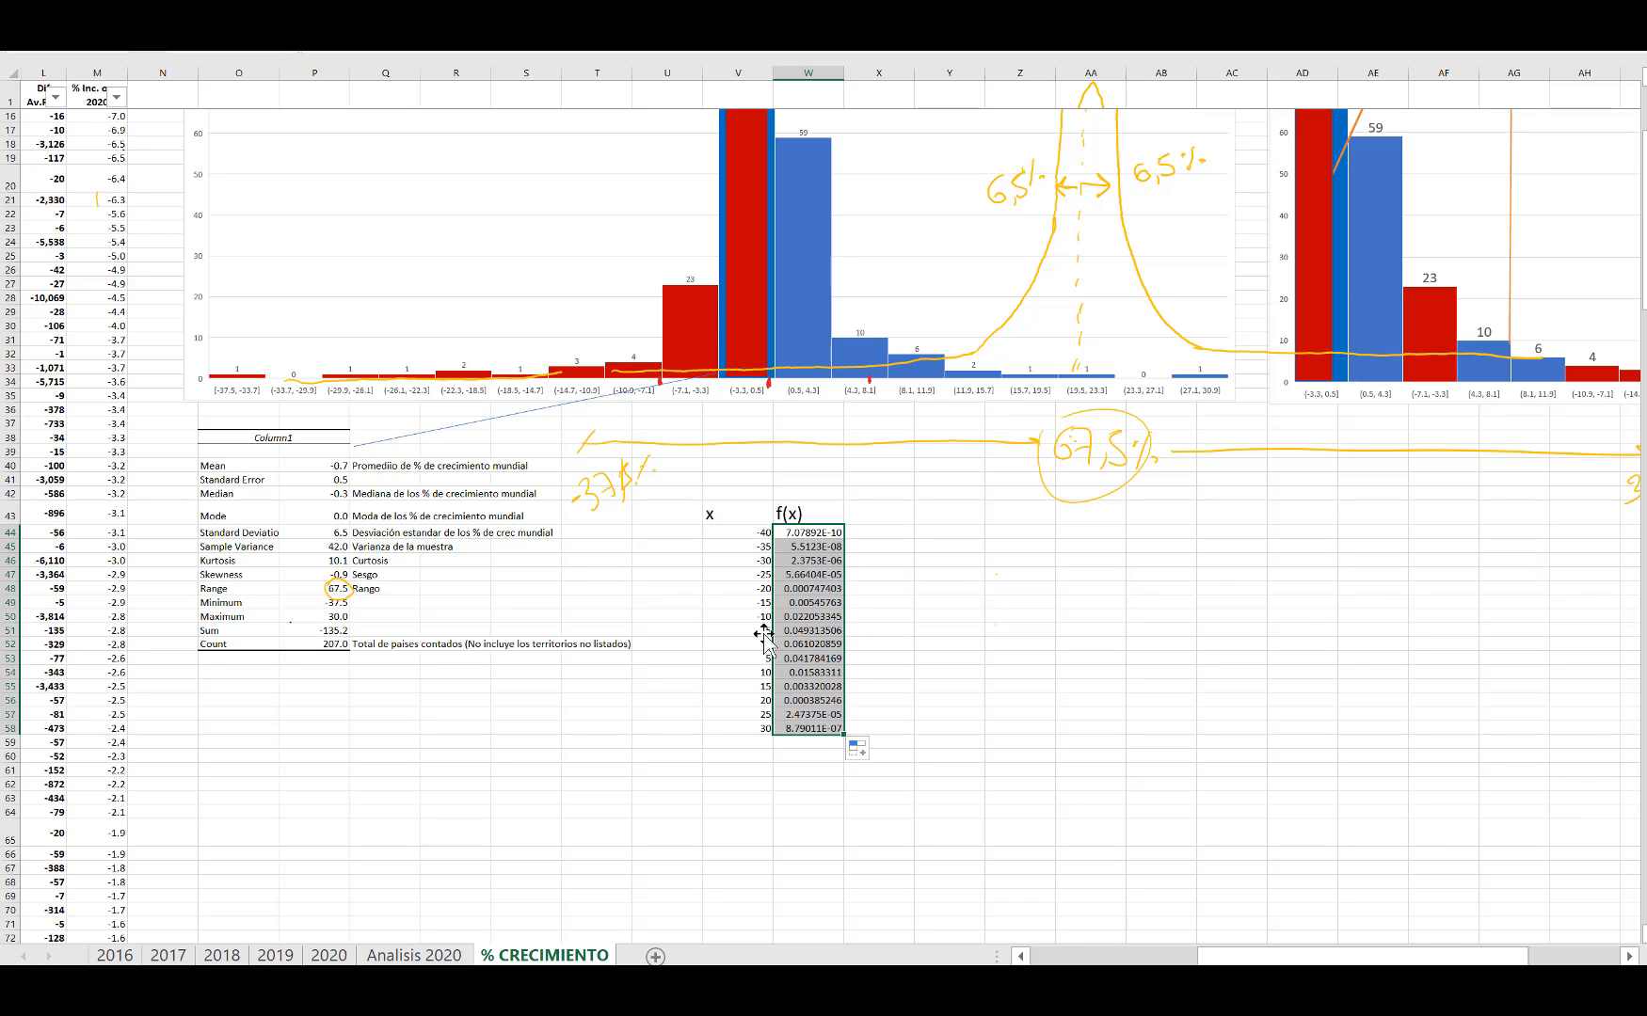
Step: Insert a scatter chart with smooth lines and no markers from V44:W58 and place it beside the x and f(x) table
drag(745, 533, 809, 730)
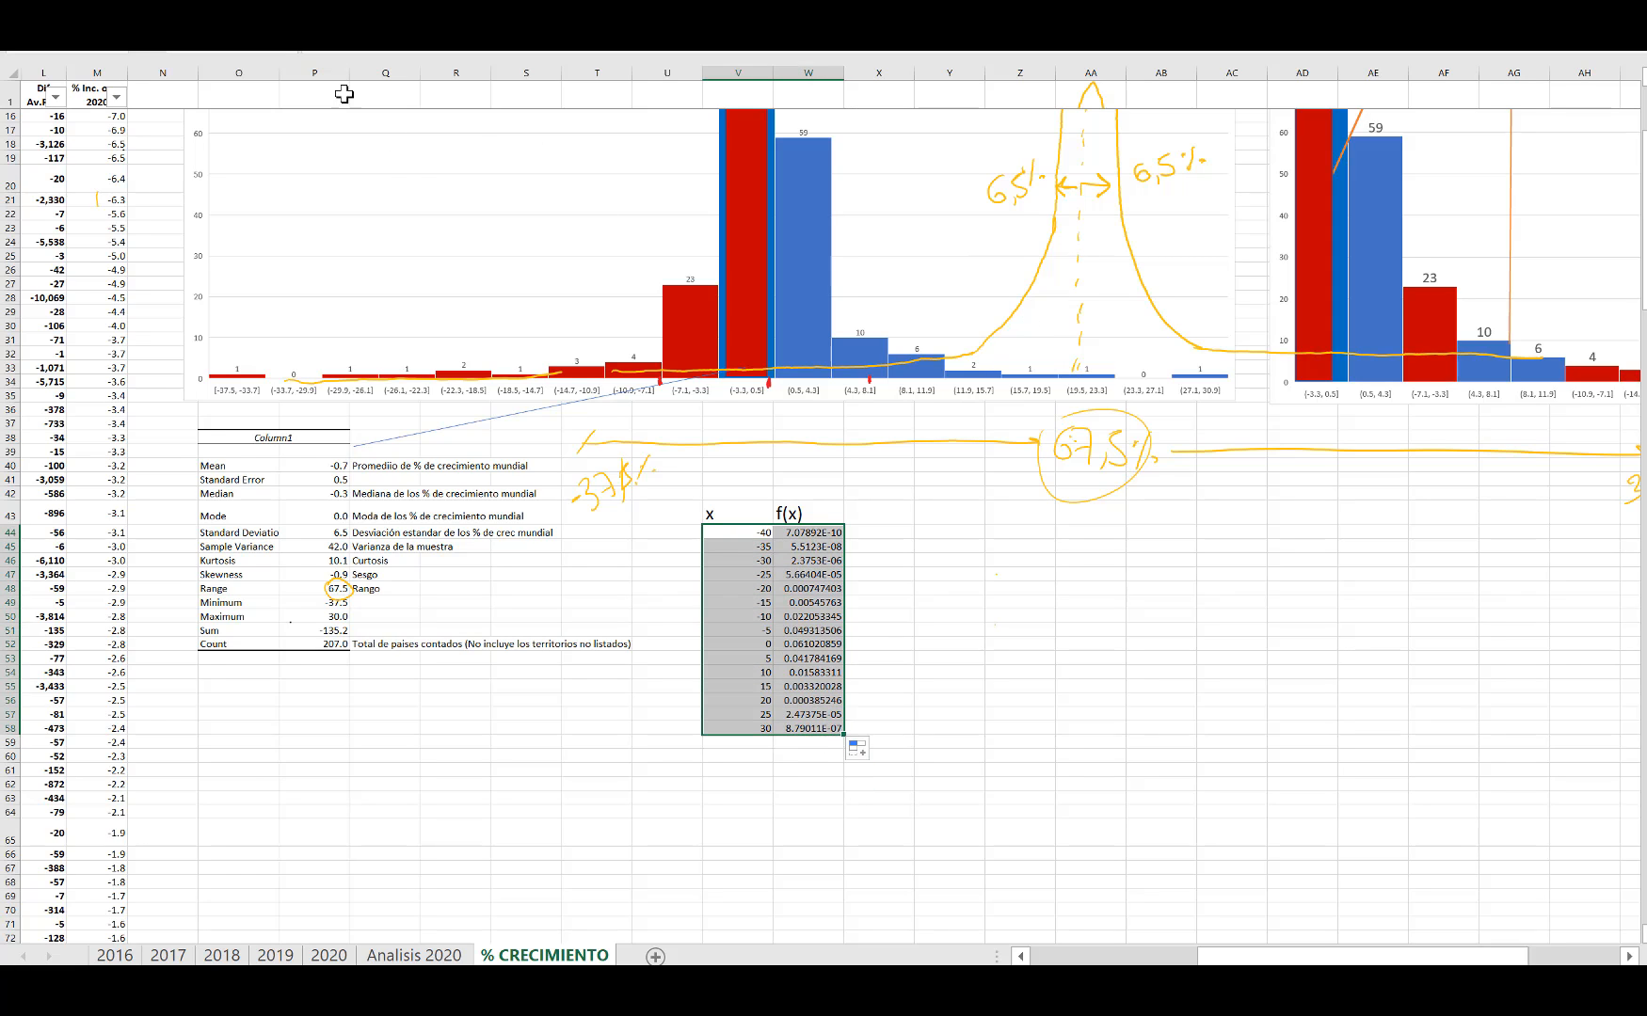
click(145, 13)
click(697, 89)
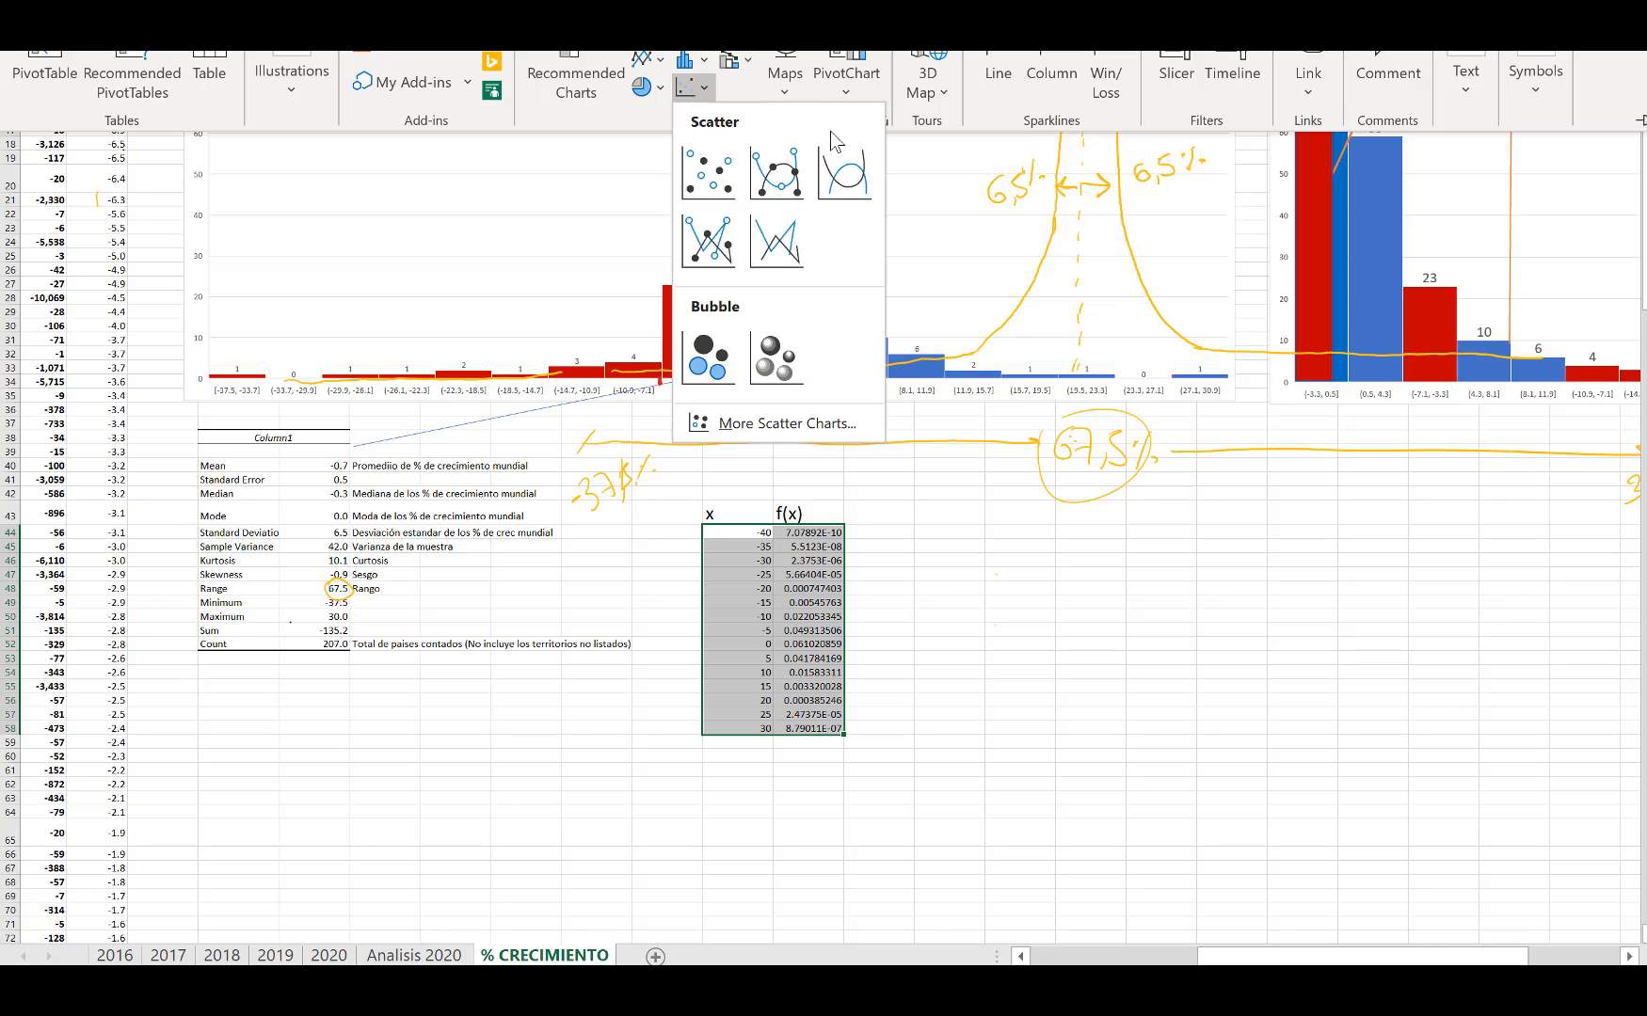
click(848, 176)
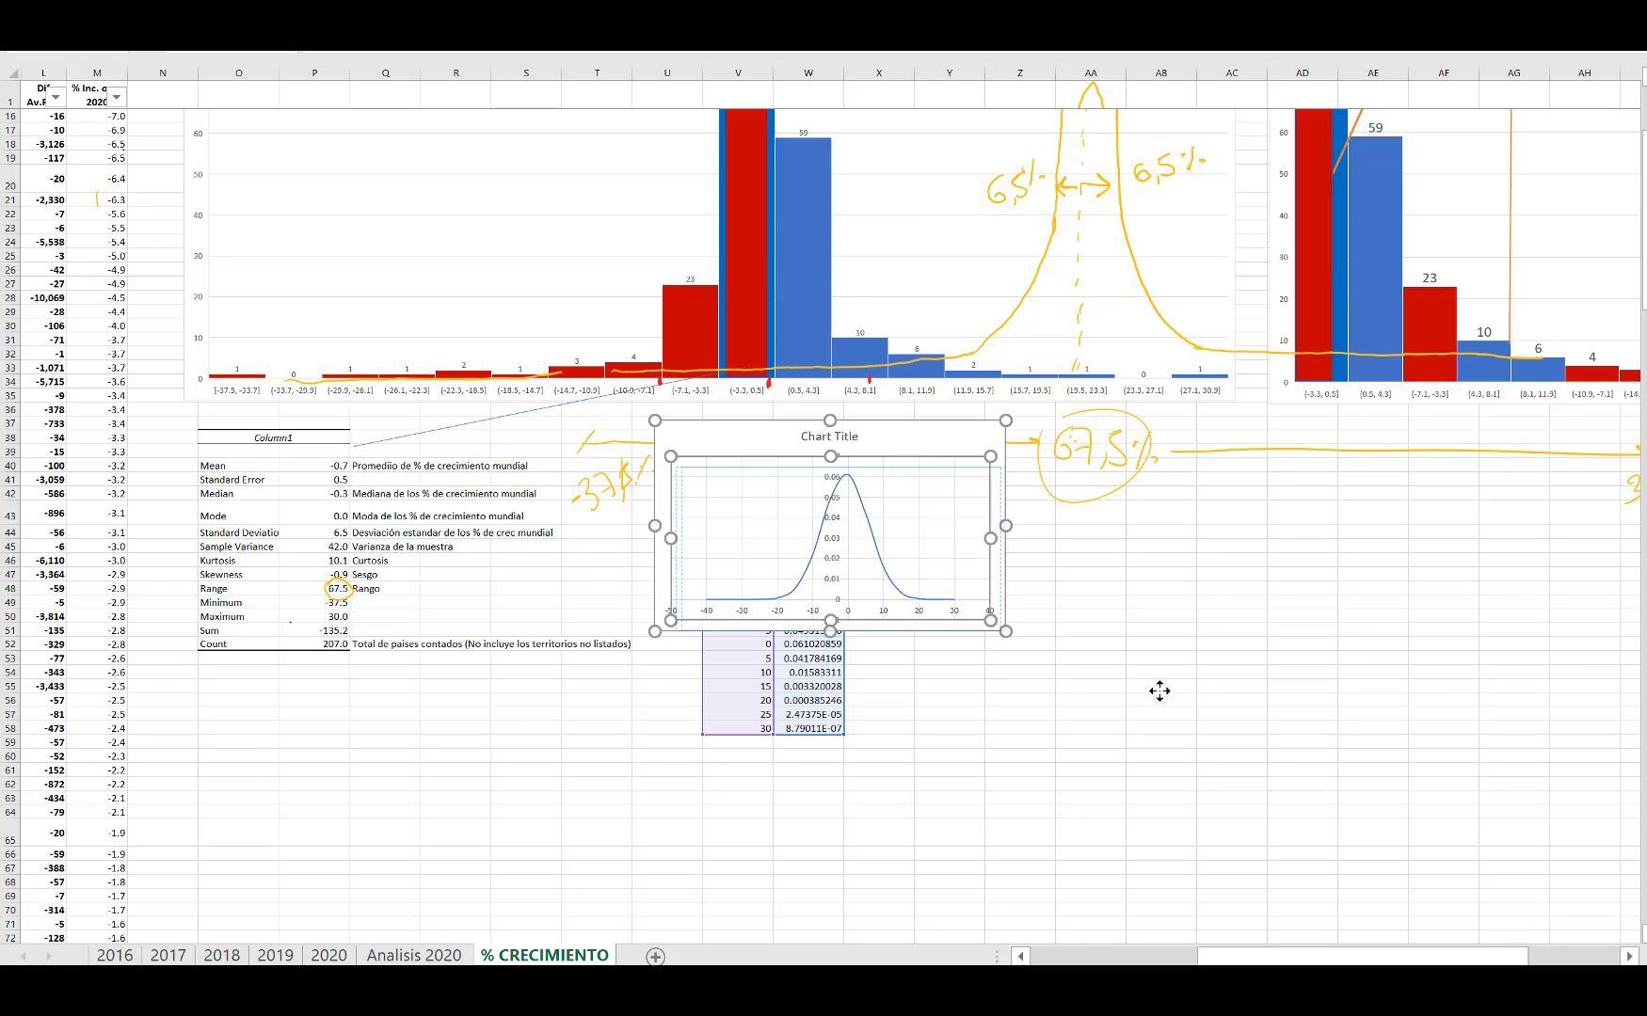
drag(983, 426, 1273, 544)
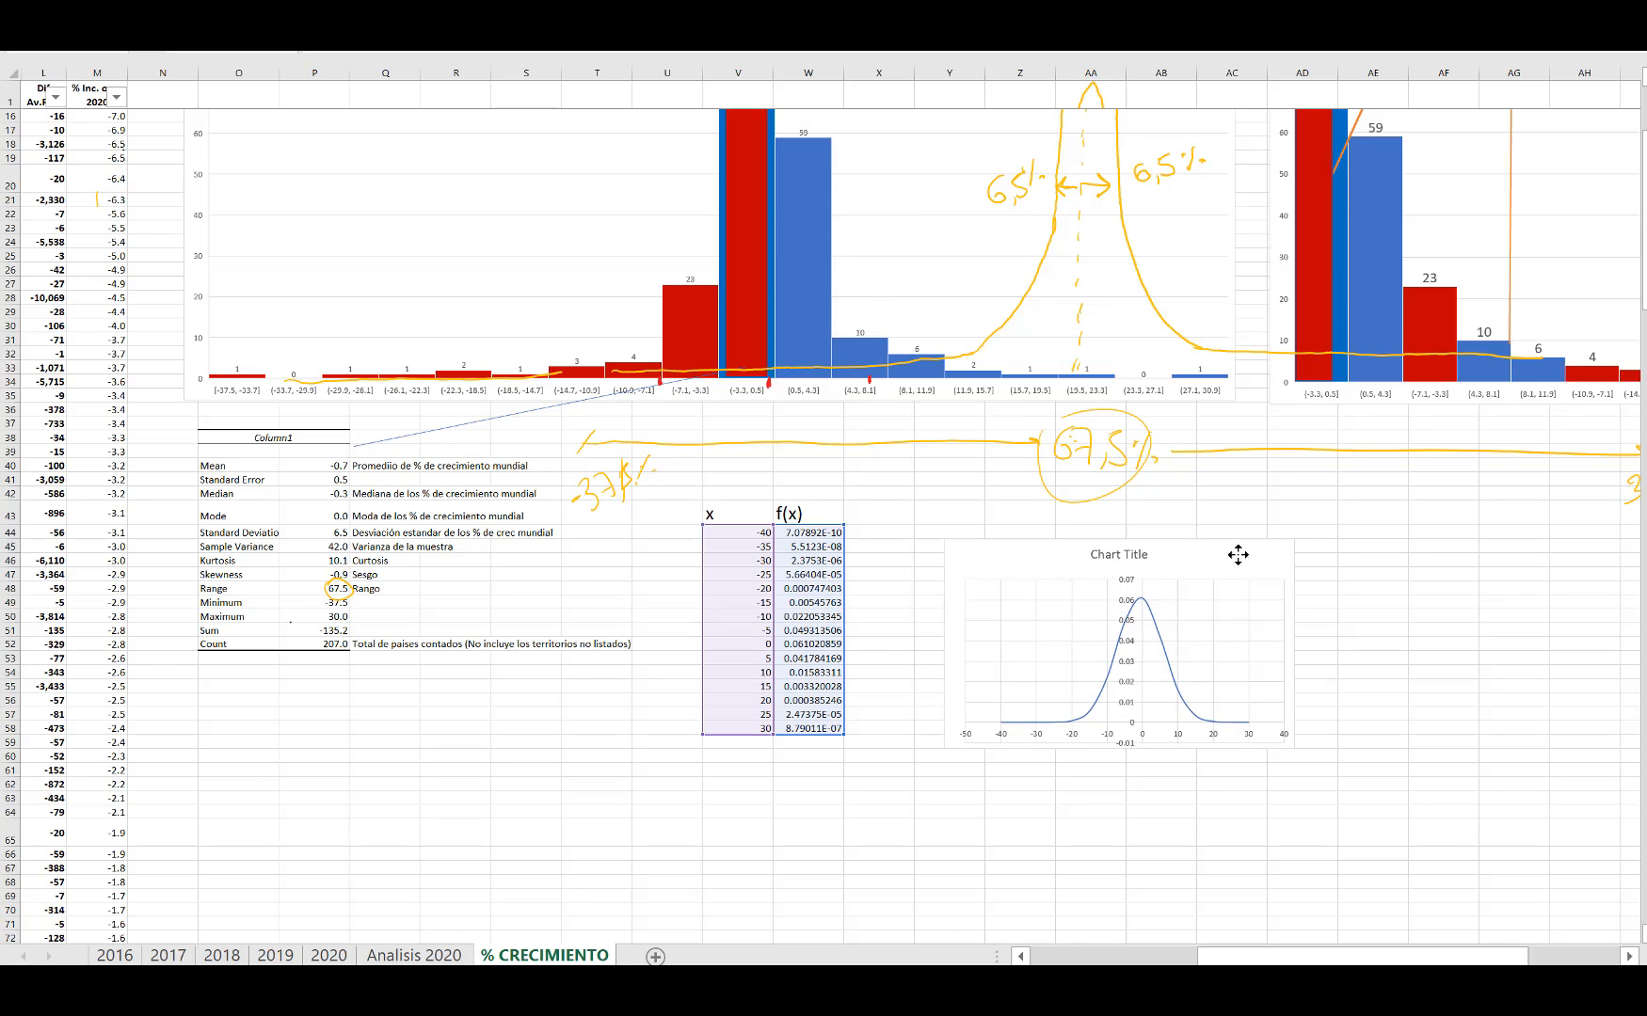
Step: Make the normal curve chart slightly narrower and much taller, and move it over the left part of the first histogram
click(1200, 621)
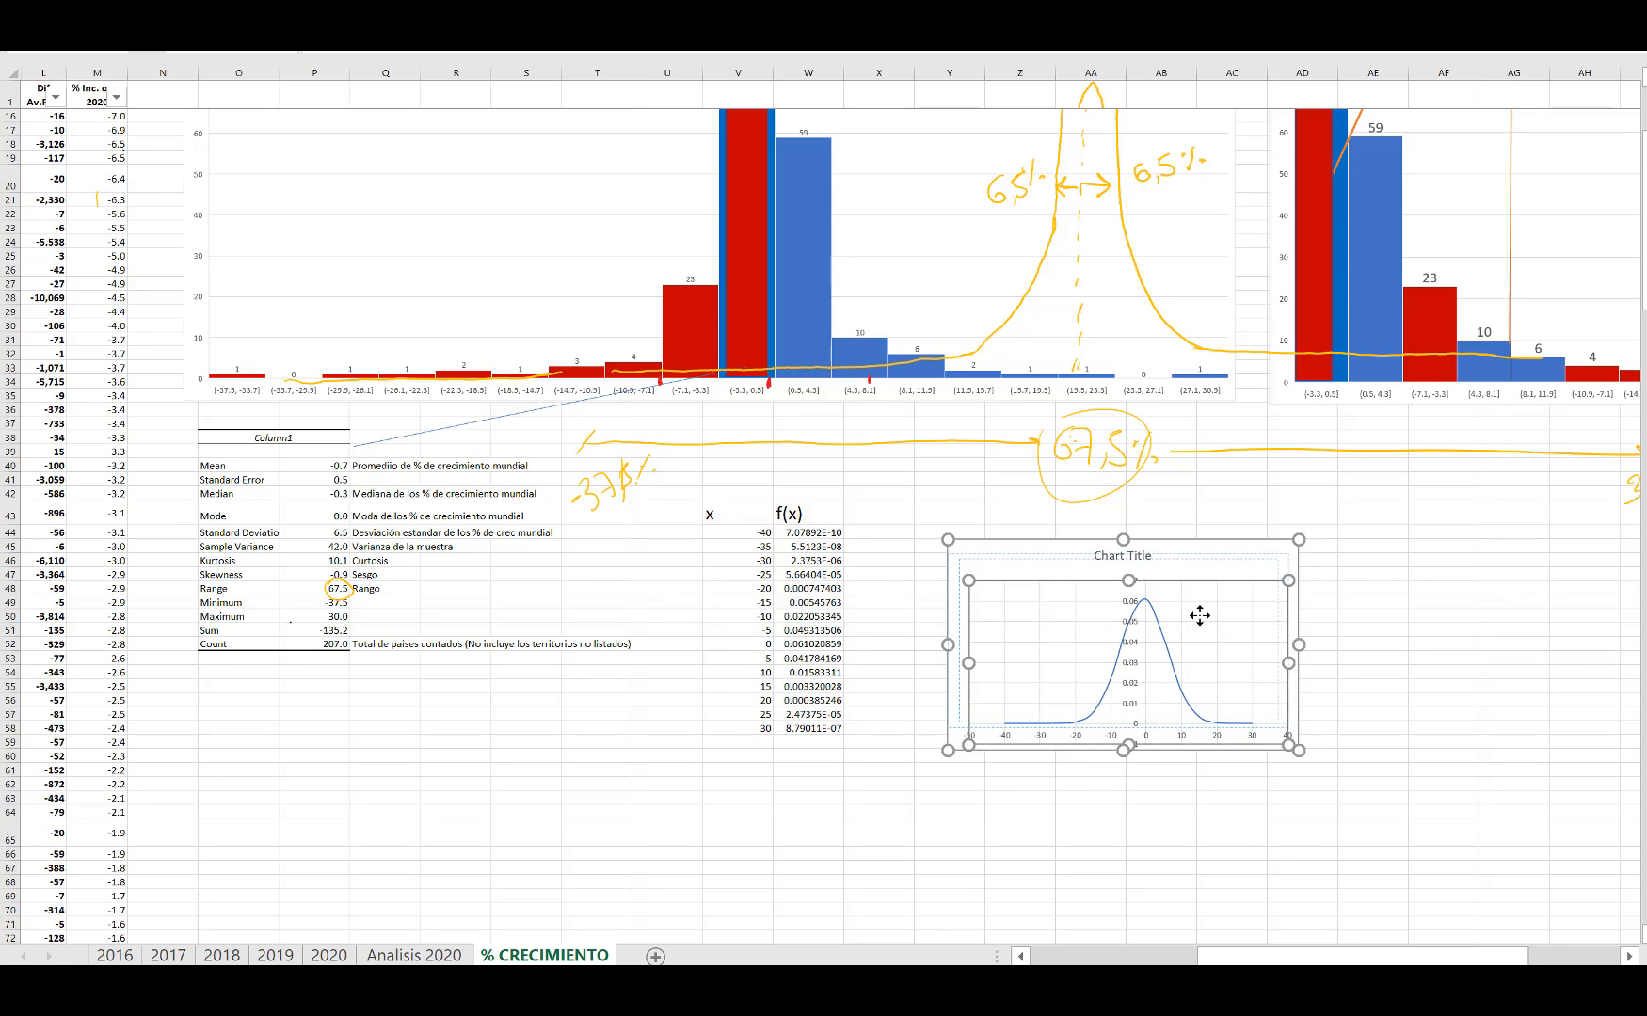
drag(1299, 644, 1234, 643)
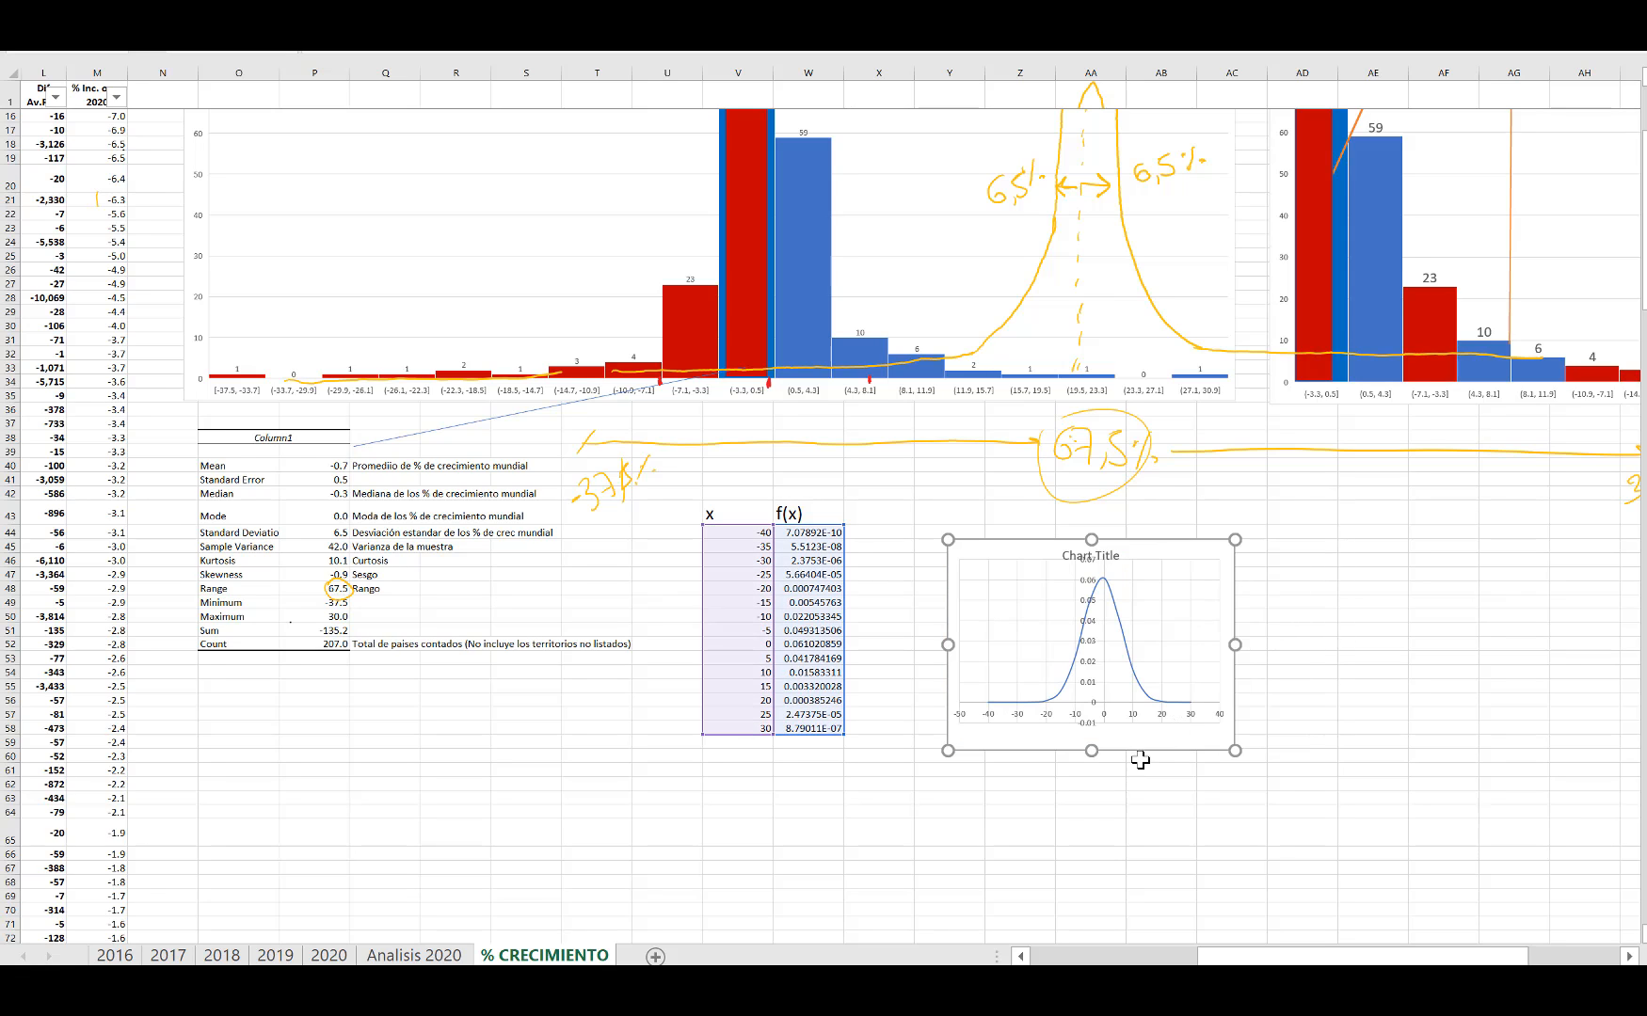
drag(1091, 751, 1085, 853)
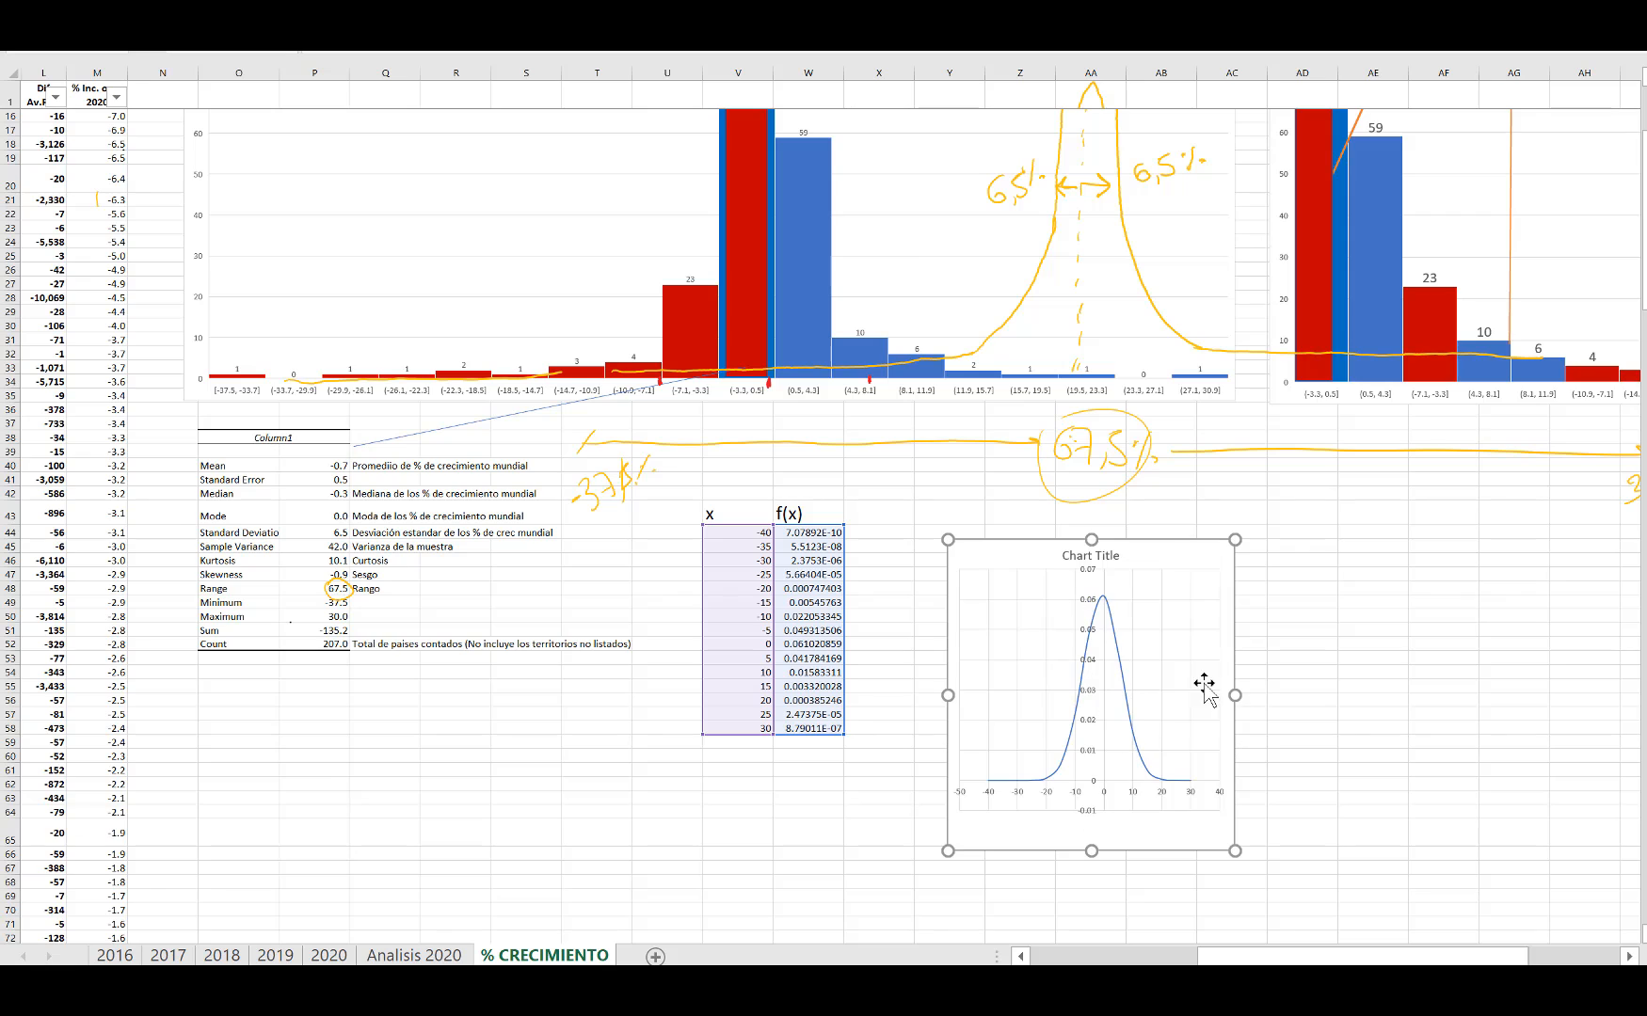
drag(1235, 692, 1312, 690)
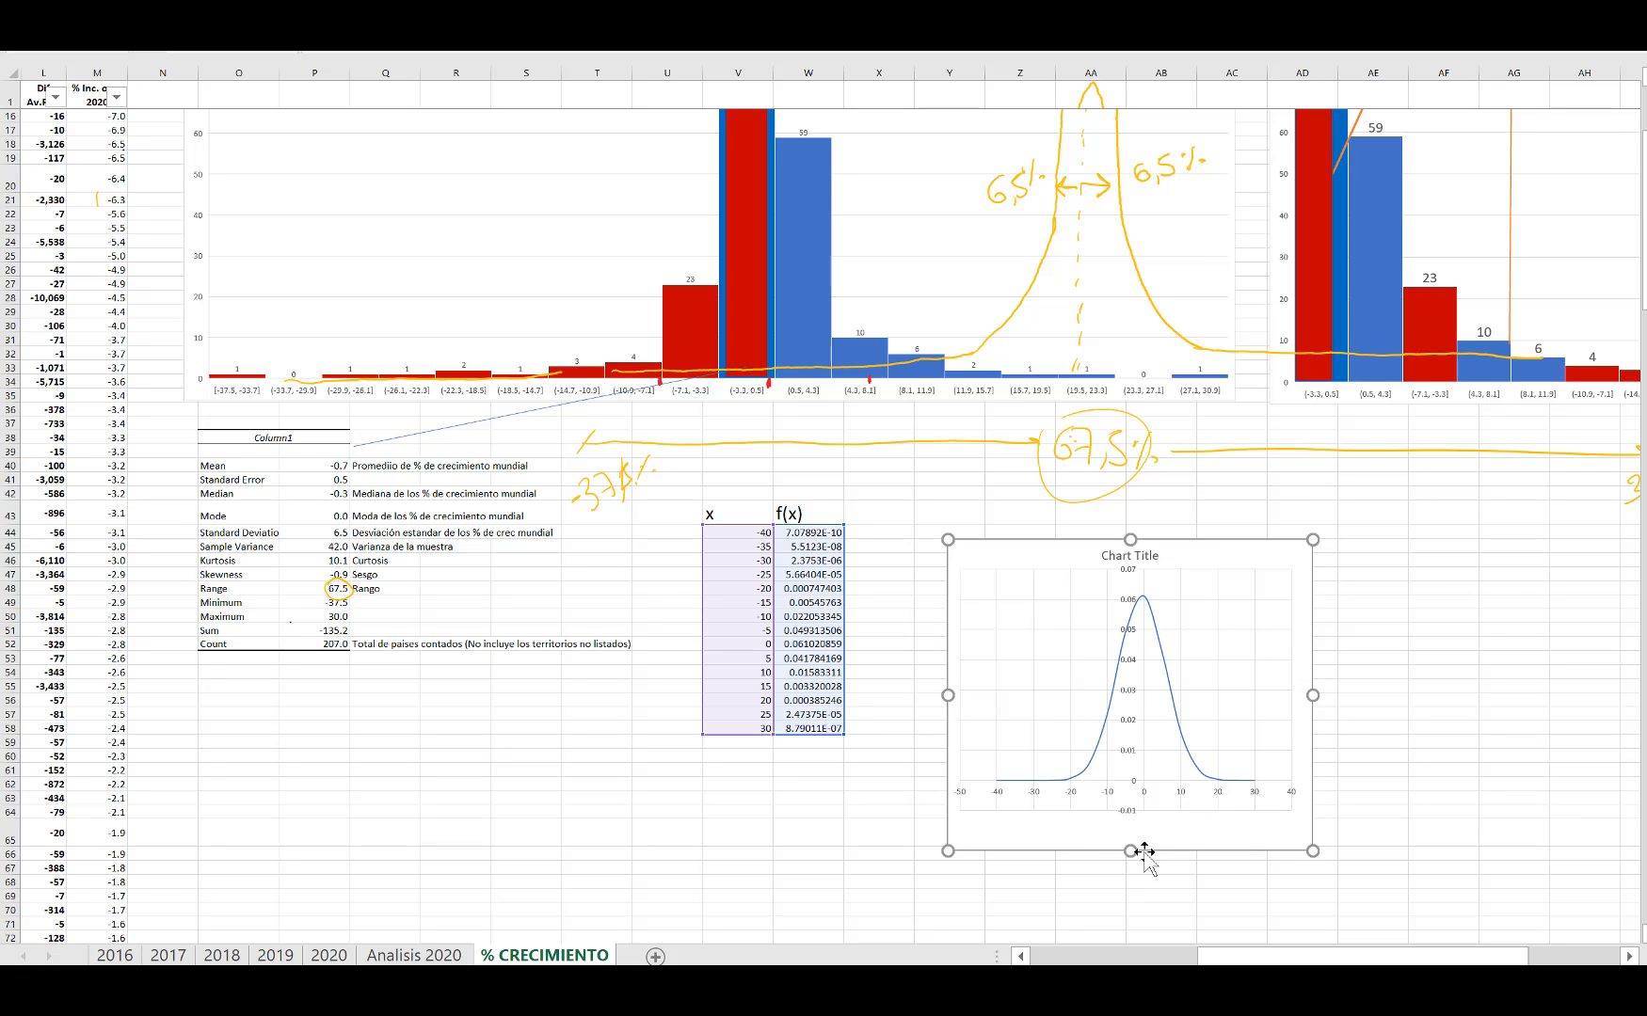
drag(1130, 850, 1131, 904)
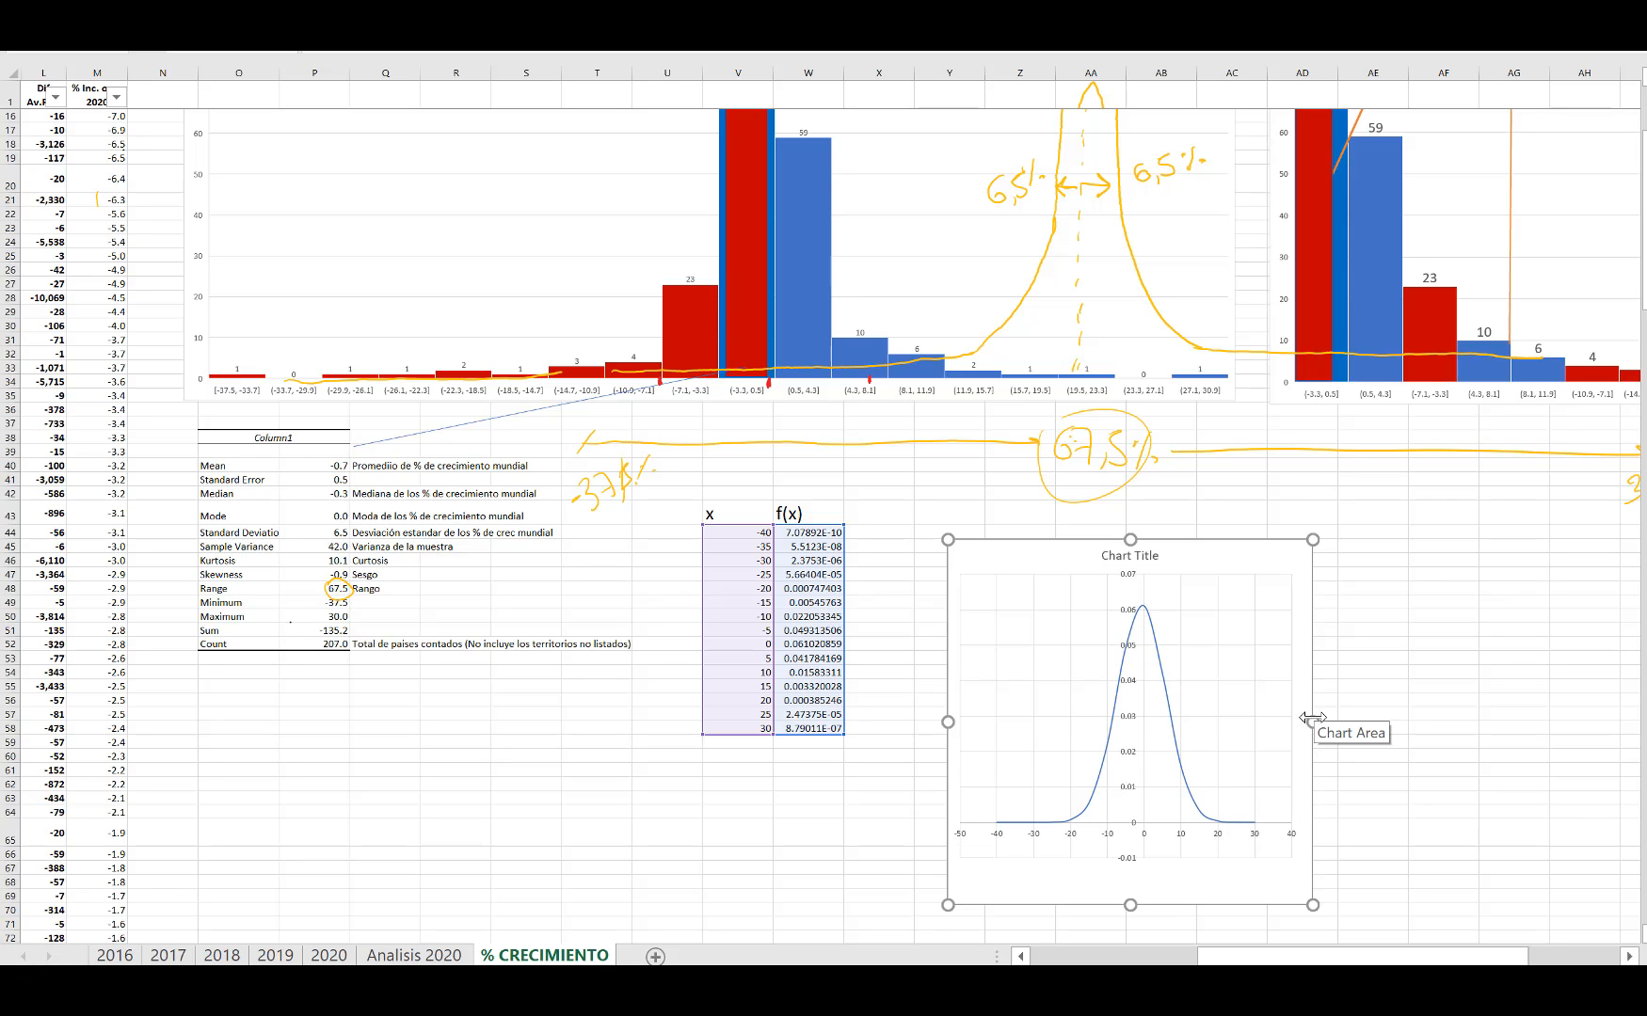
drag(1280, 722, 1278, 720)
drag(1114, 540, 1117, 485)
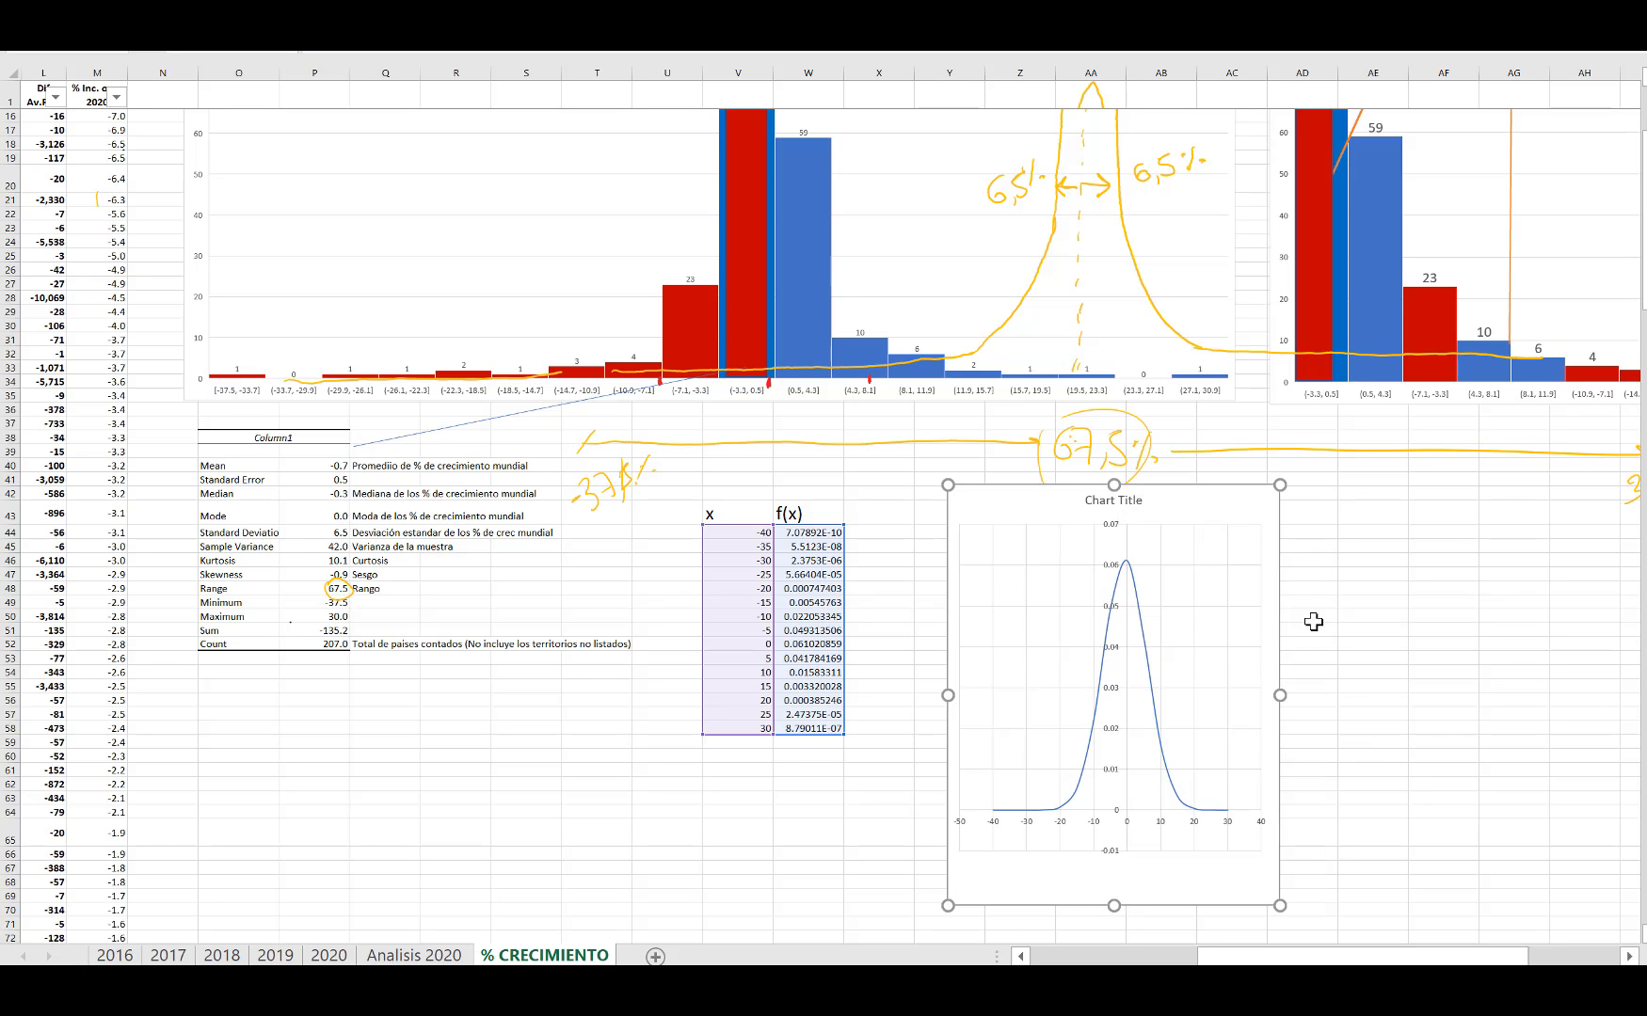
drag(1643, 216, 1643, 188)
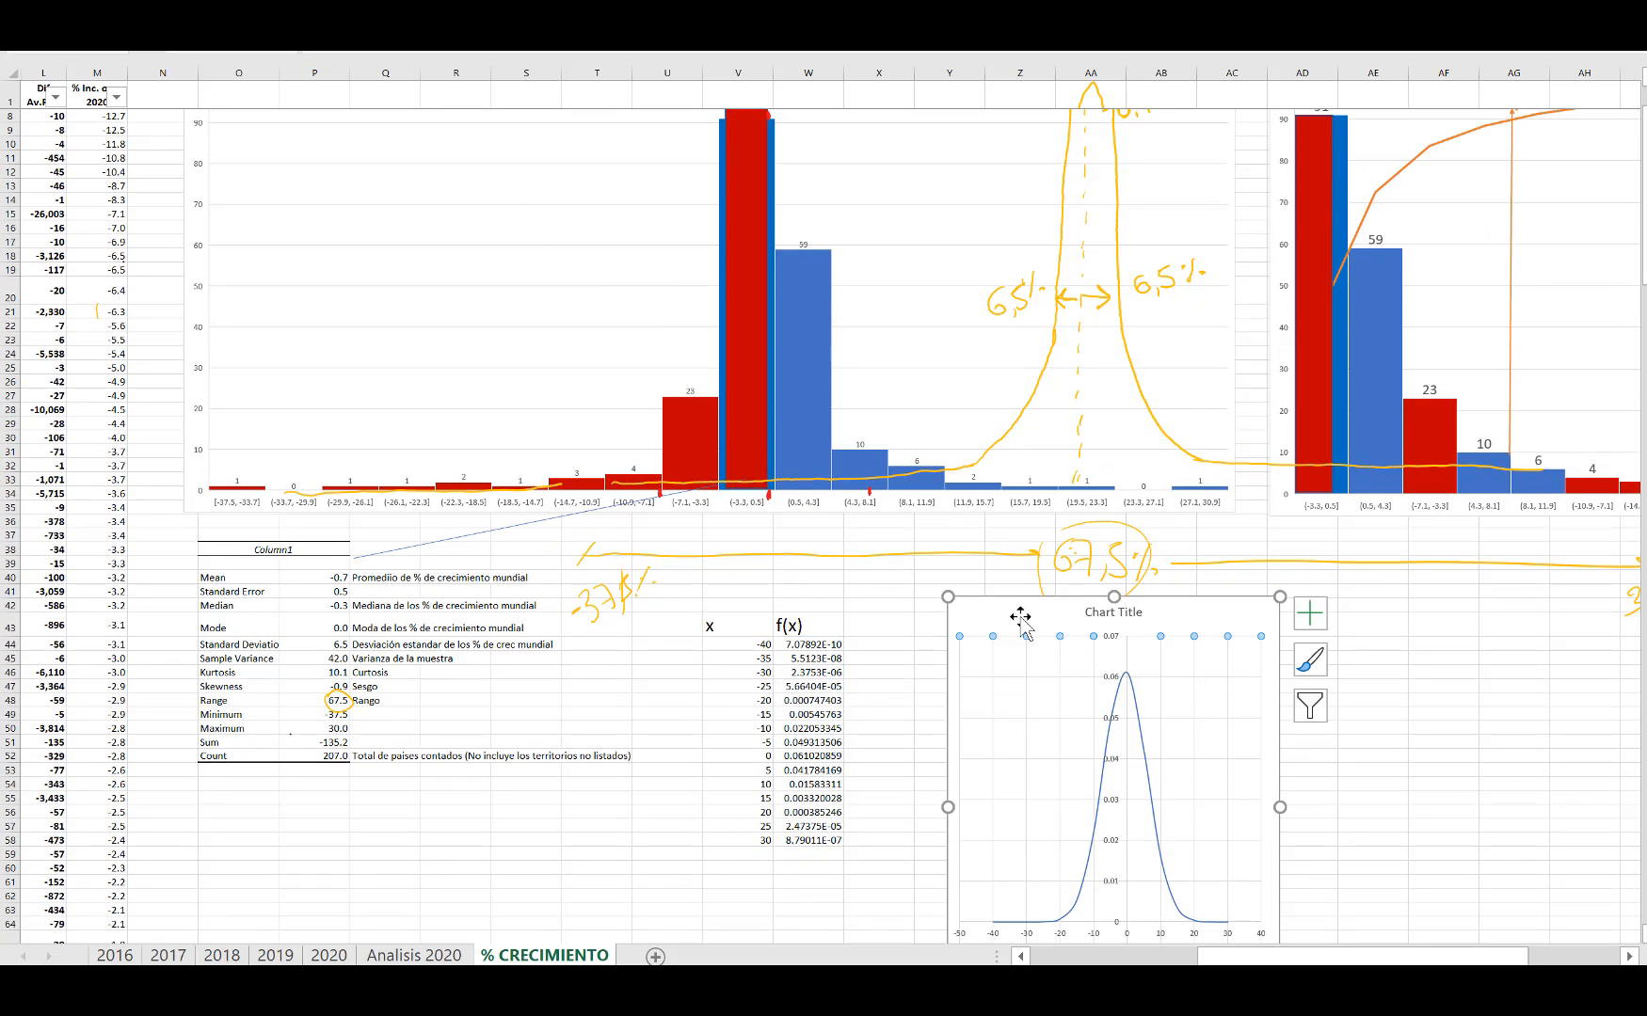
drag(997, 598, 373, 150)
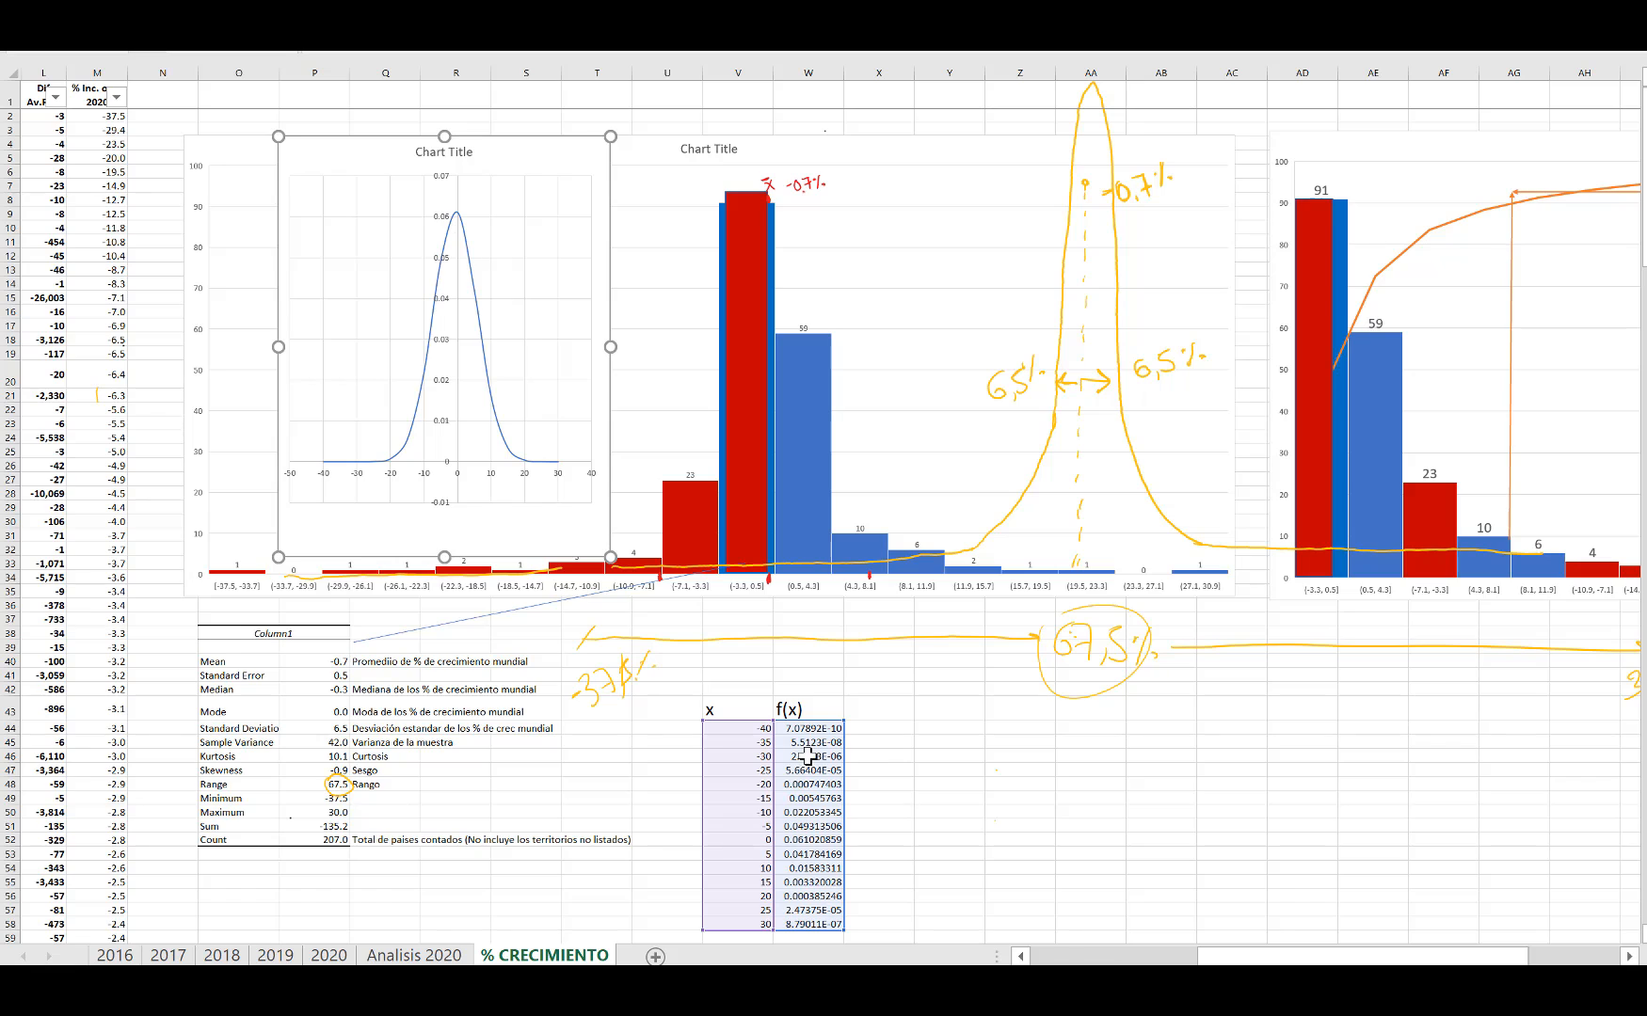
Step: Resize the red rectangle over the histogram's tallest column, lowering its upper edge to the column top and extending it to the column's left edge
click(899, 731)
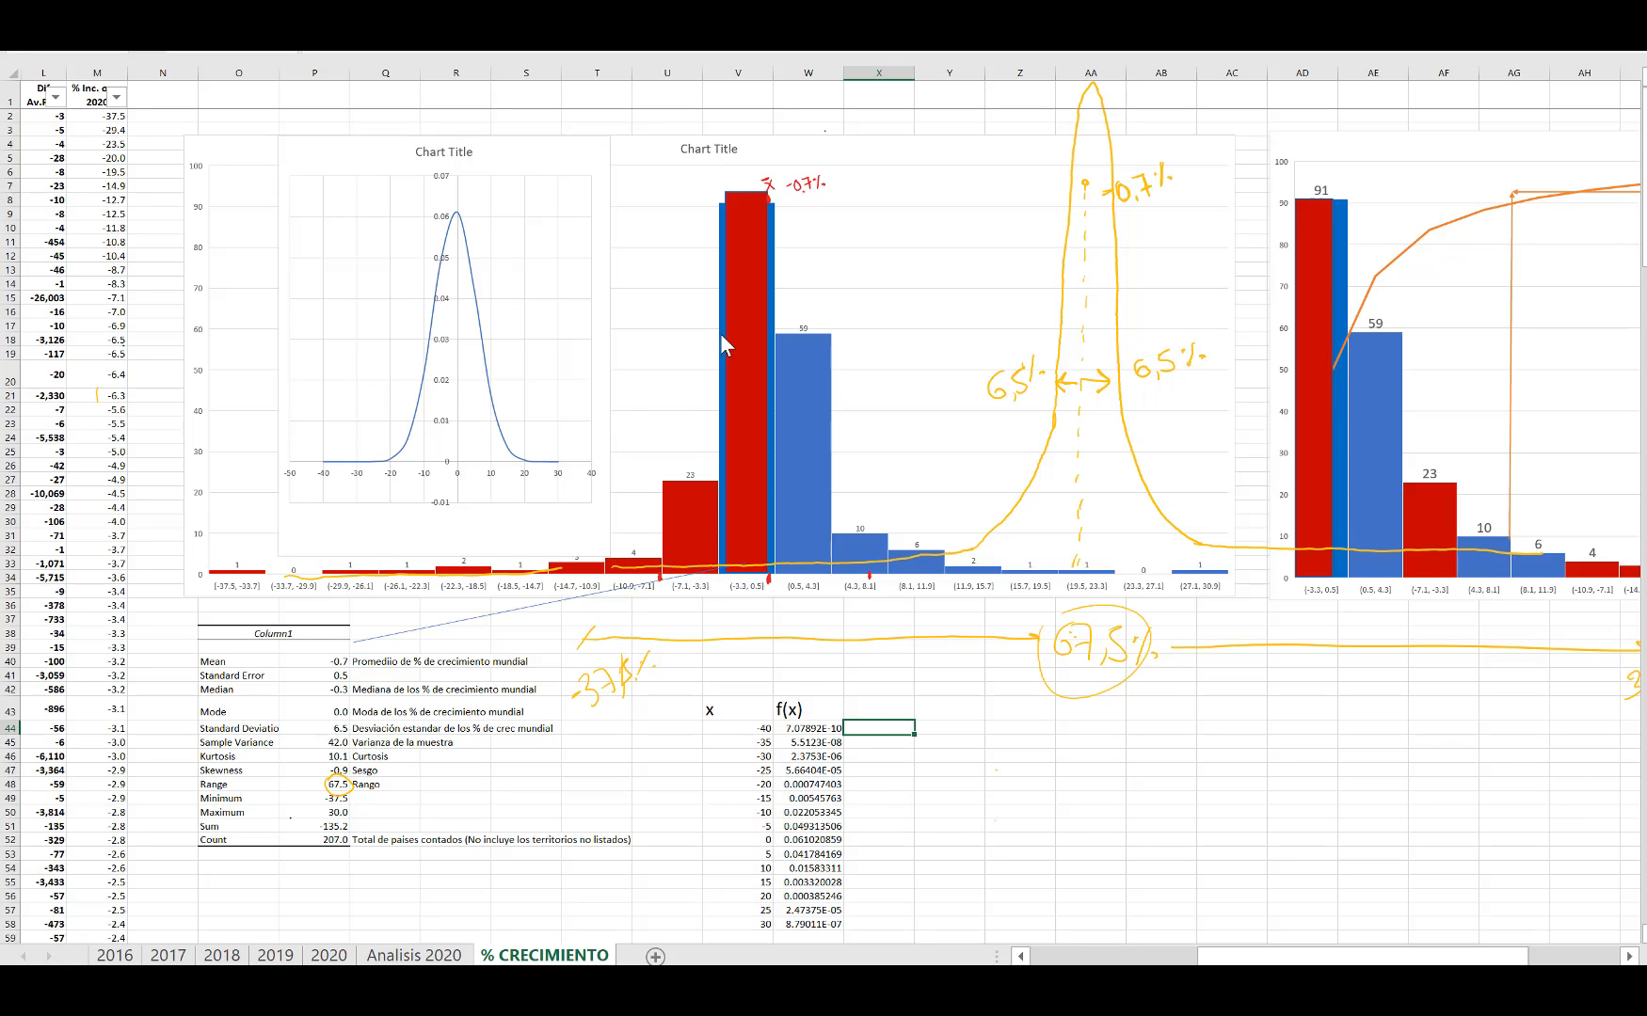
click(739, 310)
drag(768, 193, 768, 204)
drag(724, 386, 717, 385)
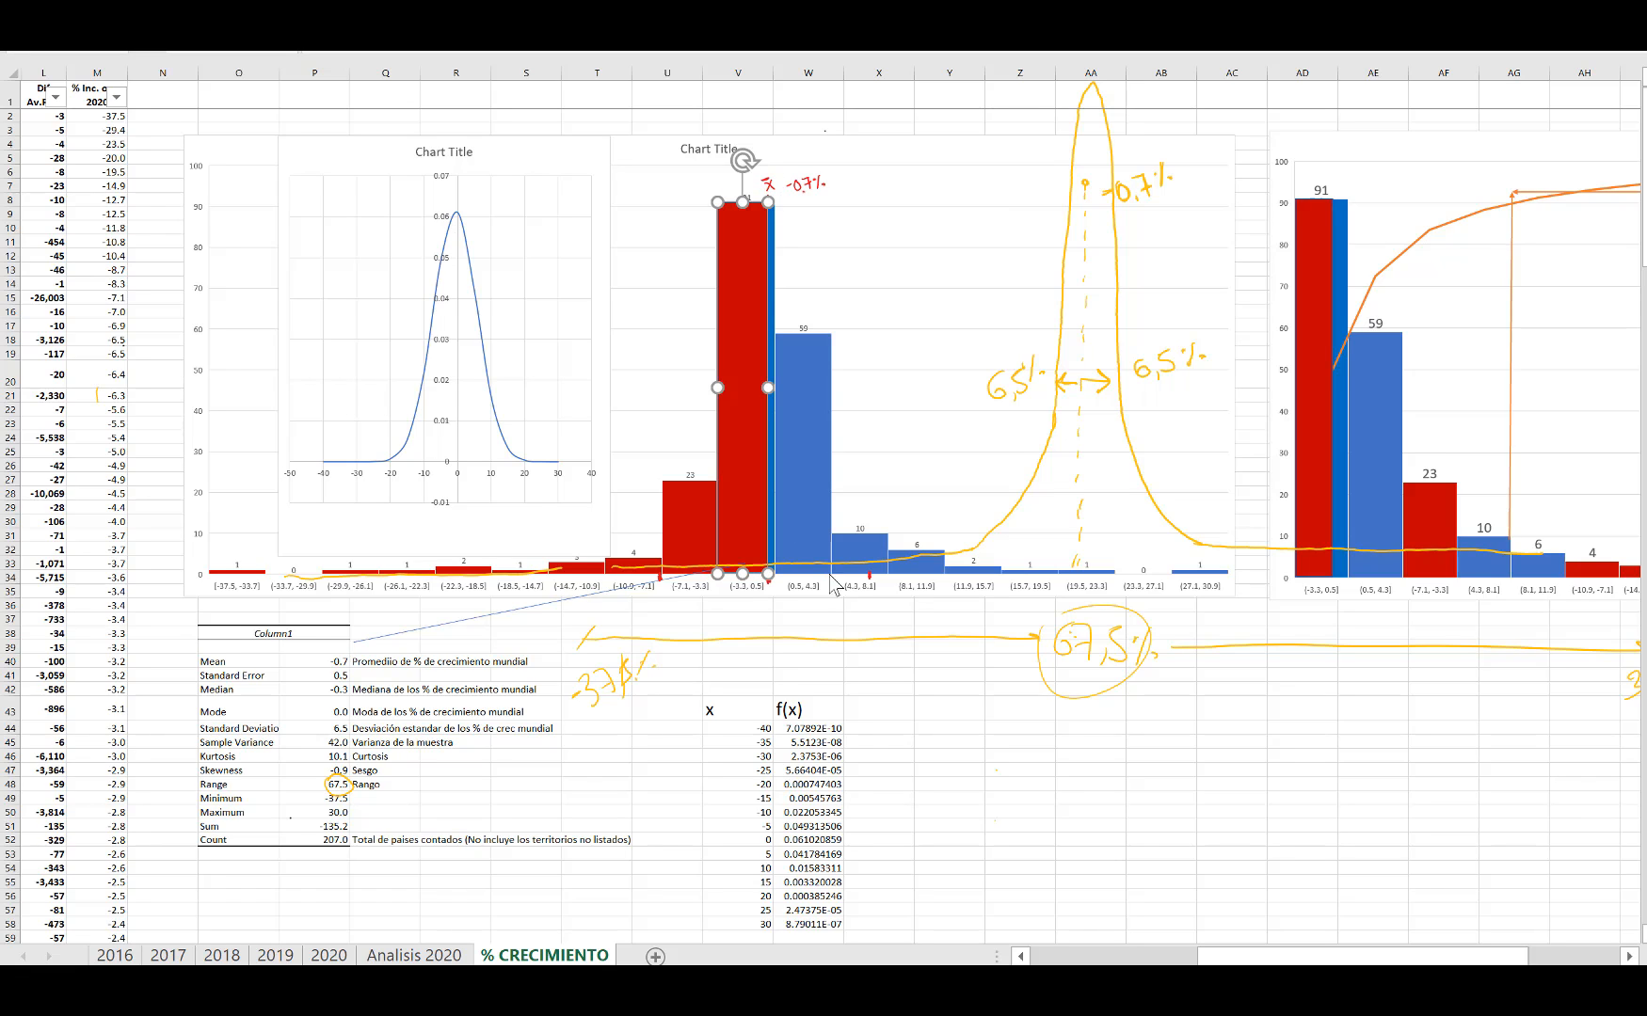
click(878, 605)
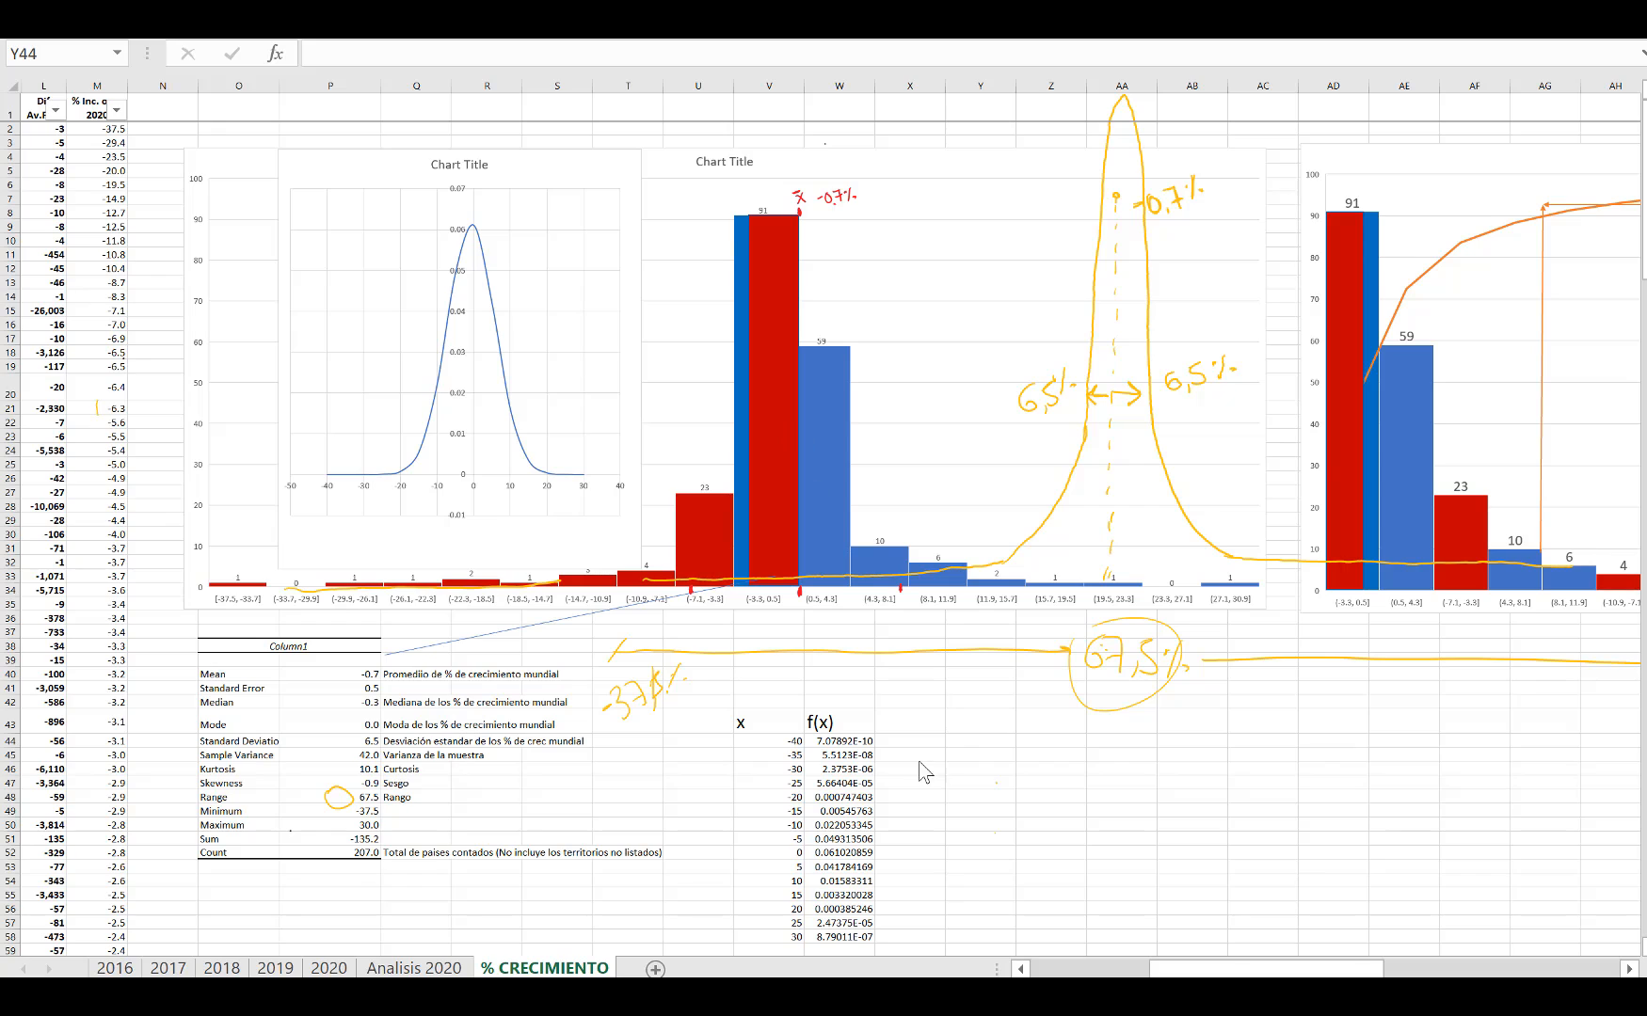
Step: Enter the headings Clases in Y43 and Frecuencias in Z43 for a class table
click(983, 744)
click(983, 723)
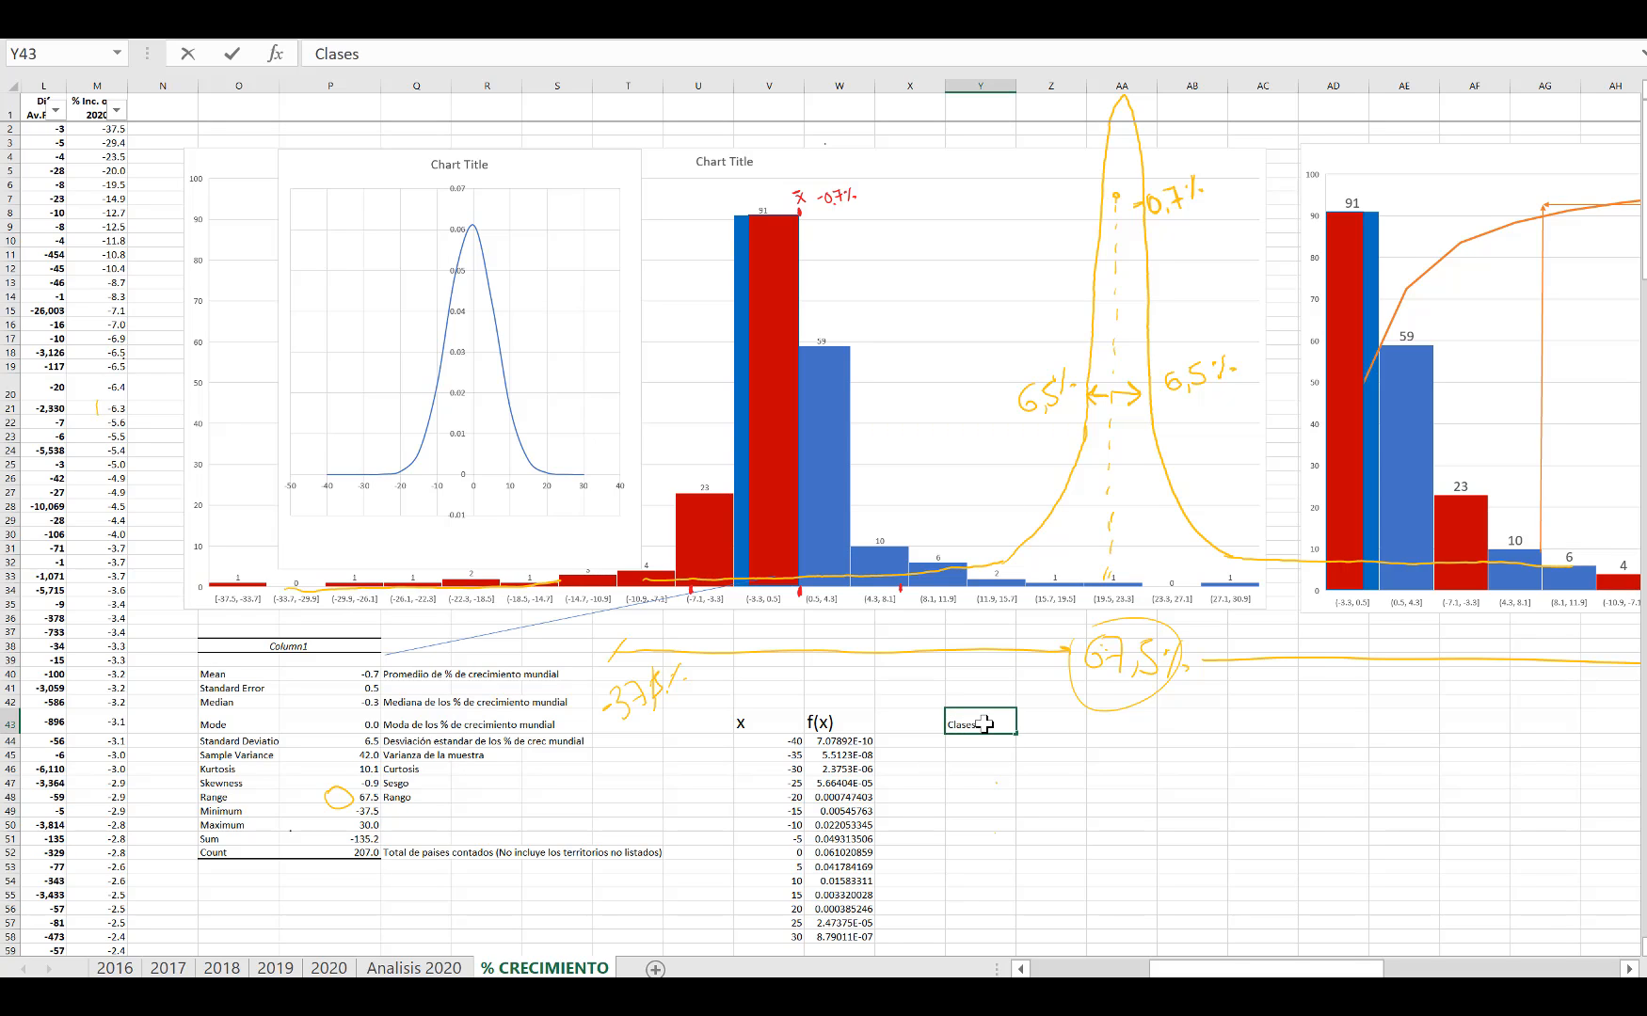
key(Tab)
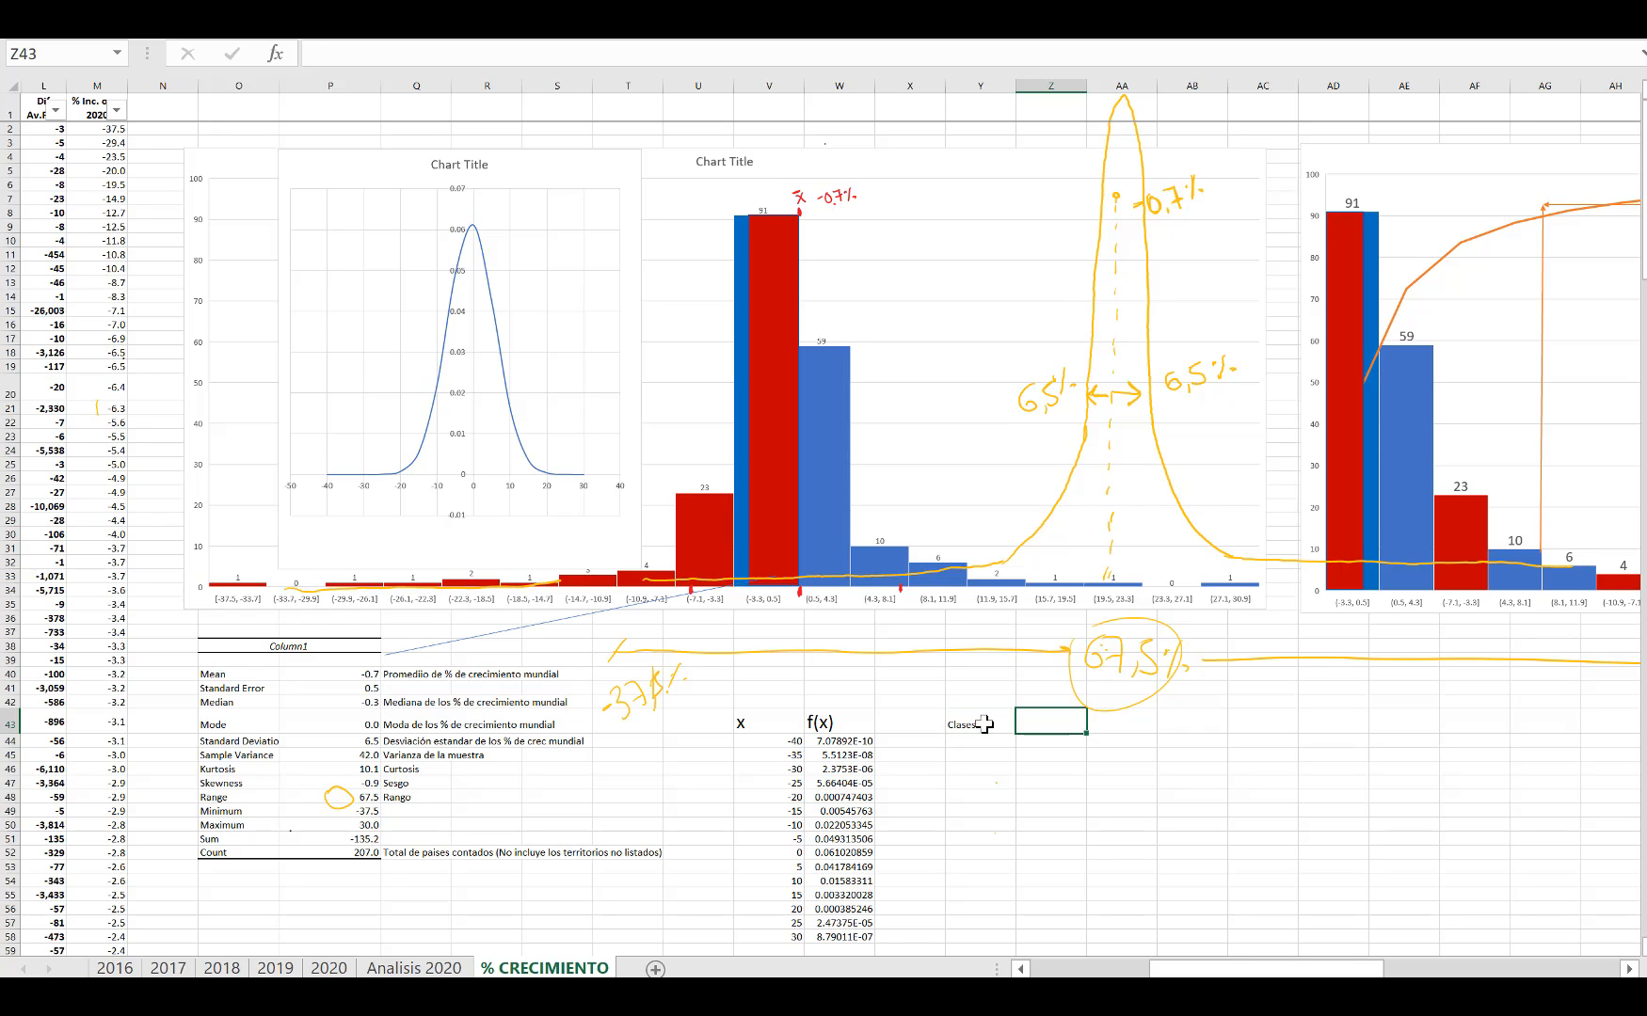
text(Frecuencias)
key(Return)
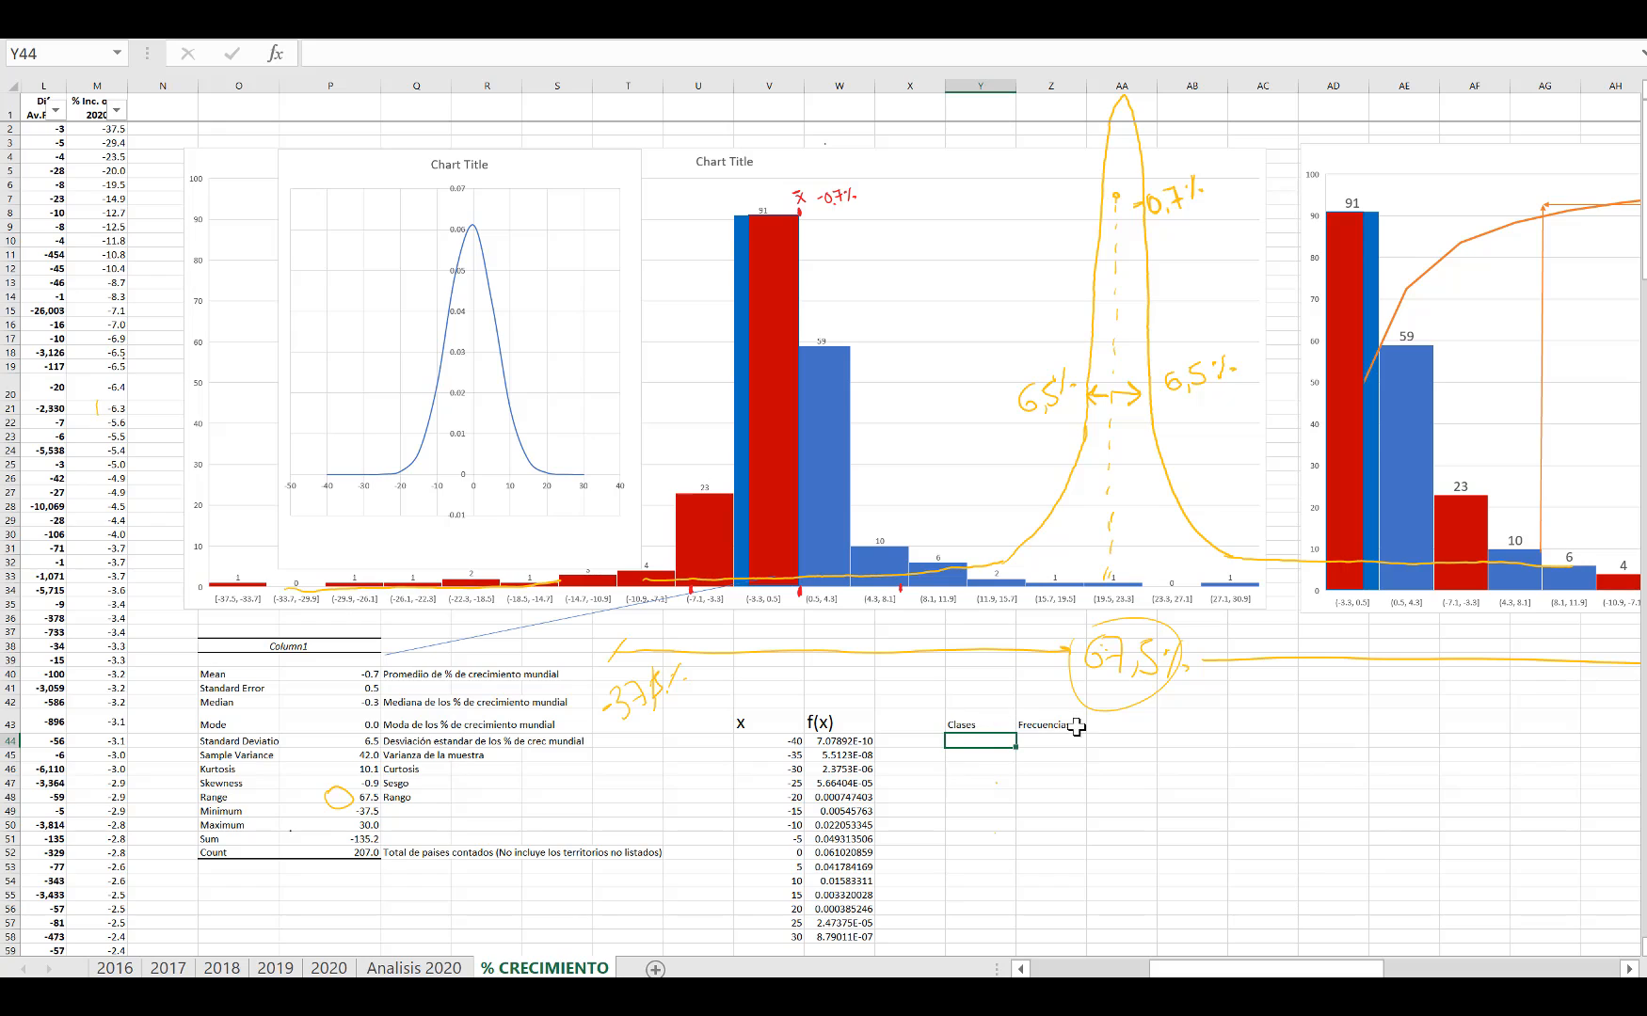
Step: Label AB43 as k and write the class-count rule k=1+3.322*log(n) as text in AB44
click(1189, 720)
text(k)
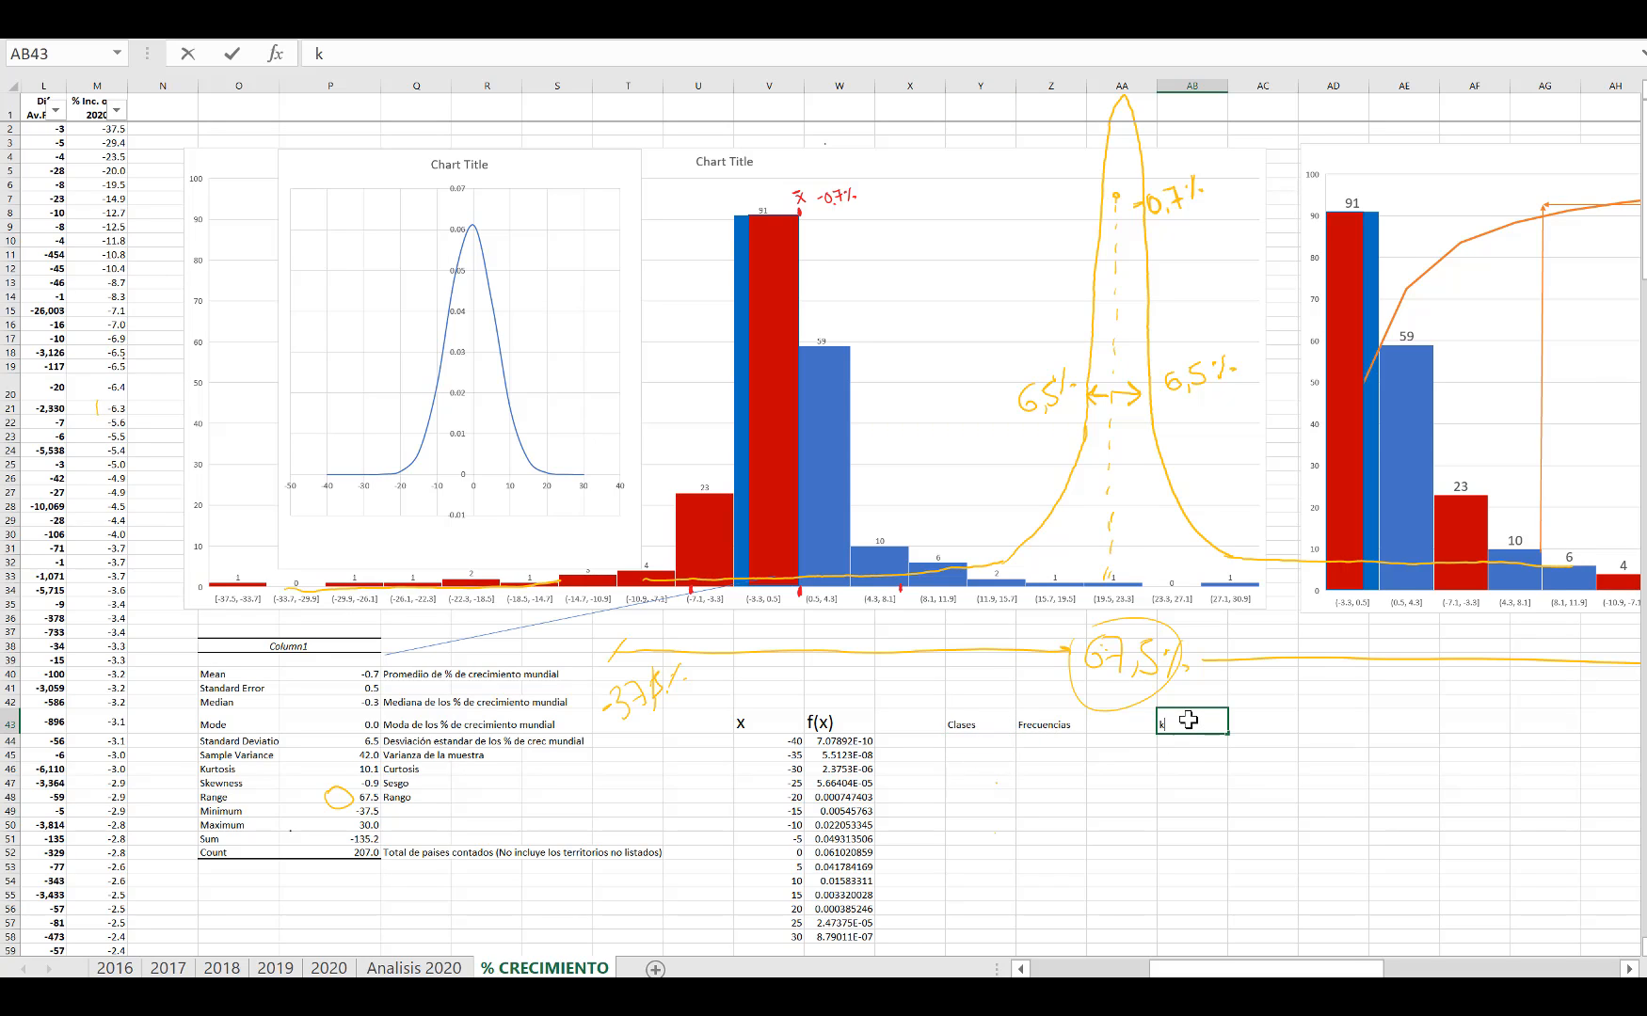
key(Return)
text(k=1+3.322*log(n)
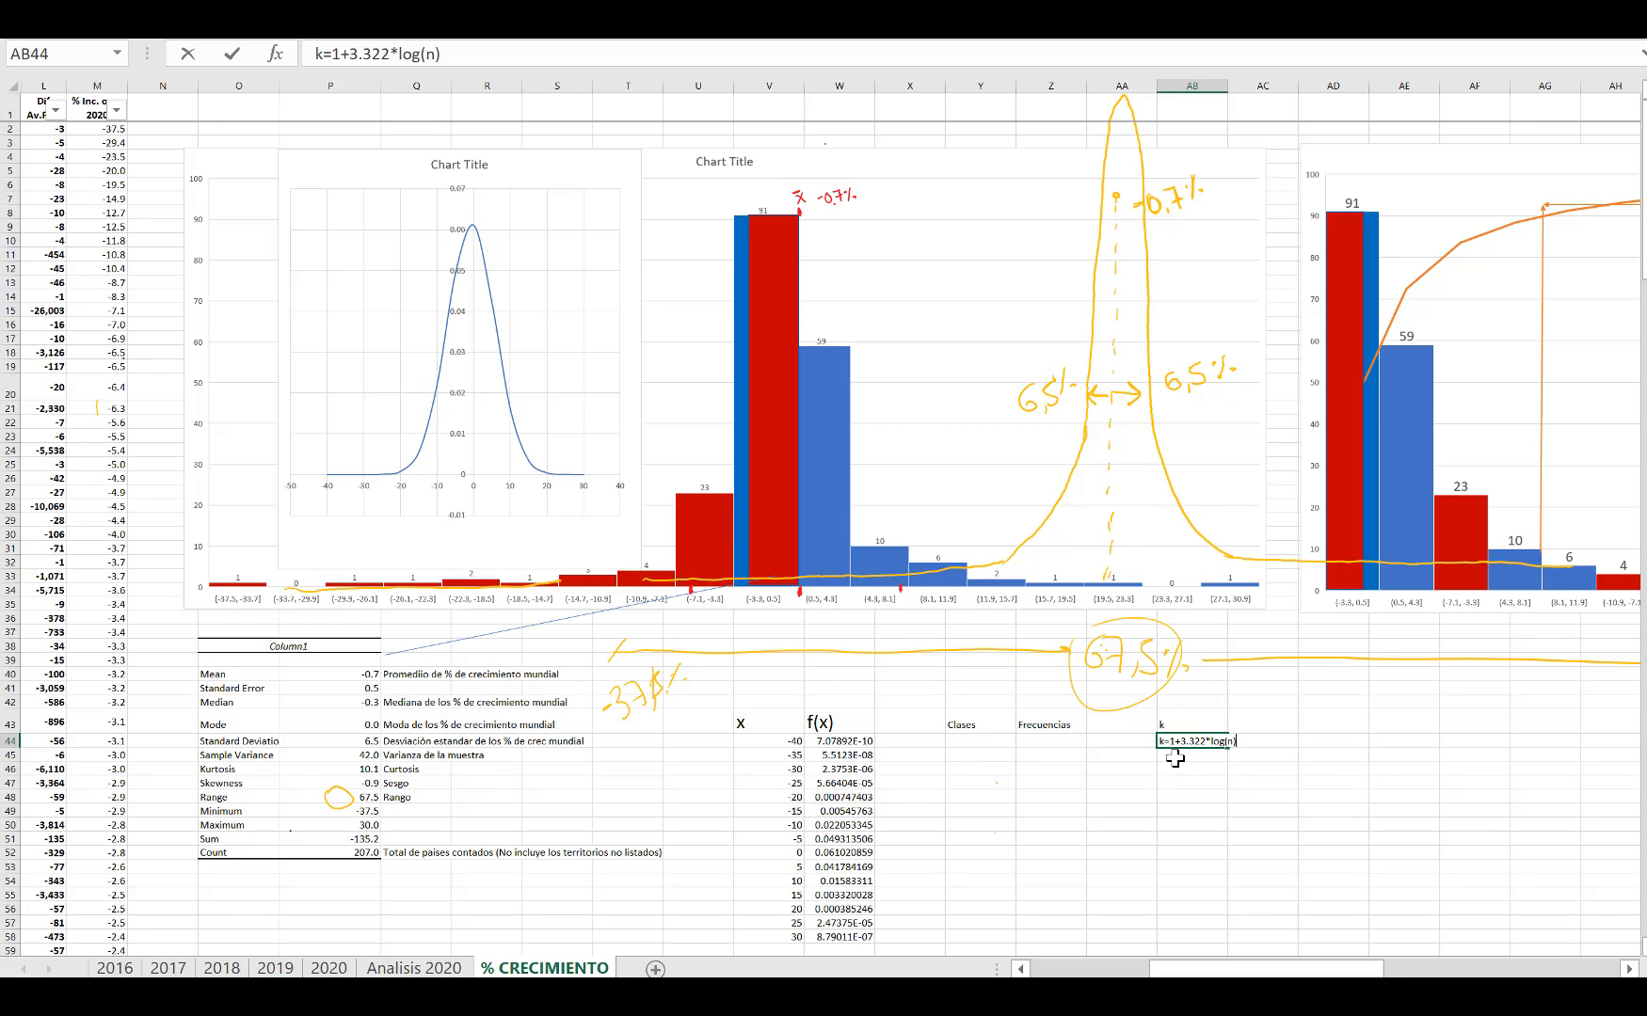
key(Return)
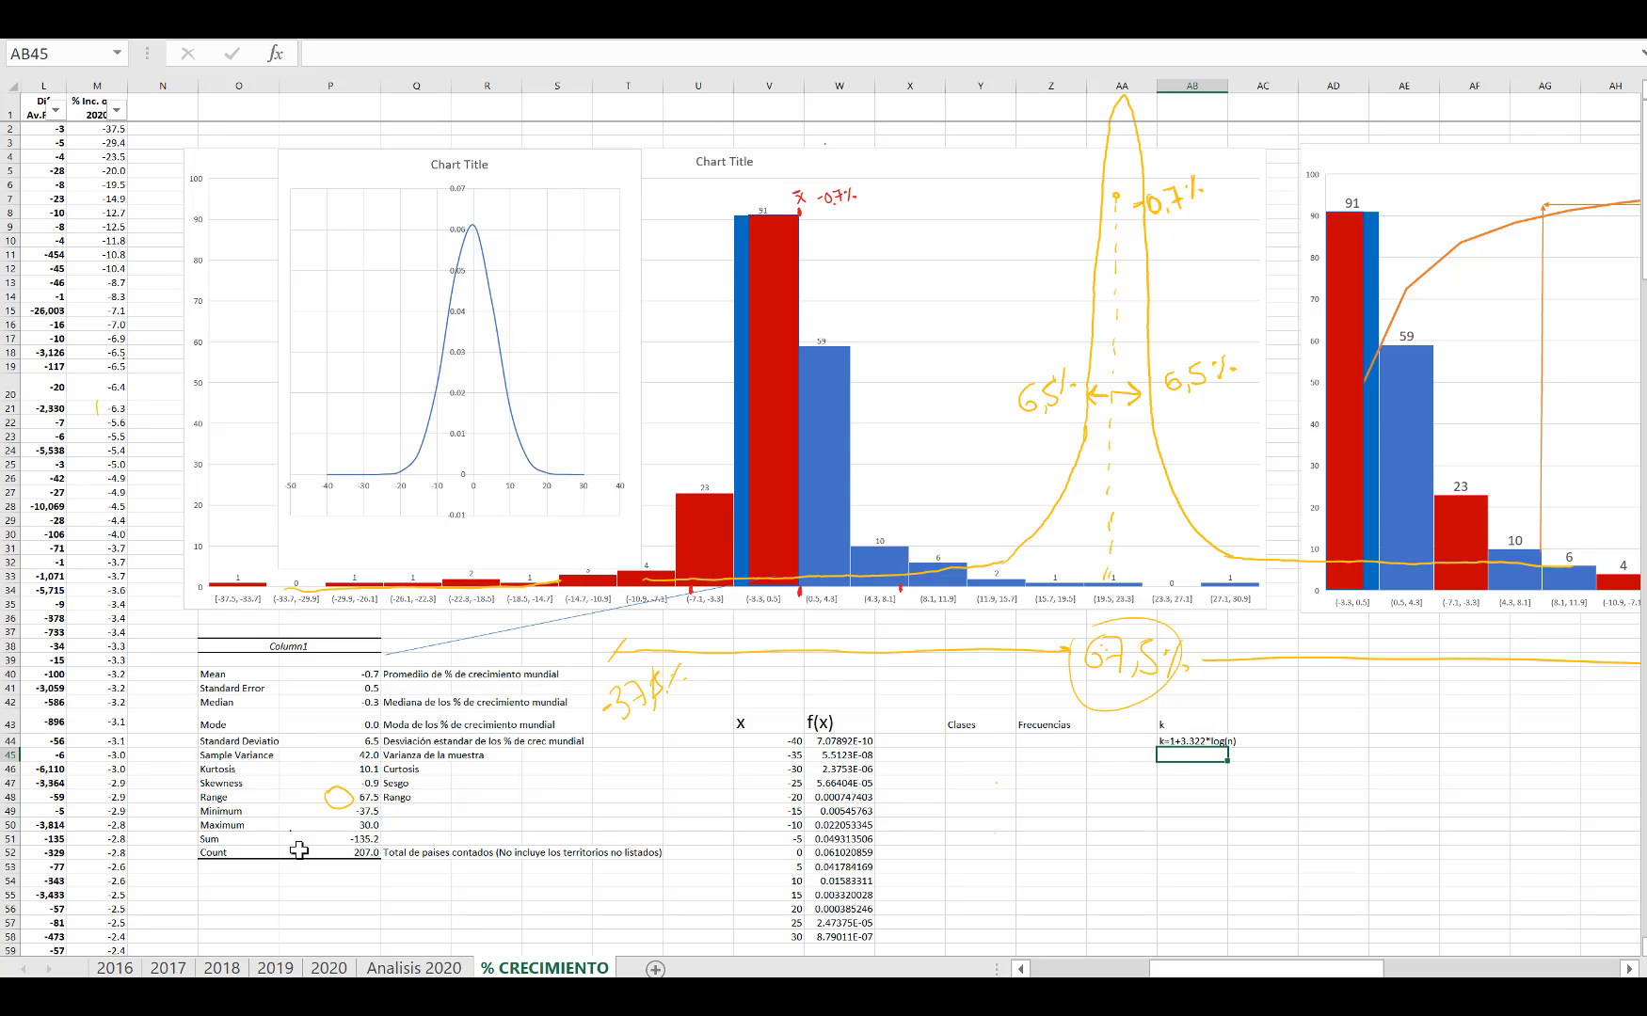
Step: Calculate the base-10 logarithm of the country count in AB46 with =LOG10(207)
click(355, 849)
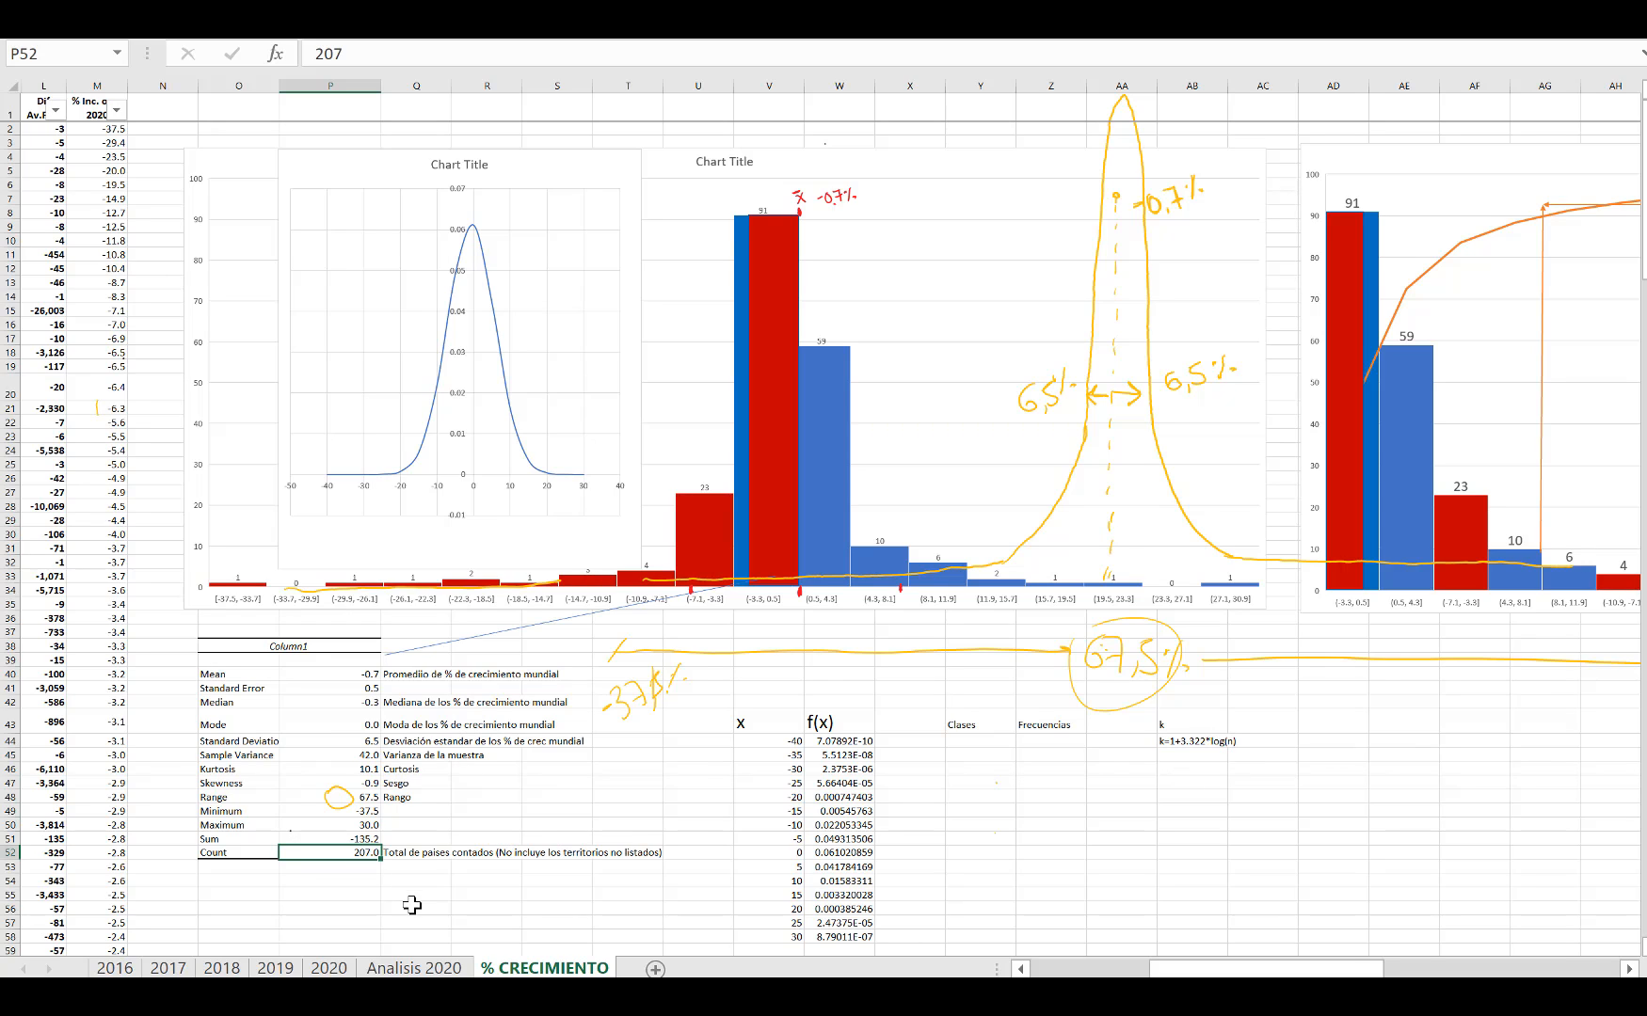
click(1177, 768)
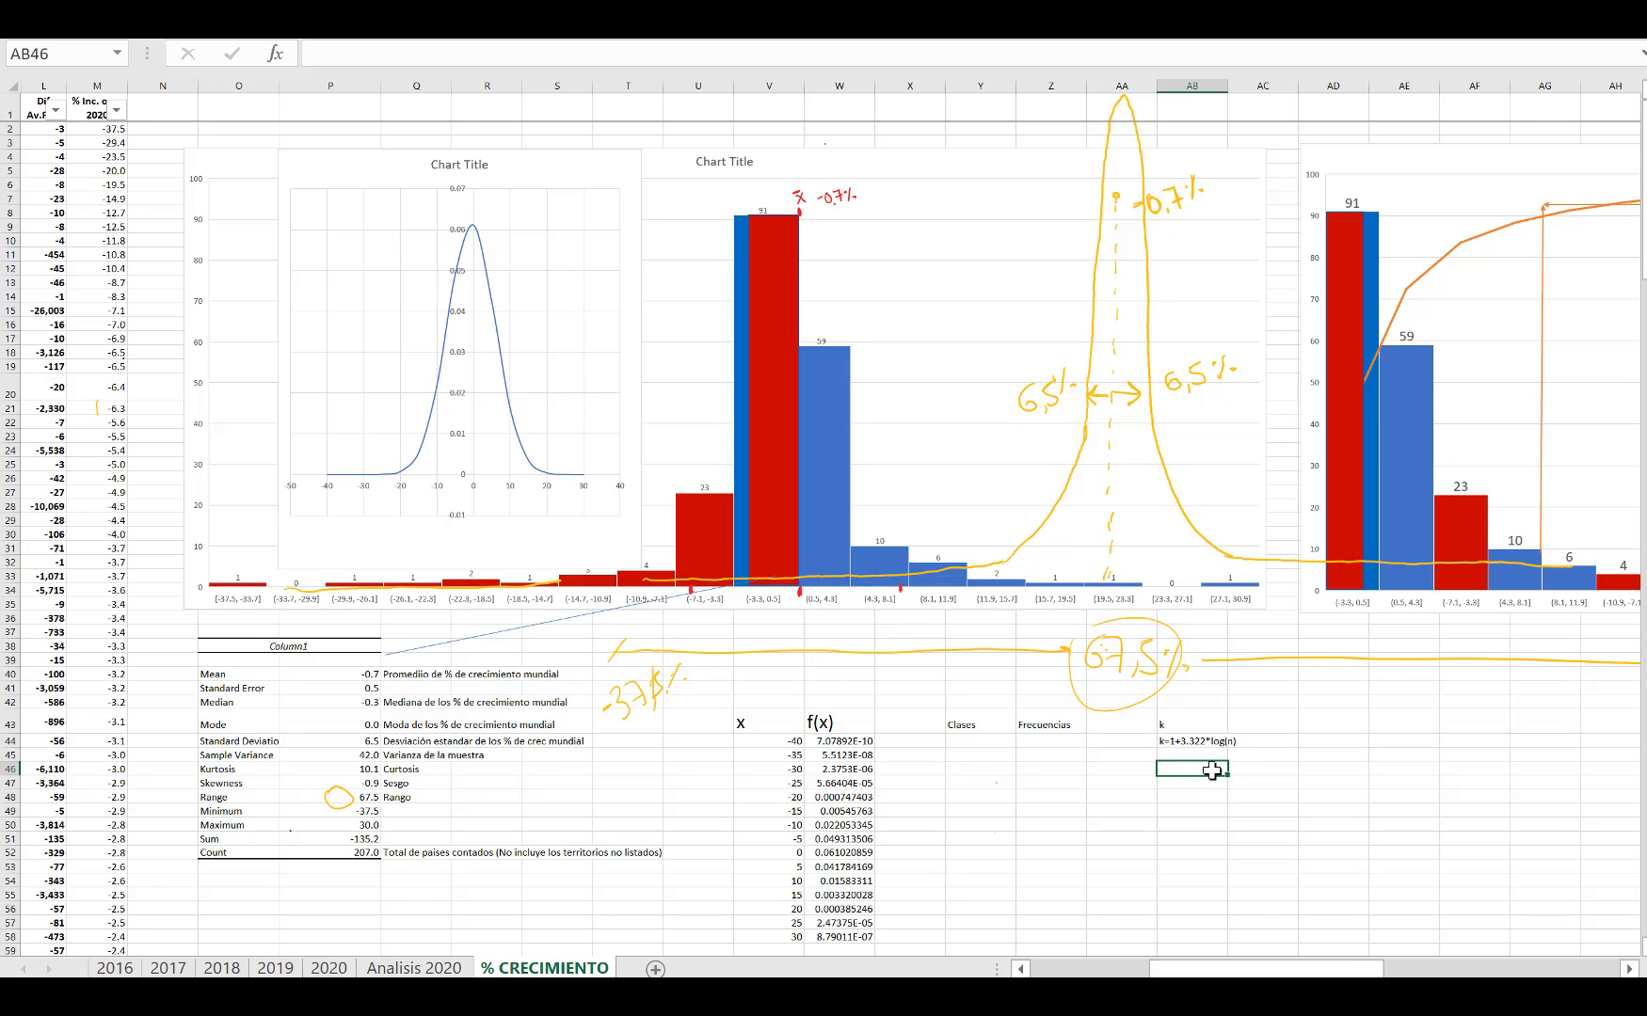
text(=lo)
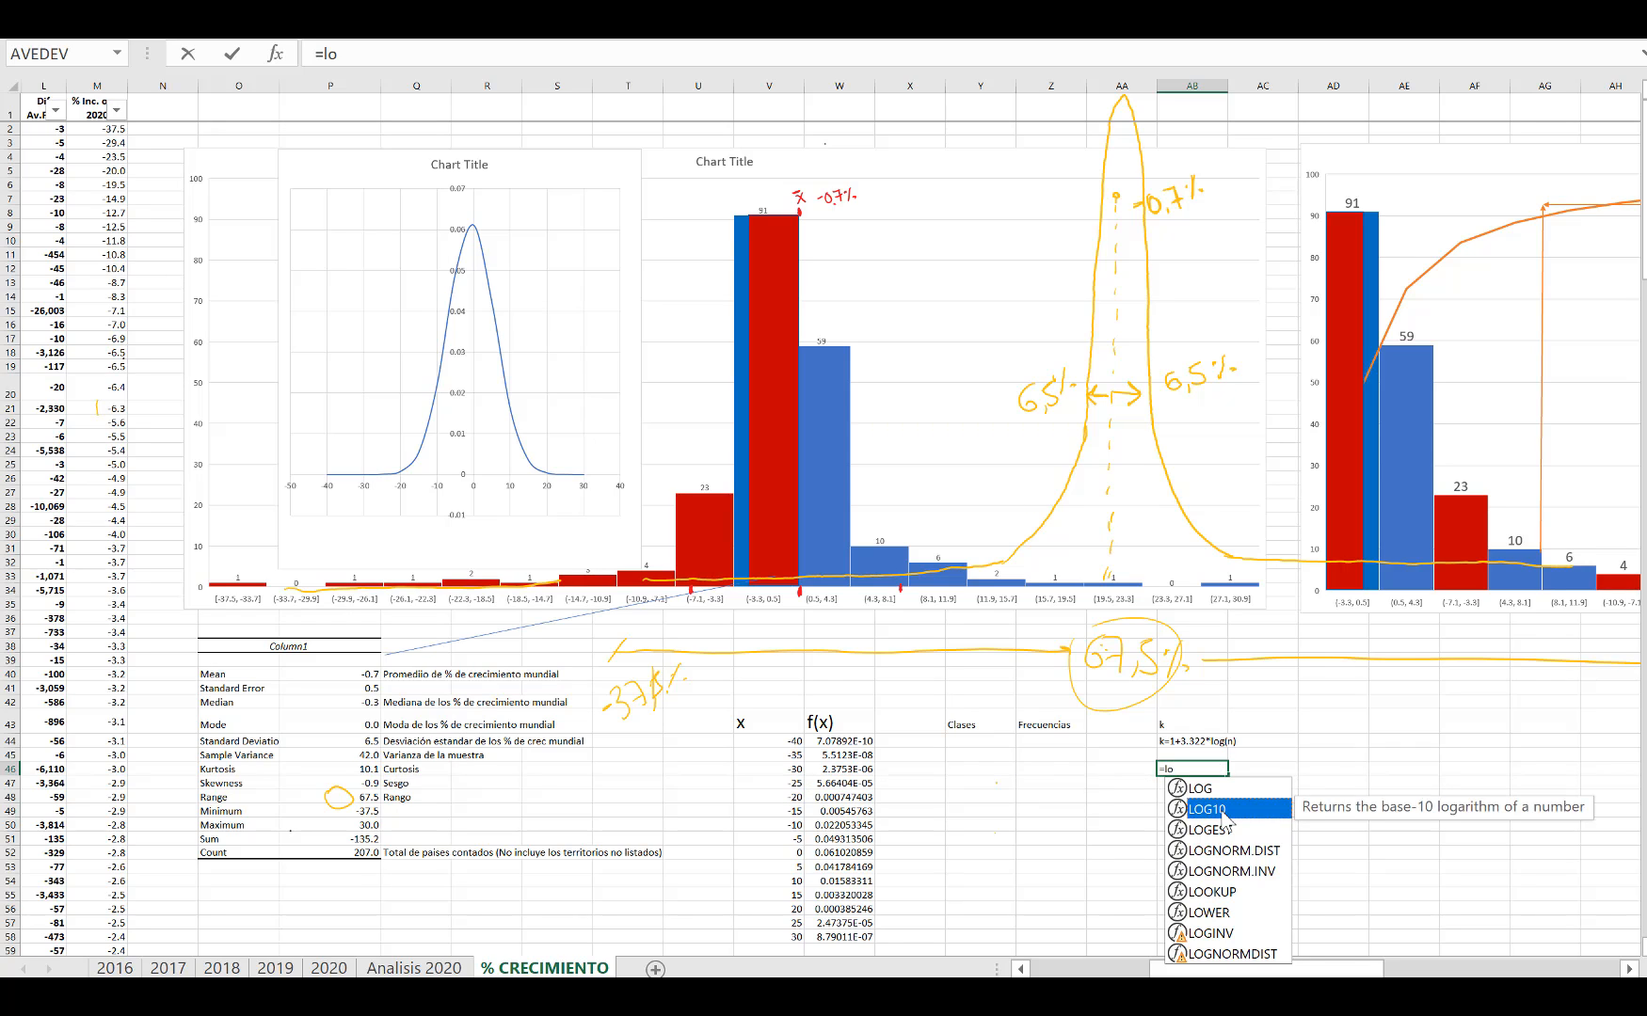
double_click(1257, 822)
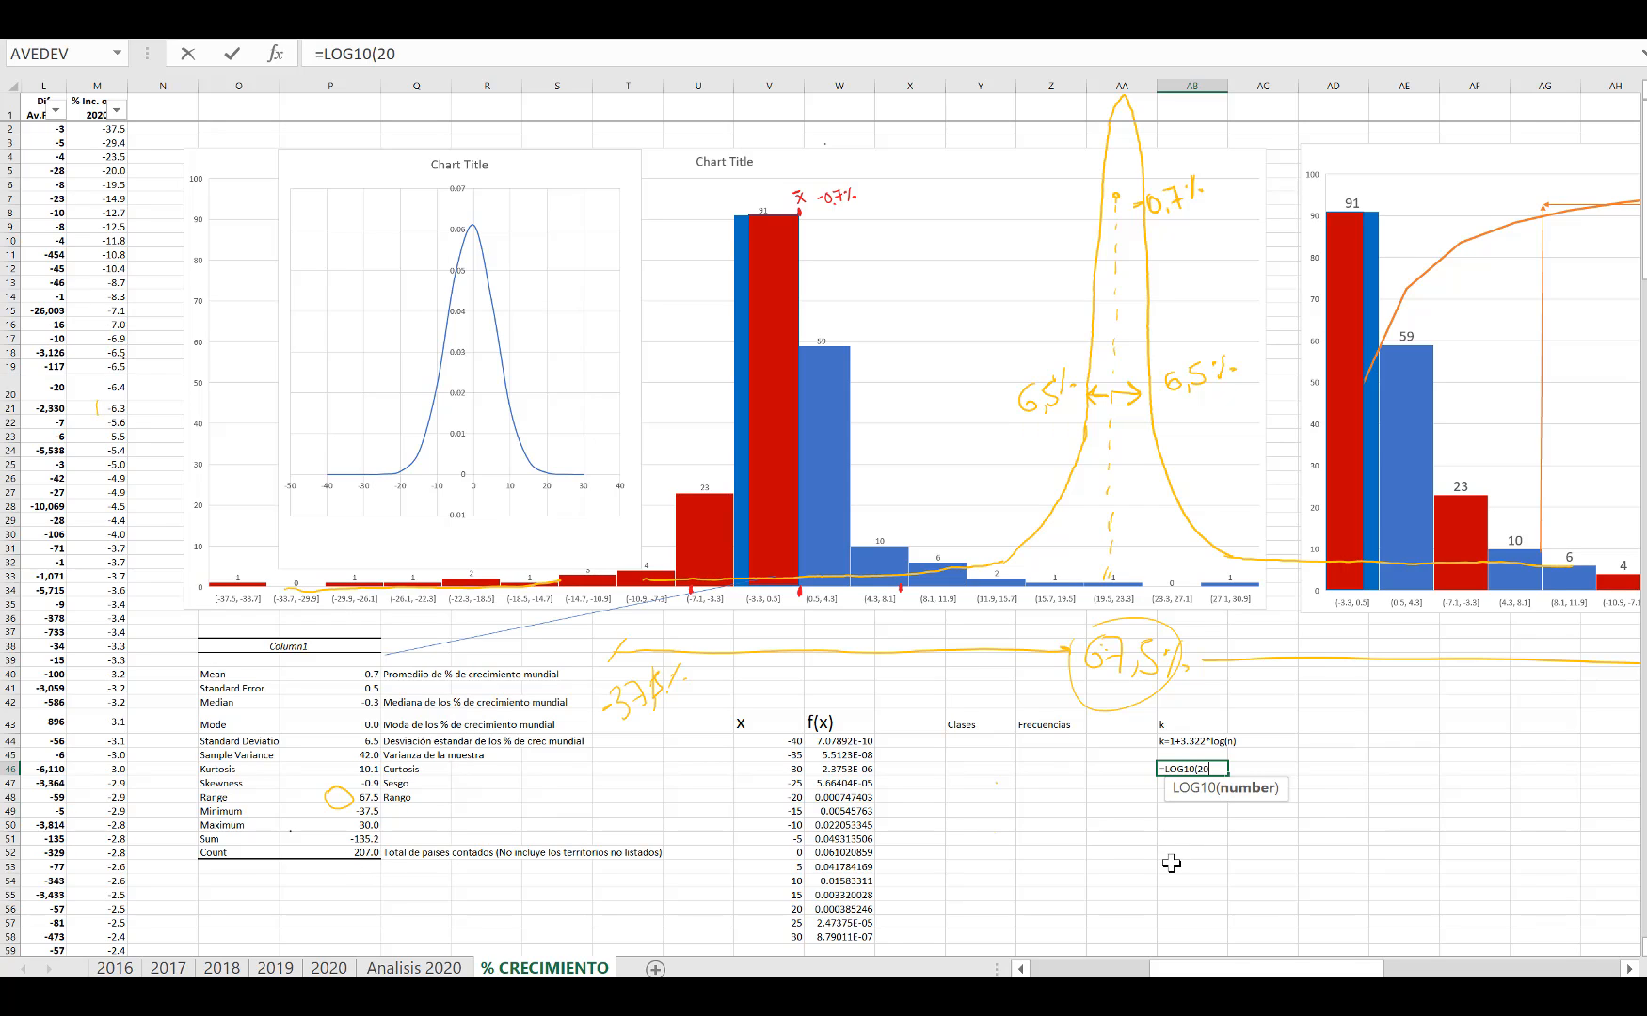
text(207))
key(Return)
click(1180, 769)
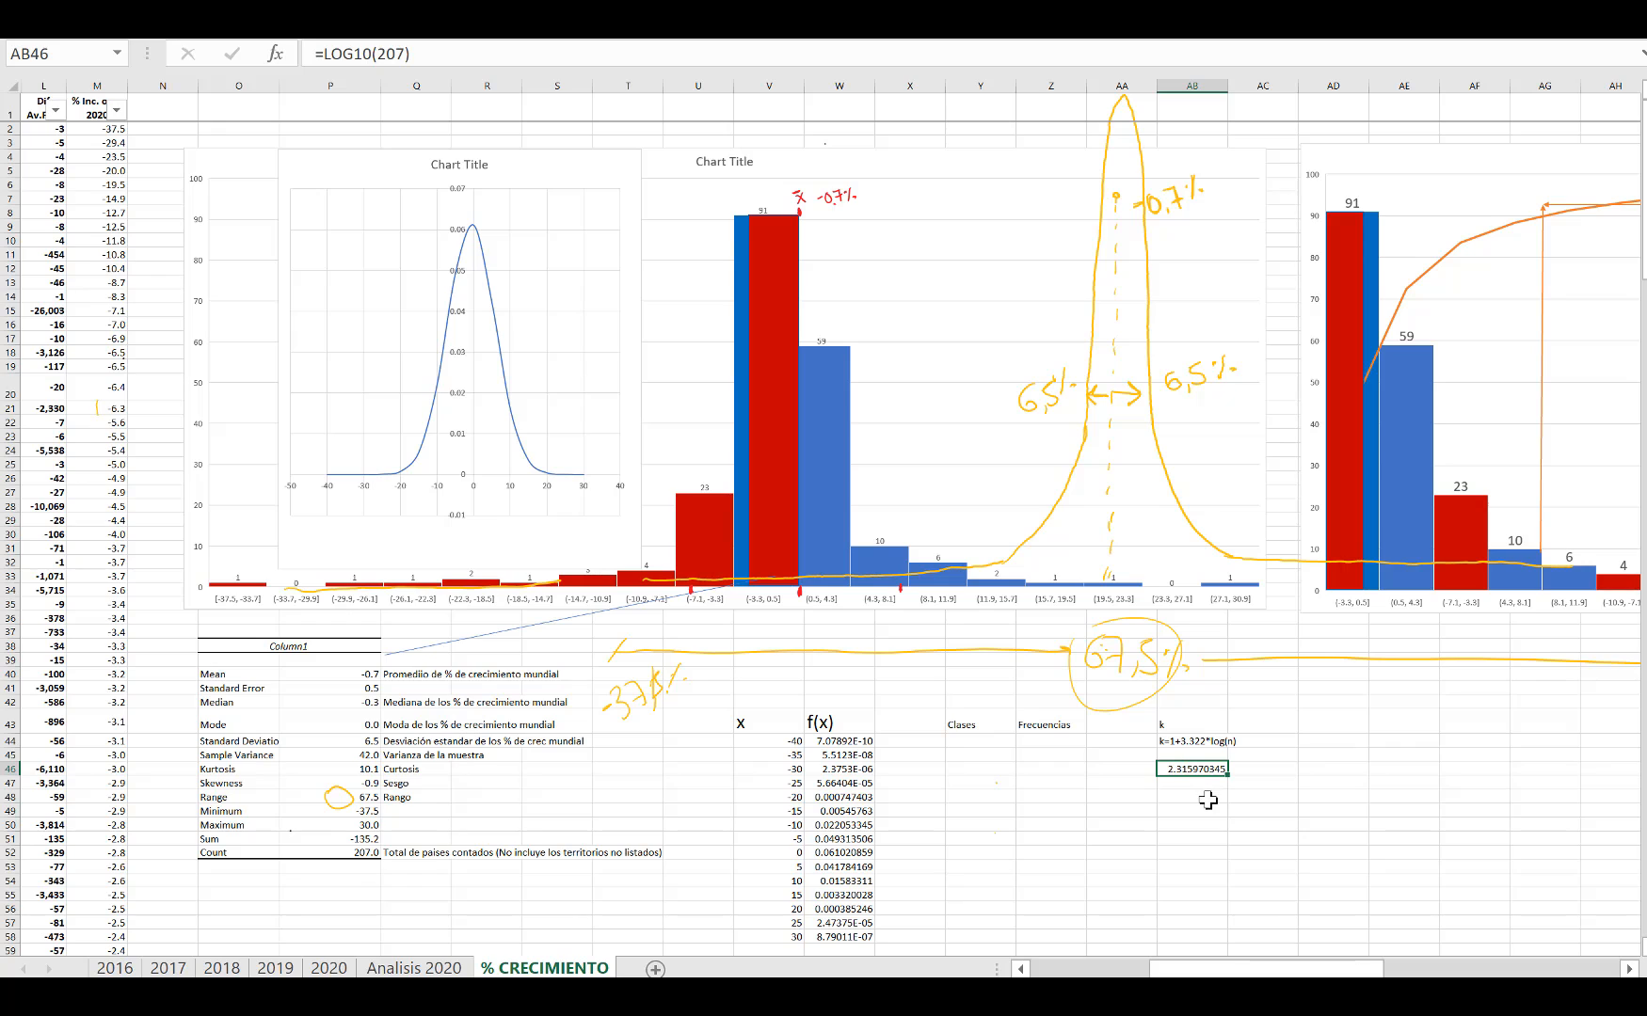
click(1170, 783)
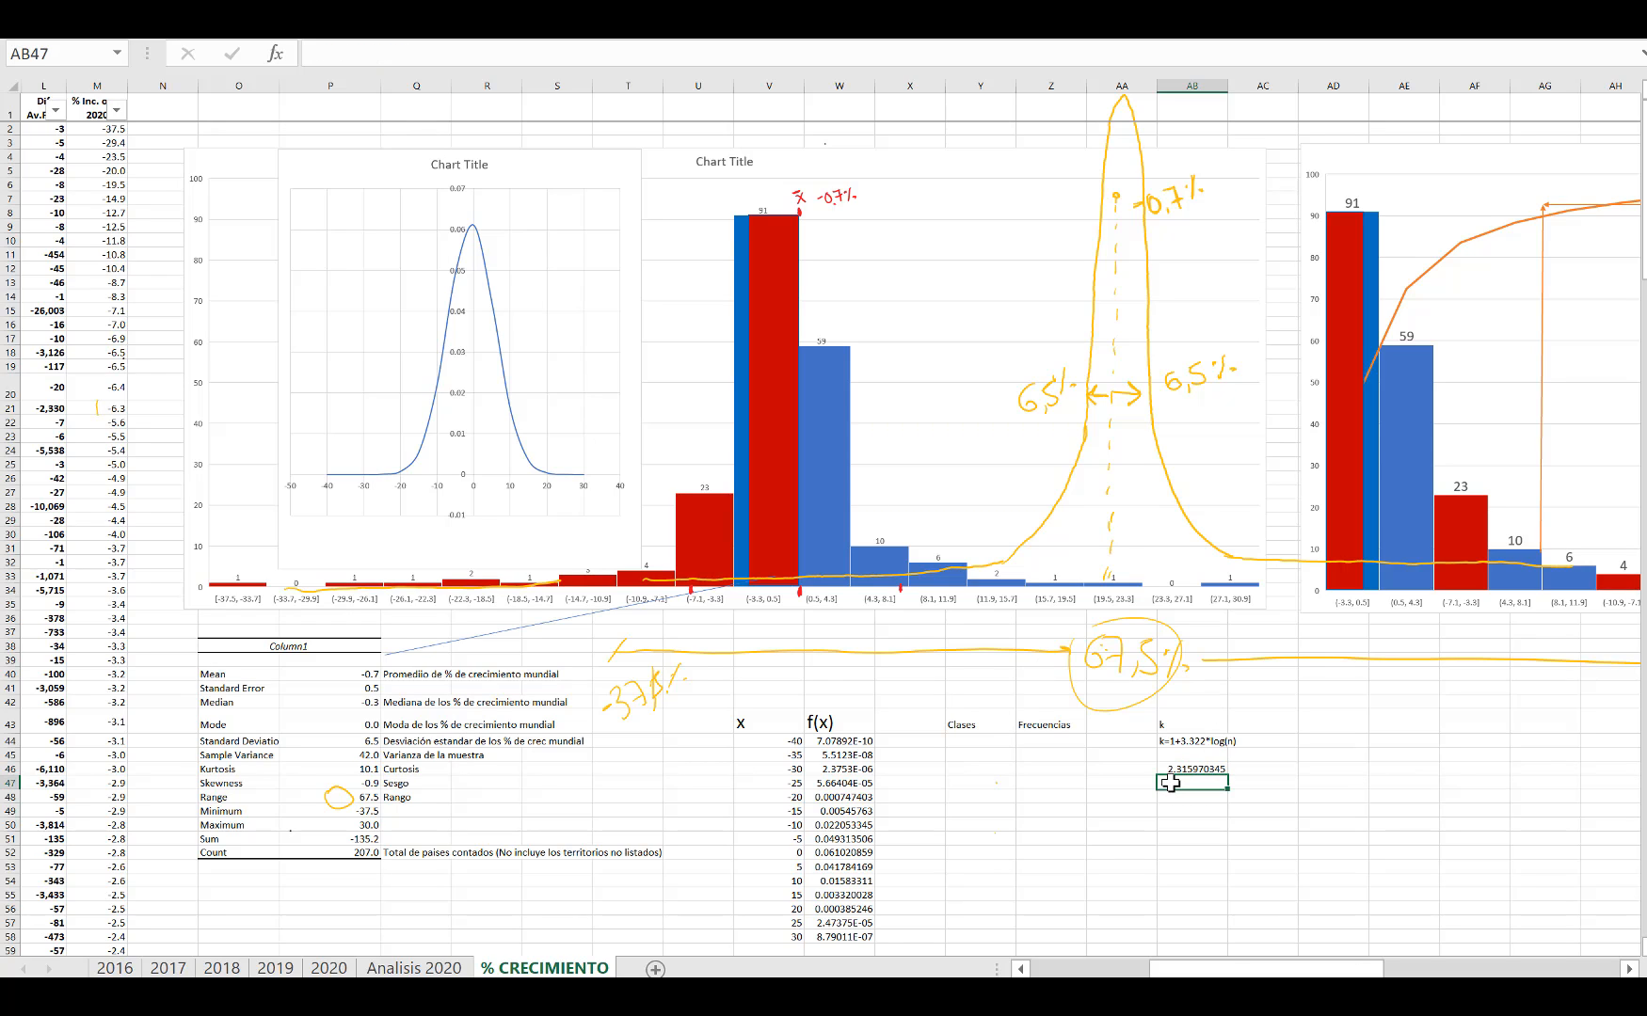
click(1136, 781)
text(k)
click(1184, 781)
click(1121, 781)
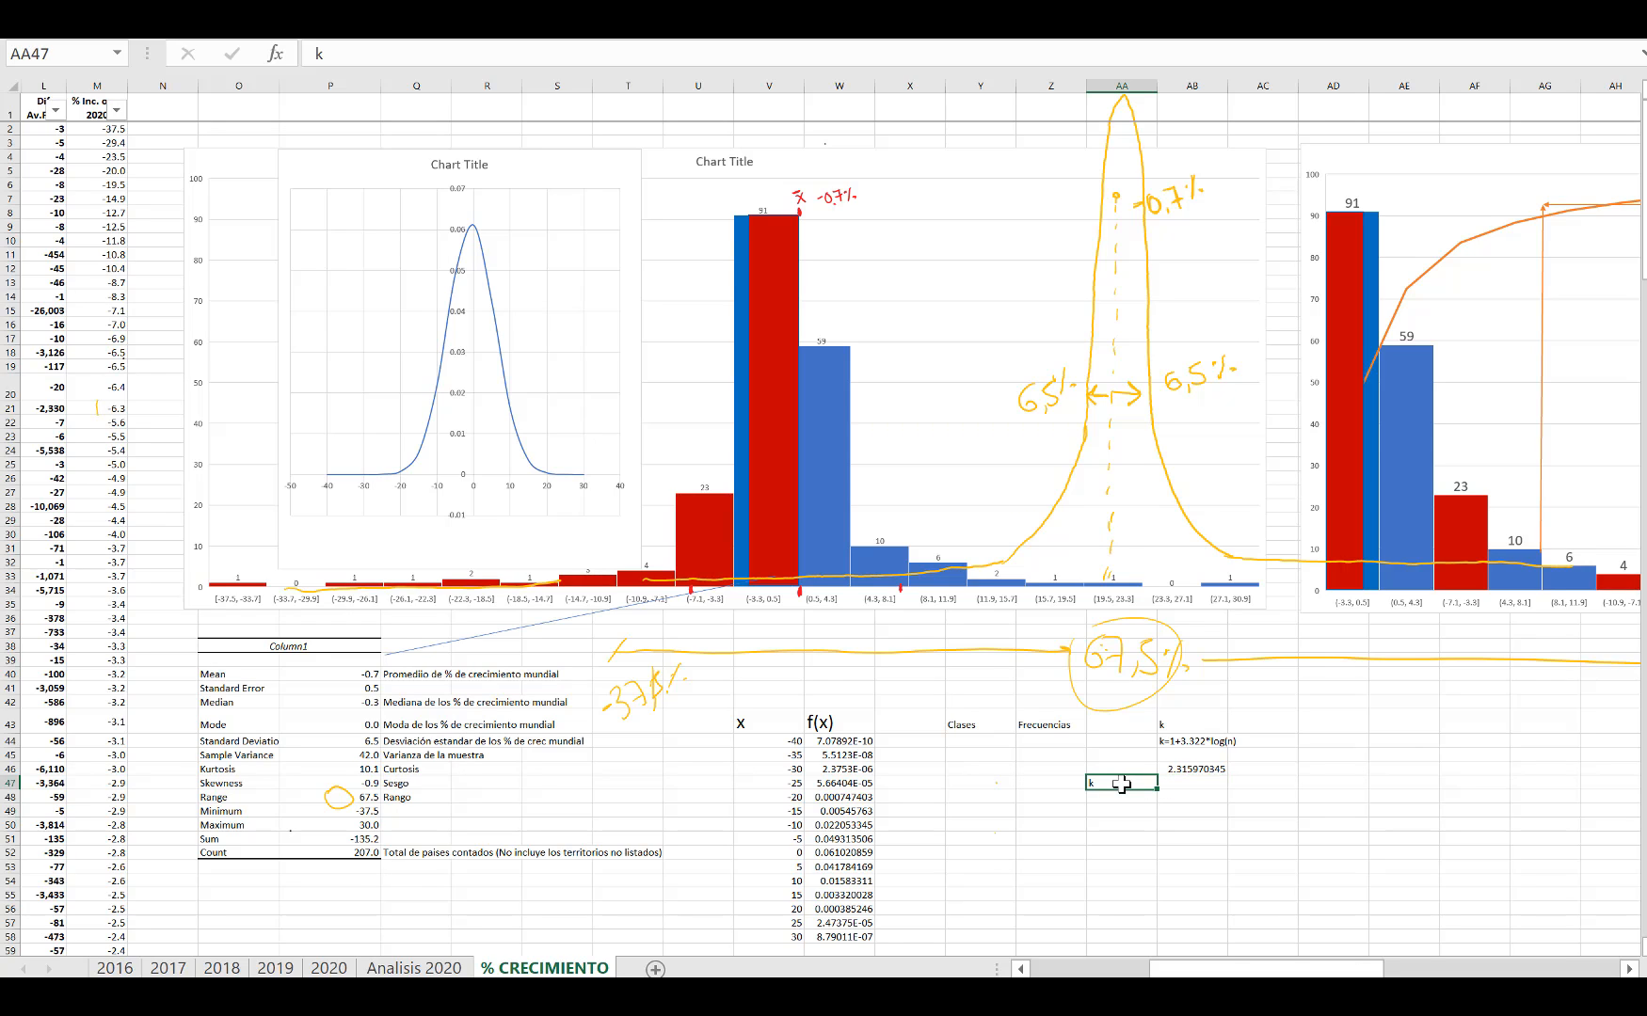
key(BackSpace)
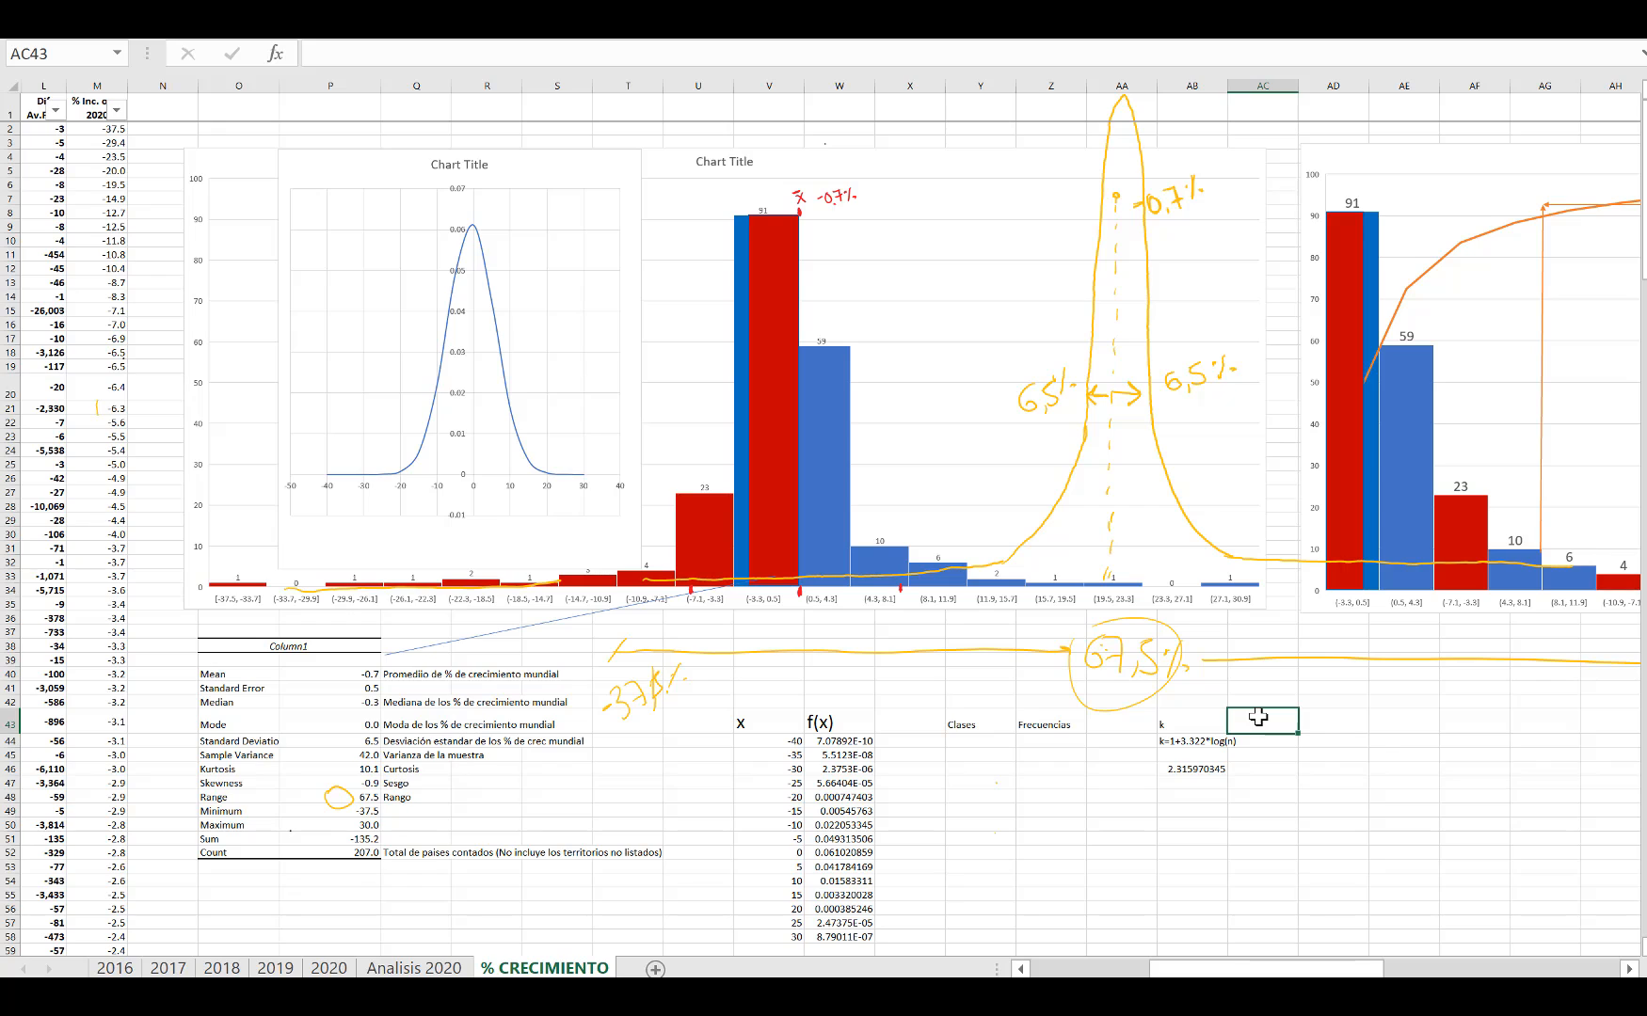
Step: Calculate the number of classes next to the k label in AC43 with =1+(3.322*AB46)
text(=1+(3.322)
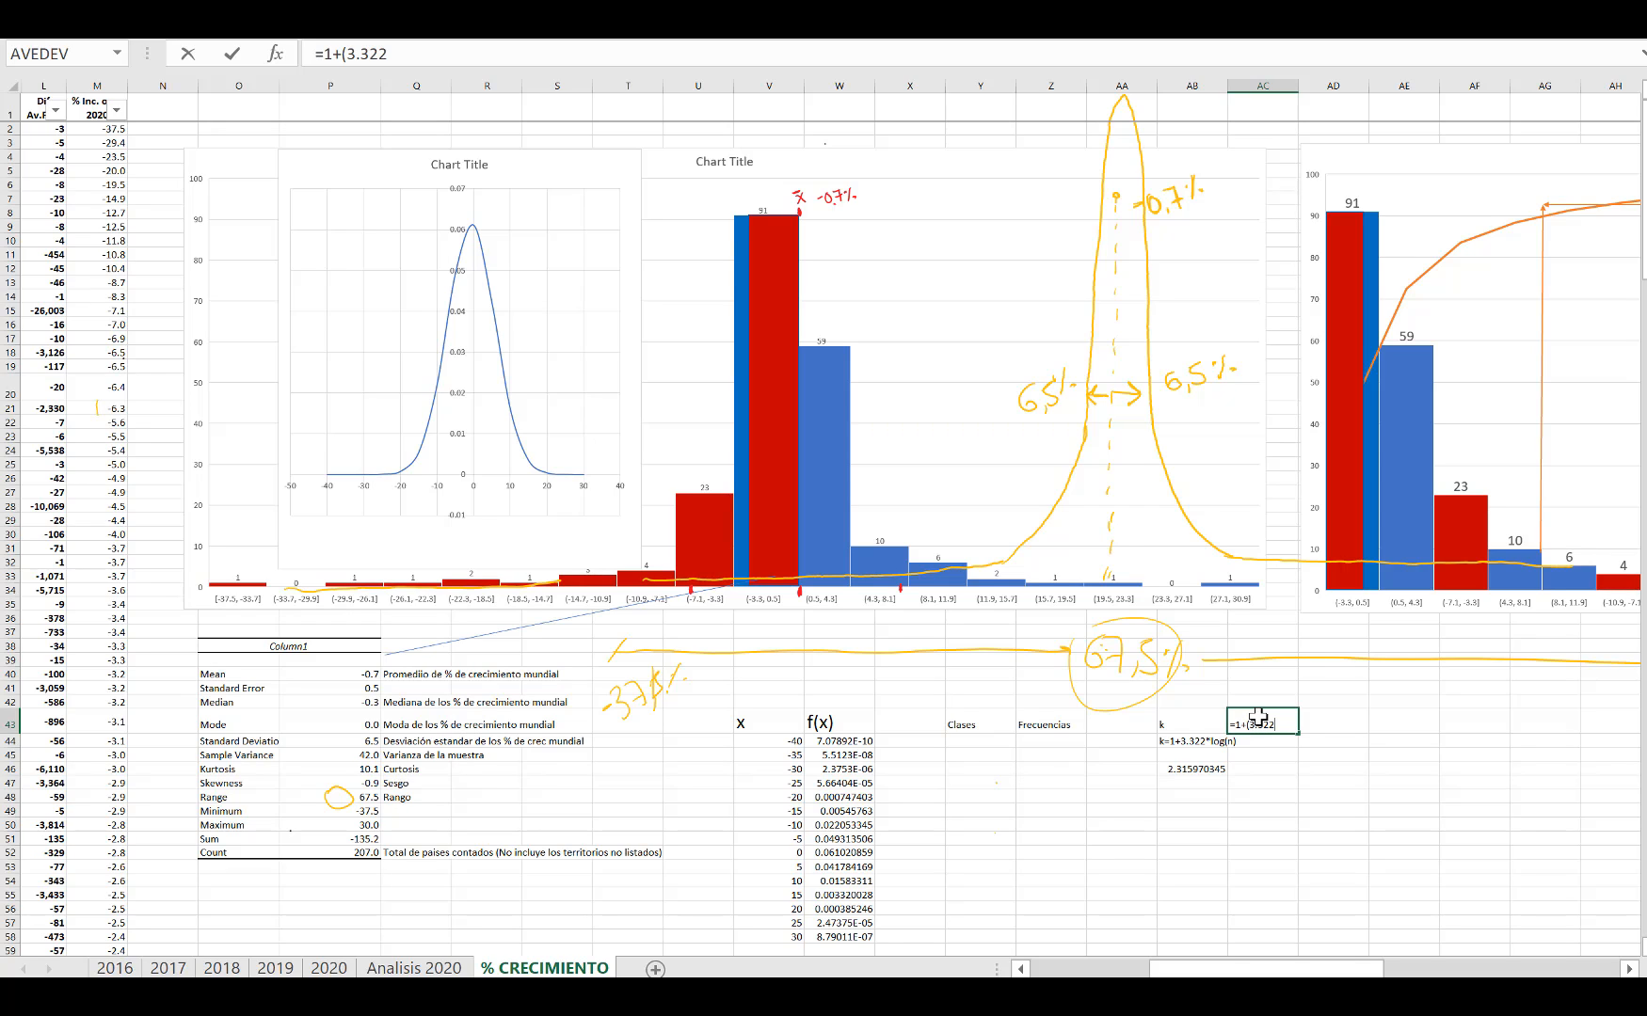
text(*)
click(1207, 770)
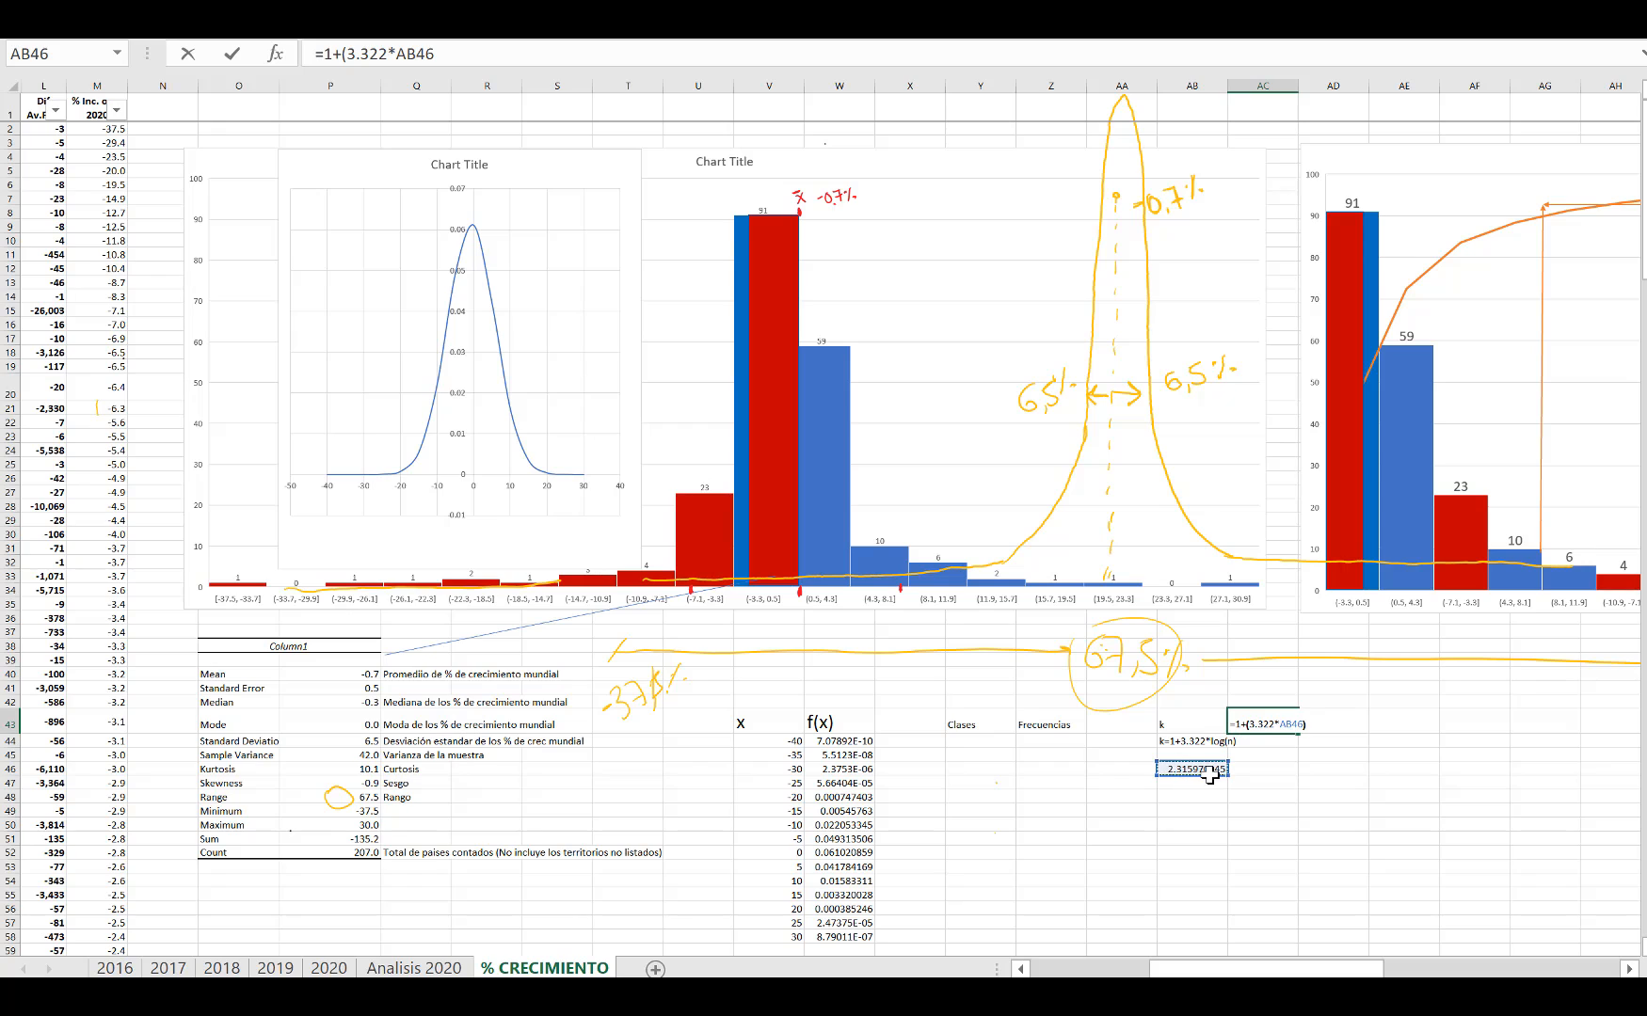
text())
key(Return)
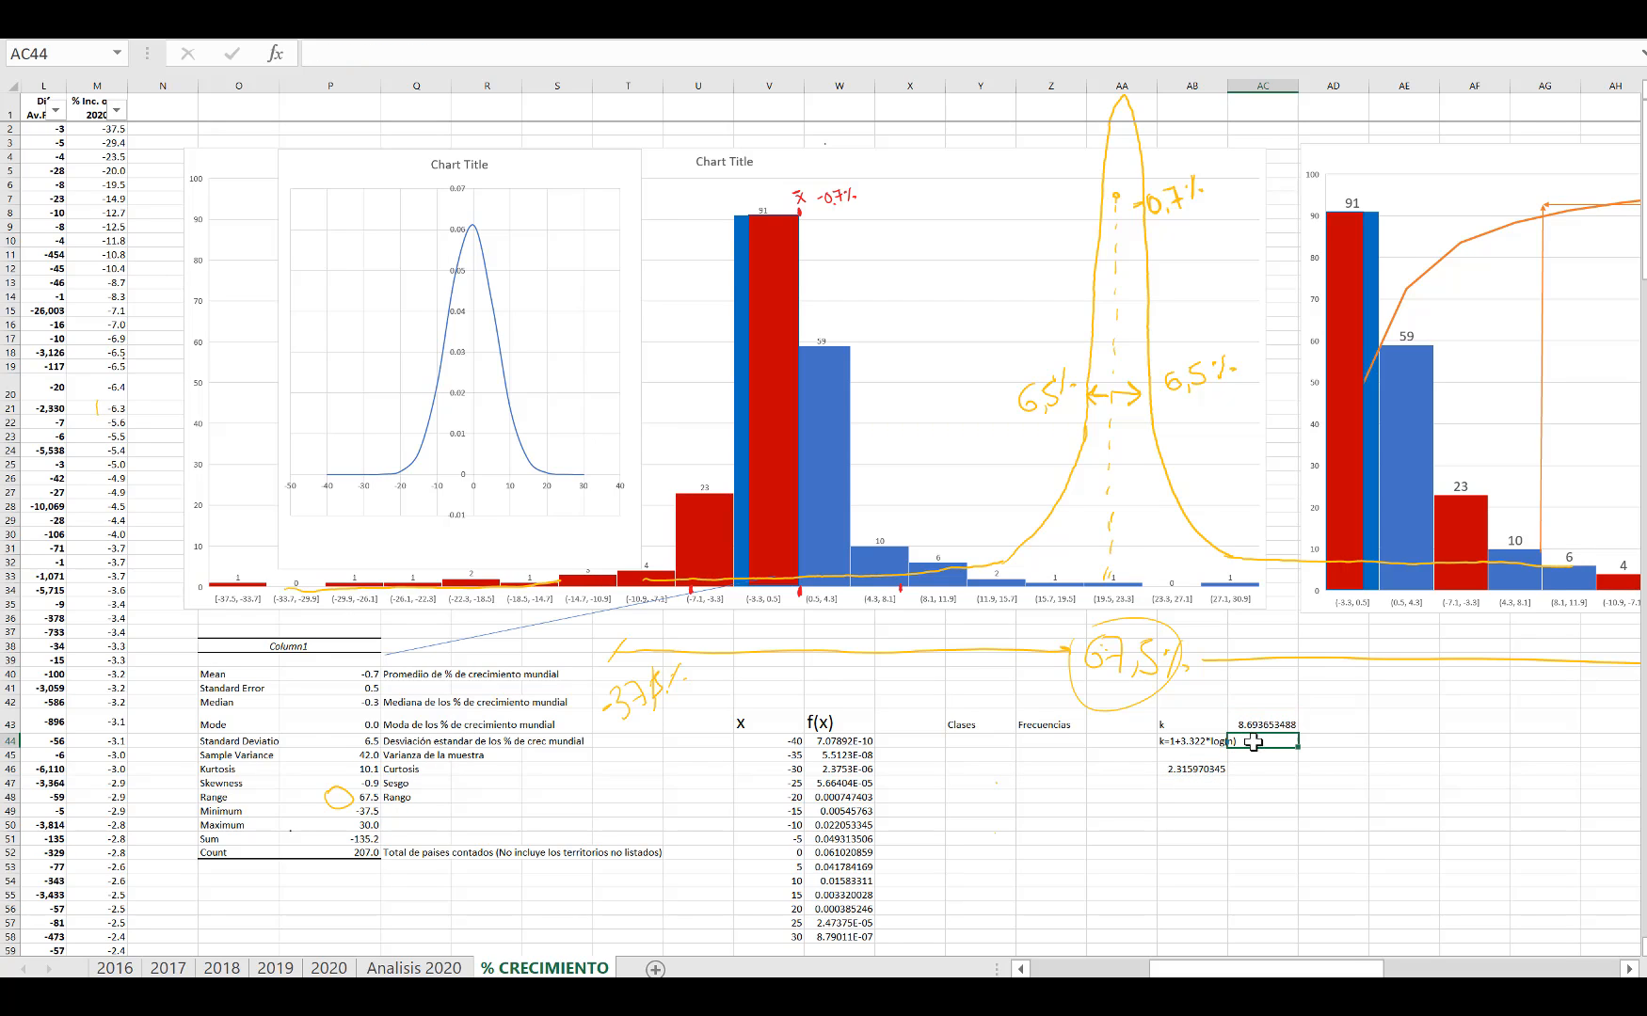
Step: Enter the rounded class count 9 in AD43 and under the Clases heading in Y44
click(1323, 727)
text(9)
click(1180, 827)
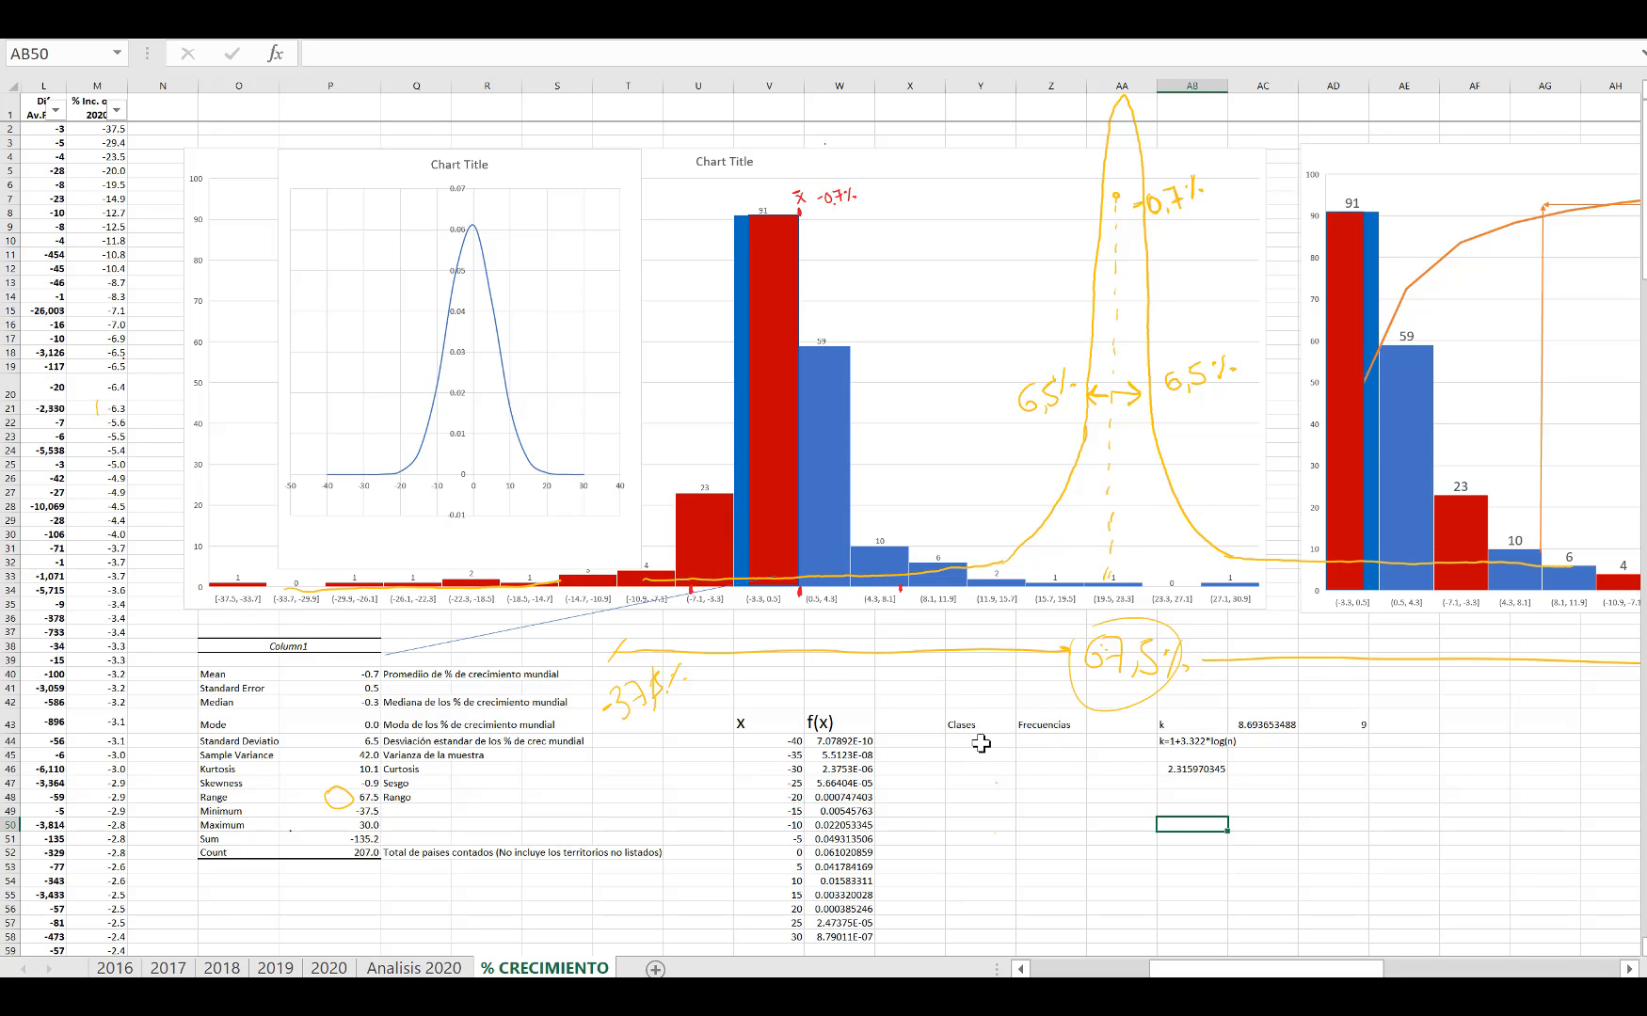
click(980, 742)
text(9)
click(956, 767)
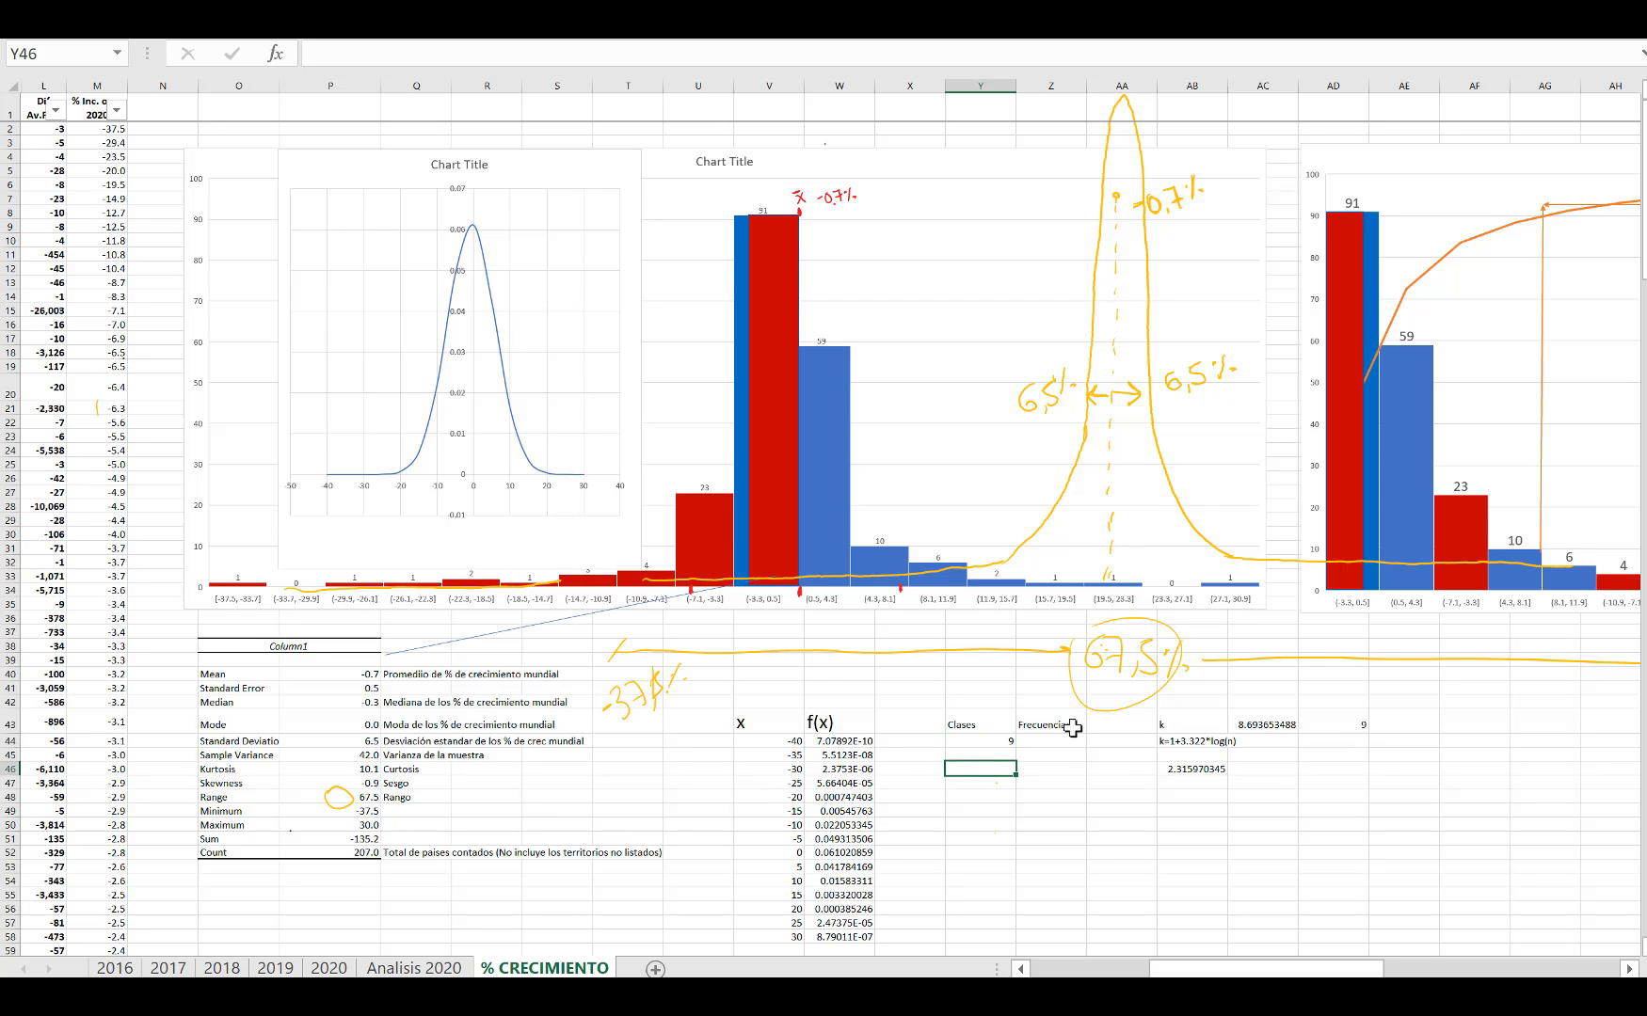
Step: Enter the label Amplitud in Y47 and its definition Rango/k in Z47
click(976, 785)
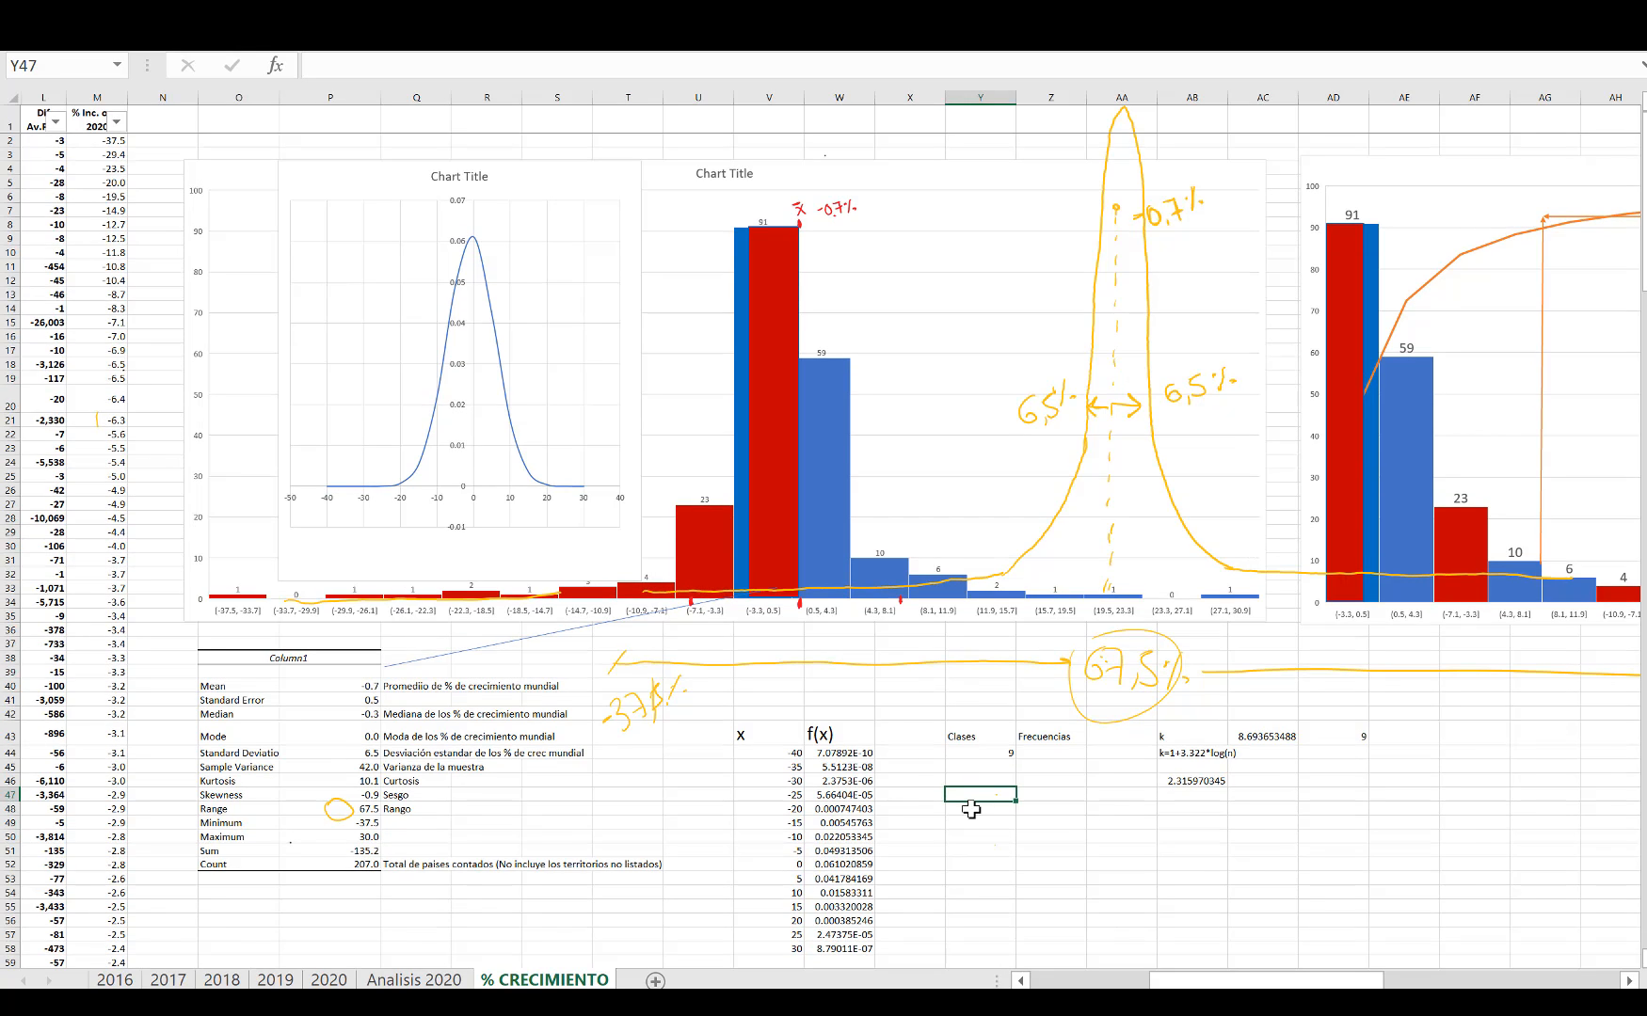
text(Amli)
text(plitud)
key(Tab)
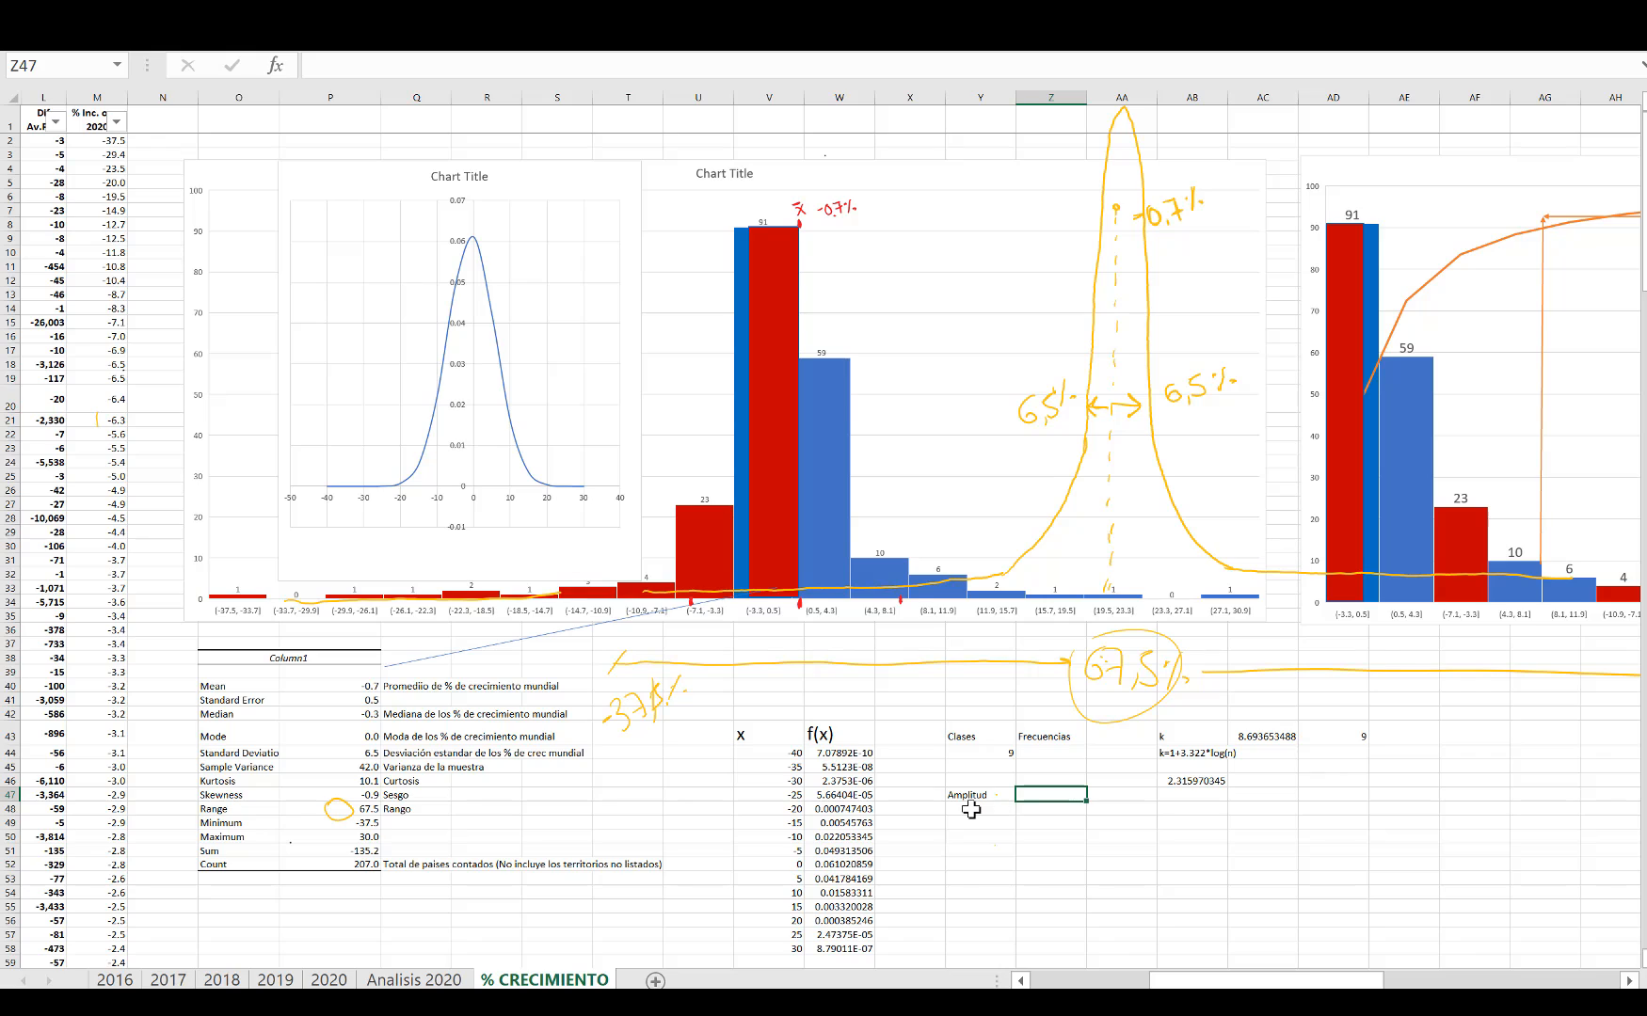
text(Rango/k)
key(Return)
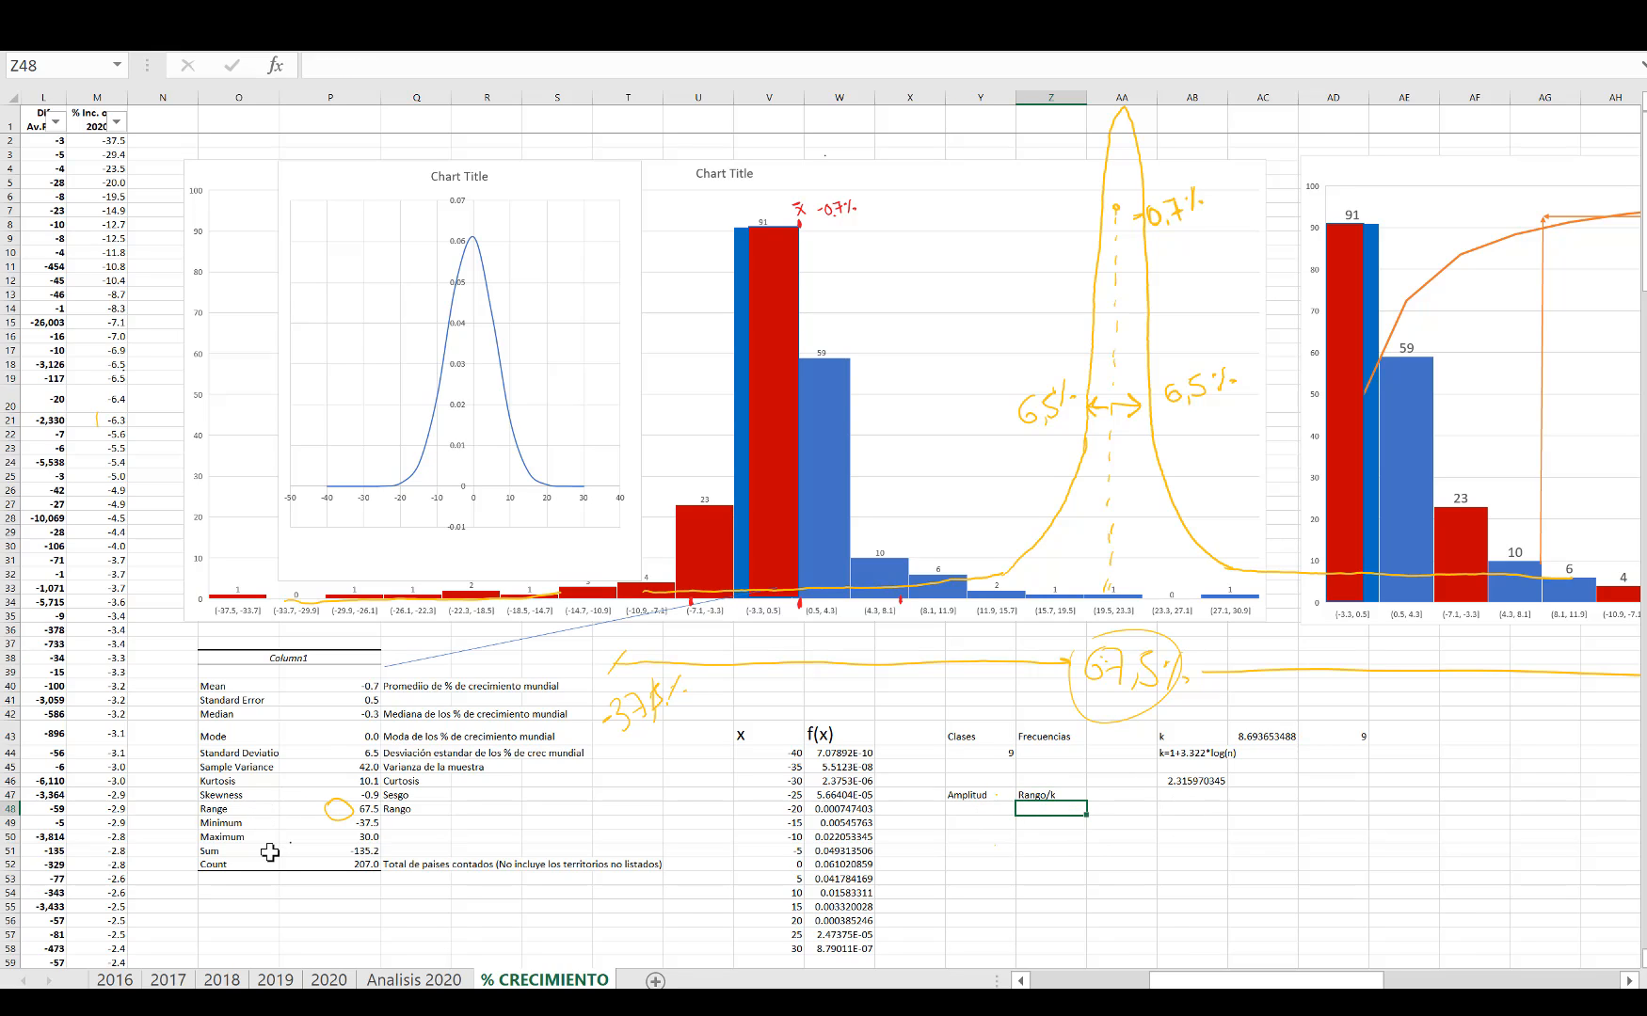
Step: Calculate the class width in AB47 with =67.5/9 and enter the rounded width 8 in AD47
click(367, 810)
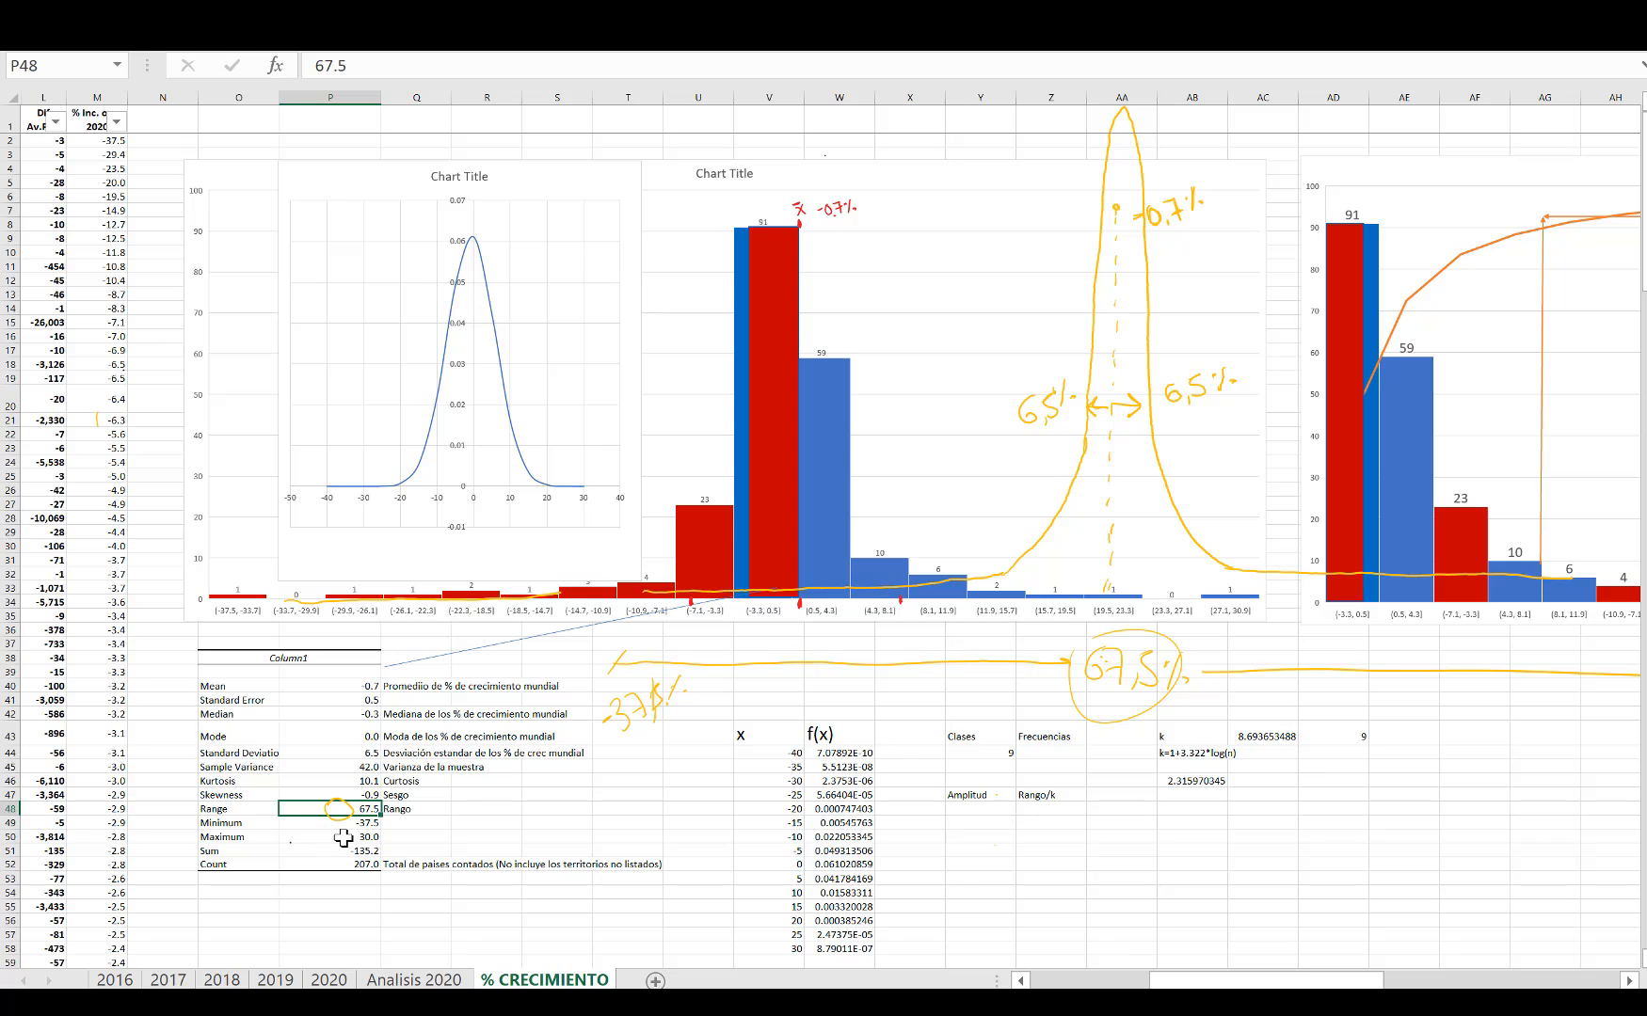
click(993, 754)
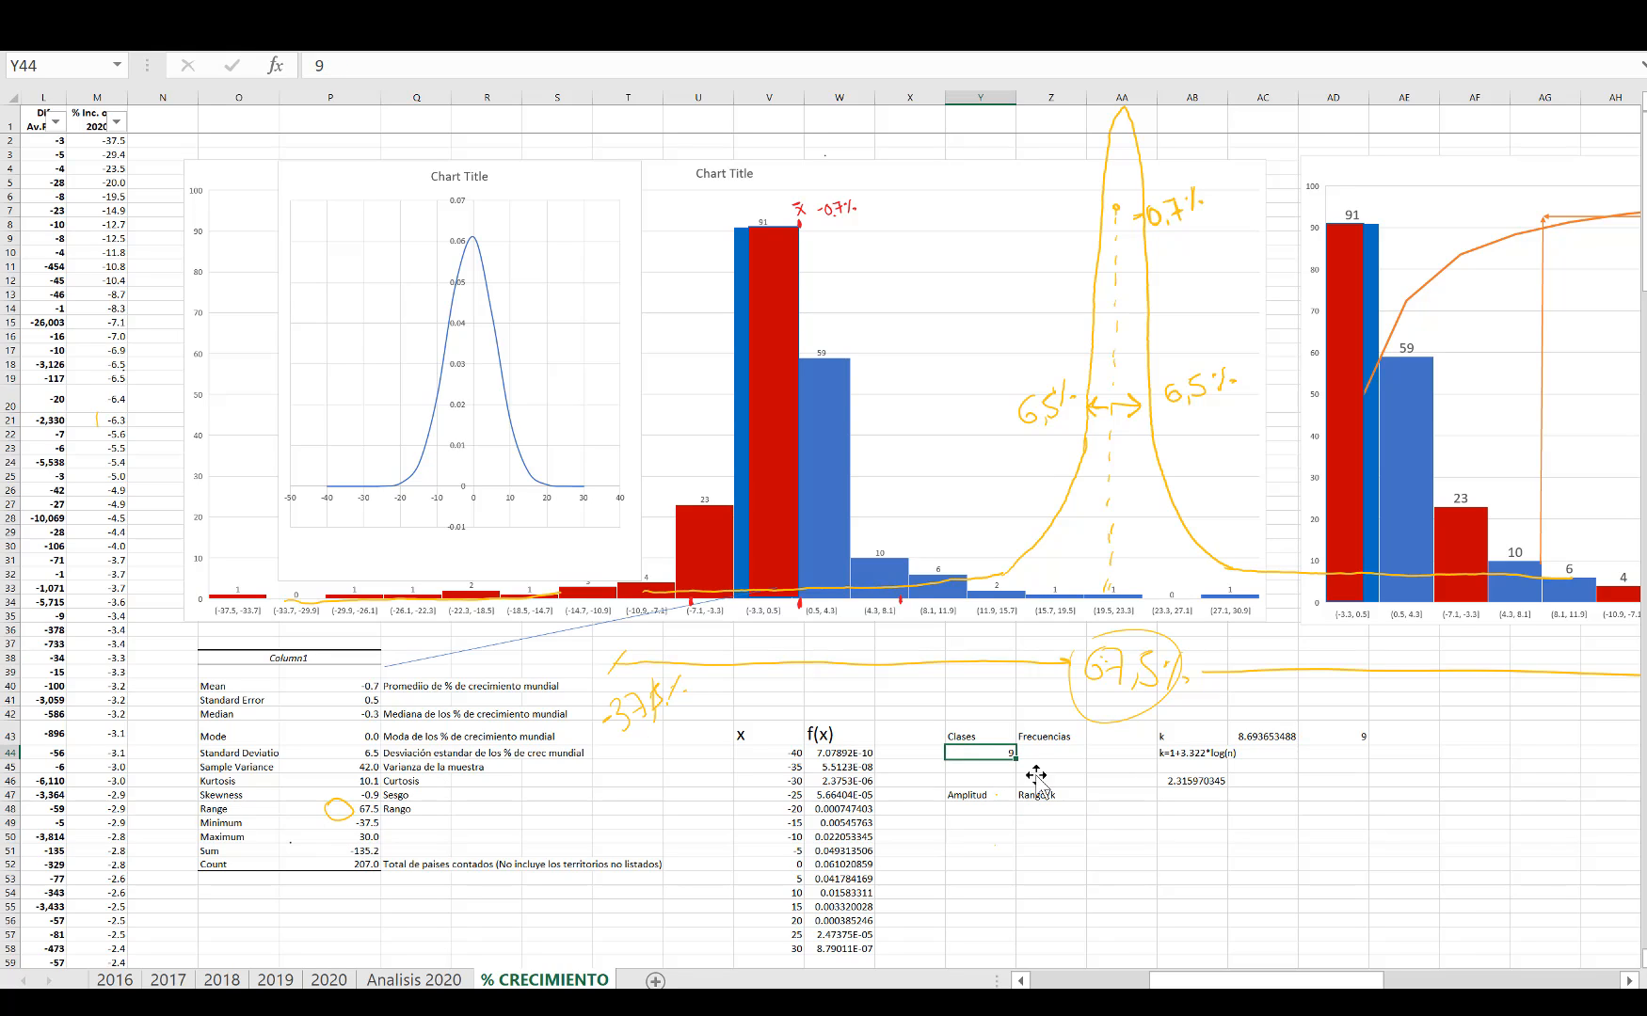
click(1171, 796)
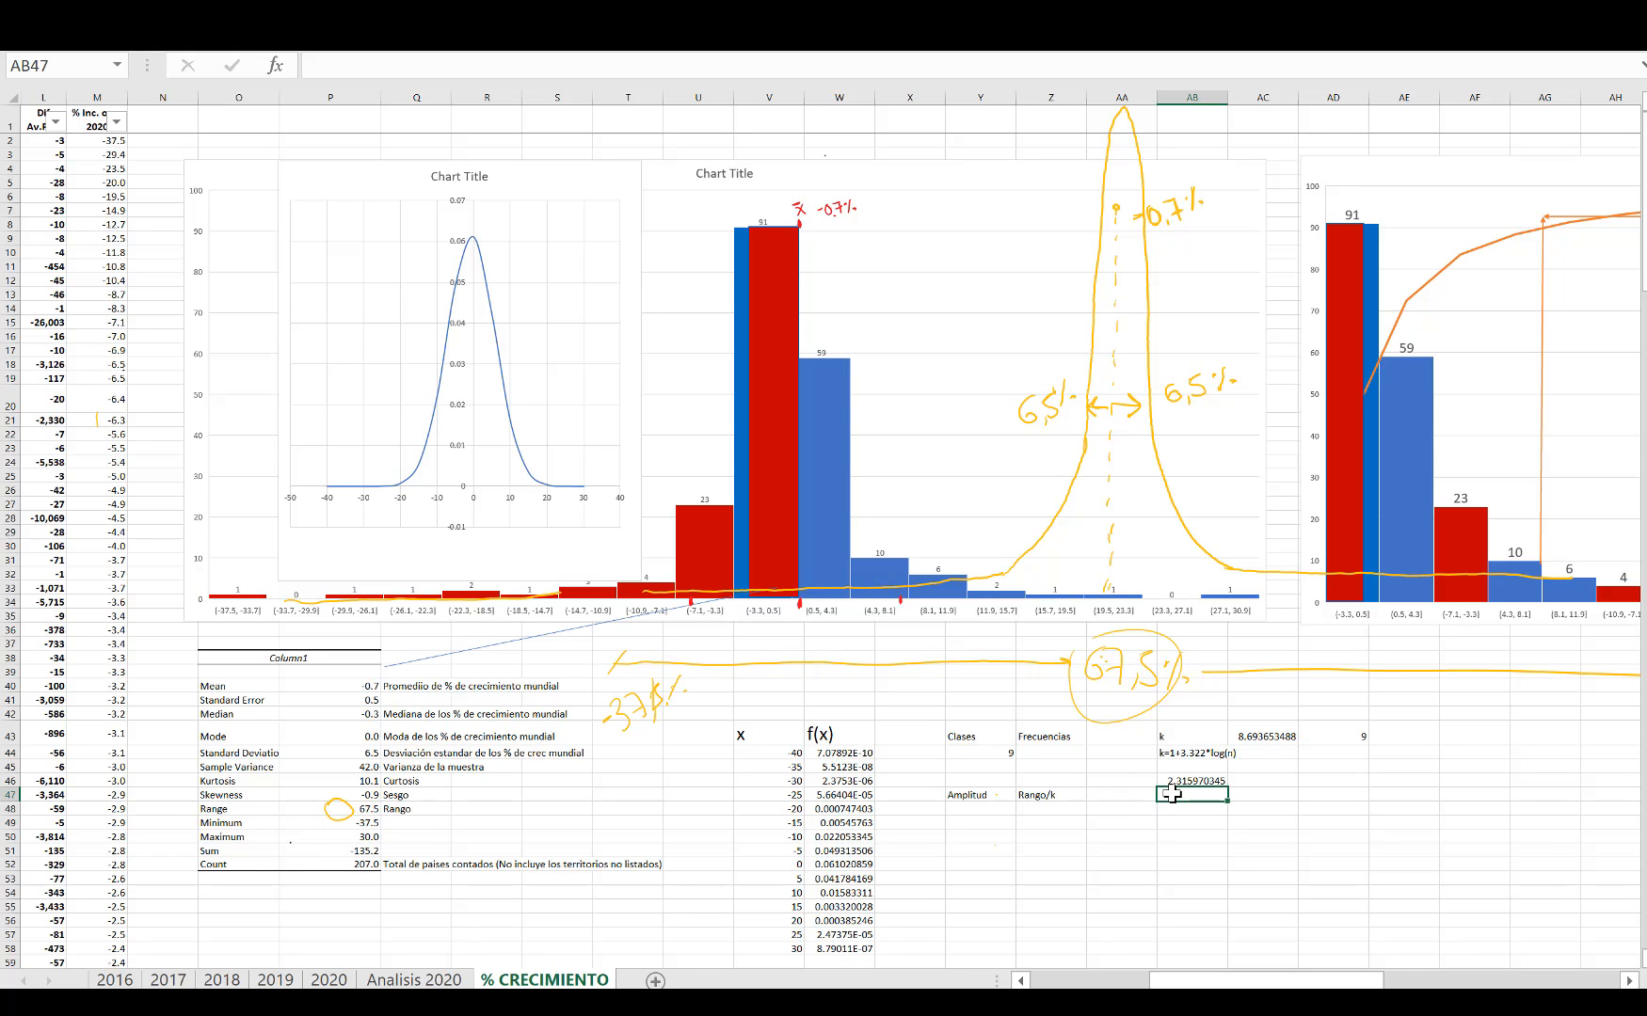
text(=67.5/9)
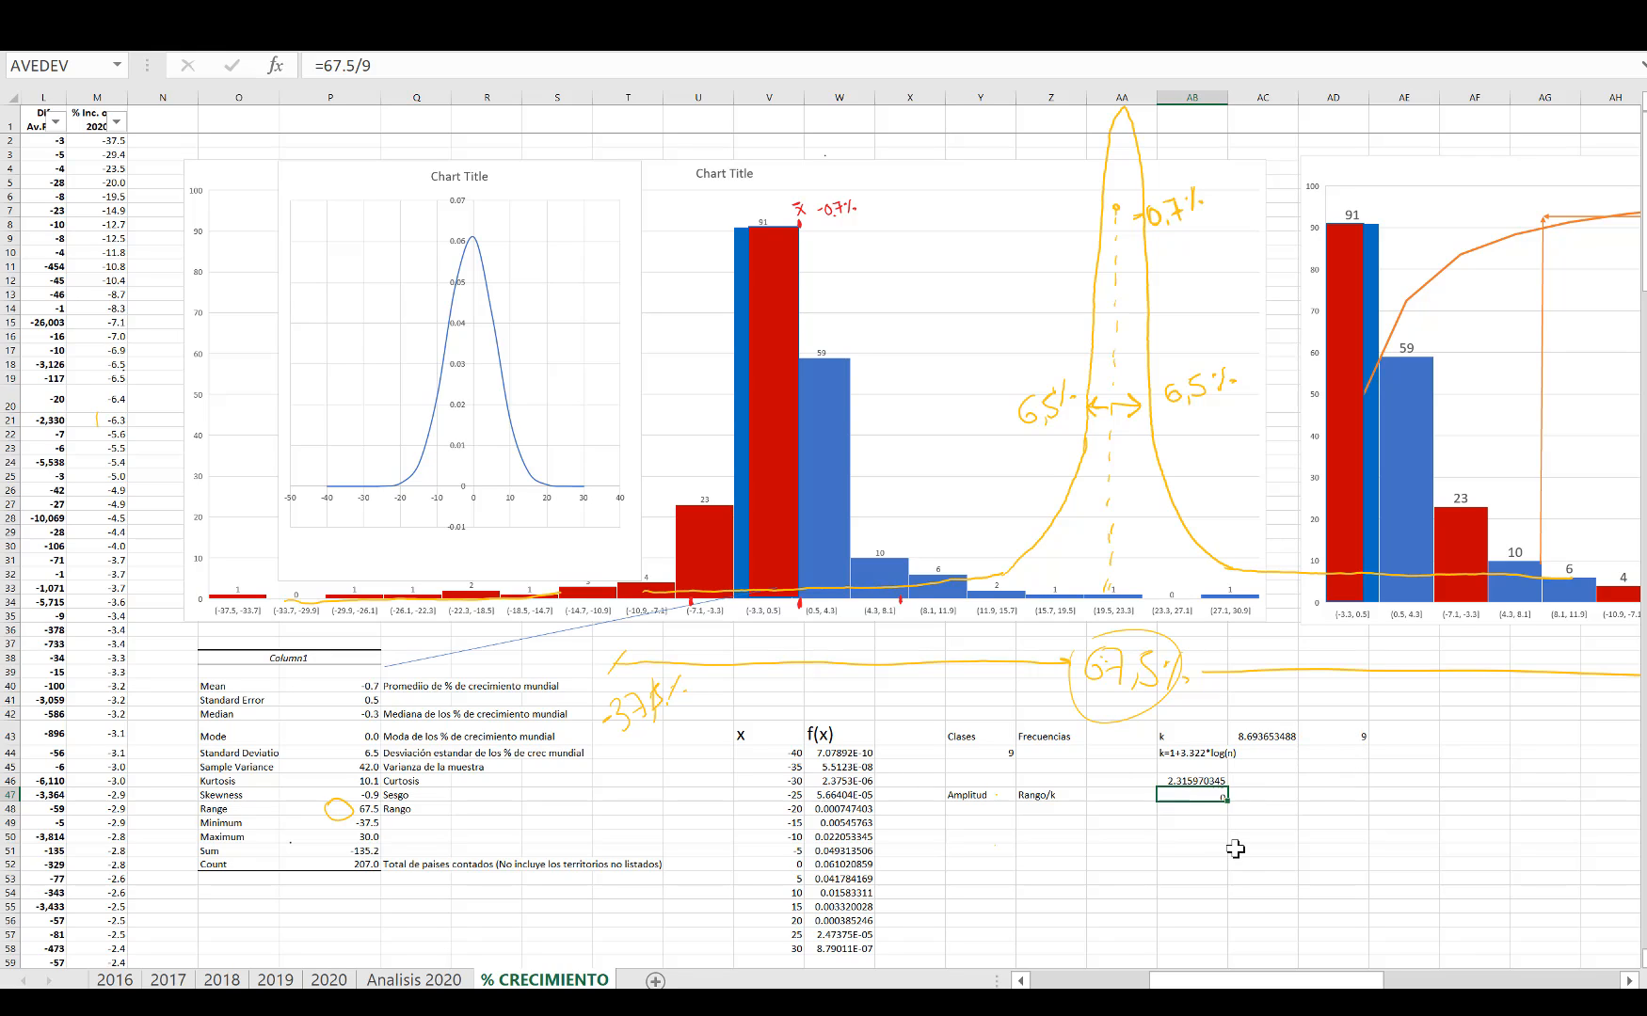
key(Return)
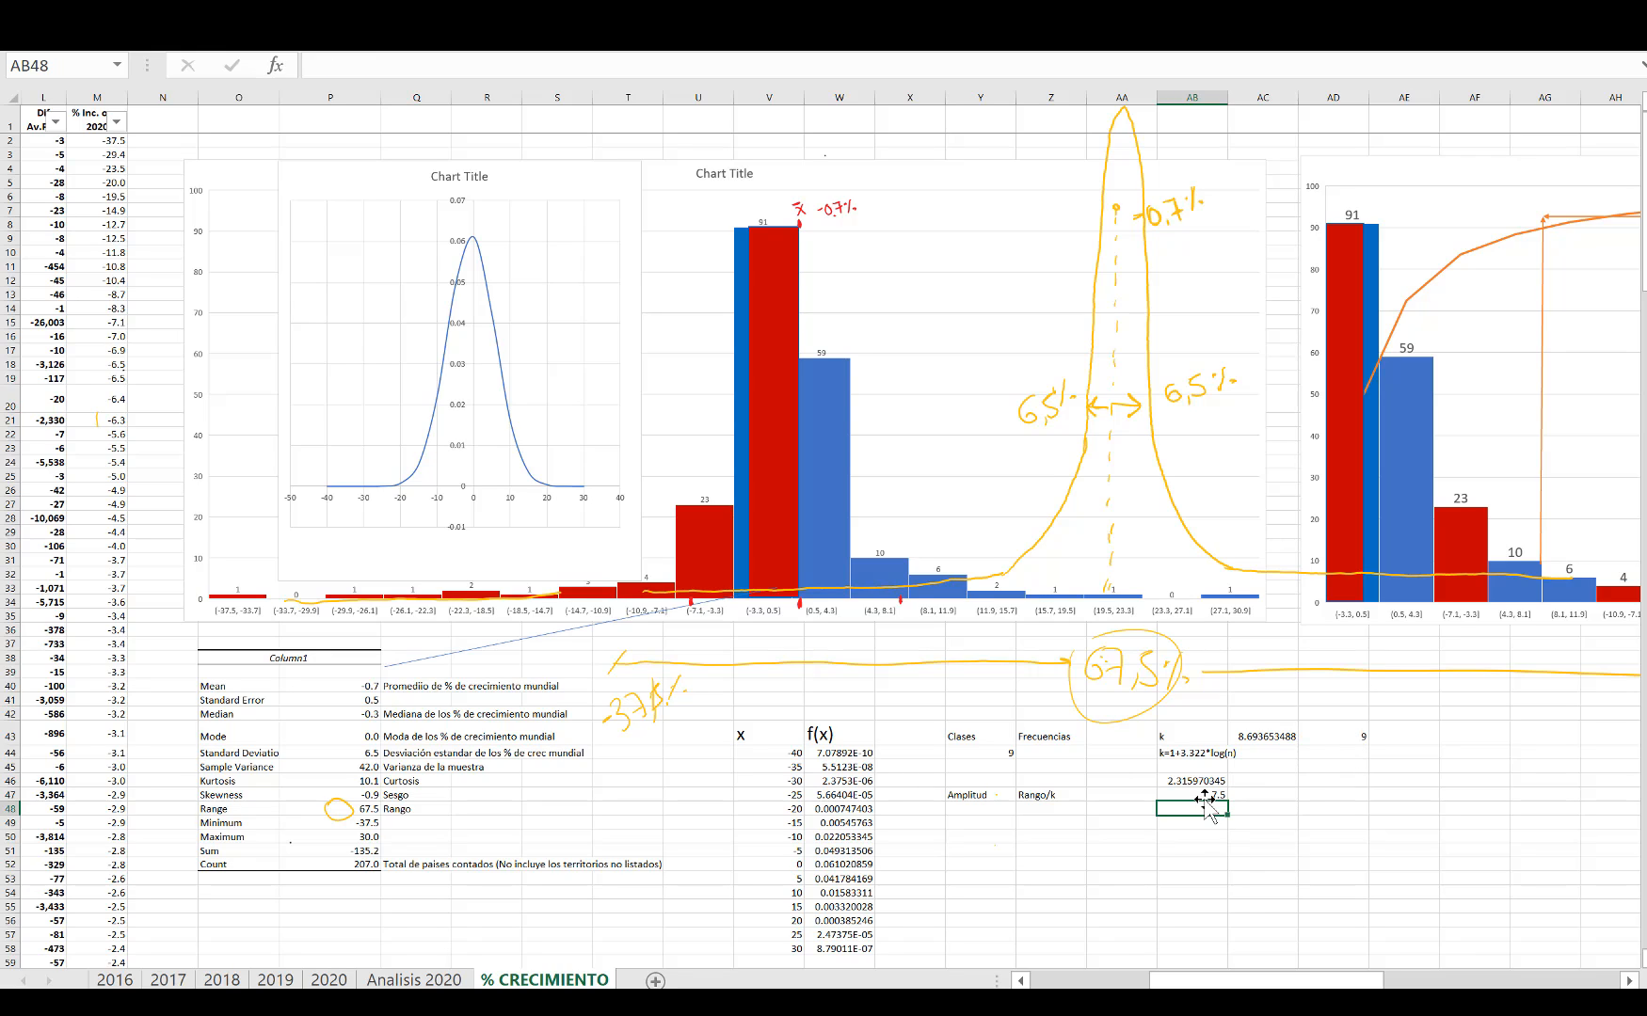
click(1362, 792)
text(8)
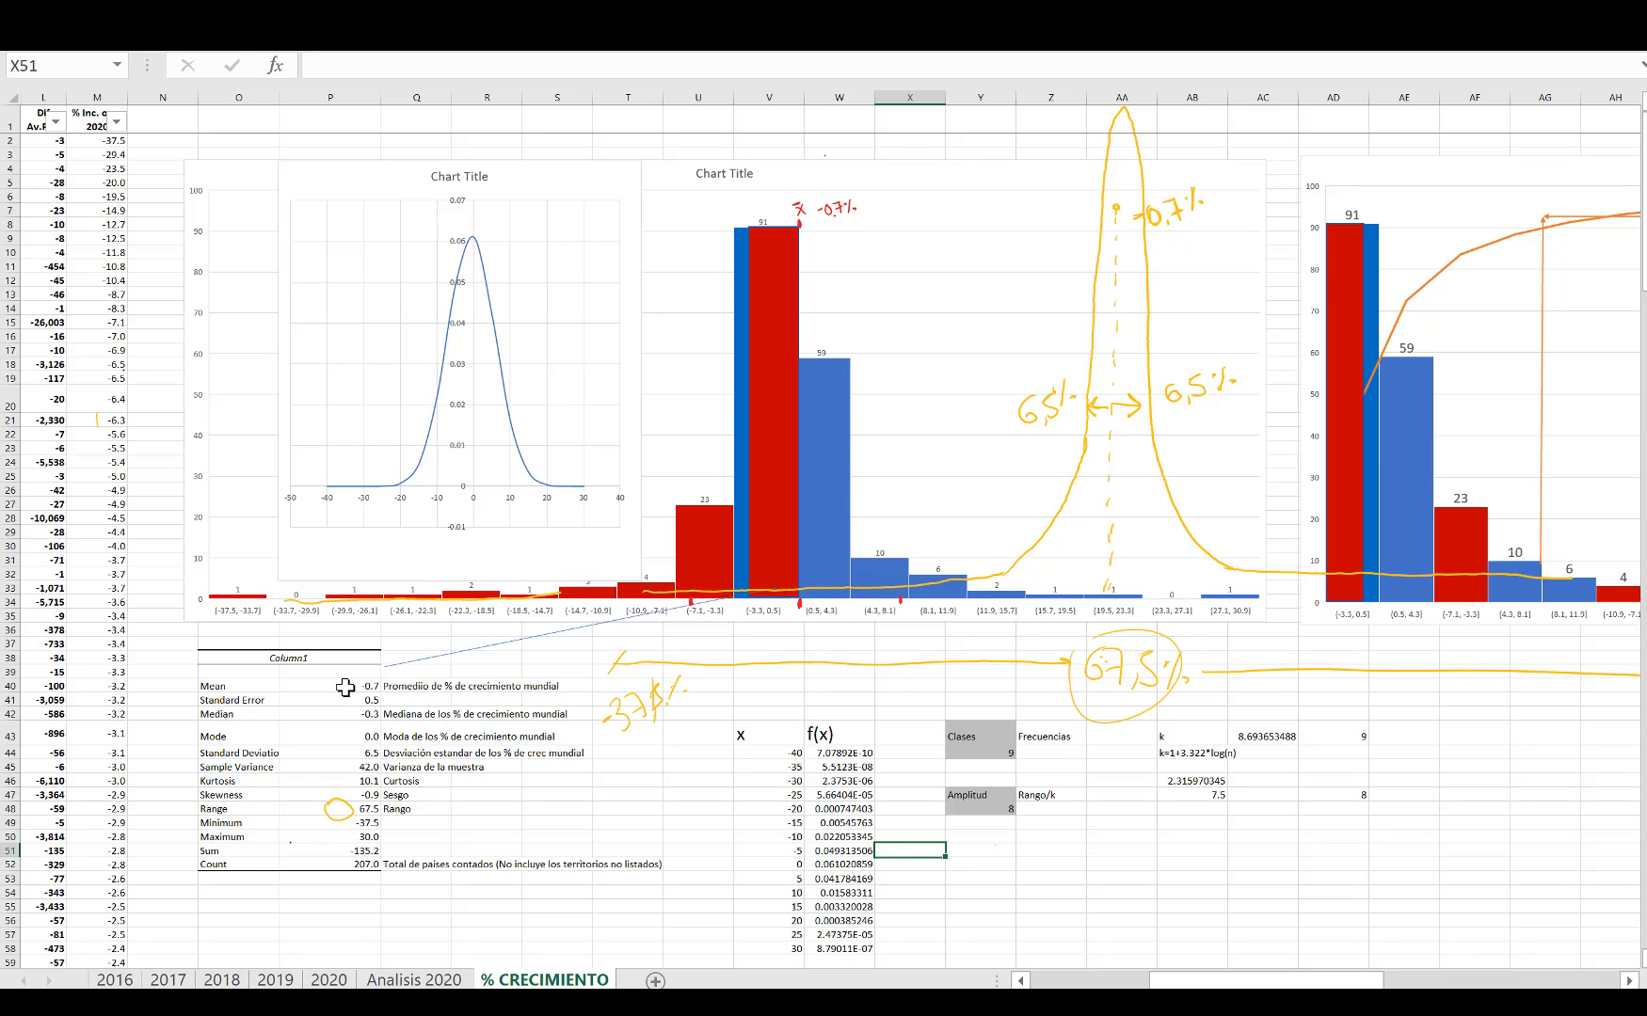
Step: Shade the mean in P40 and the standard deviation in P44 with the grey fill
click(346, 688)
right_click(345, 690)
key(Escape)
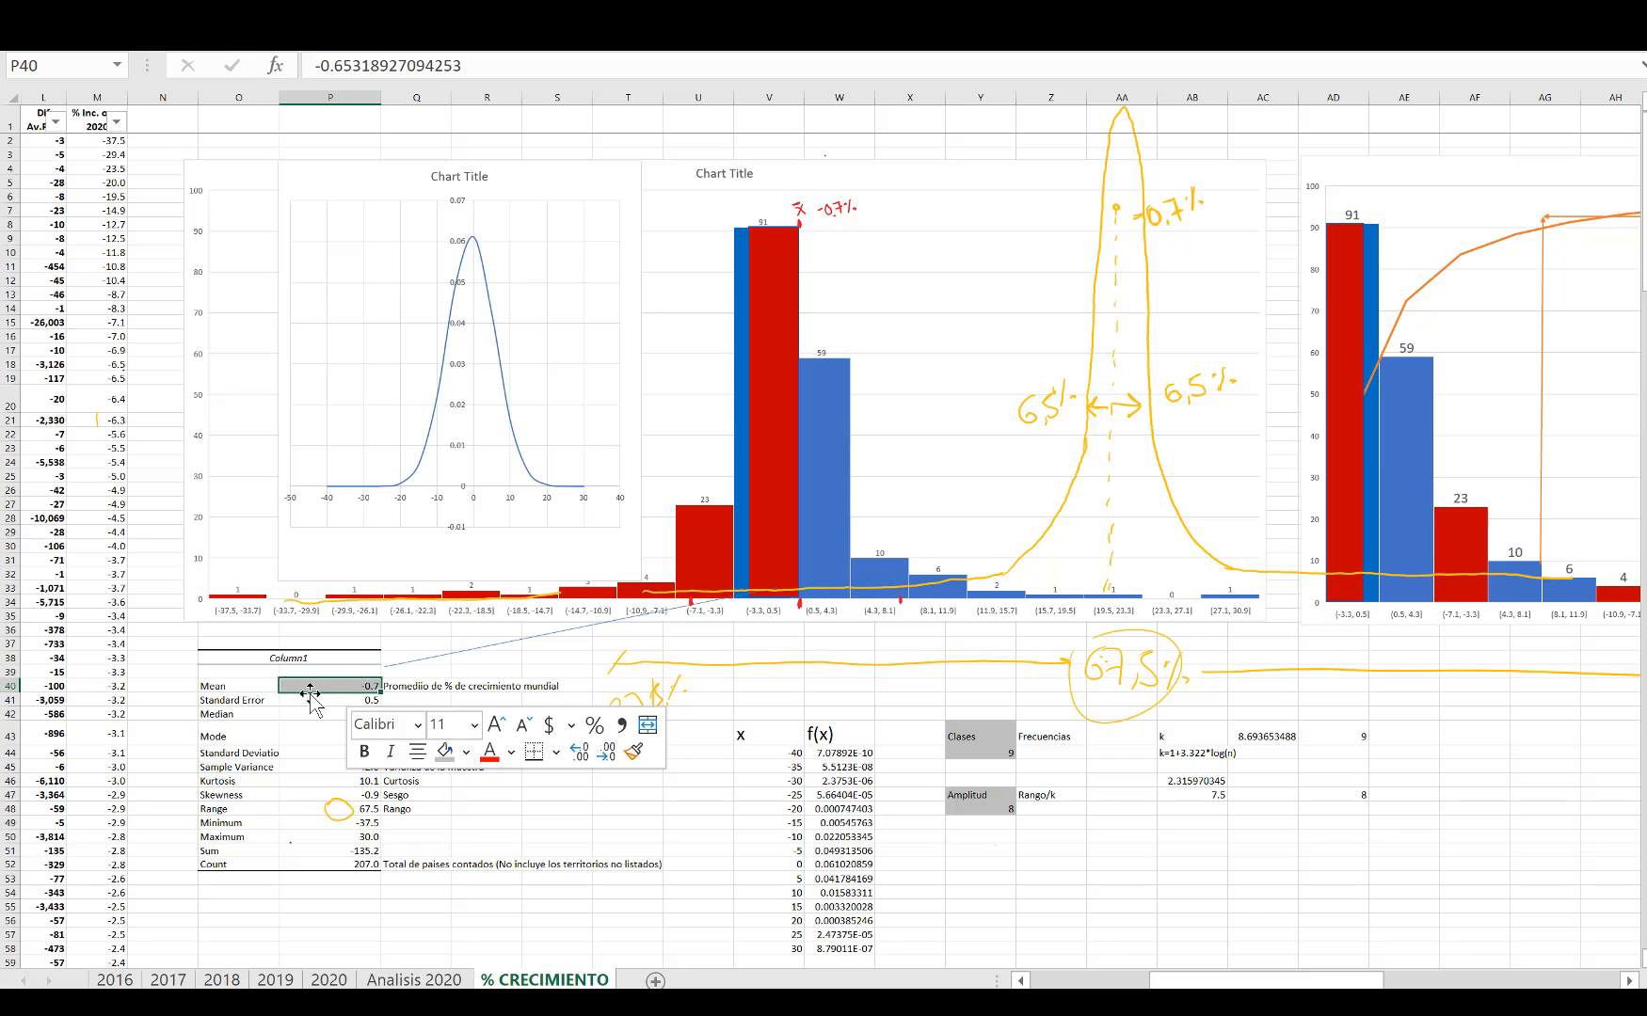
click(318, 766)
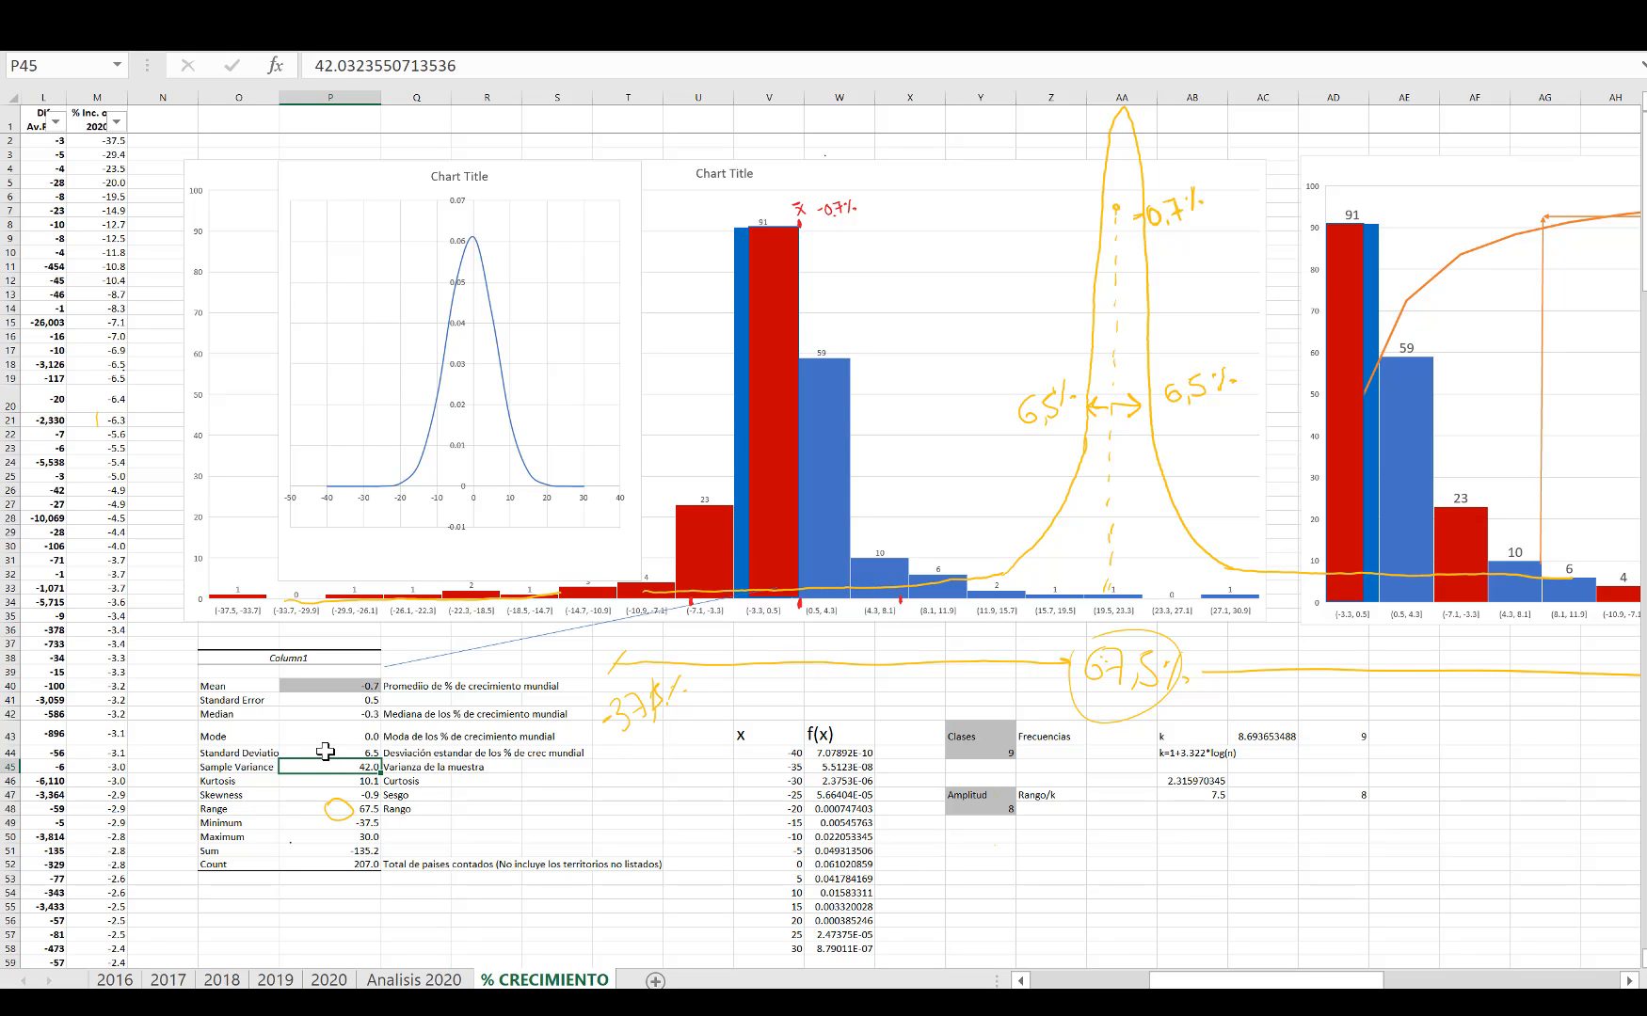
click(327, 751)
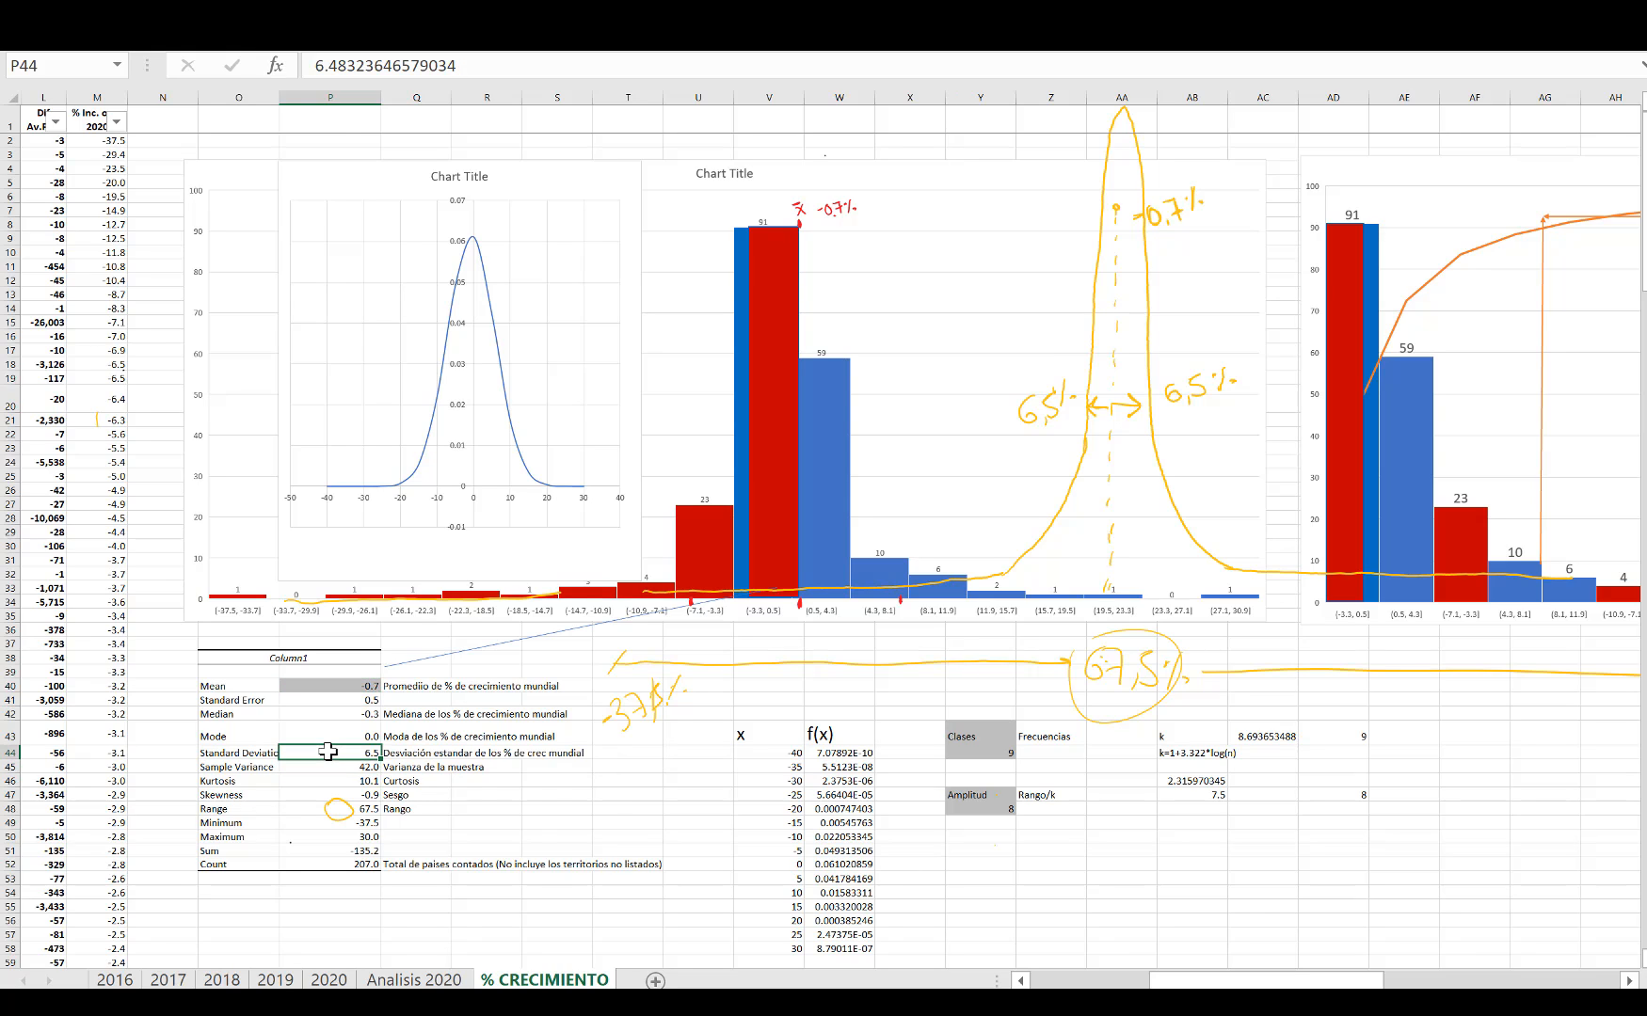
right_click(328, 752)
click(428, 815)
click(980, 878)
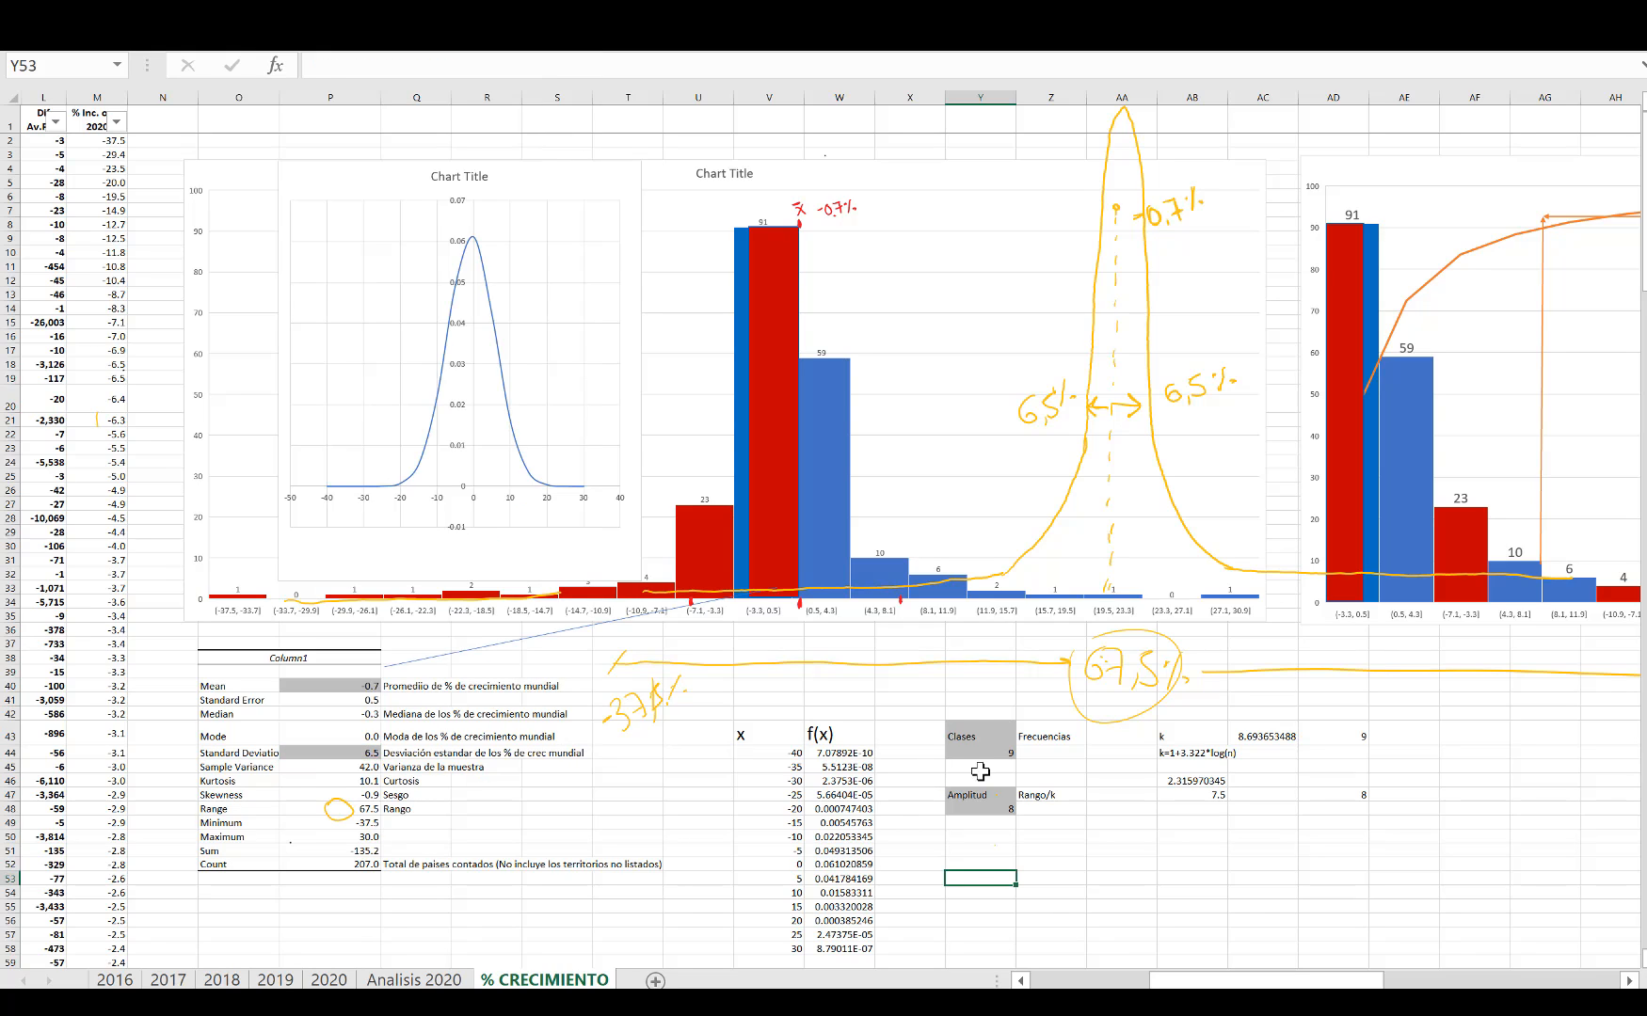
Step: Enter the heading Dispersion Apostatil in Y51, beneath the Amplitud block
click(984, 836)
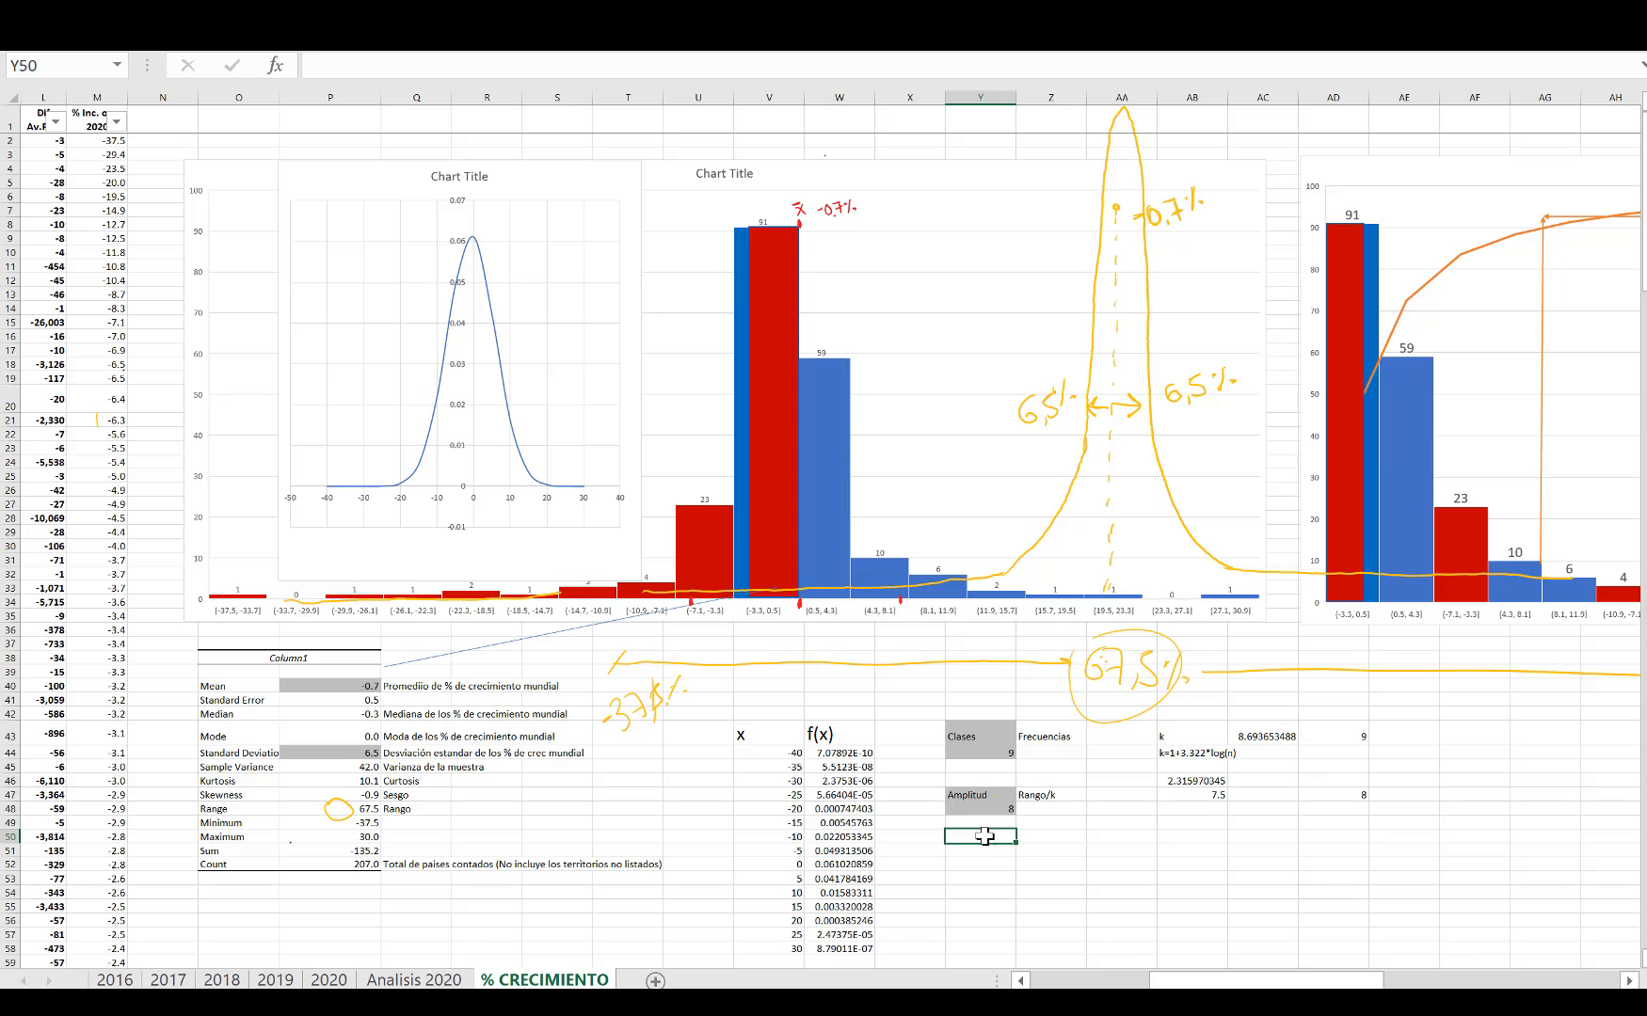
text(Hist)
click(990, 852)
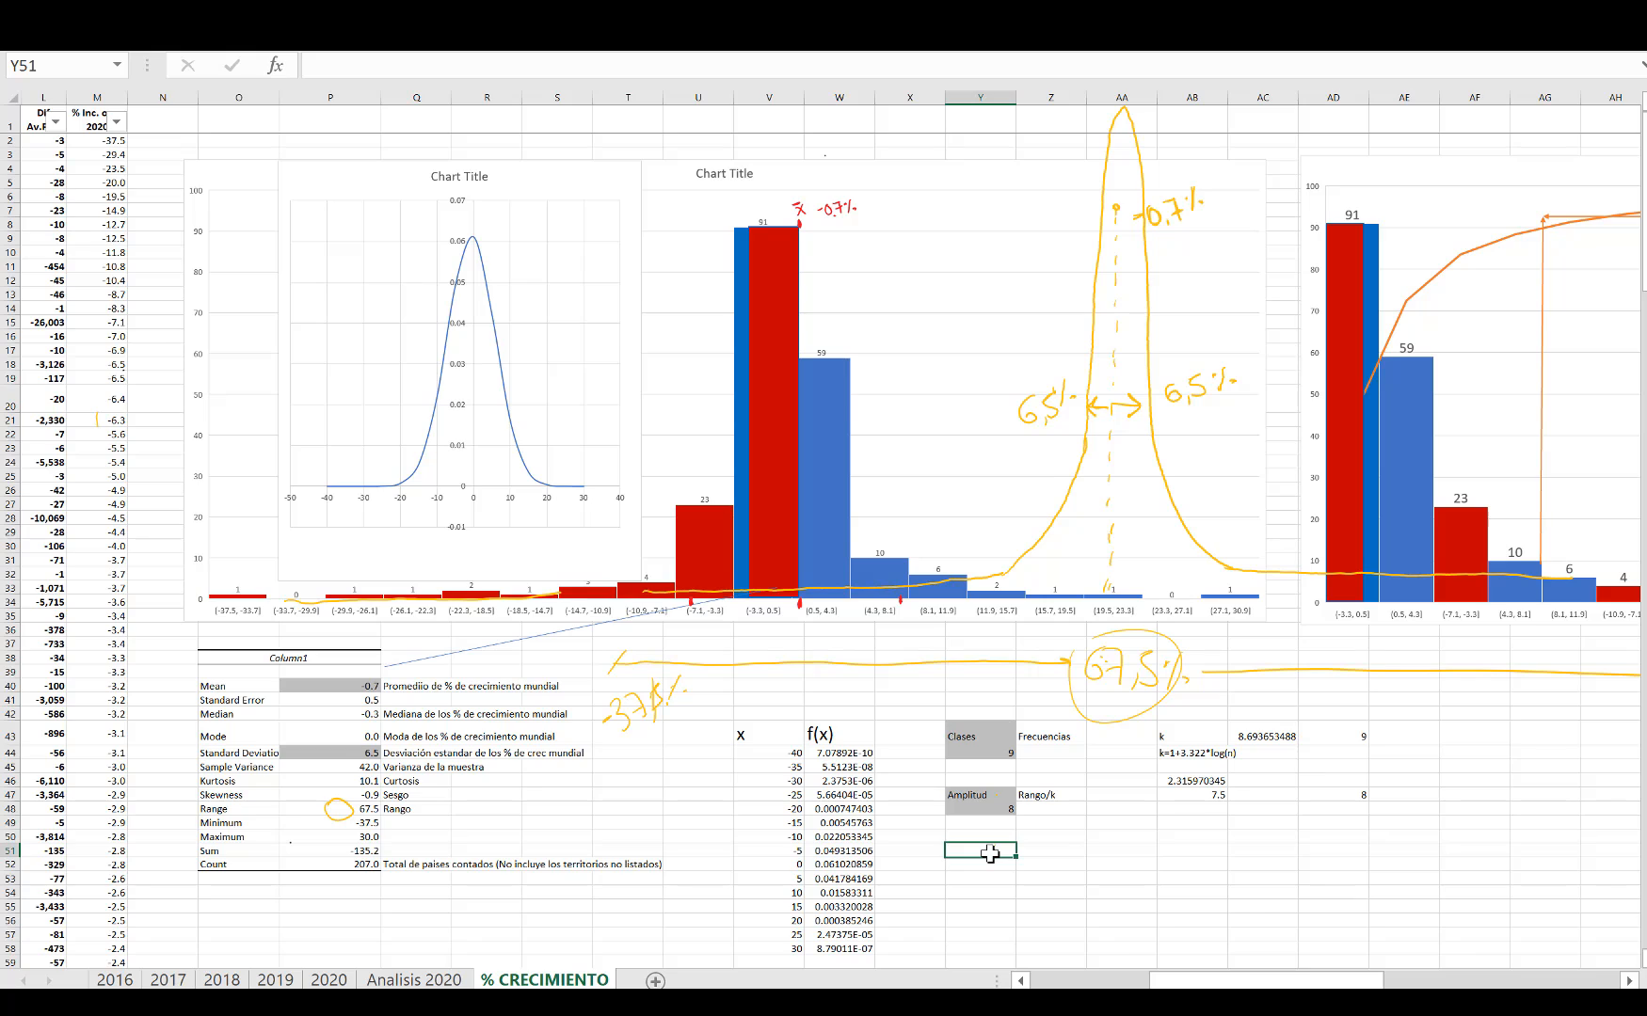
text(Dispersion Apostat)
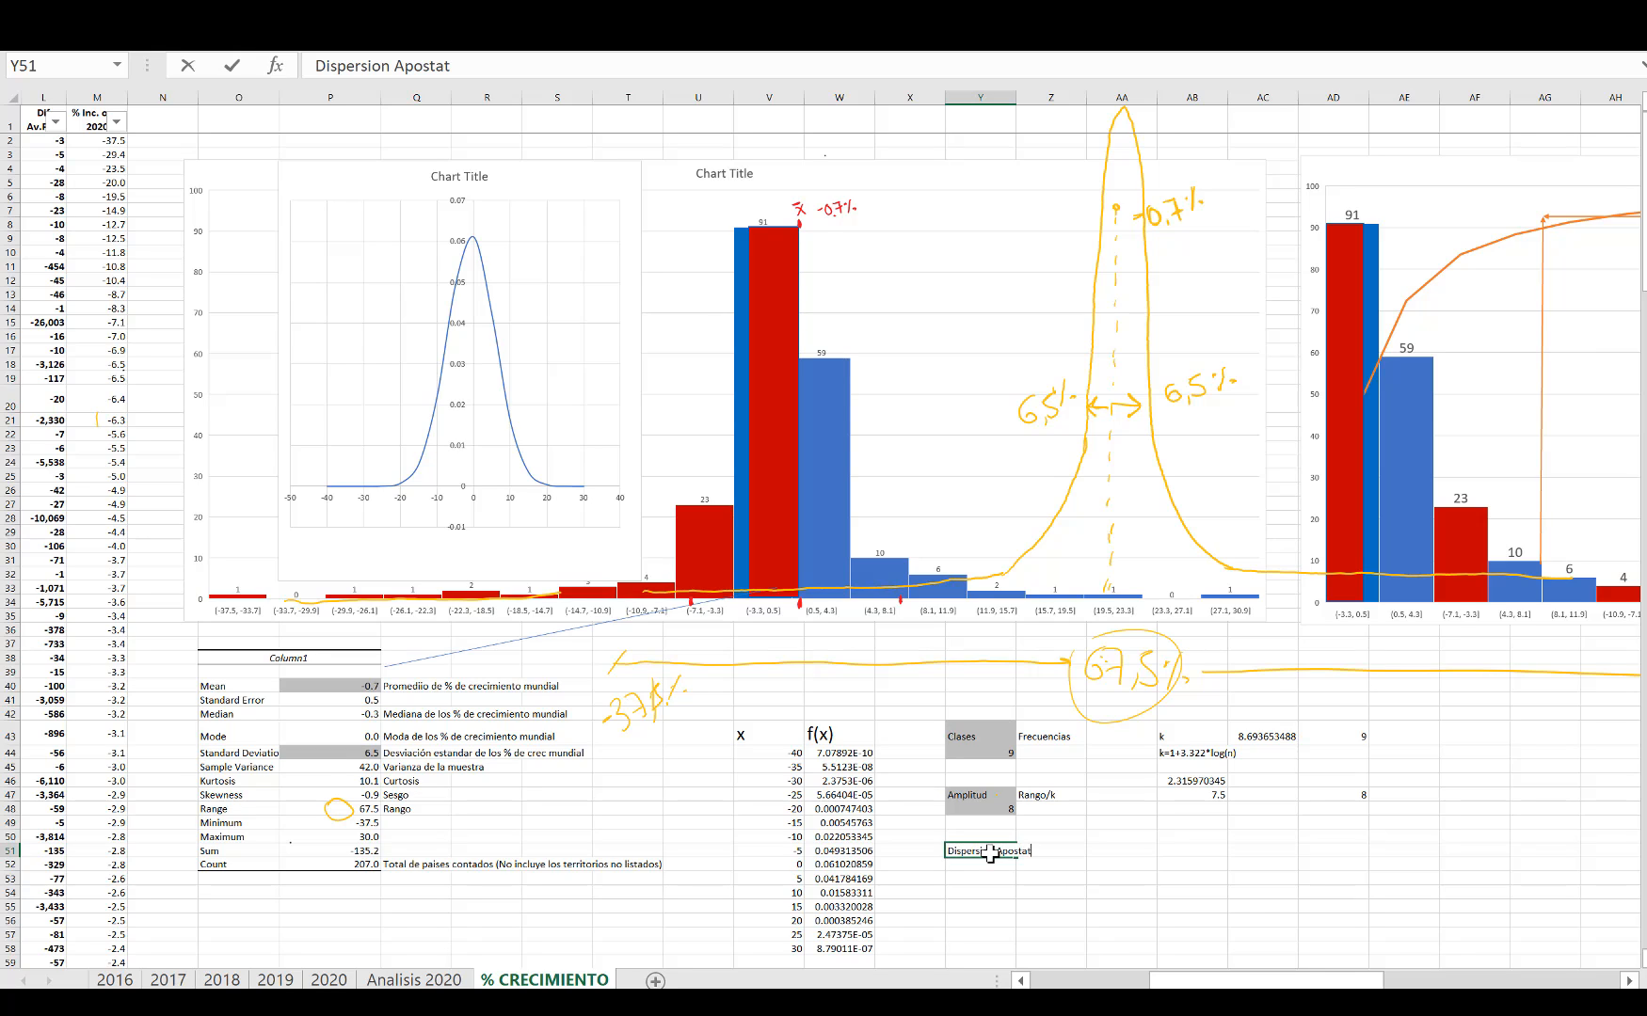
text(il)
key(Return)
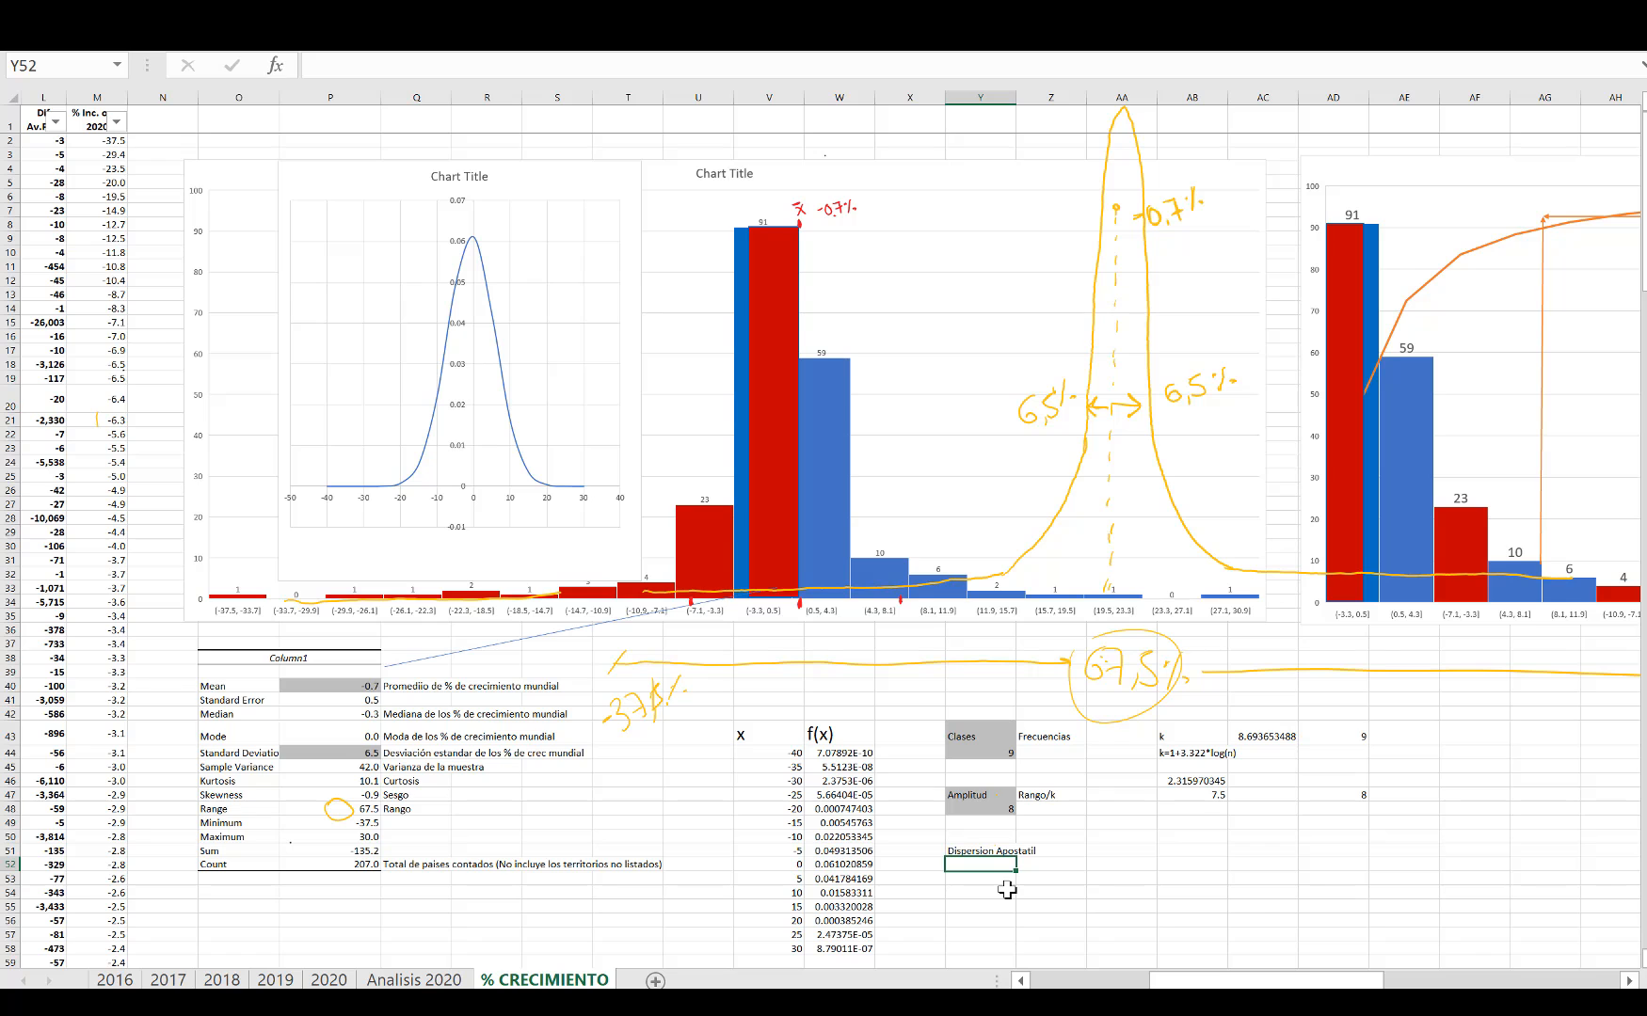
Step: Continue the list of class midpoints read from the histogram with -31, -28 and -24 in X38:X40
scroll(1007, 890, up, 3)
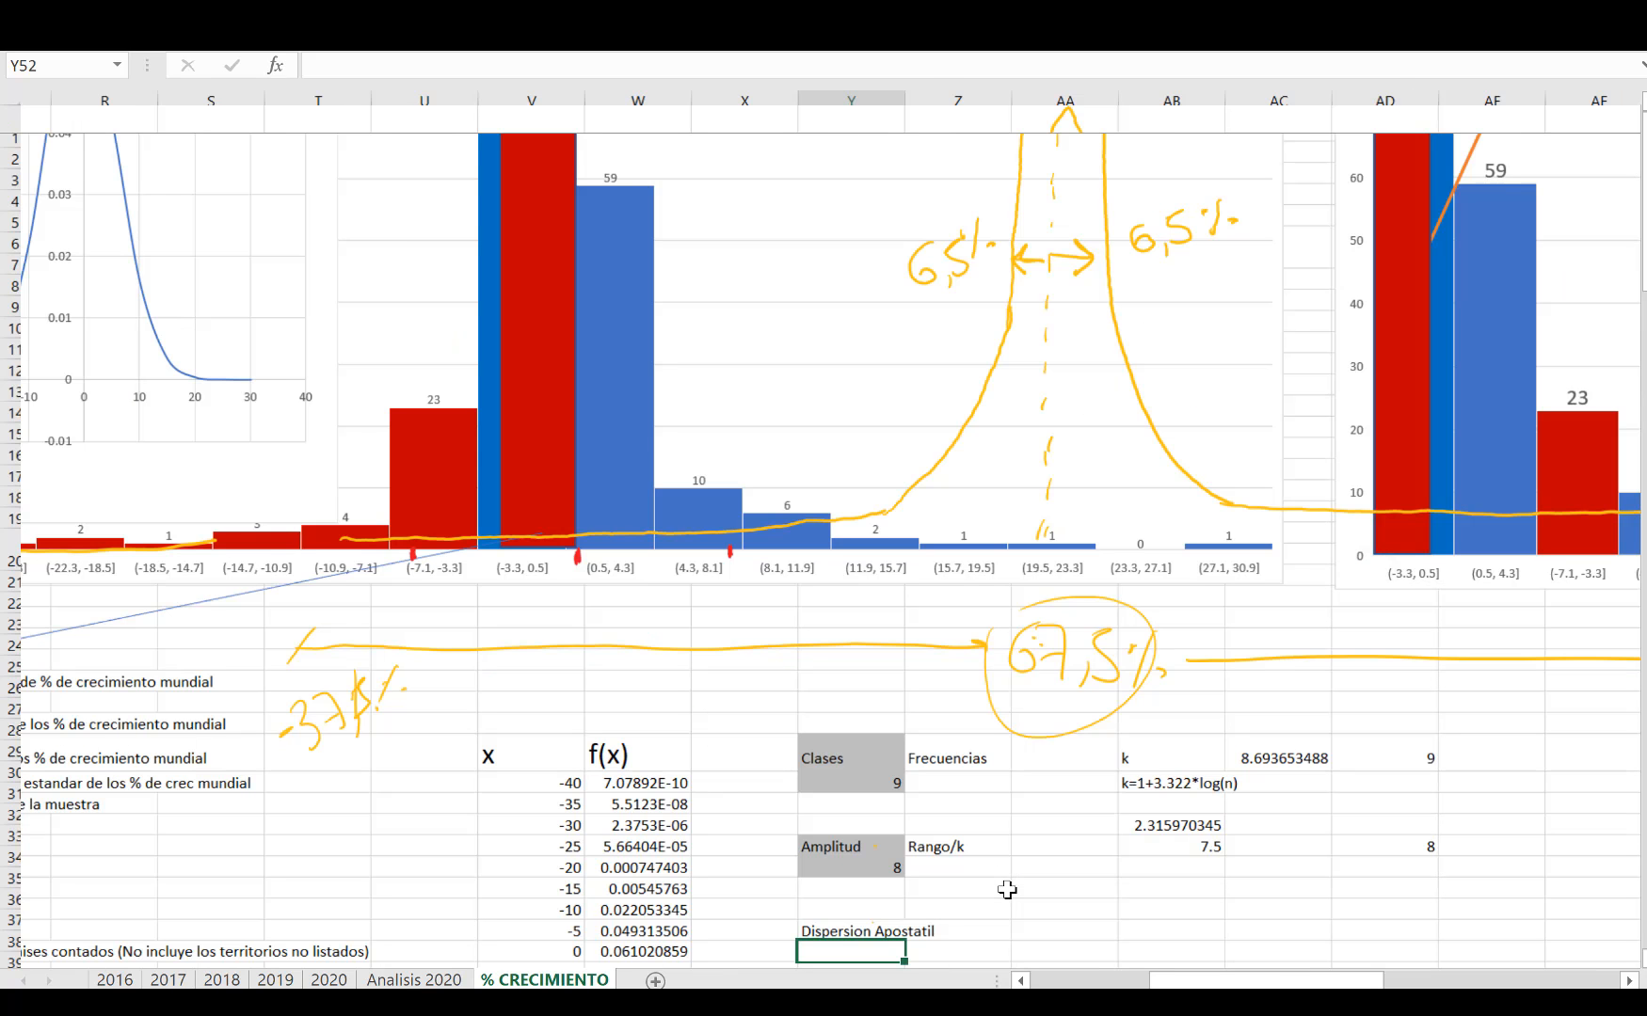
scroll(1007, 889, left, 3)
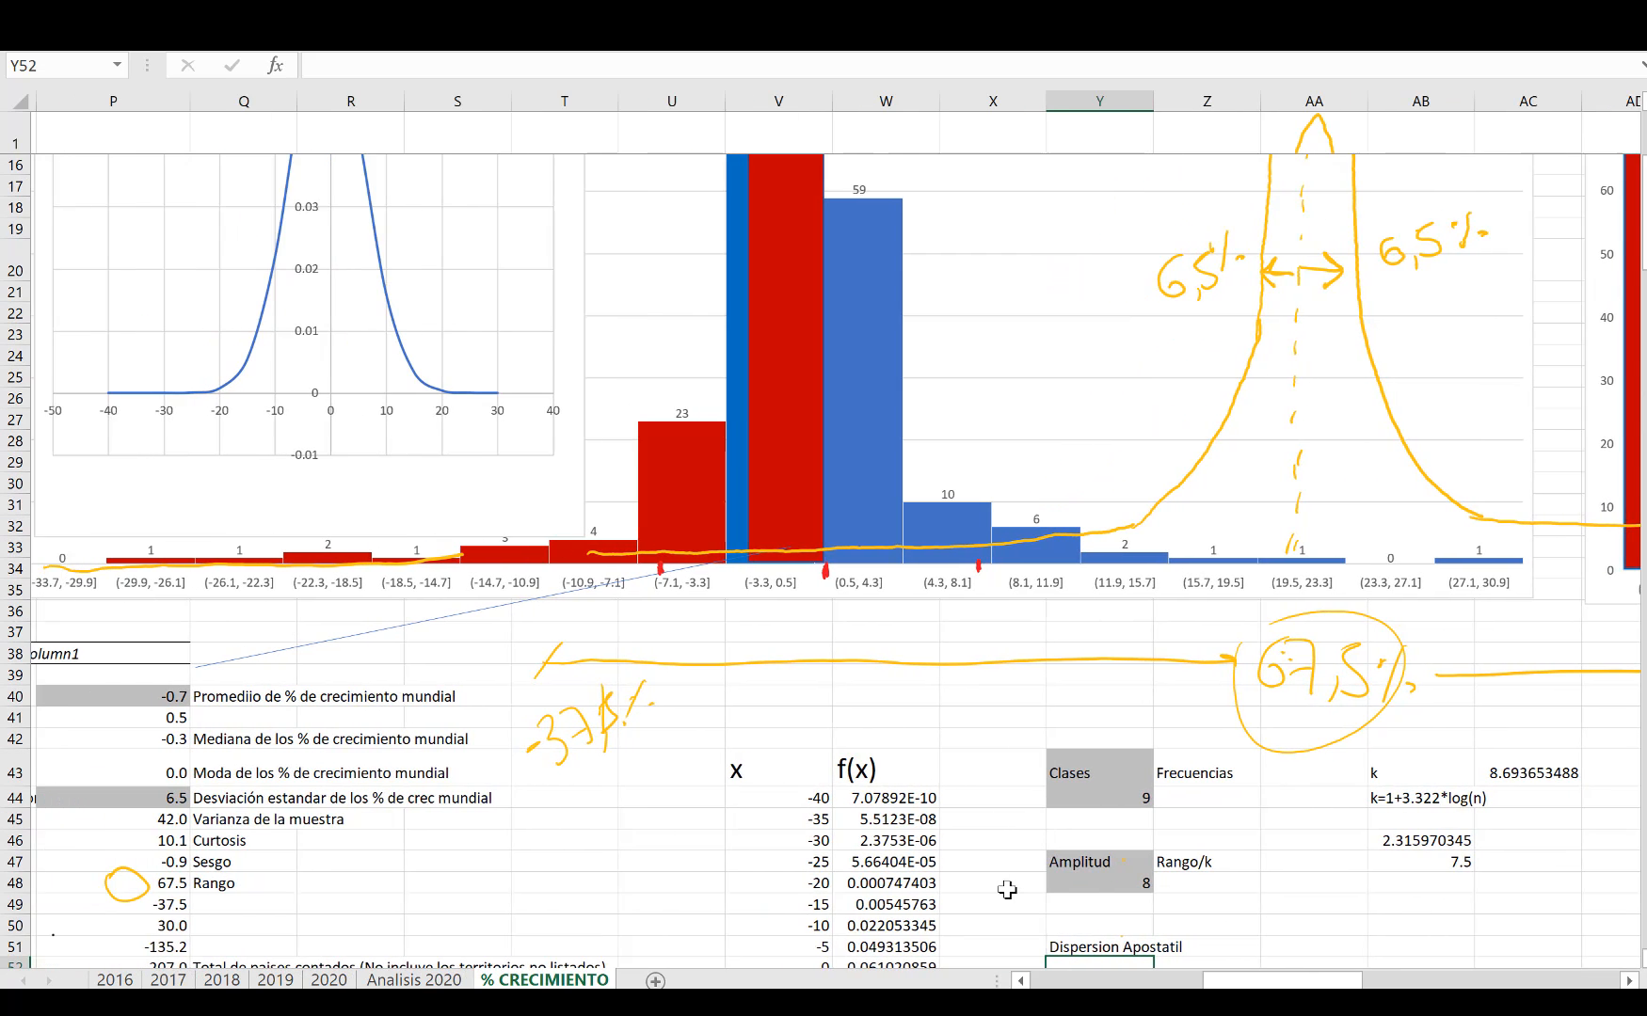
scroll(1007, 889, left, 1)
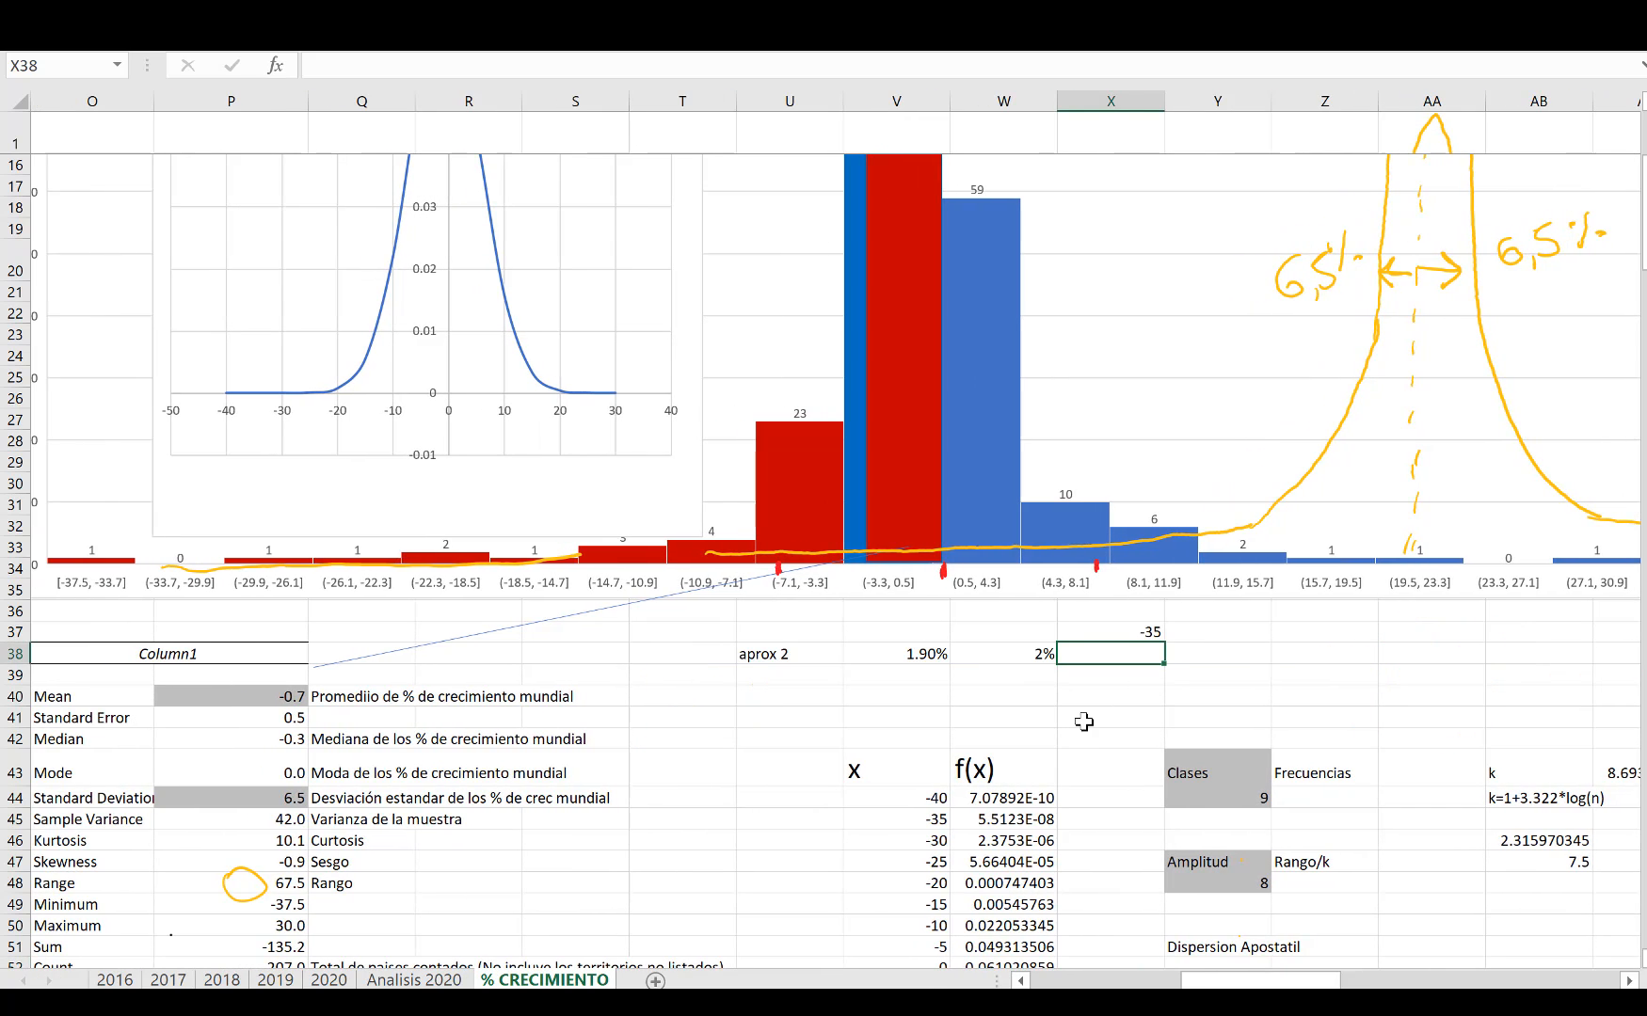
text(-31)
key(Return)
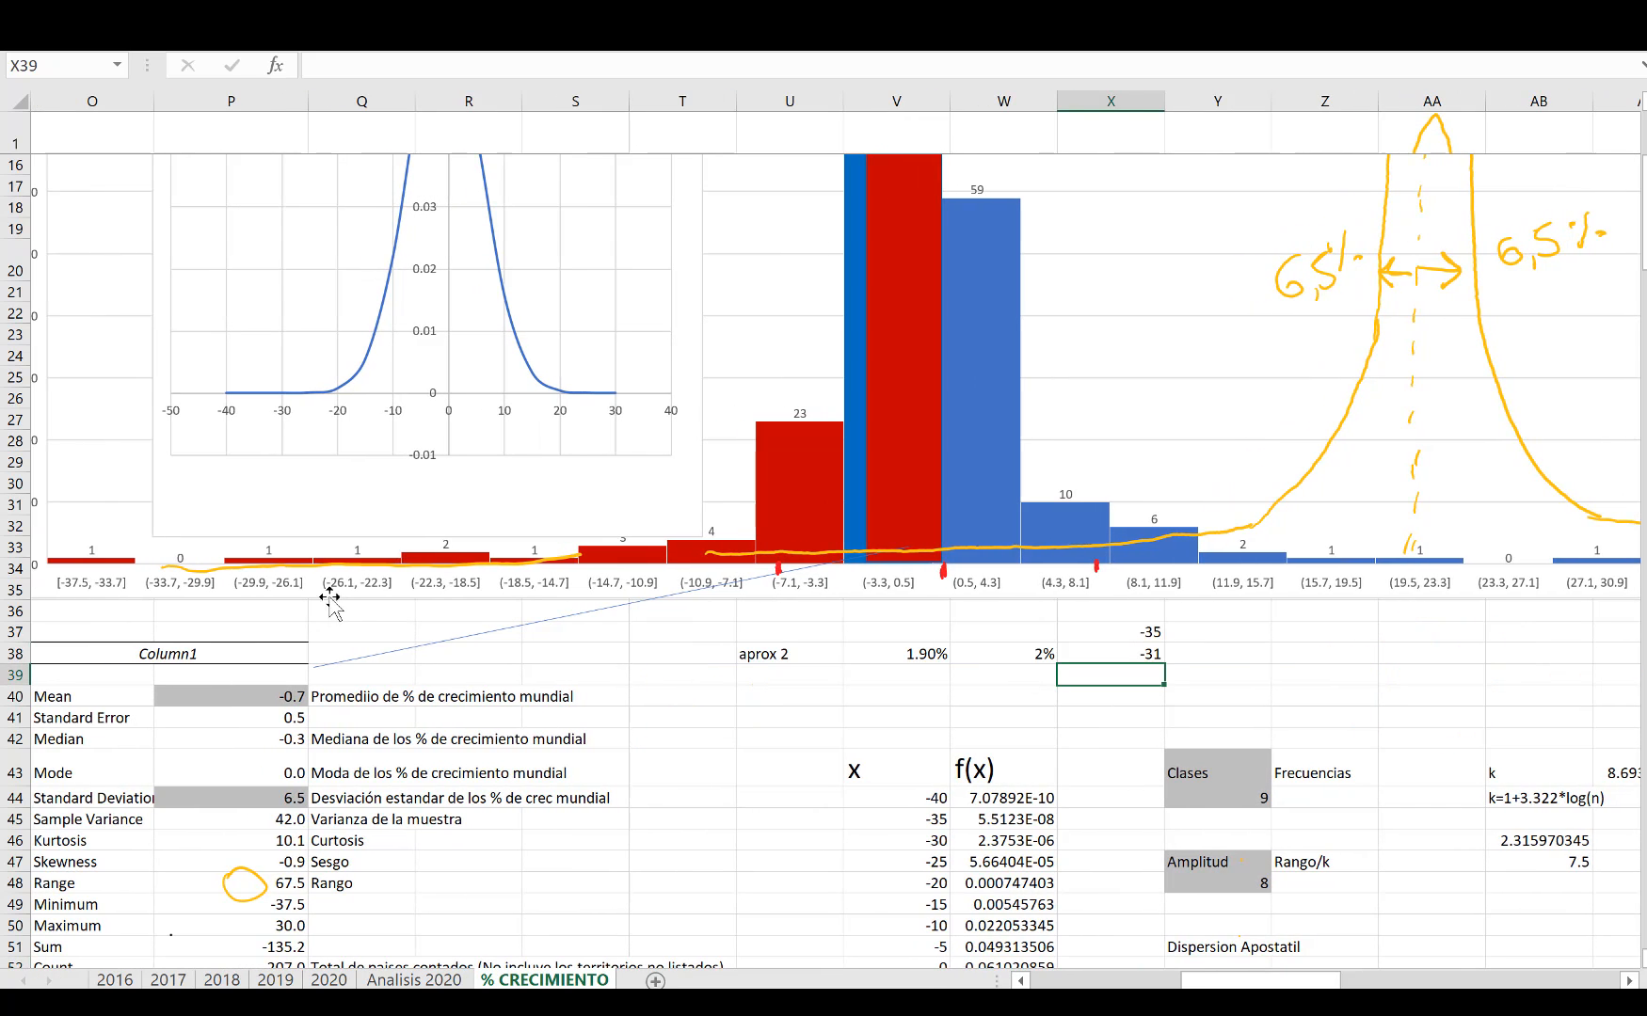
text(-28)
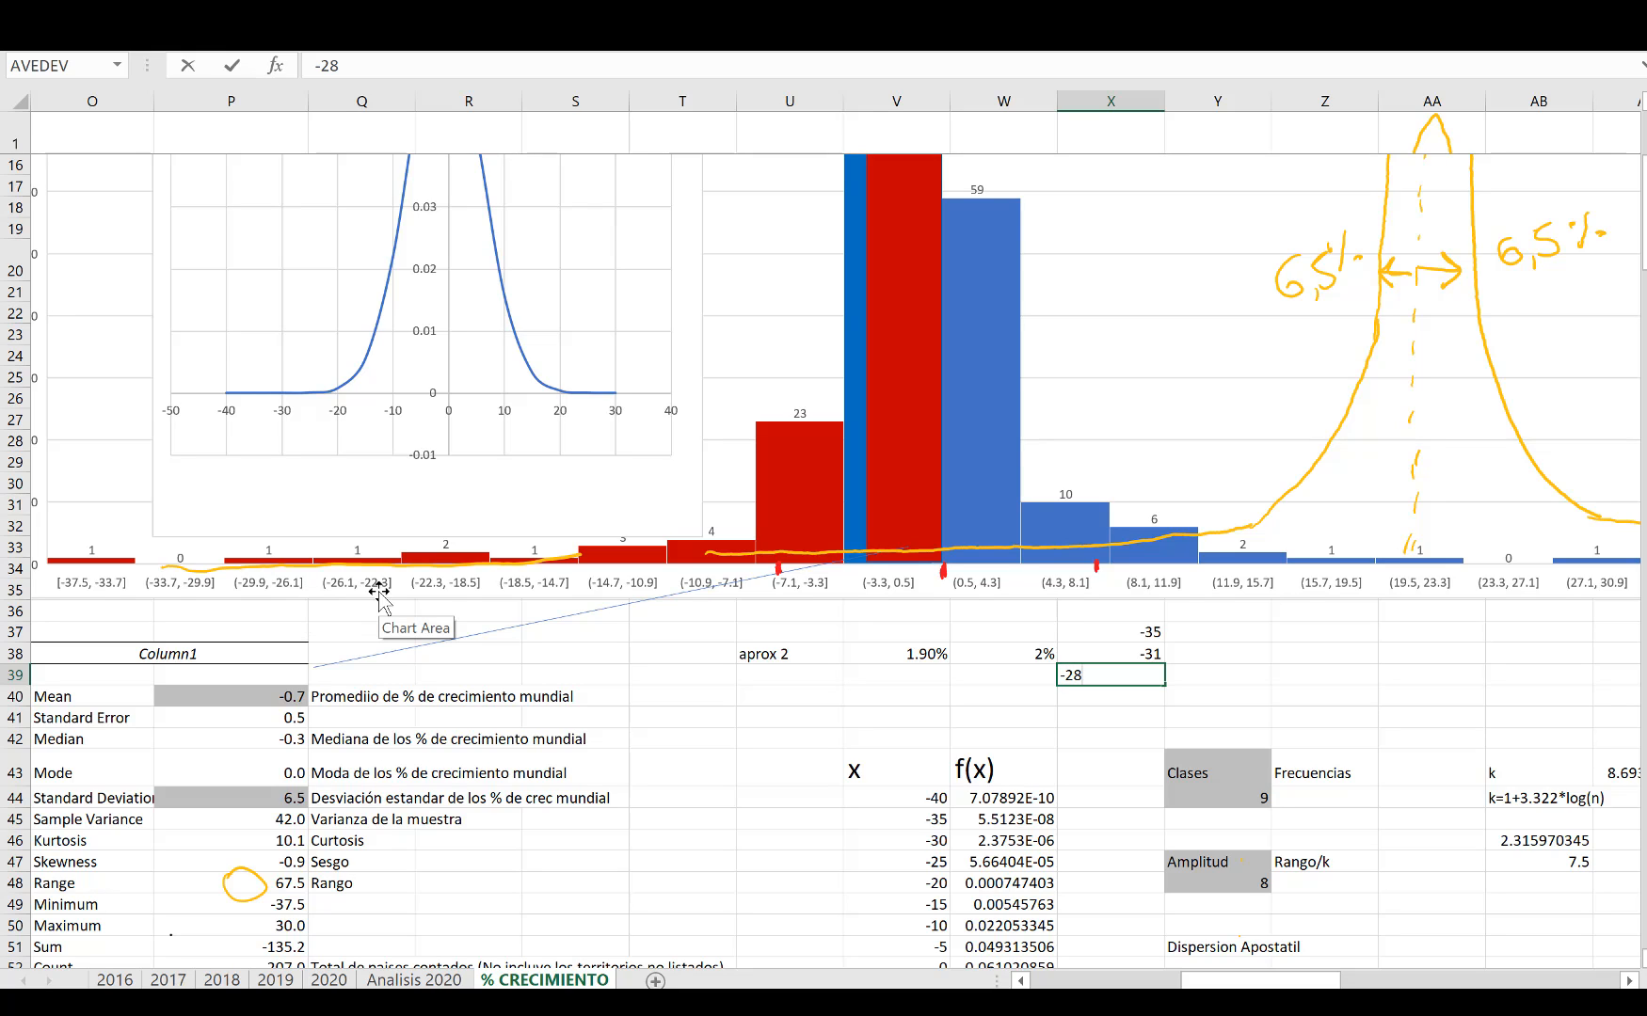
text(-24)
key(BackSpace)
key(BackSpace)
key(BackSpace)
key(Return)
text(-24)
key(Tab)
Step: Continue the class midpoints in the adjacent column with -20 in Y36 and -15 in Y37
key(Up)
key(Up)
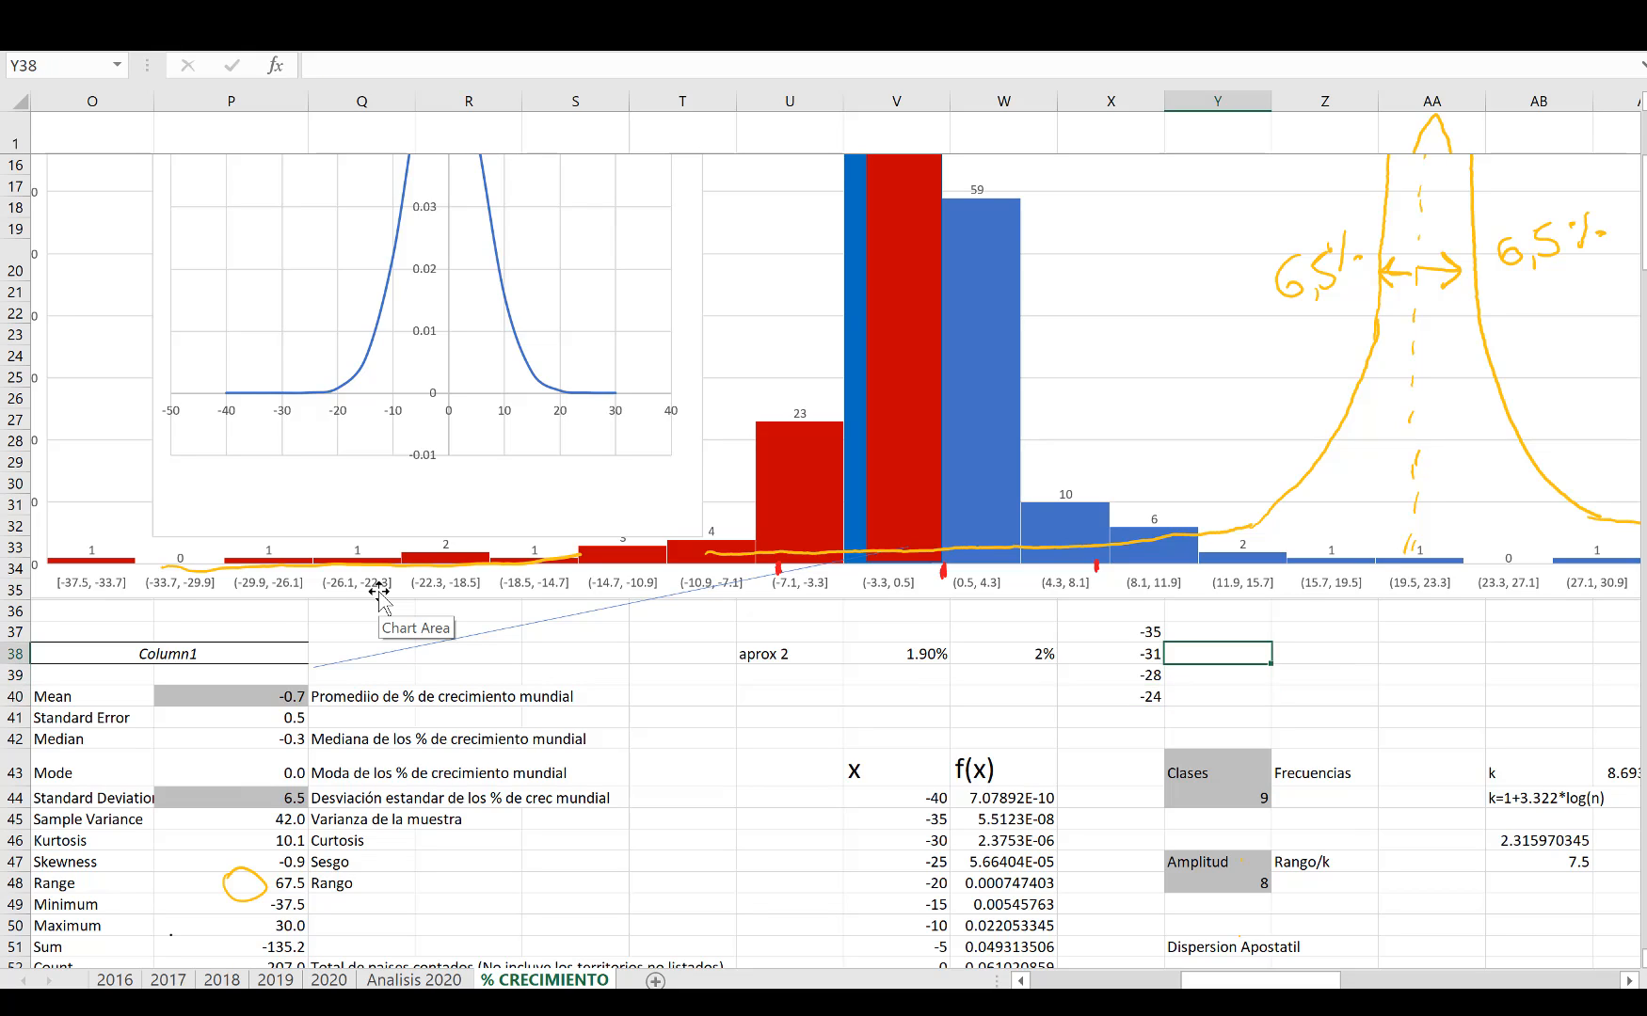
key(Up)
key(Up)
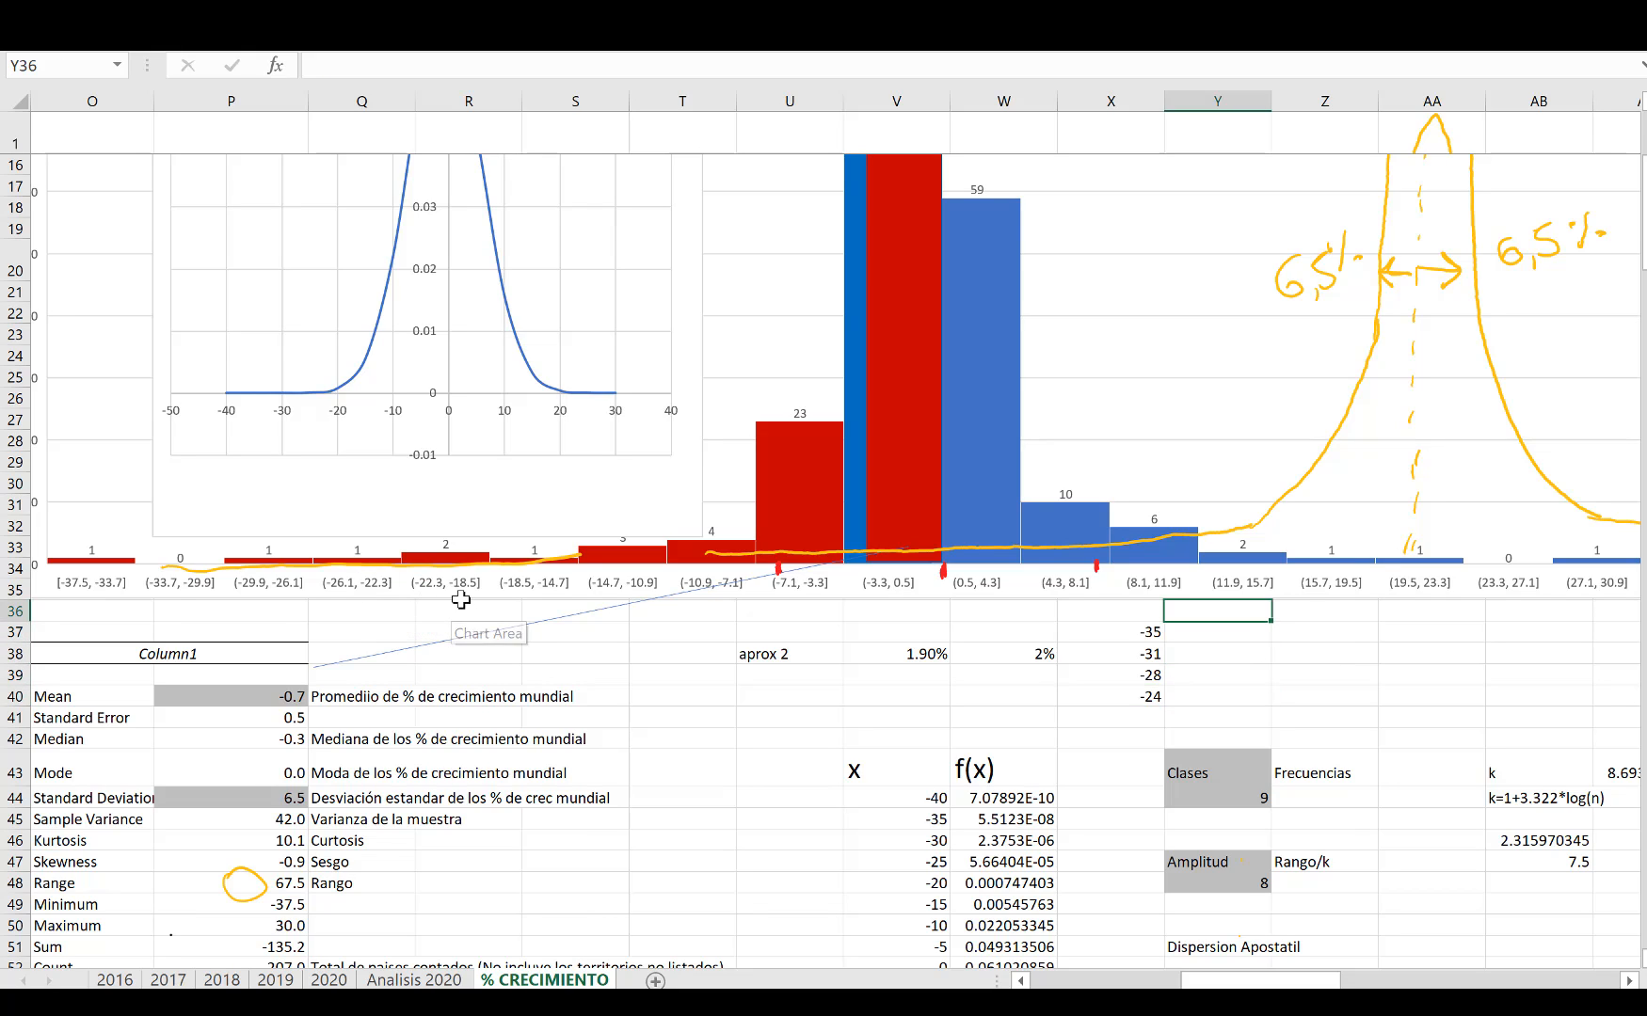
text(-20)
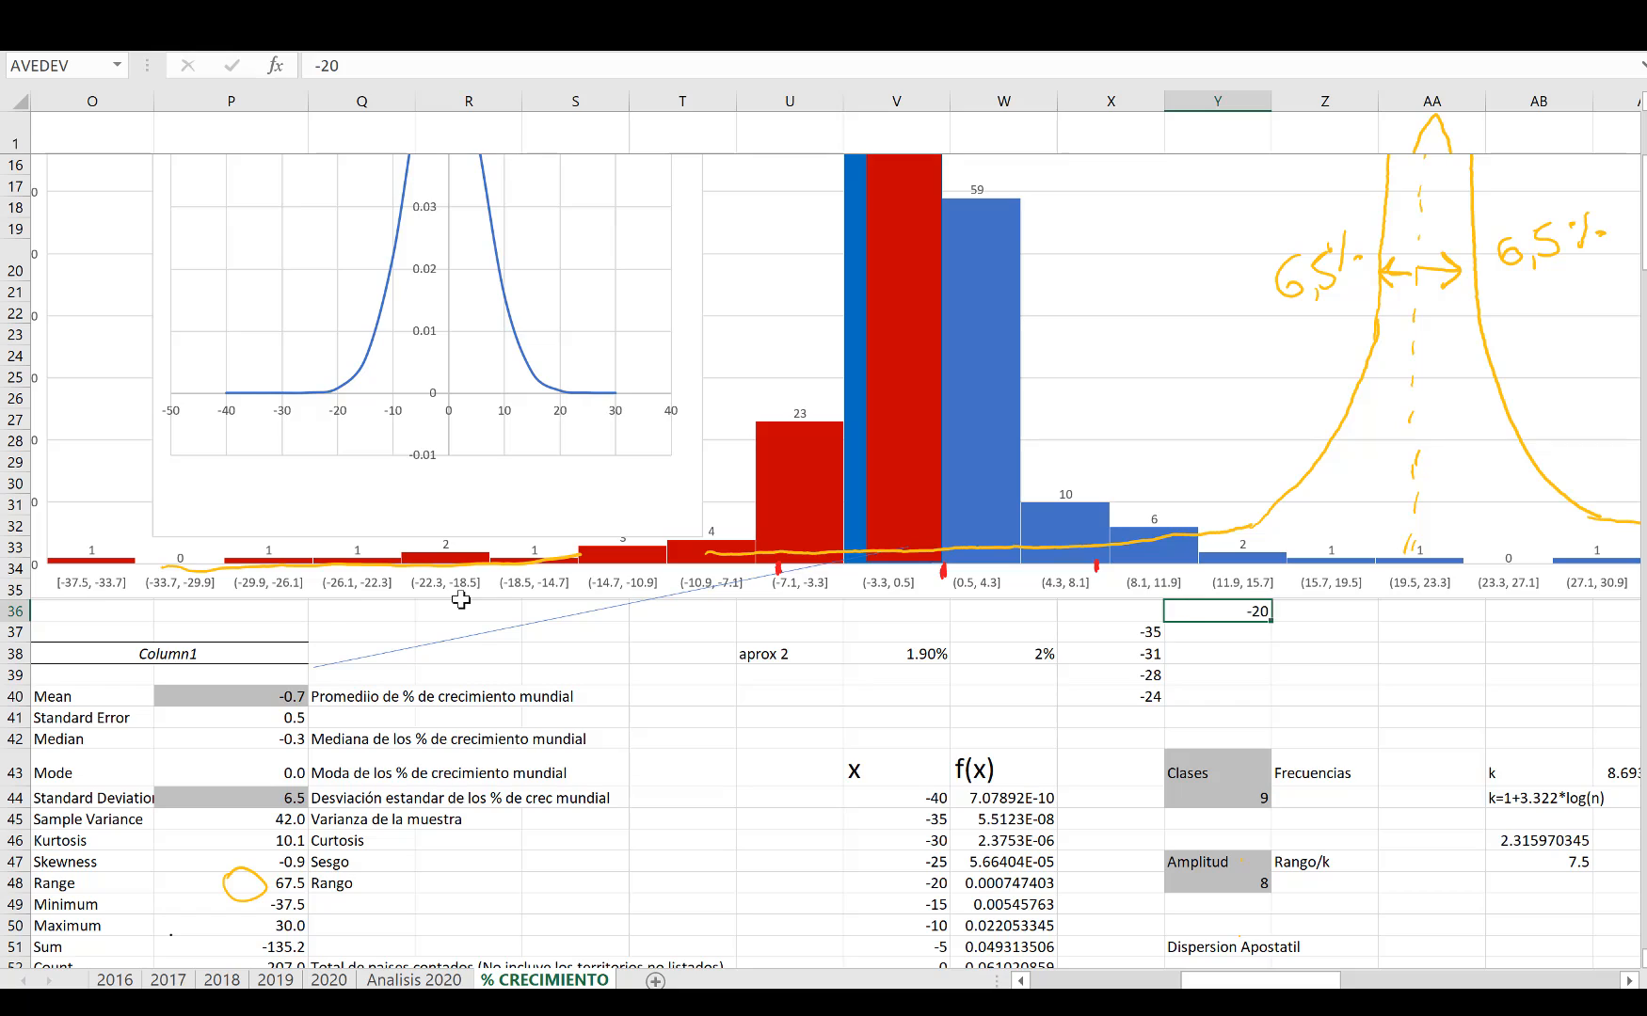
key(Return)
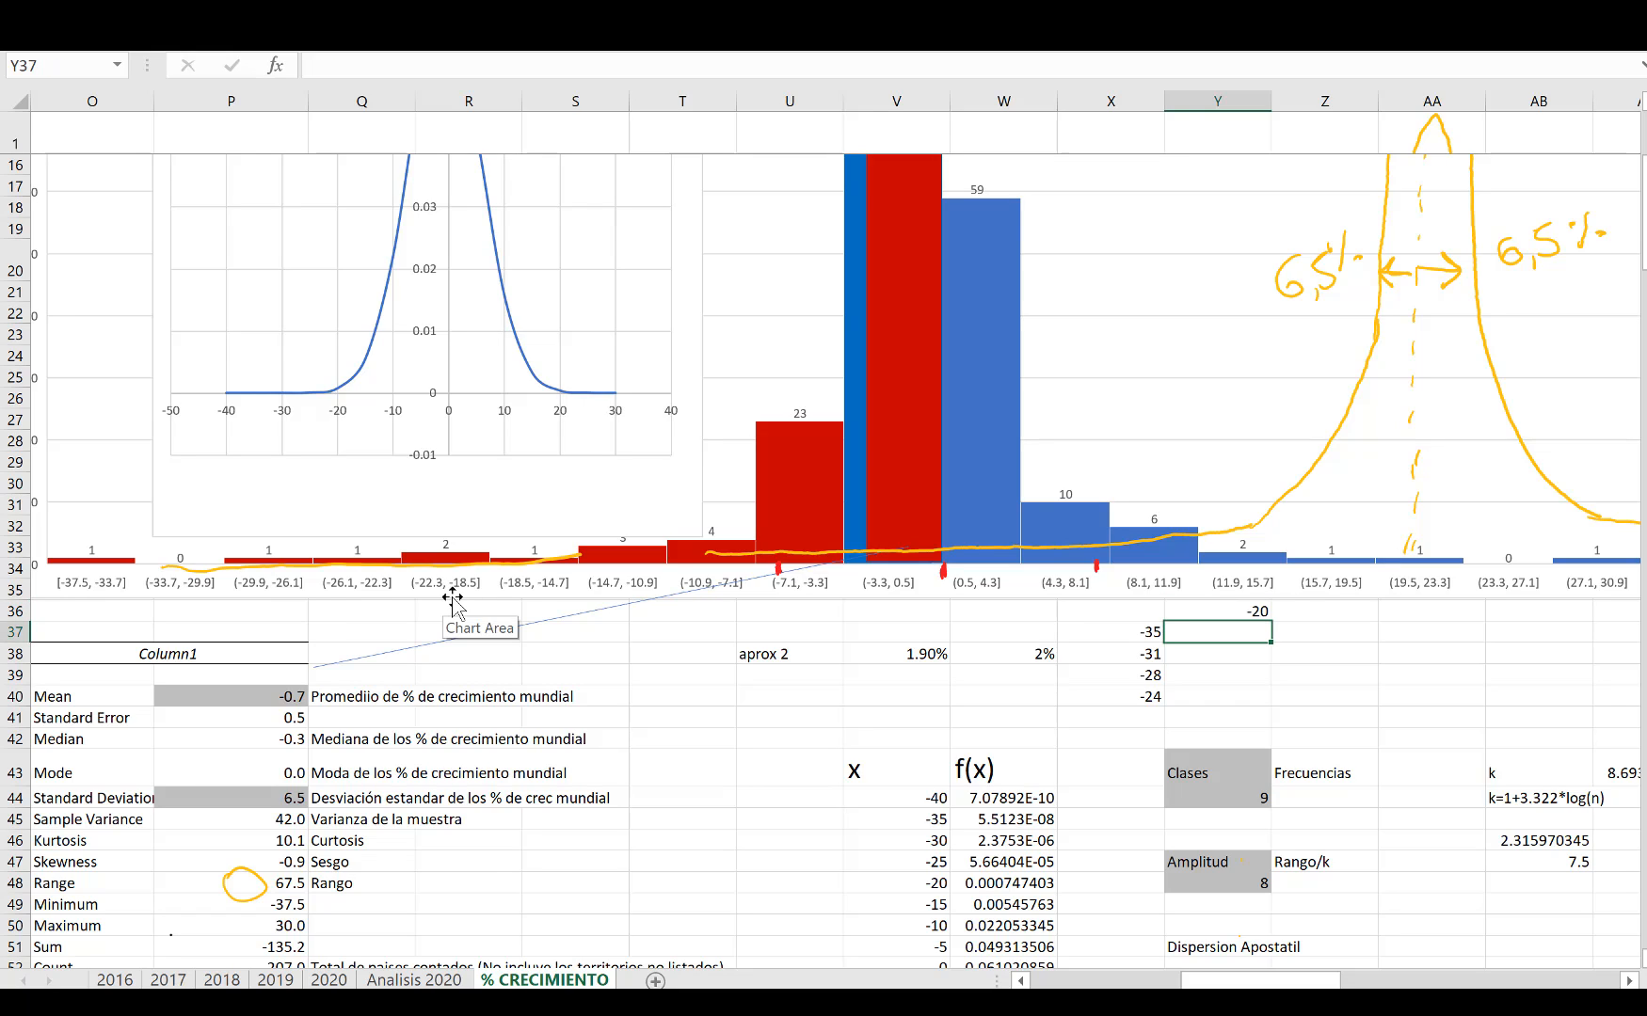
text(-15)
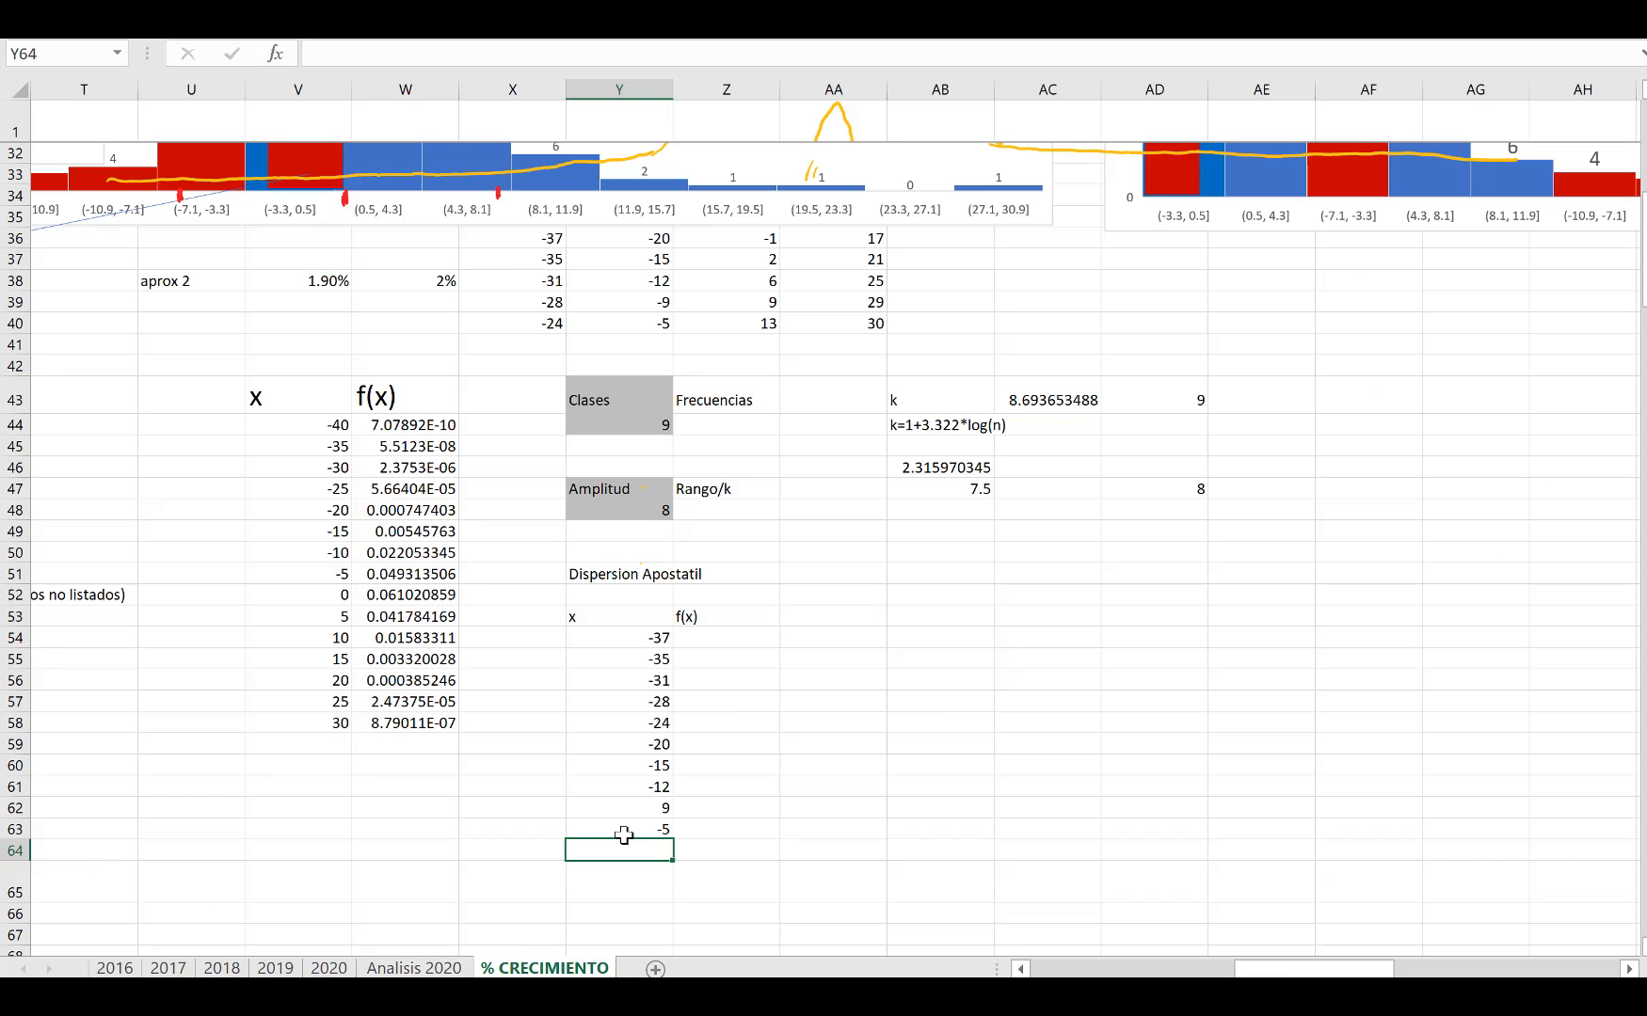
Step: Continue the x column of the Dispersion Apostatil table with -1, 2, 6 and 9 in Y64:Y67
text(-1)
key(Return)
text(2)
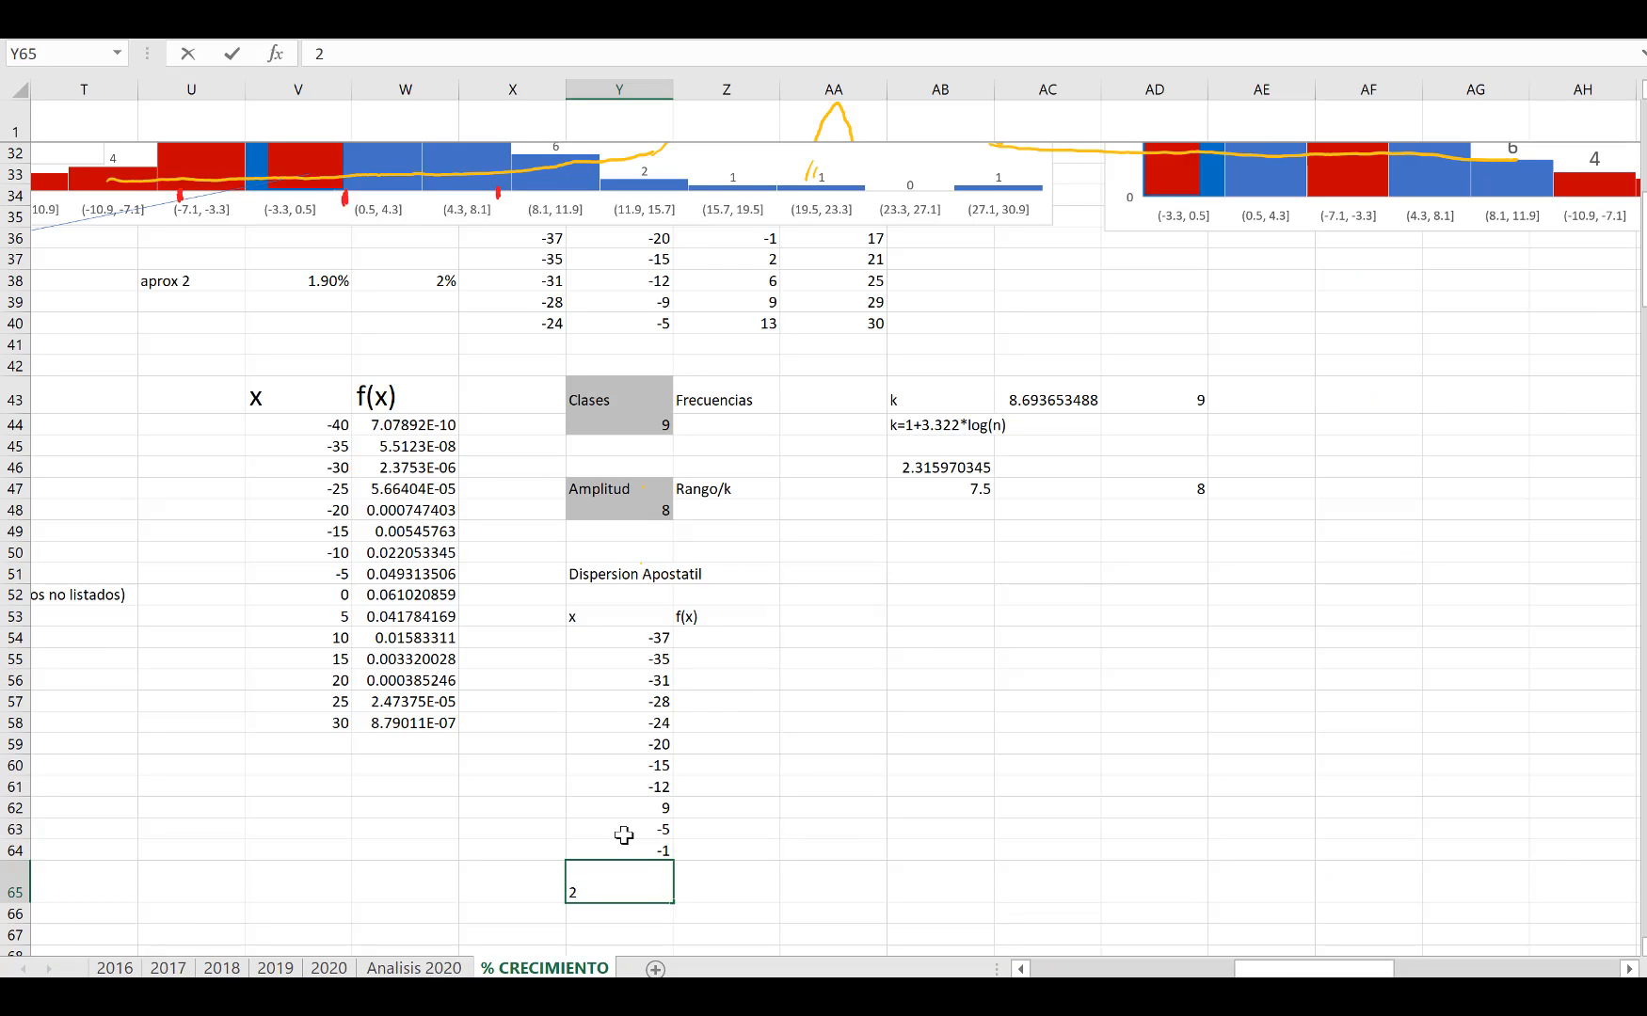
key(Return)
text(6)
key(Return)
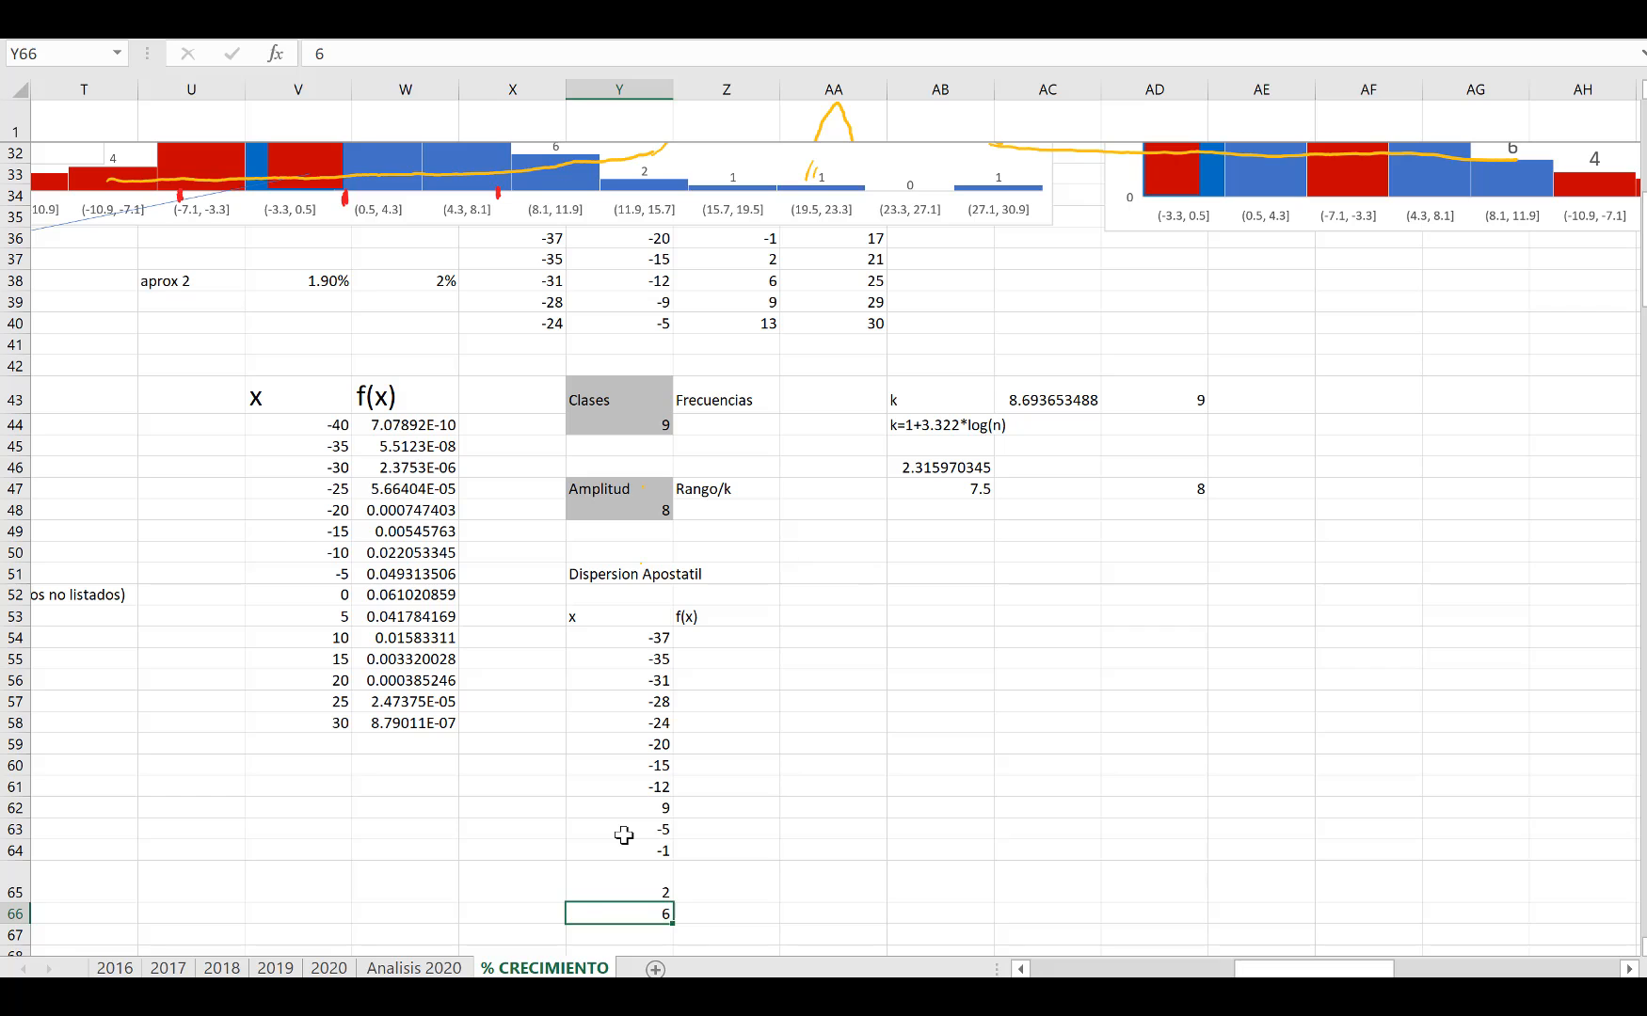
text(9)
key(Return)
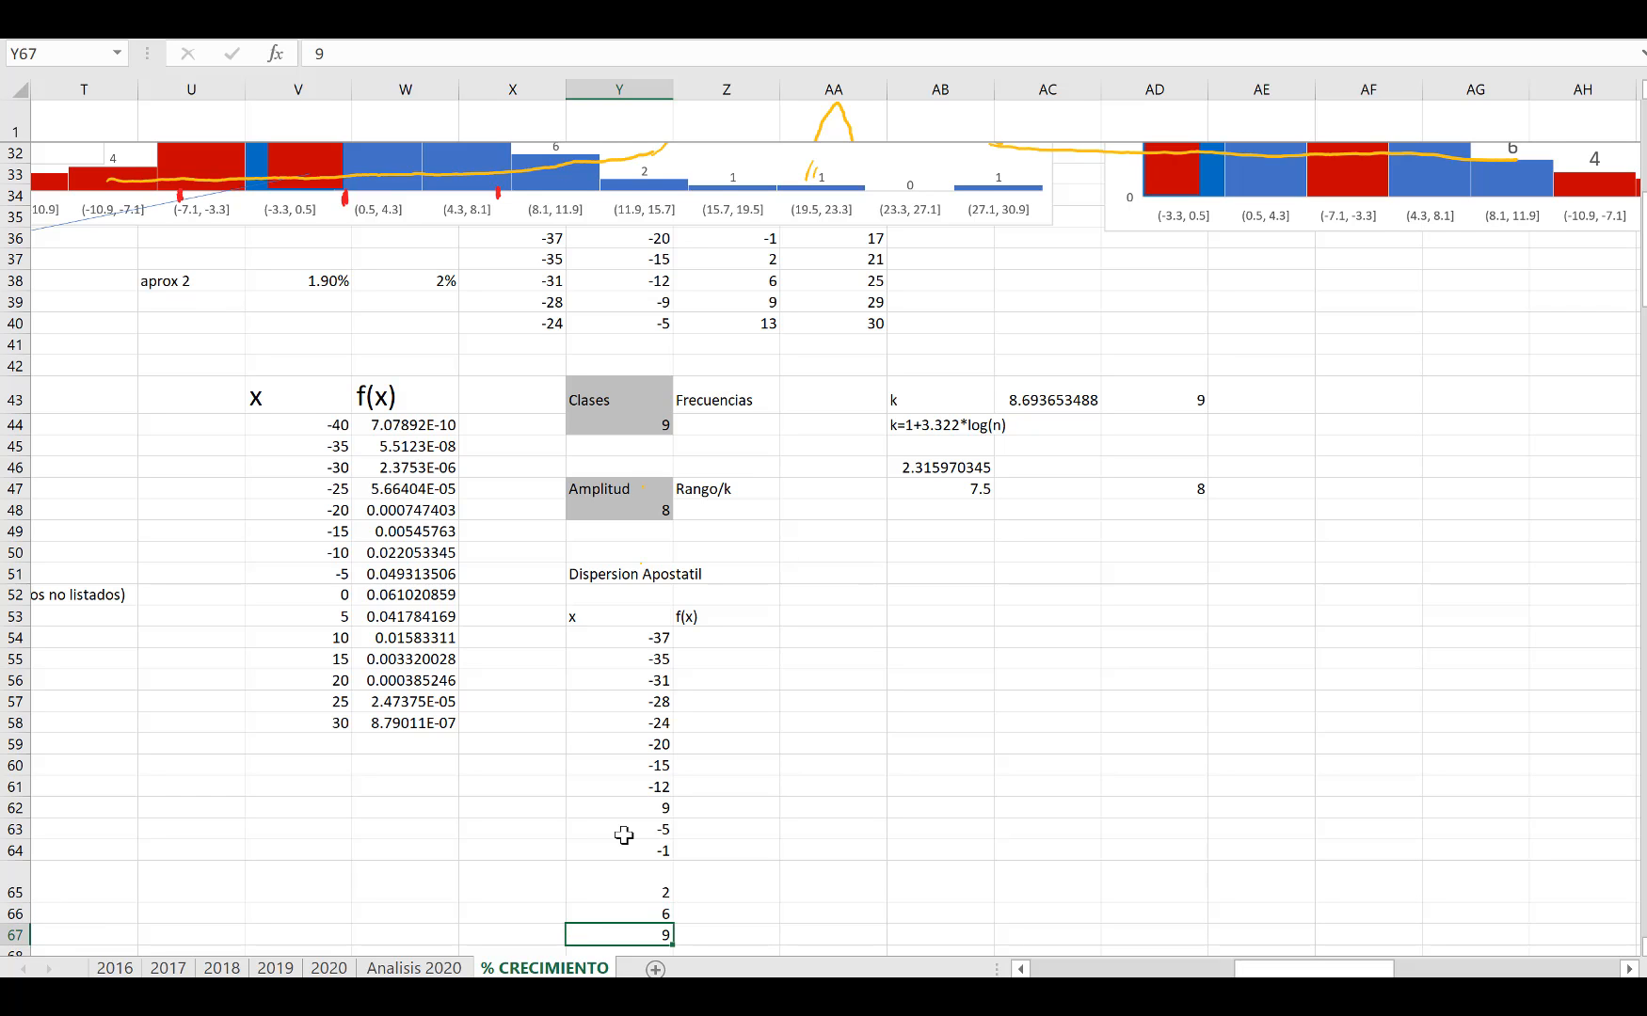
Step: Enter the x values 13, 17 and 21 in Y68:Y70 of the Dispersion Apostatil table
text(13)
key(ctrl+Return)
key(Return)
text(1)
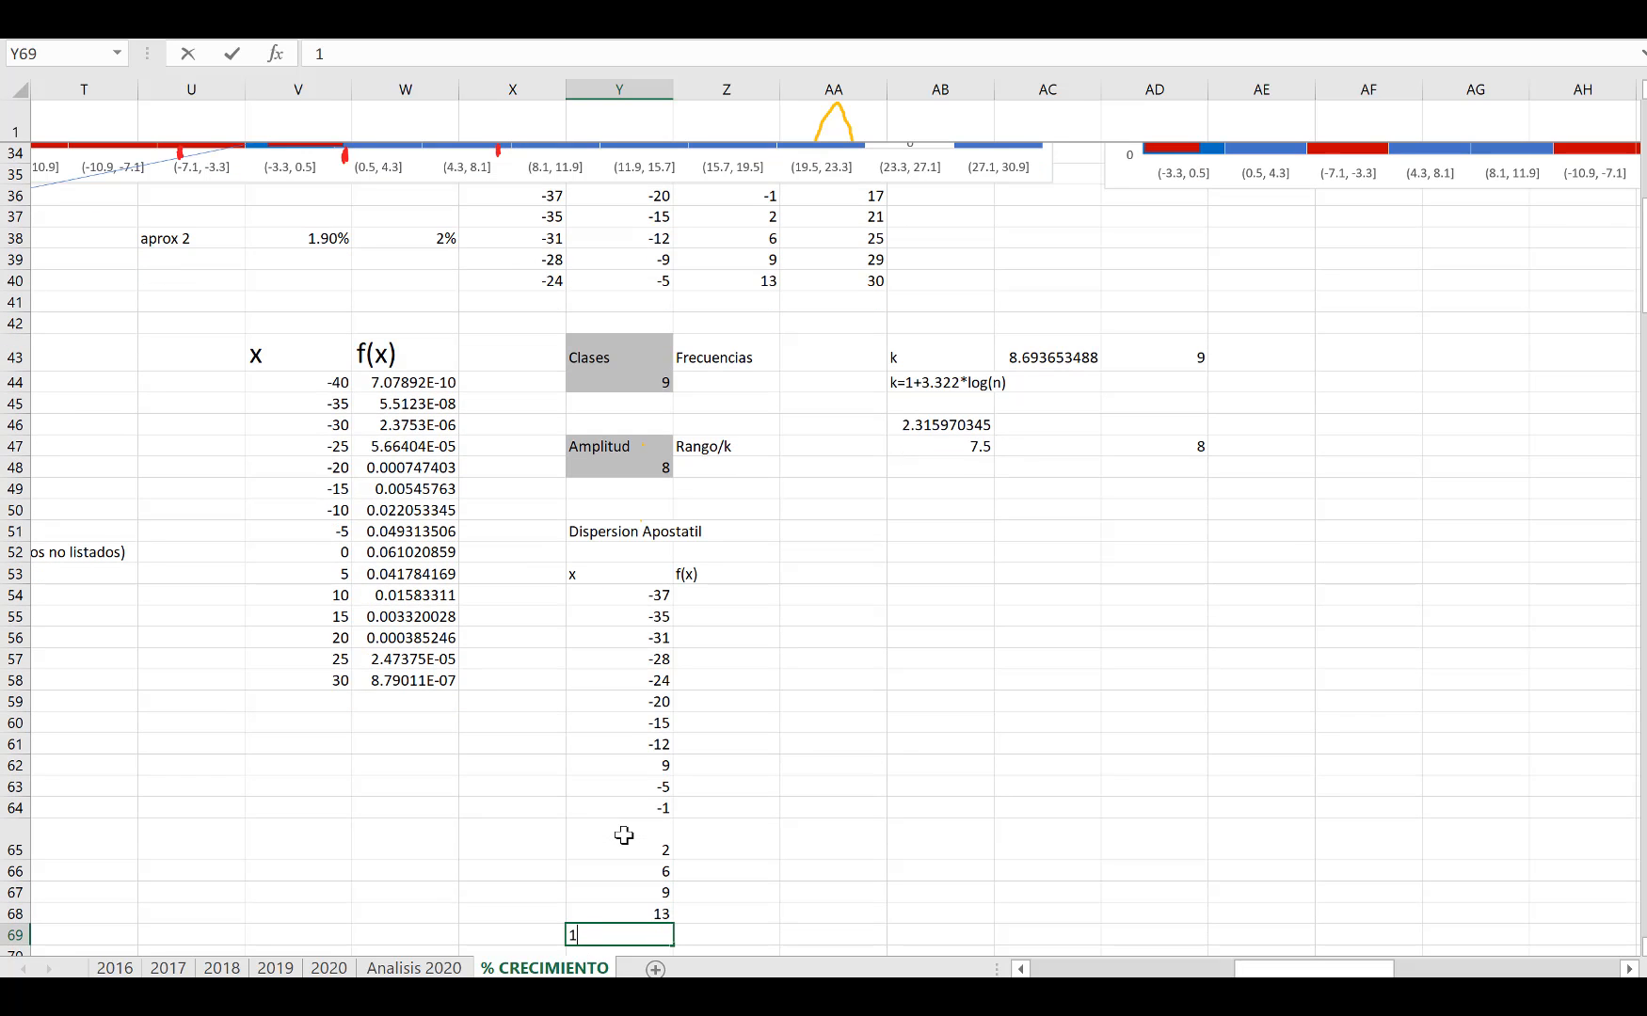
text(7)
key(Return)
text(21)
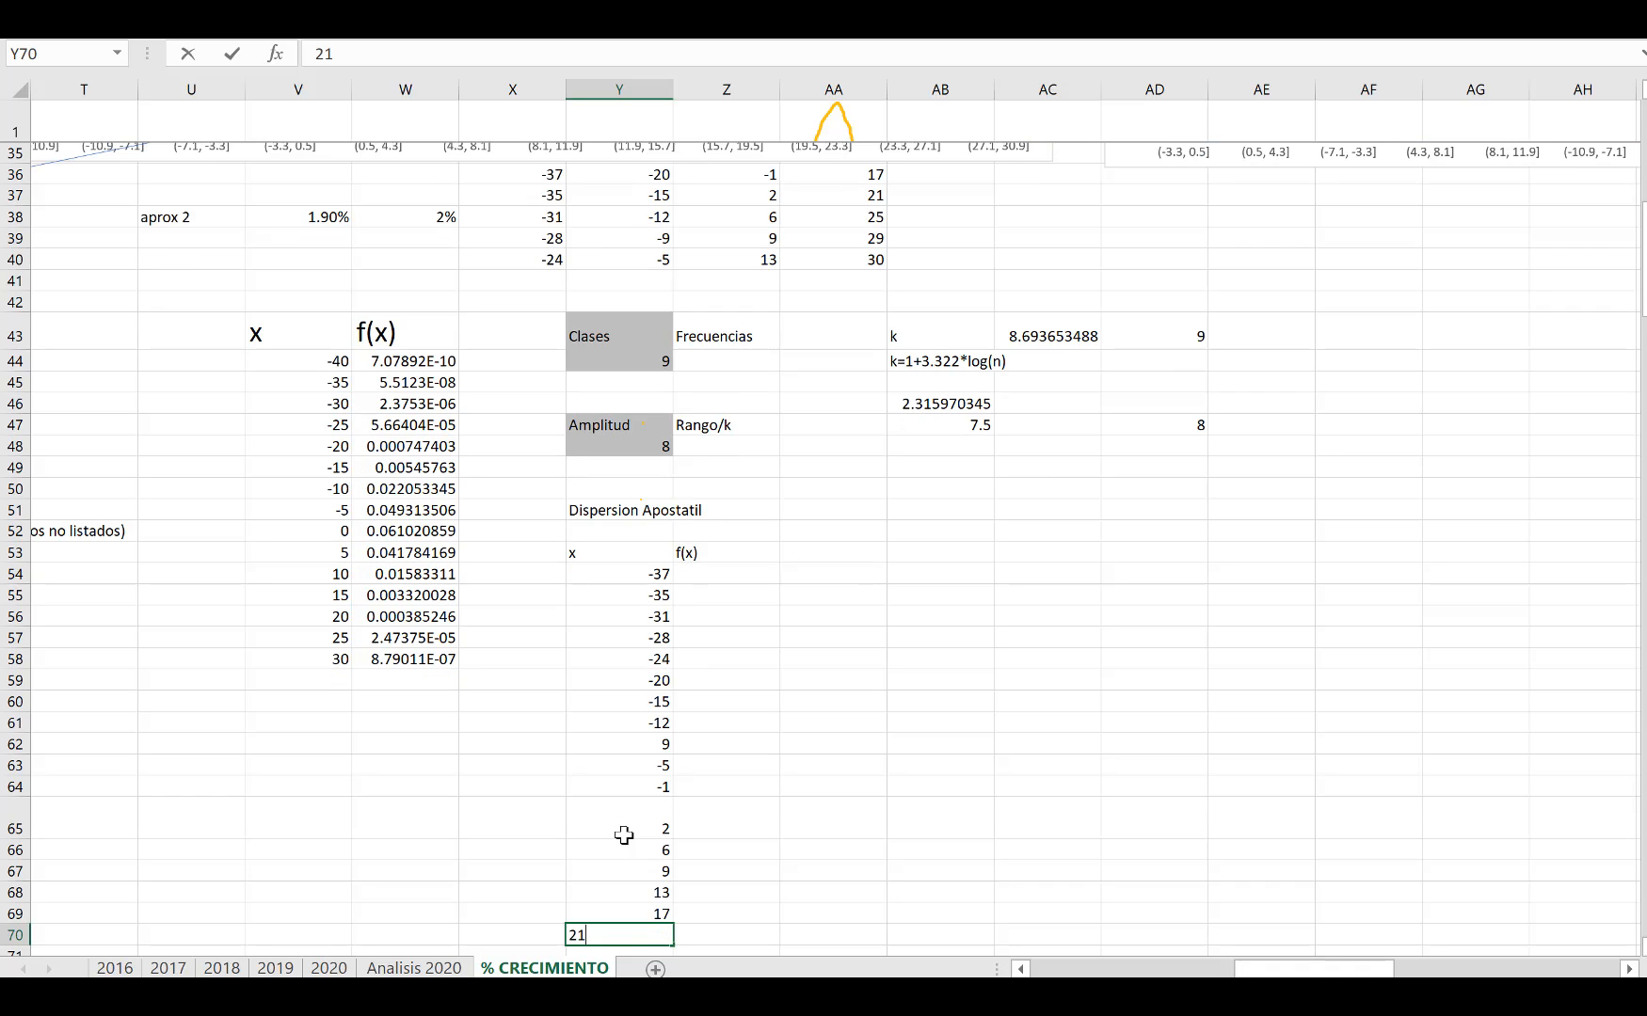
key(ctrl+Return)
Step: Complete the table's x column with 25, 29 and 30 in Y71:Y73
key(Return)
text(25)
key(Return)
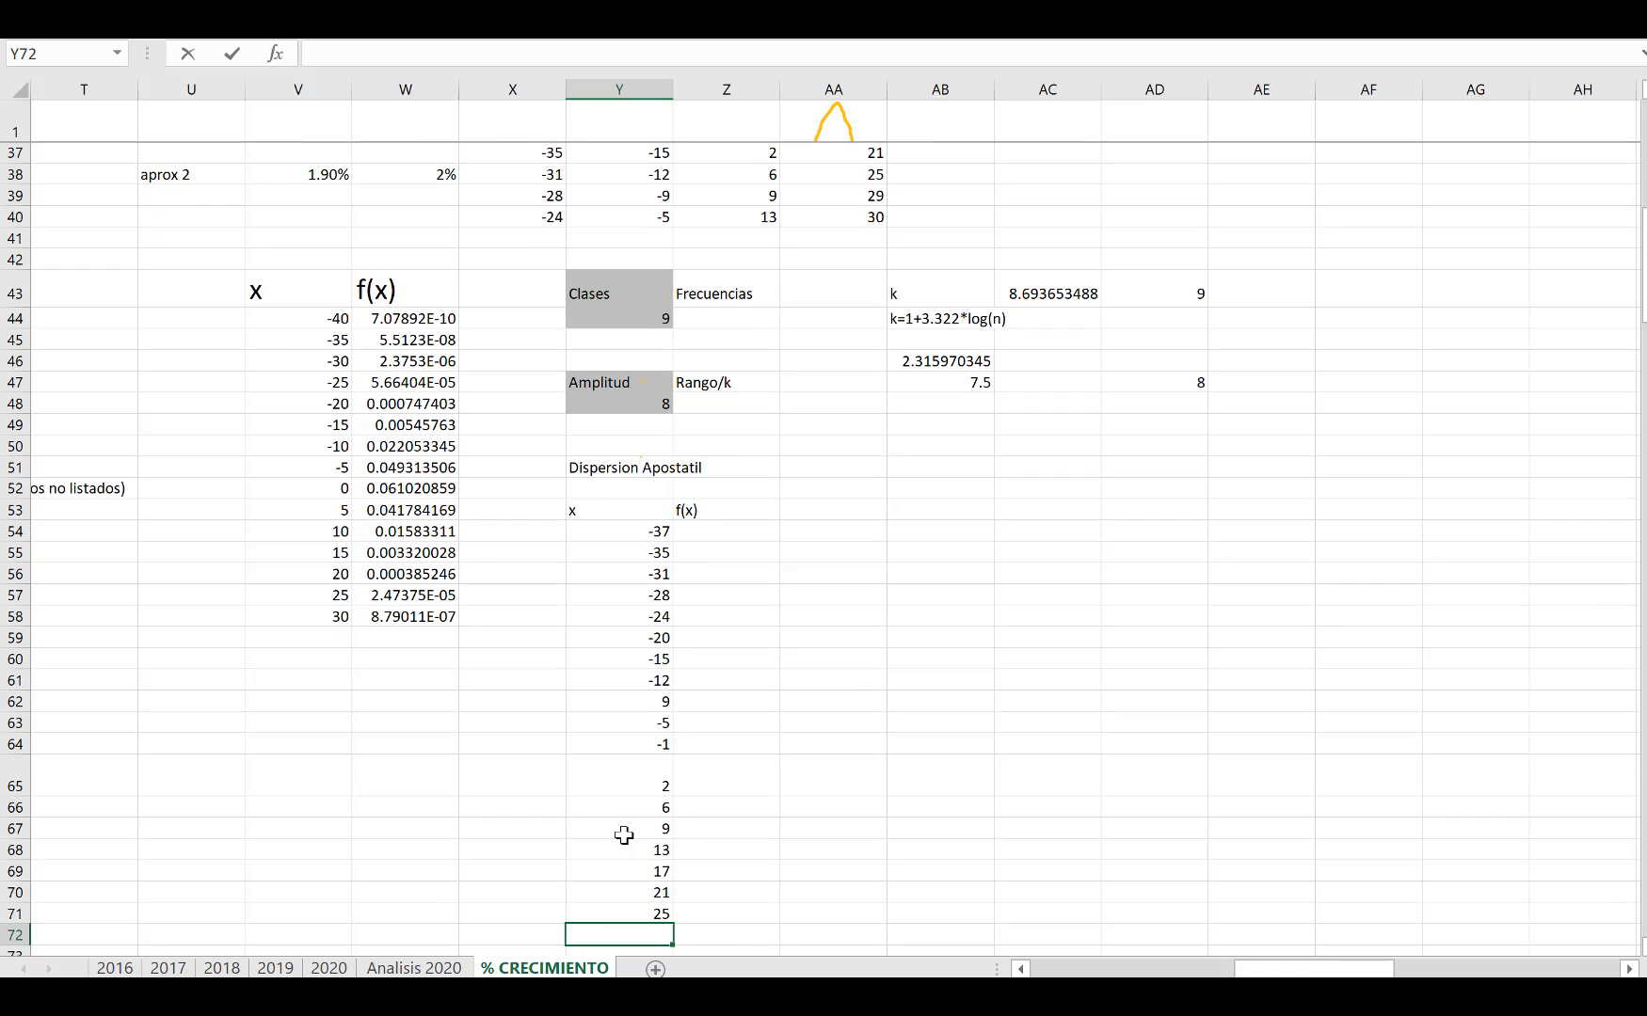
text(29)
key(ctrl+Return)
key(Return)
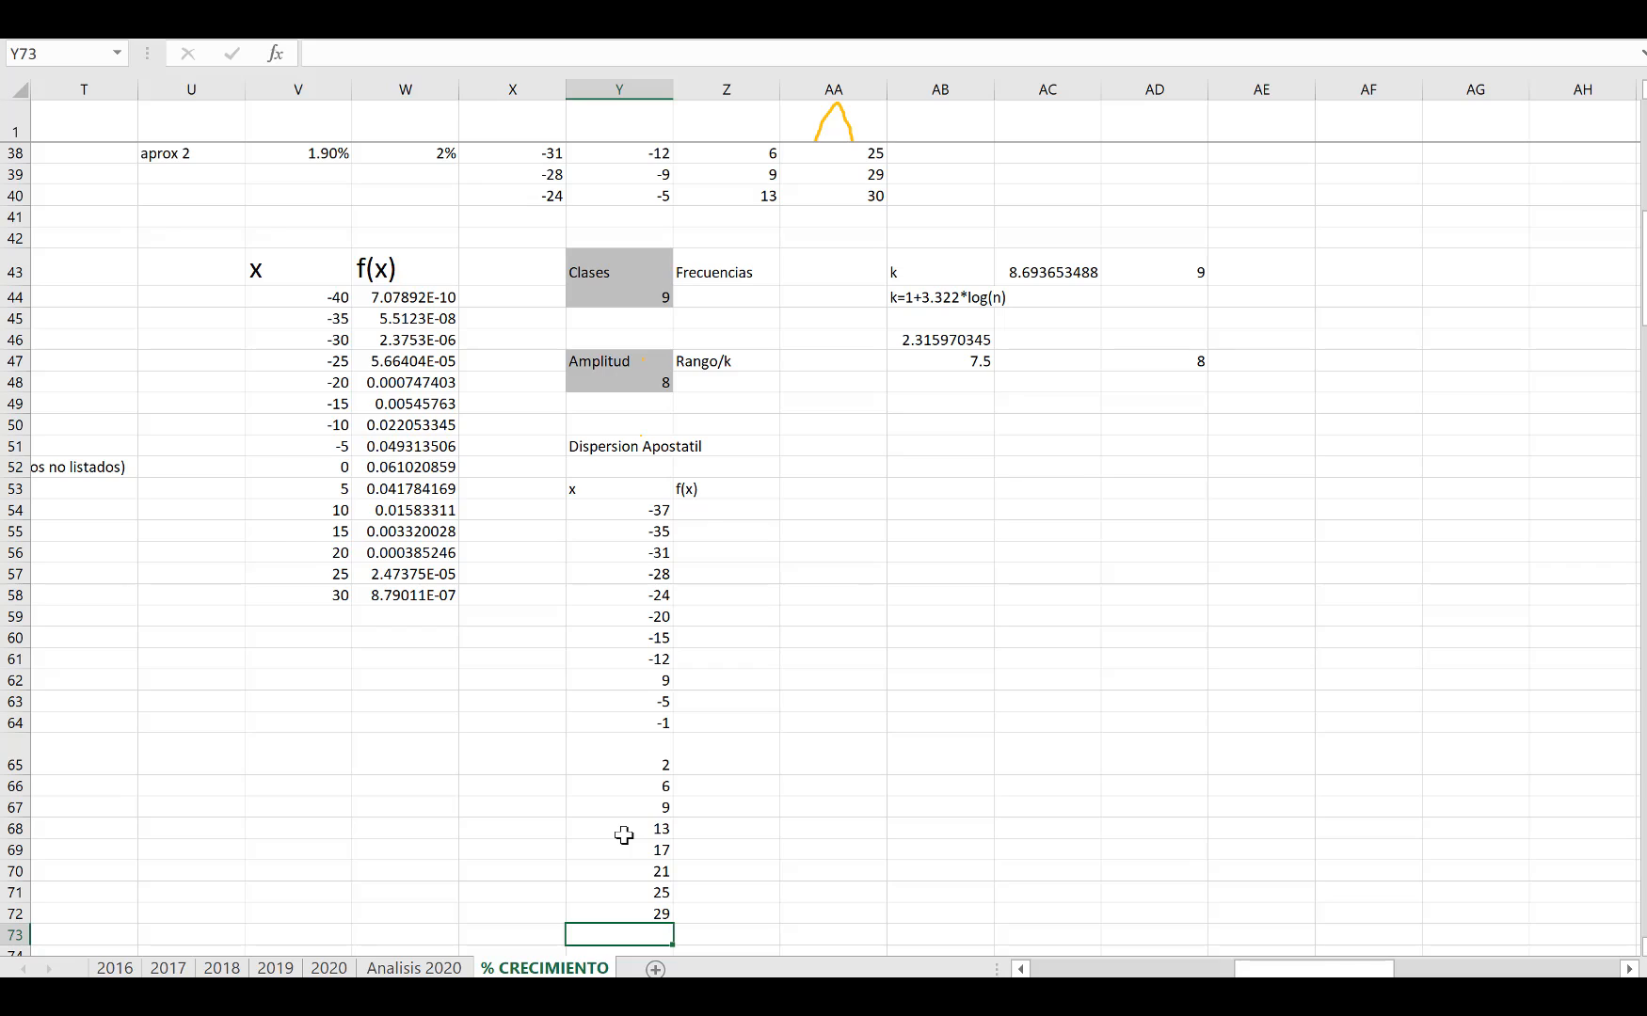
text(30)
key(Up)
Step: Enter the histogram frequency 1 in Z54 for x -37 and 1 in Z57 for x -28, leaving Z55 and Z56 blank
key(Up)
key(Up)
key(Up)
key(Up)
key(Up)
key(Up)
key(Up)
key(Up)
key(Up)
key(Up)
key(Up)
key(Up)
key(Up)
key(Up)
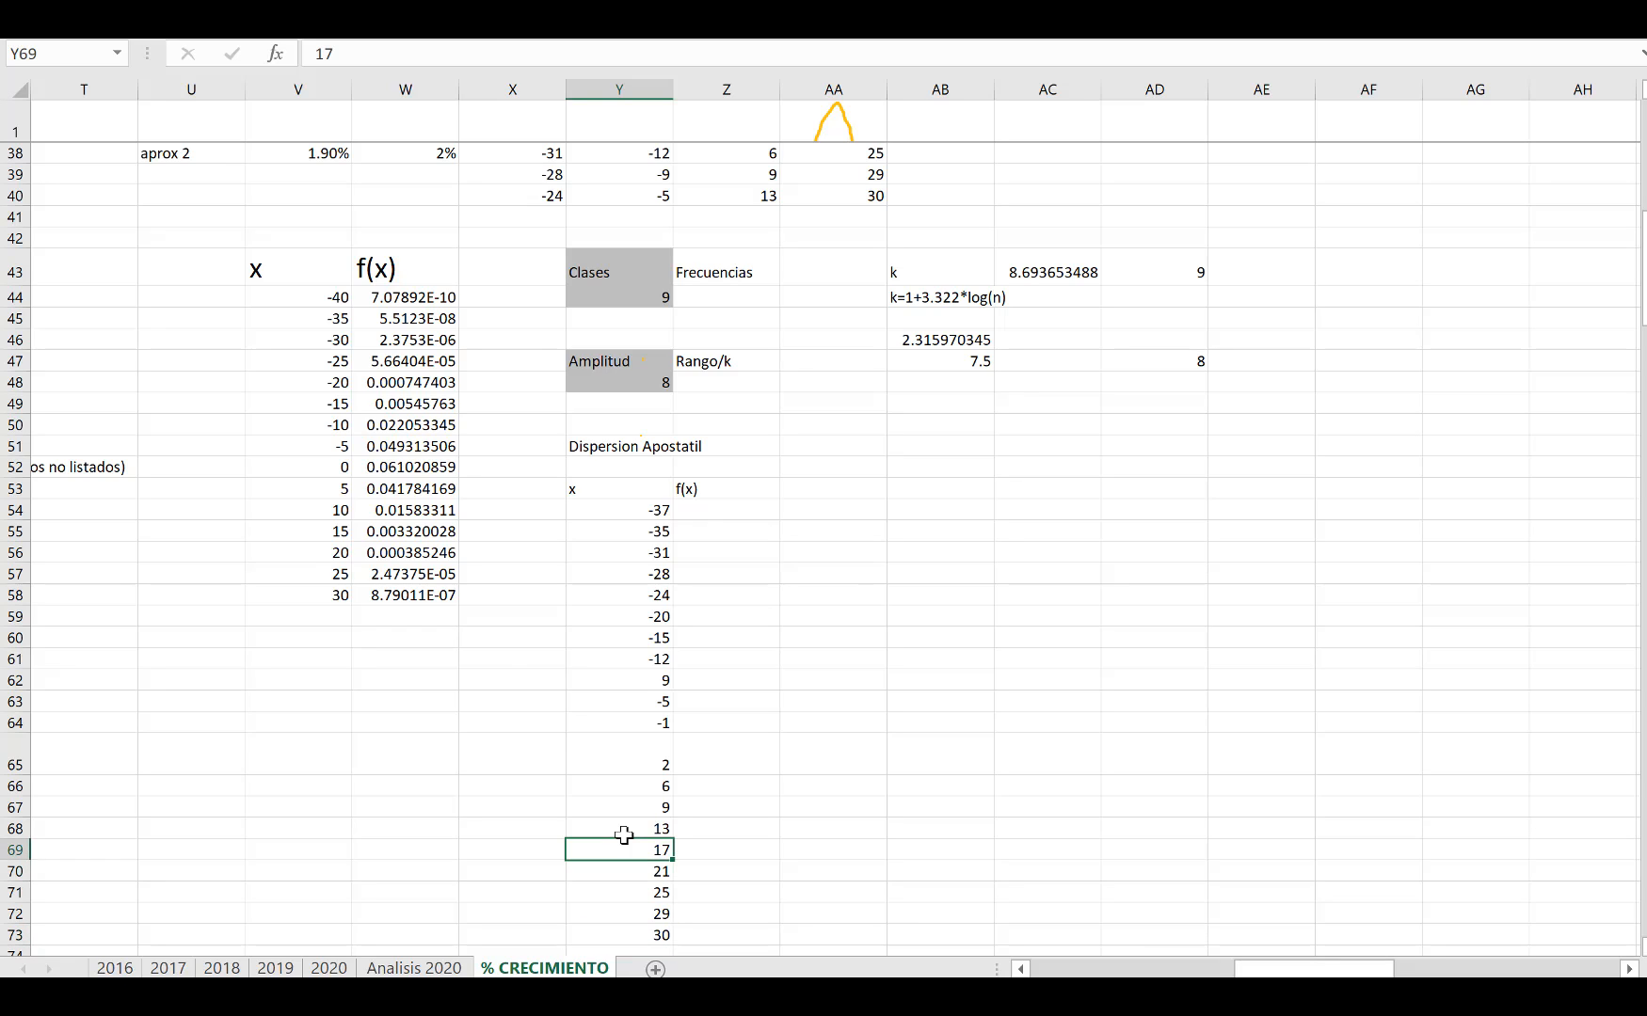
key(Up)
key(Up)
key(Up)
key(Up)
key(Up)
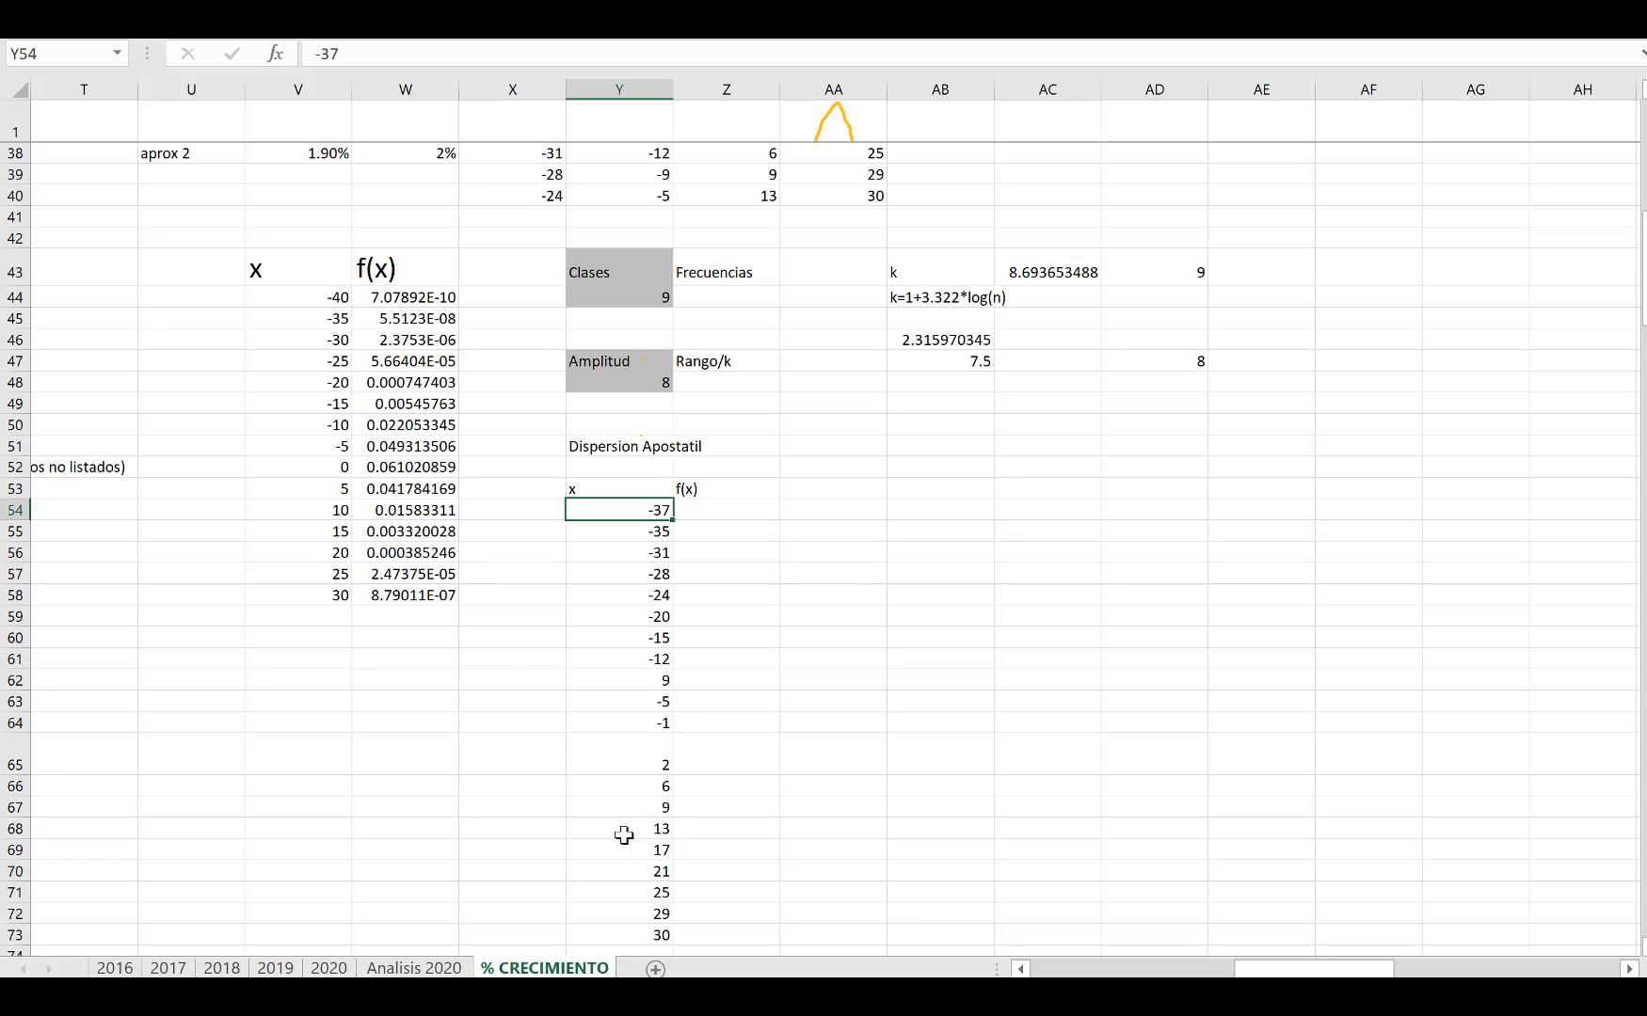
key(Down)
key(Right)
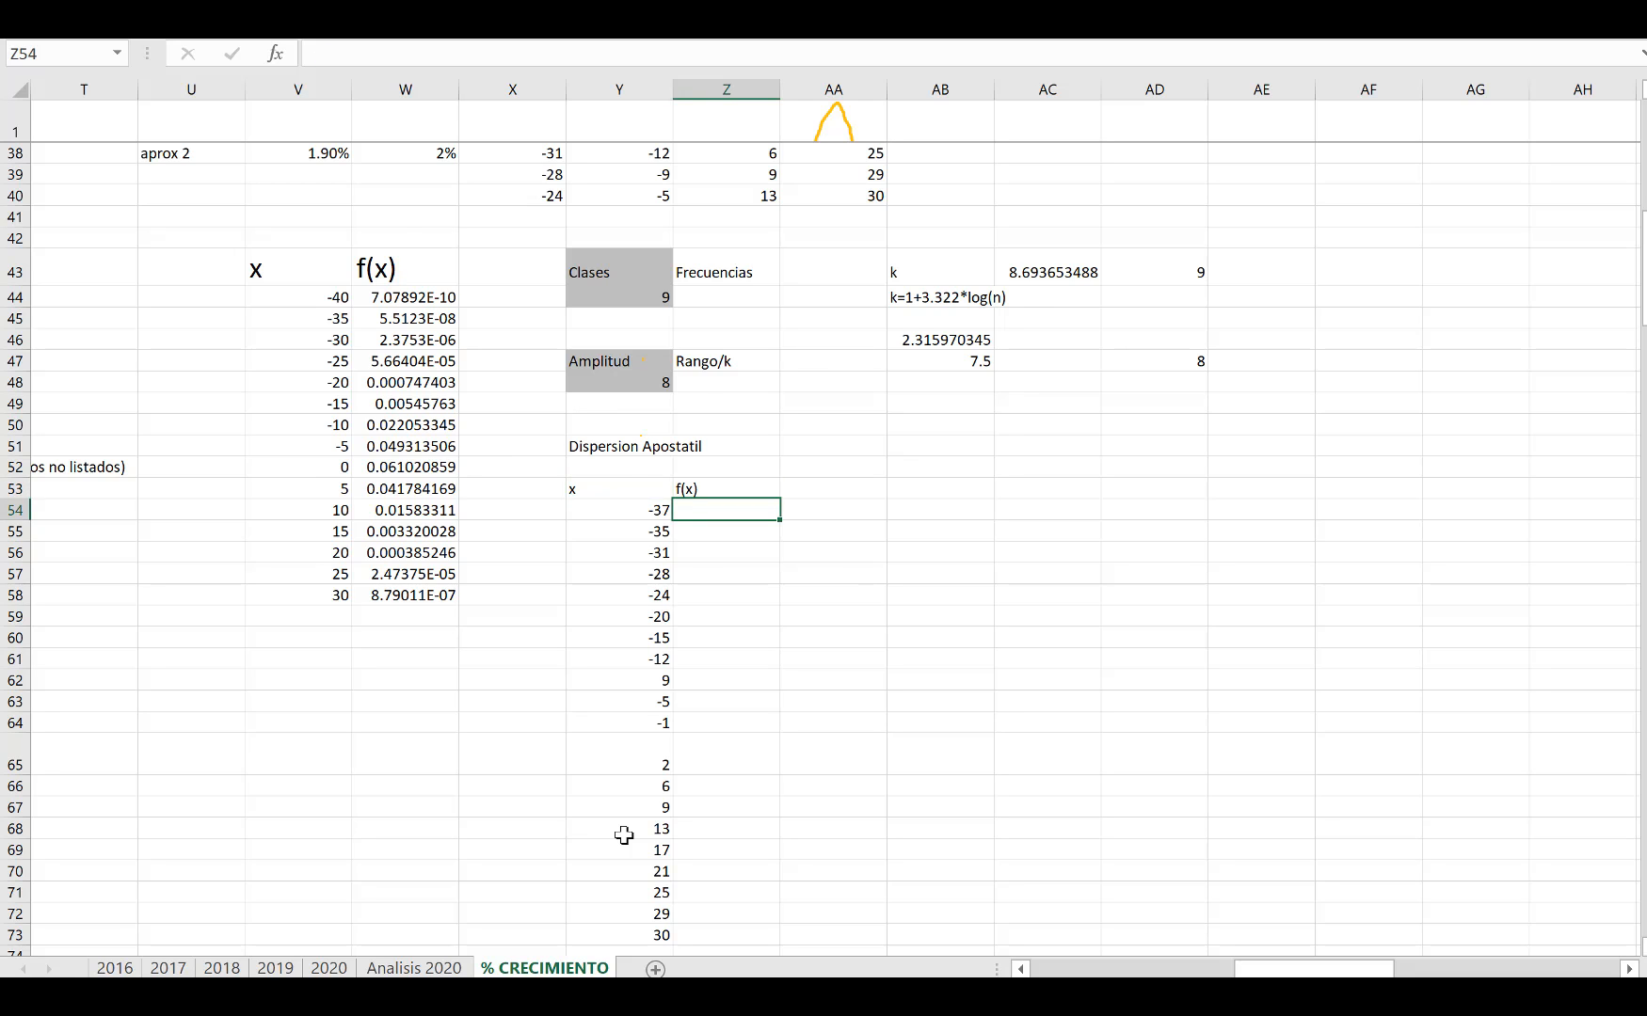
scroll(624, 835, up, 5)
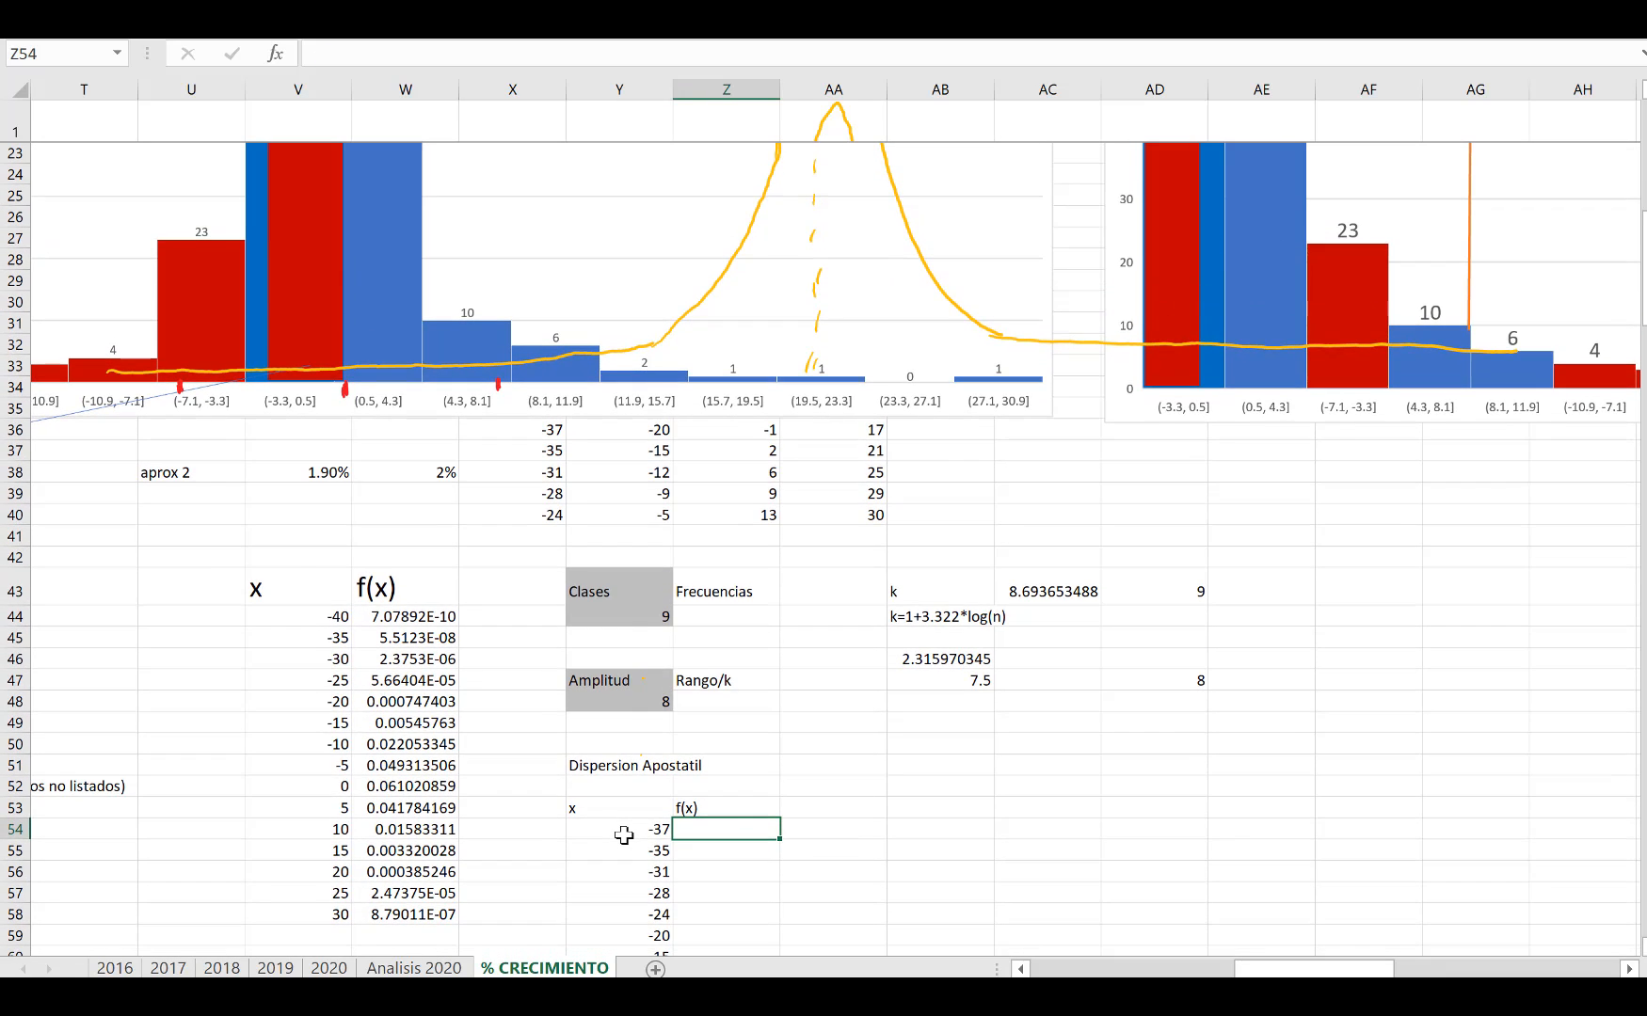
scroll(624, 836, left, 5)
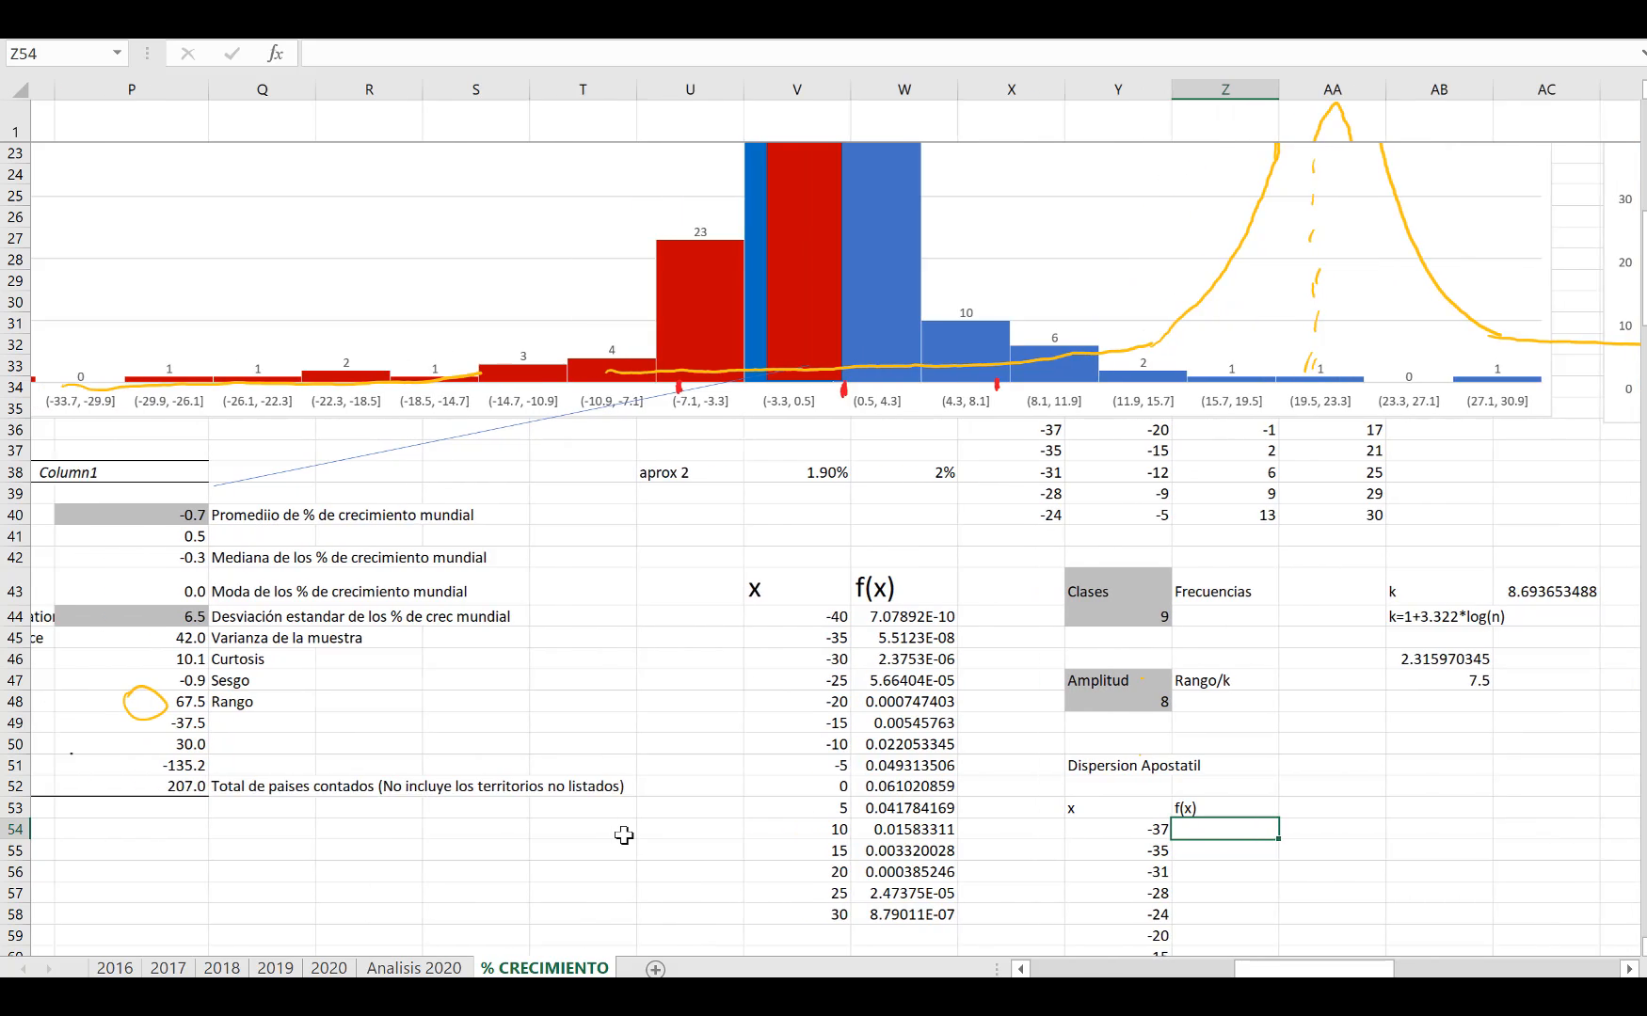
scroll(624, 836, left, 2)
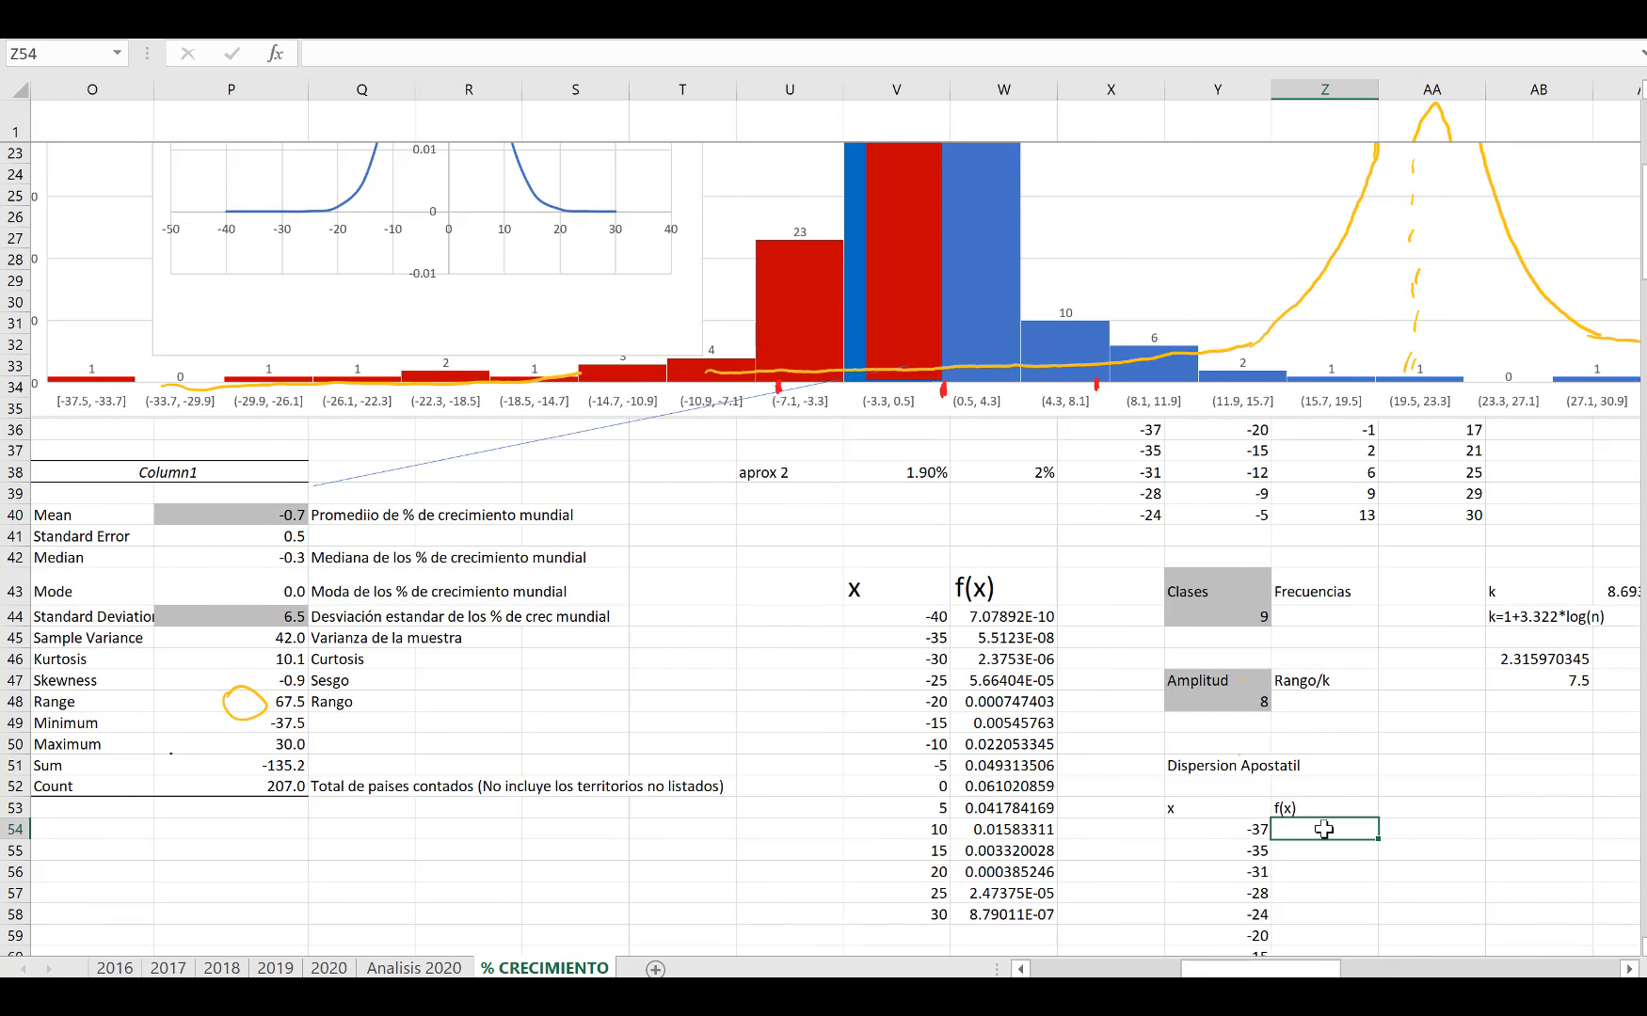
text(1)
key(Return)
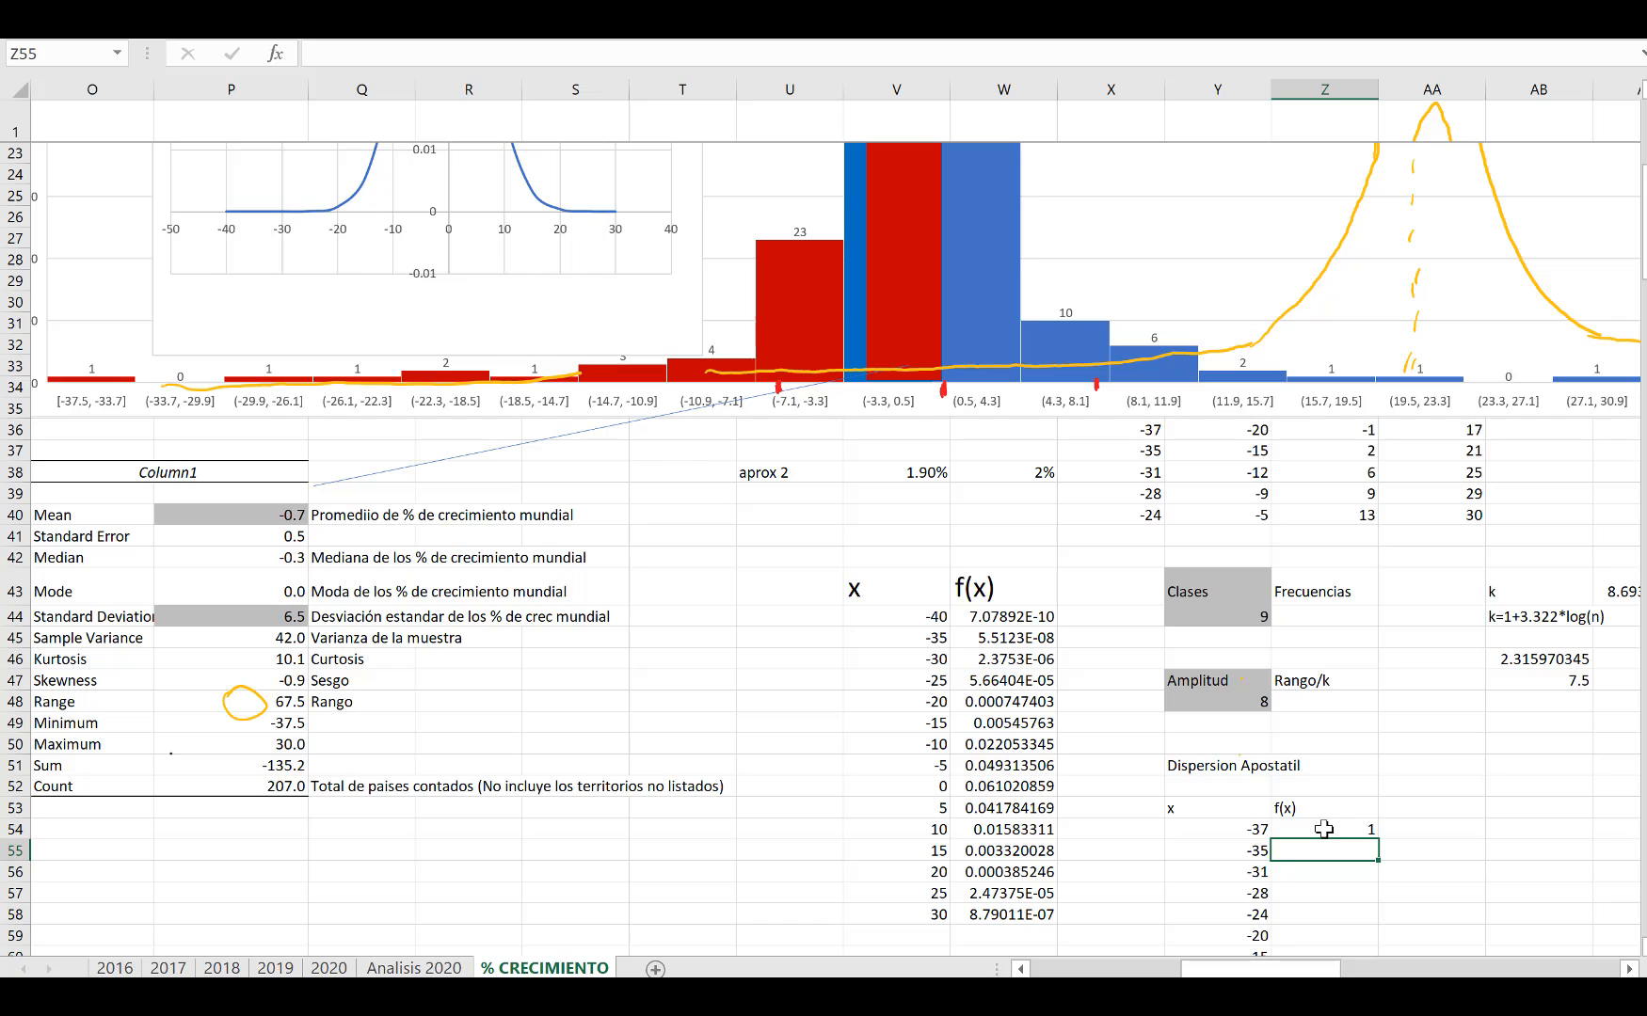
key(Return)
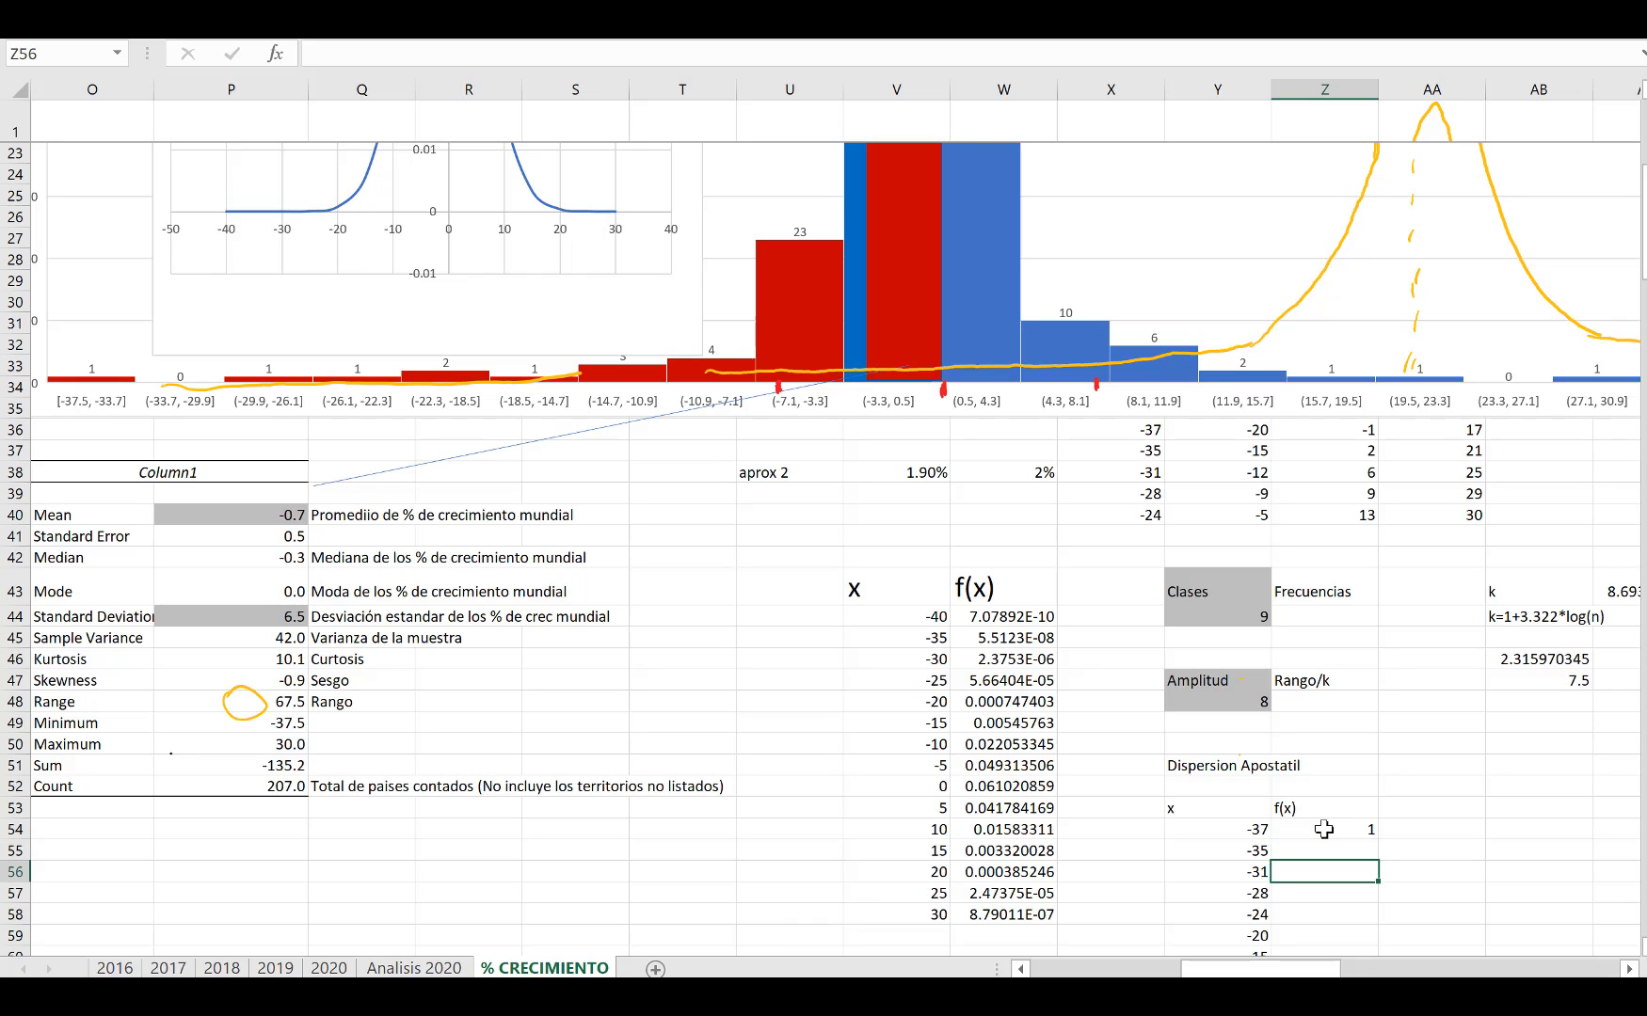
key(Return)
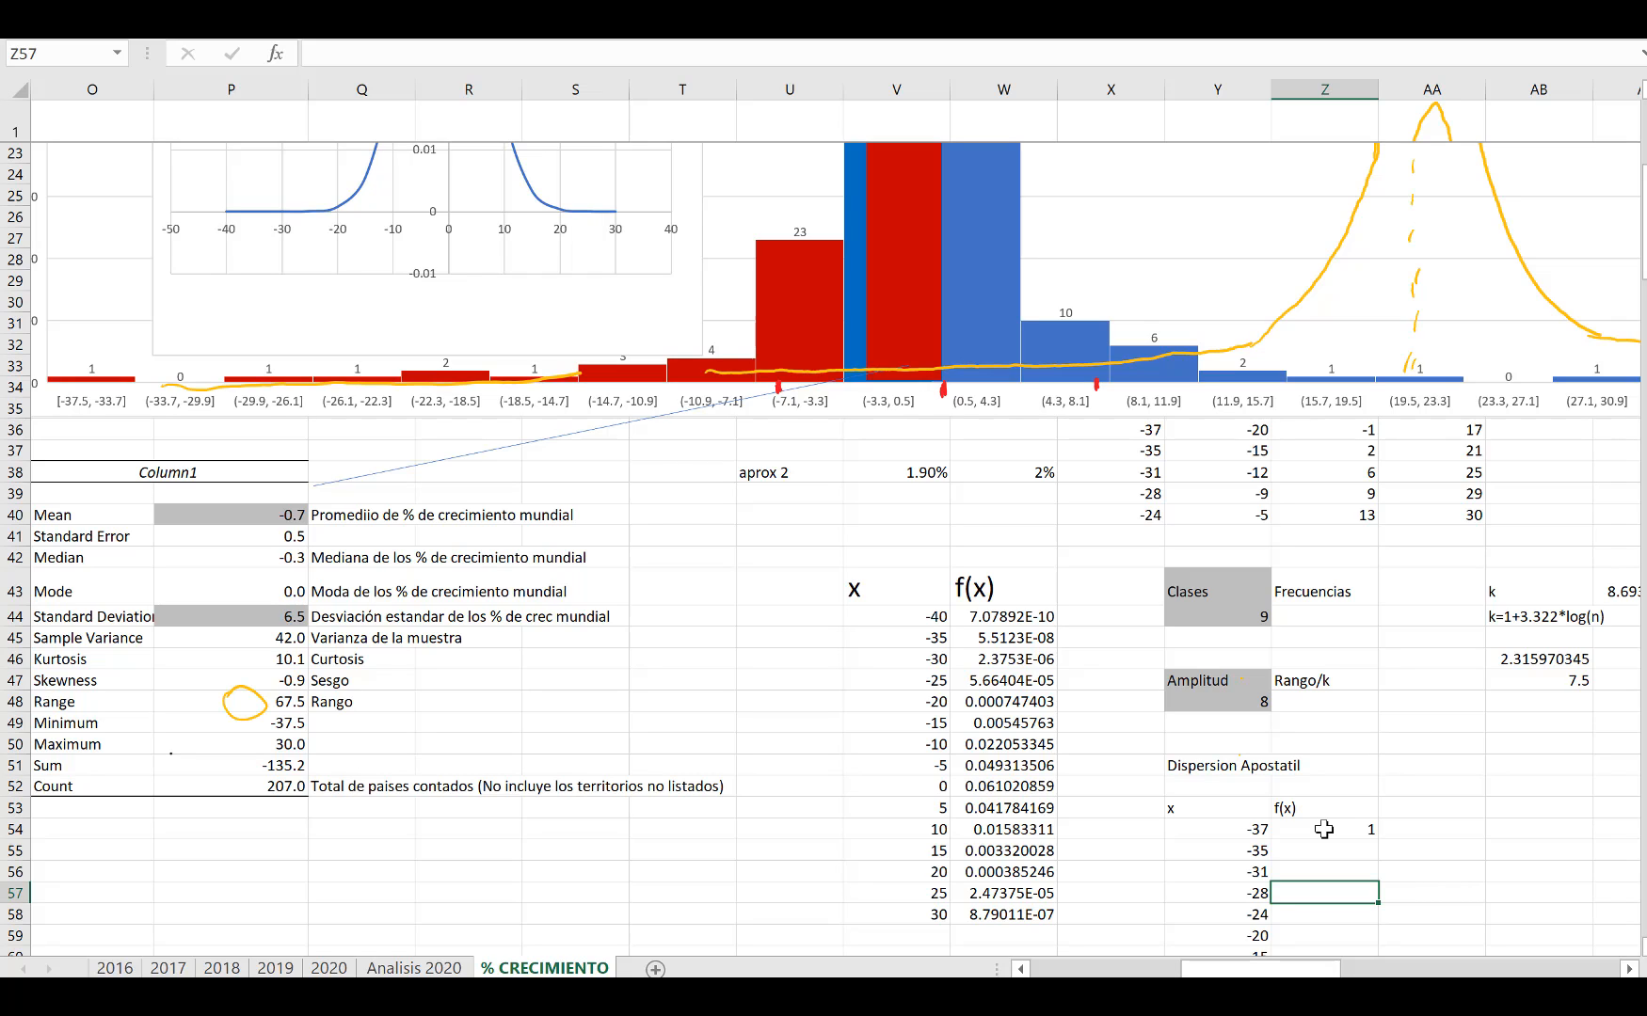
text(1)
key(Return)
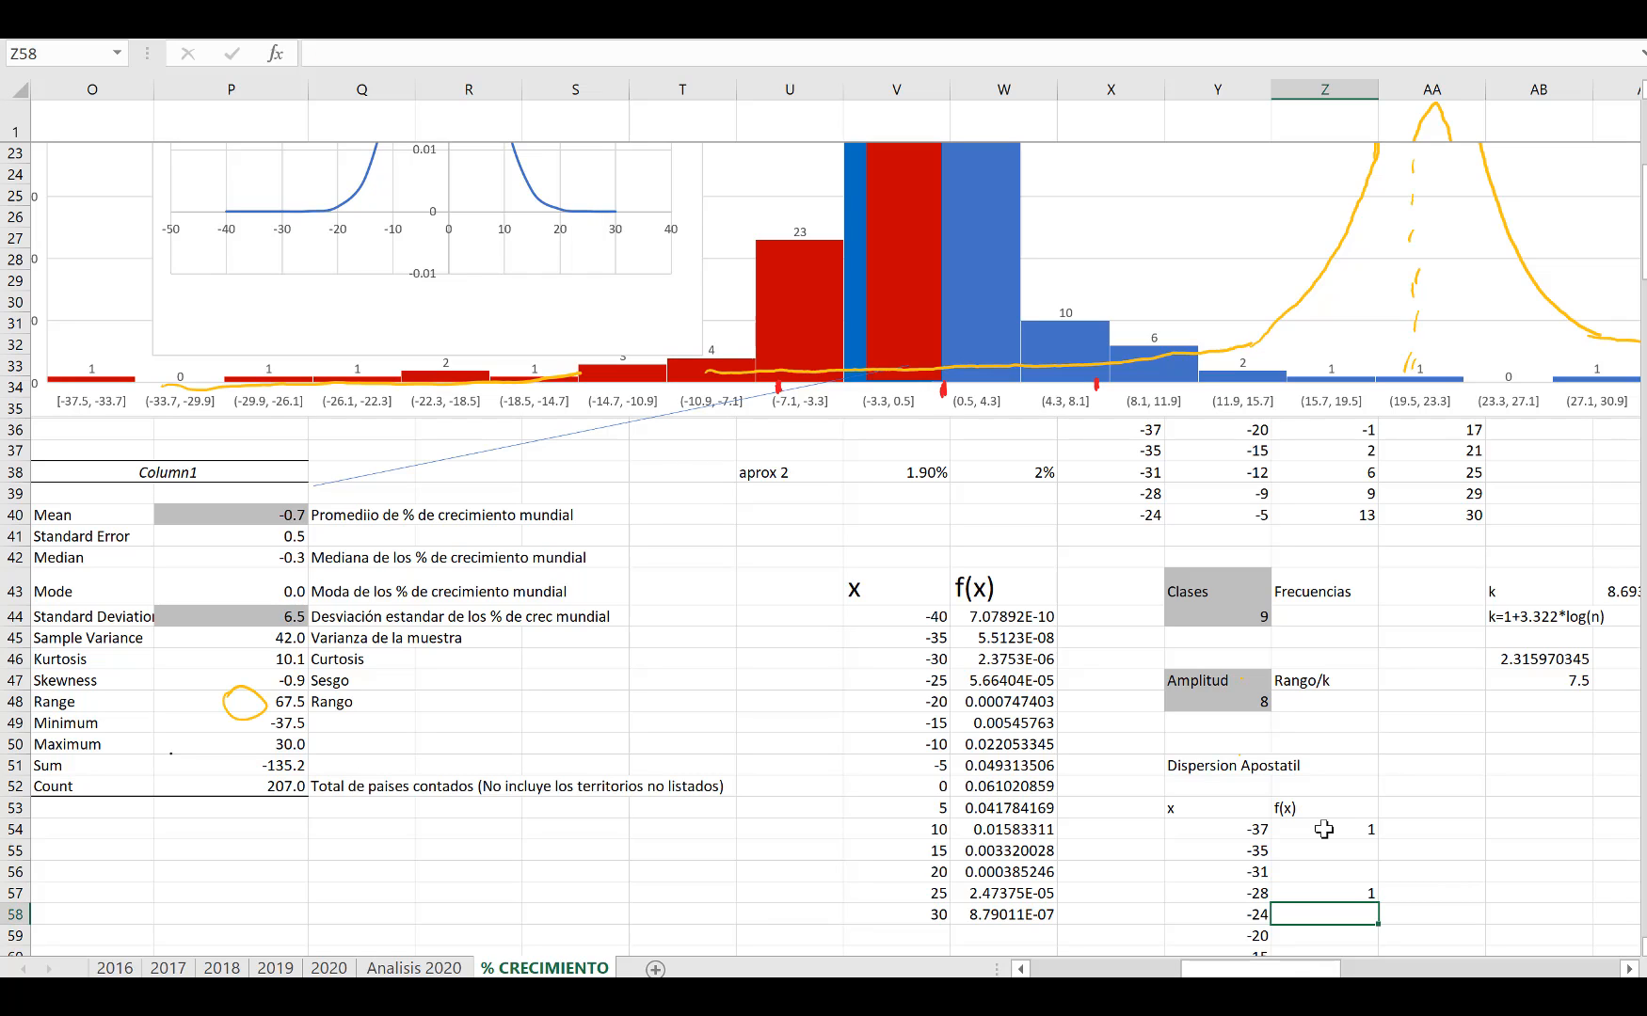
Step: Enter the histogram frequencies 1, 2, 1 and 3 in Z58:Z61 for the x values -24 to -12
text(1)
key(Return)
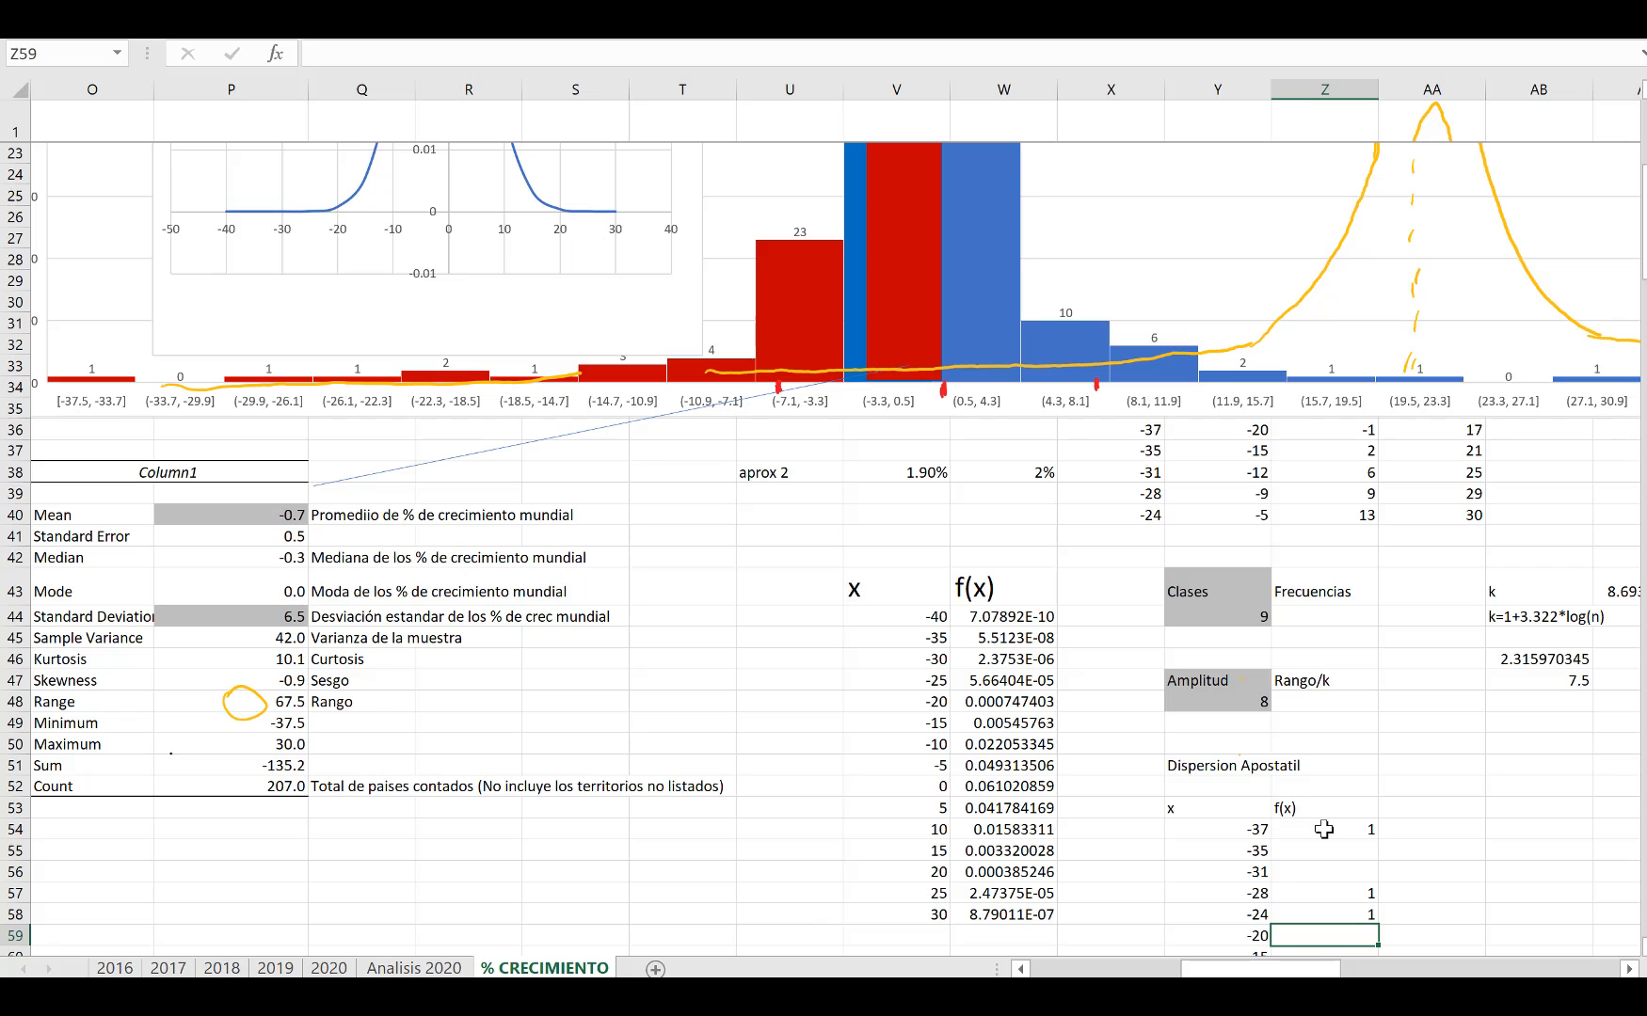
text(2)
key(Return)
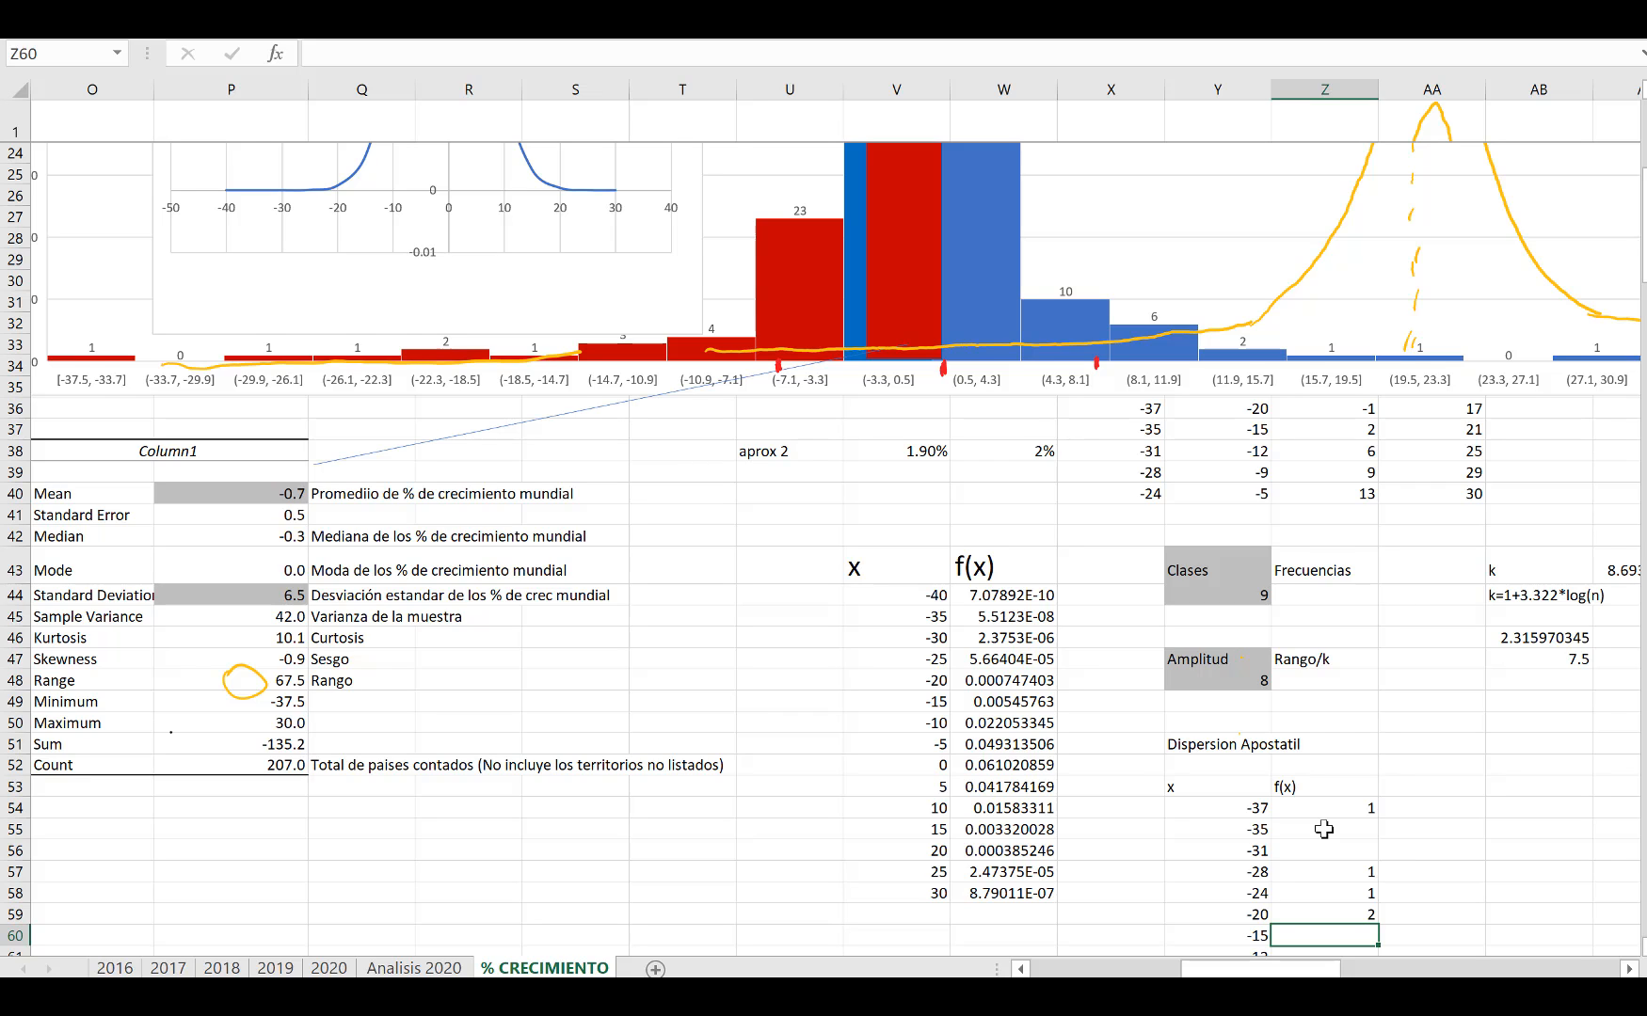
text(1)
key(Return)
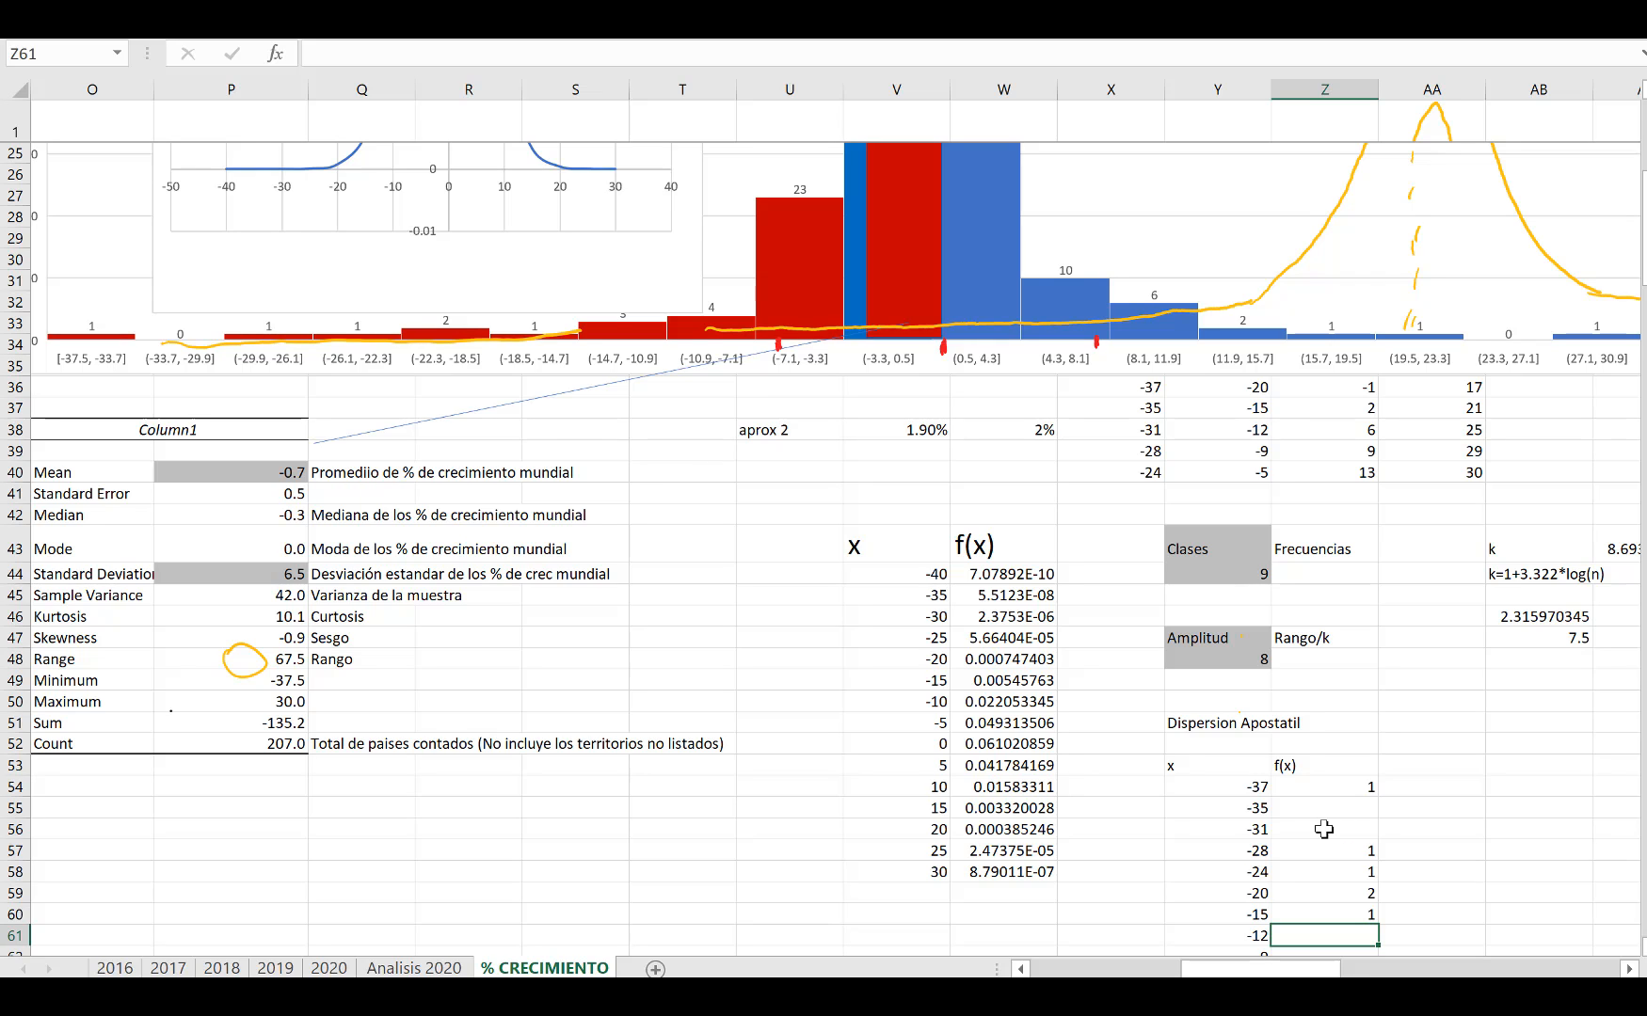
text(3)
key(Return)
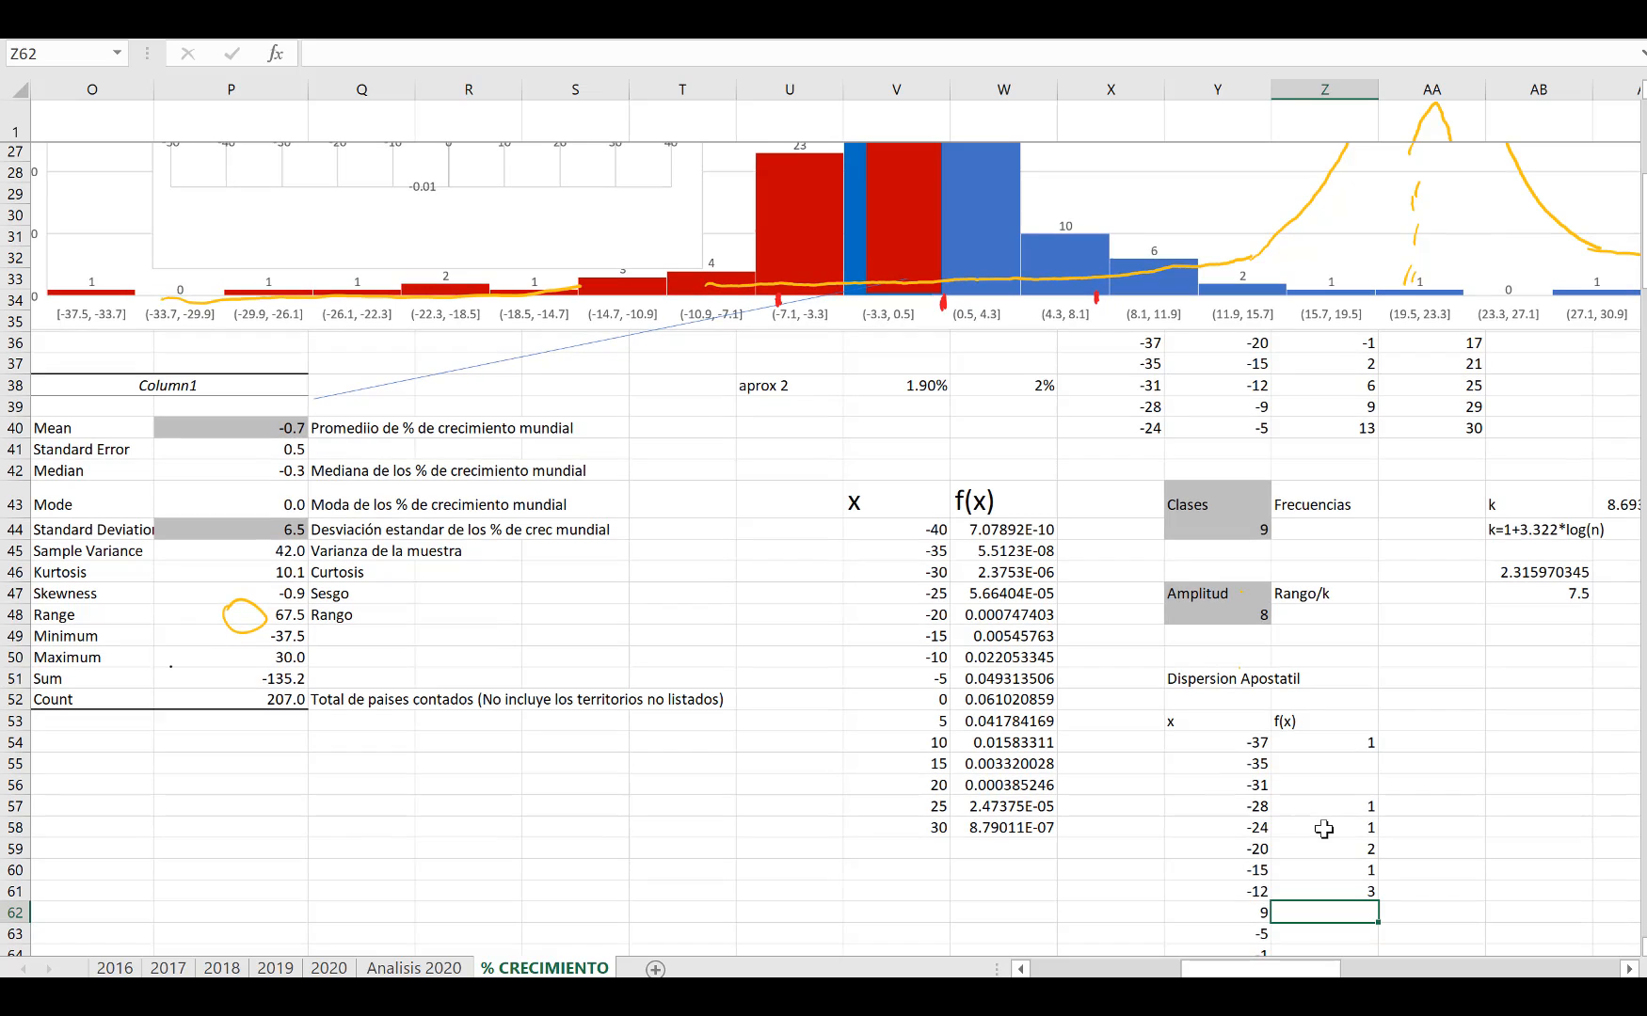
Step: Correct Y62 to -9, and enter the histogram frequencies 4, 23, 91, 59, 10, 6, 1, 1 in Z62:Z69 and 1 in Z73
key(Left)
text(-9)
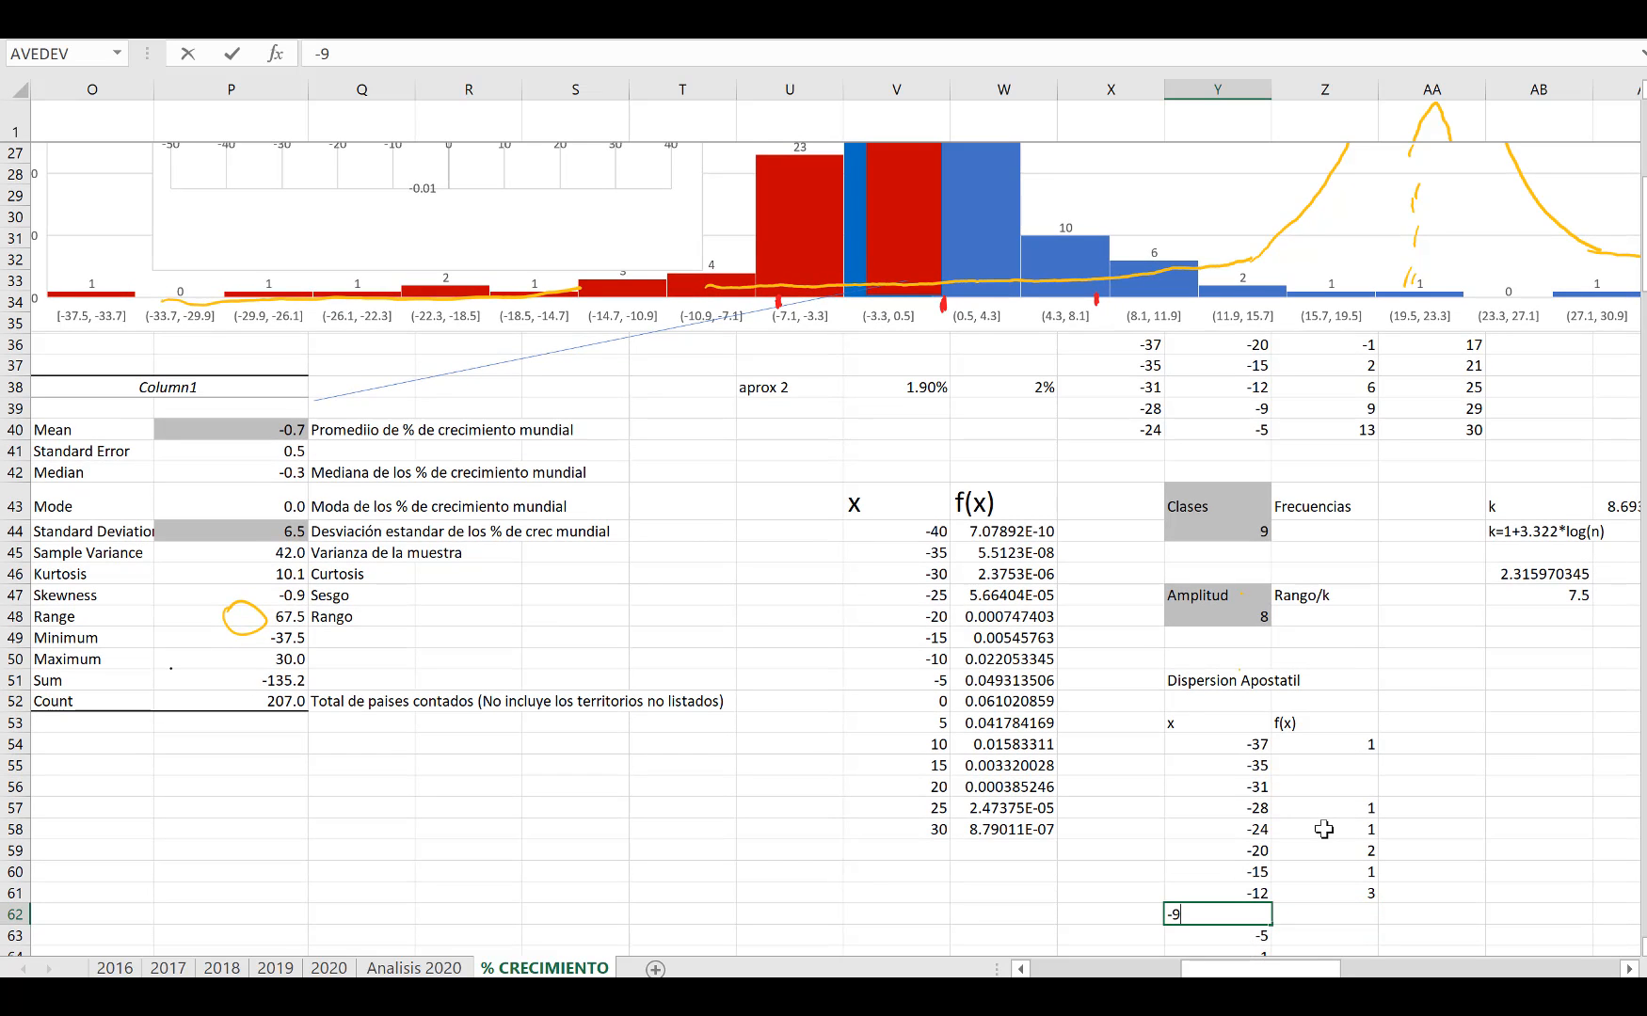
key(Right)
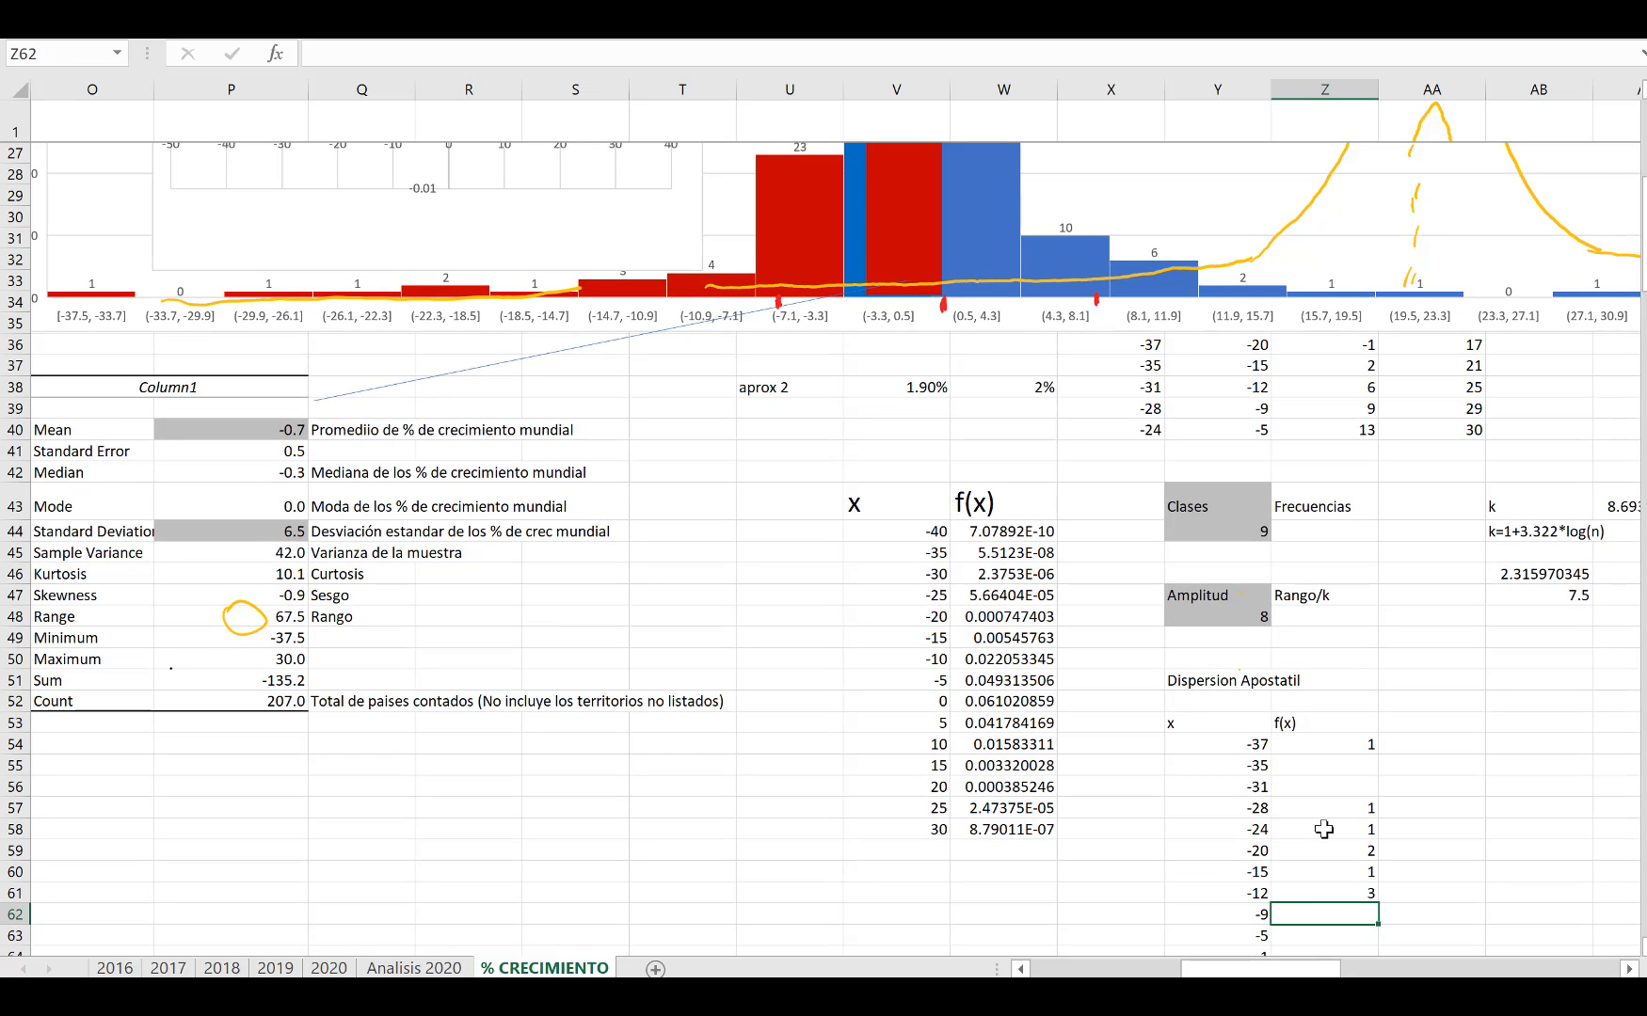
text(4)
key(Return)
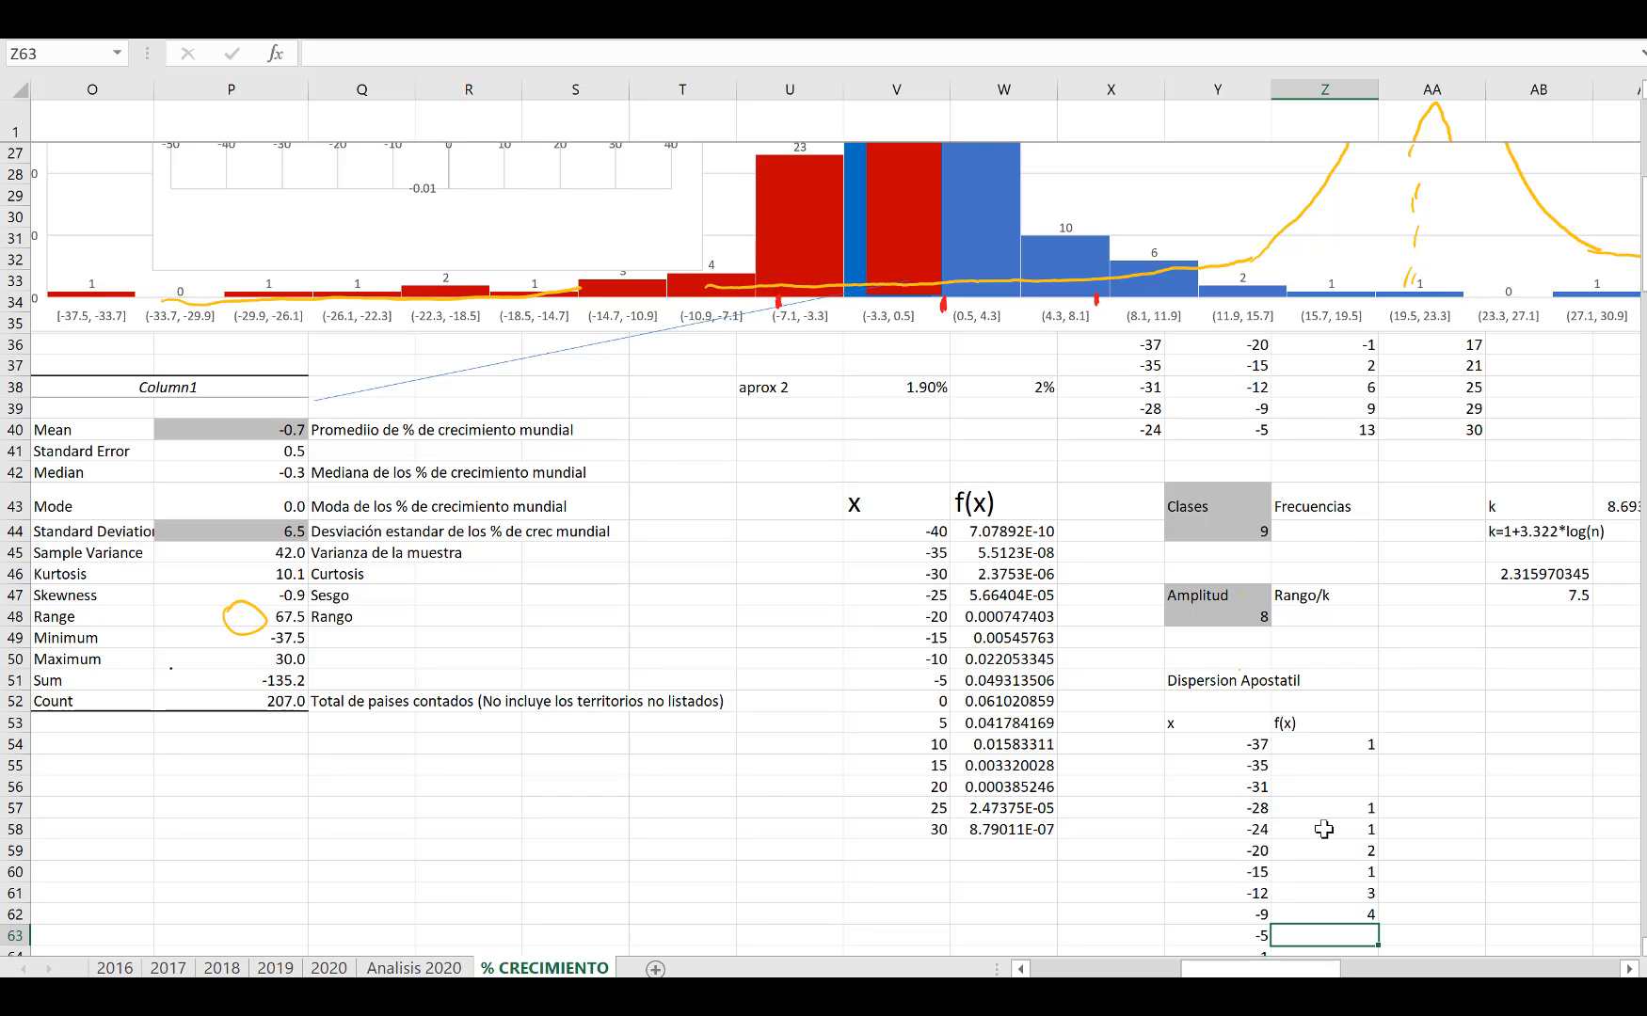
text(23 91 59 )
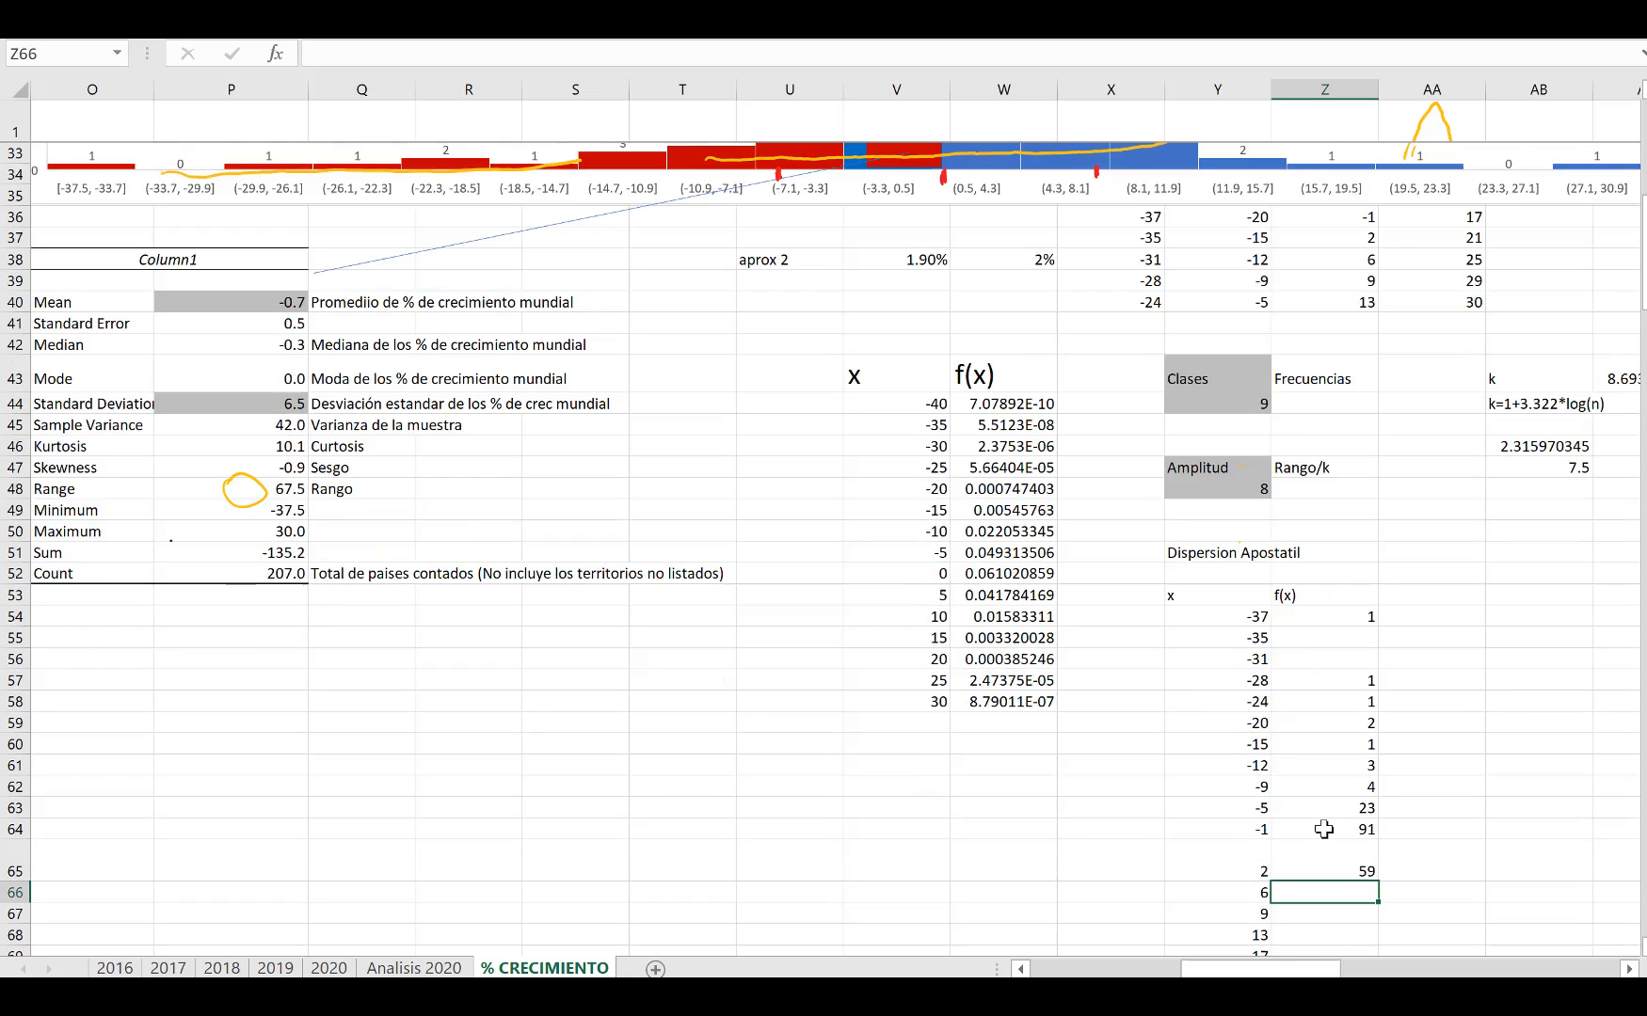
text(10 6 1 1)
Step: Chart the x and f(x) values in Y54:Z73 as a smooth-line scatter plot and place it below the statistics table
scroll(1324, 829, down, 2)
drag(1232, 446, 1302, 870)
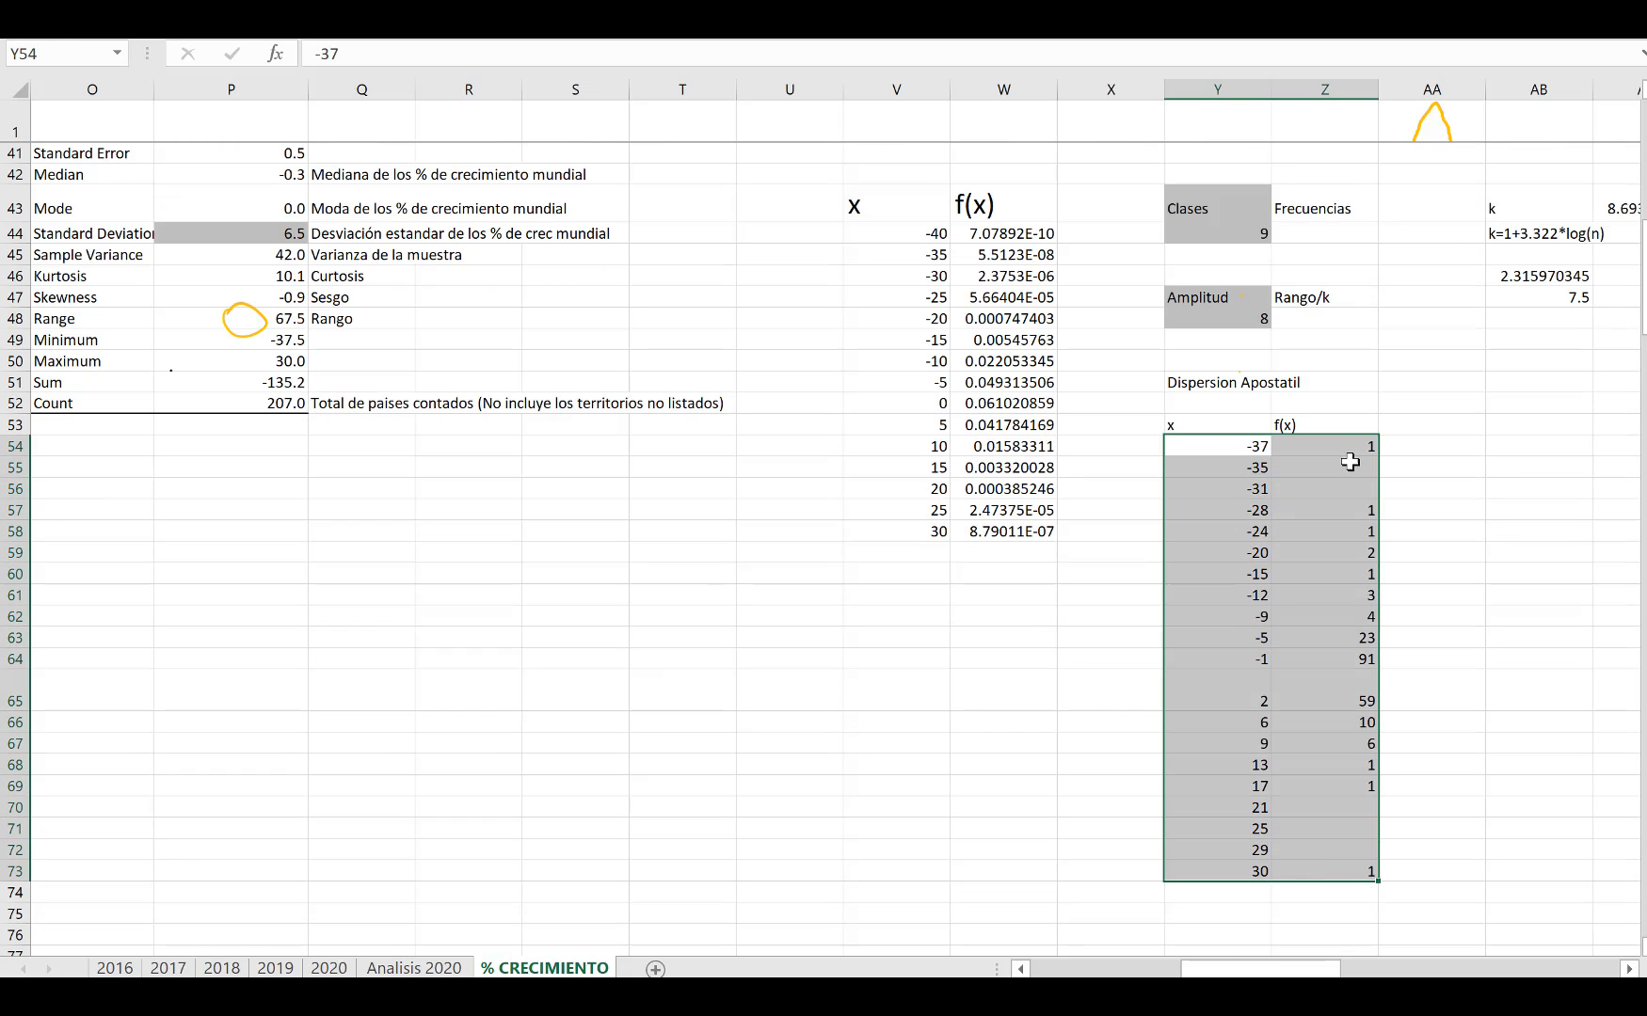
key(alt+F1)
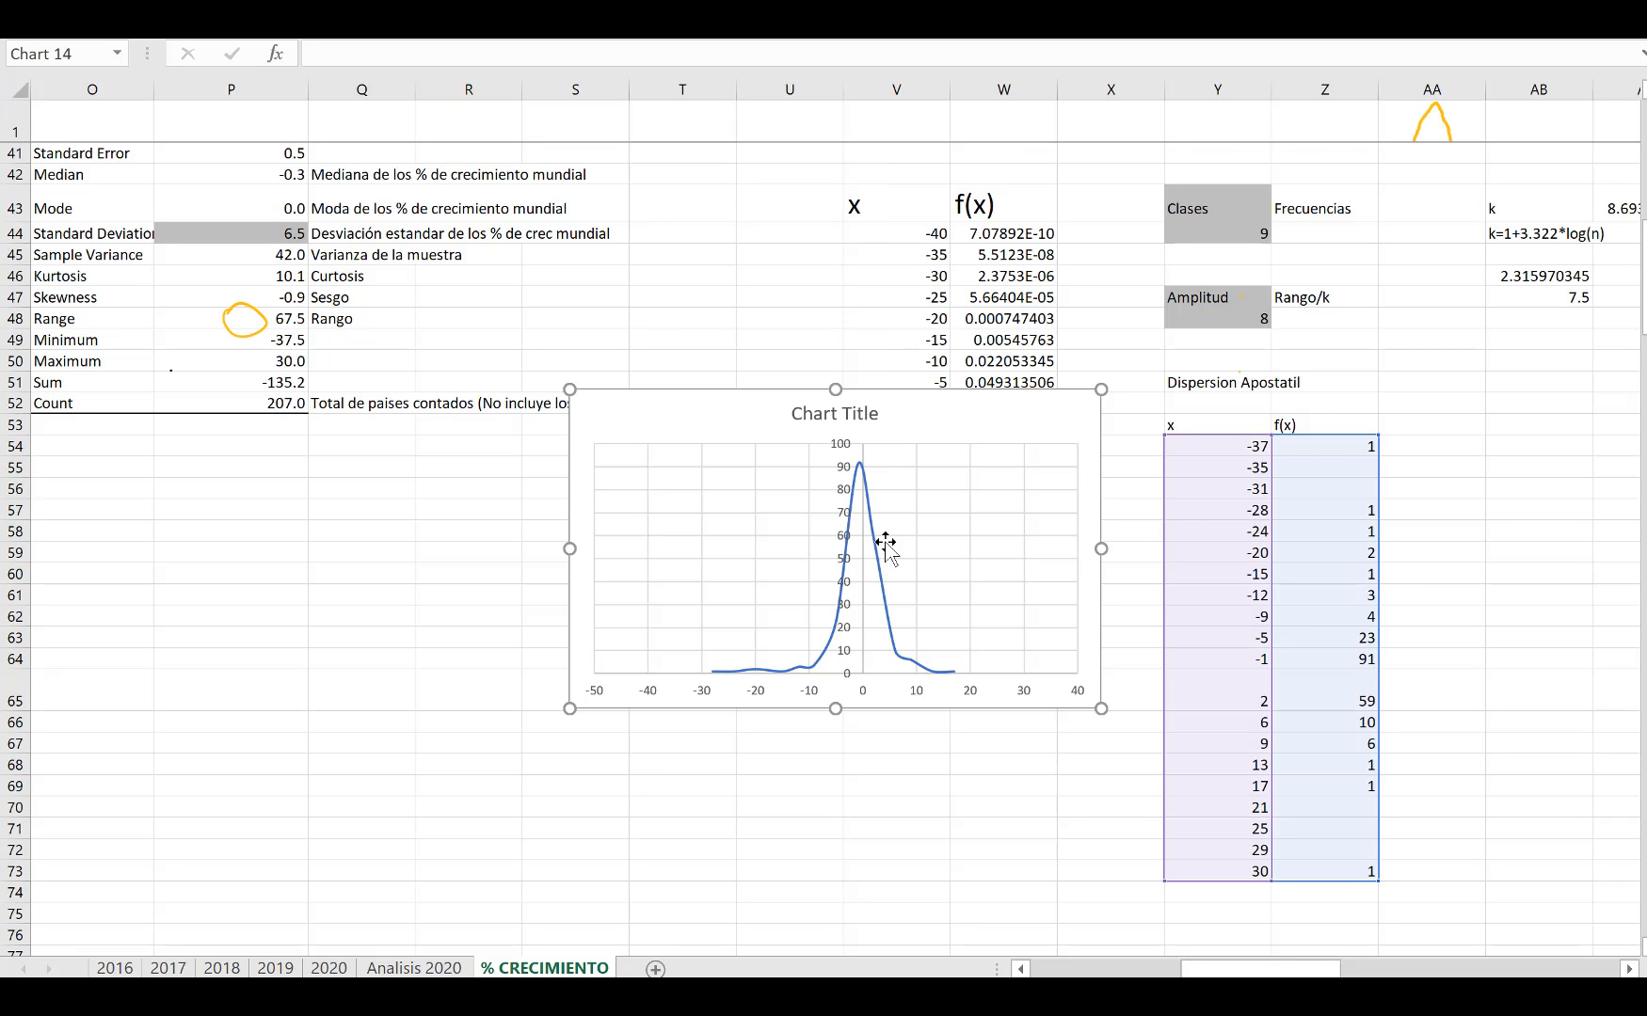
drag(872, 422, 716, 501)
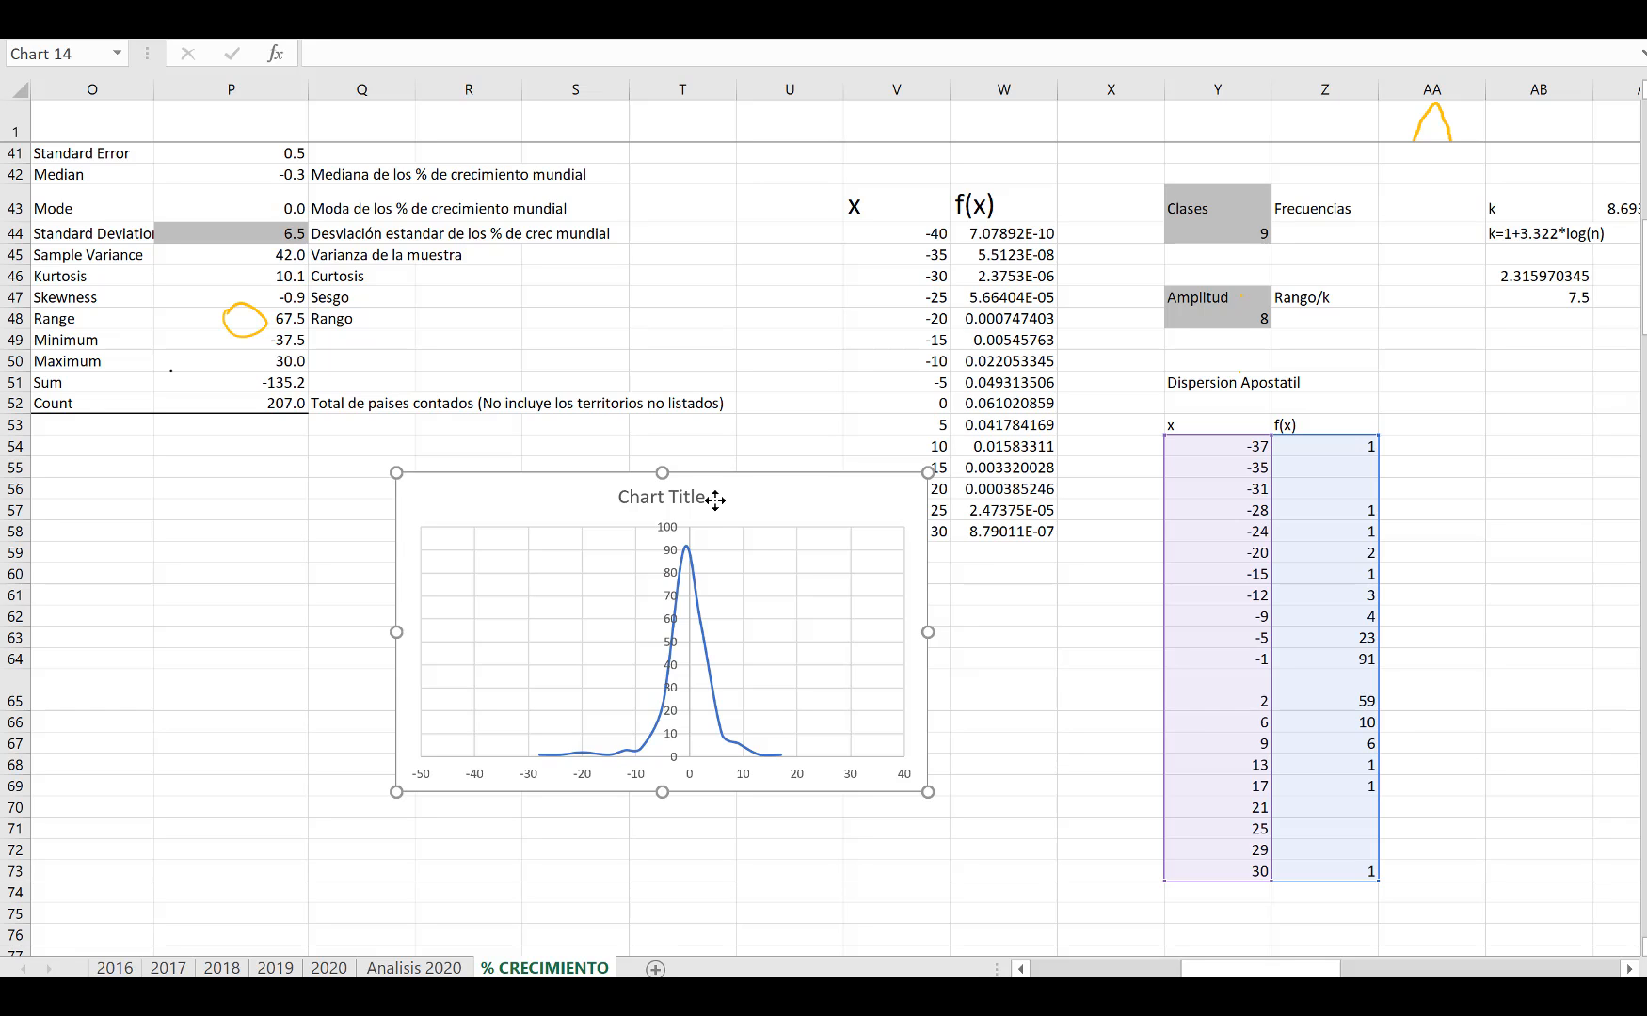
Step: Move the new frequency chart up beside the normal curve chart, level with its top edge
ctrl+scroll(715, 501, down, 4)
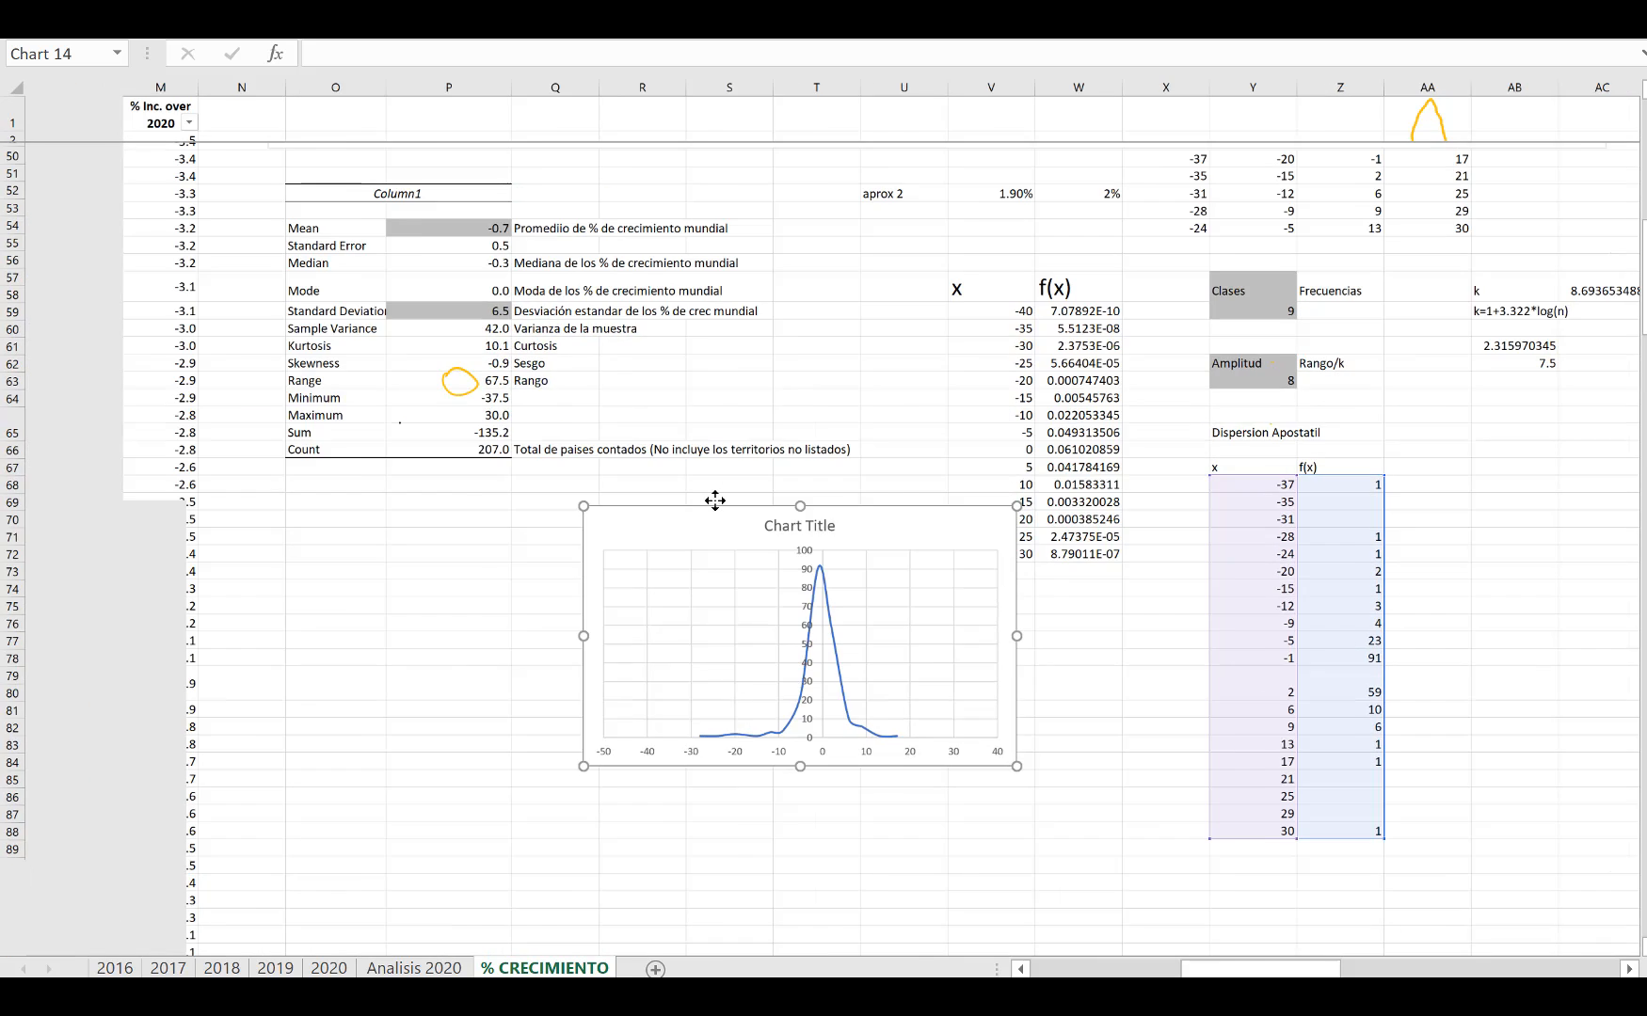
ctrl+scroll(715, 501, up, 2)
ctrl+scroll(715, 500, down, 2)
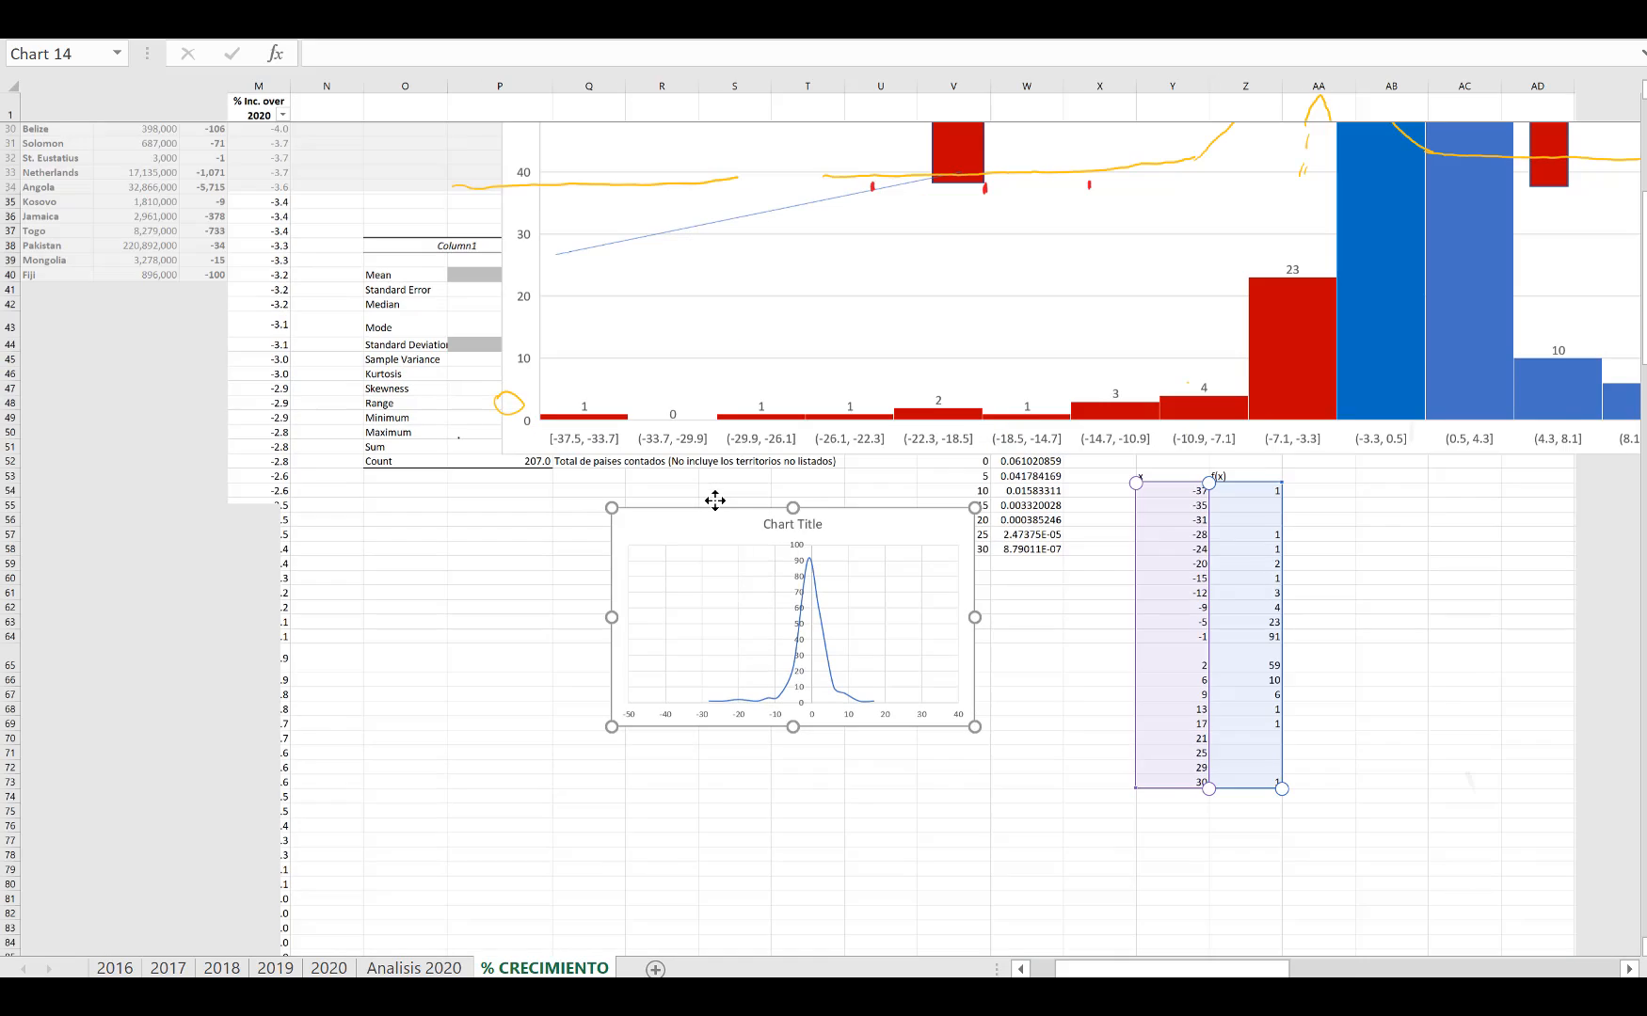
ctrl+scroll(569, 501, down, 1)
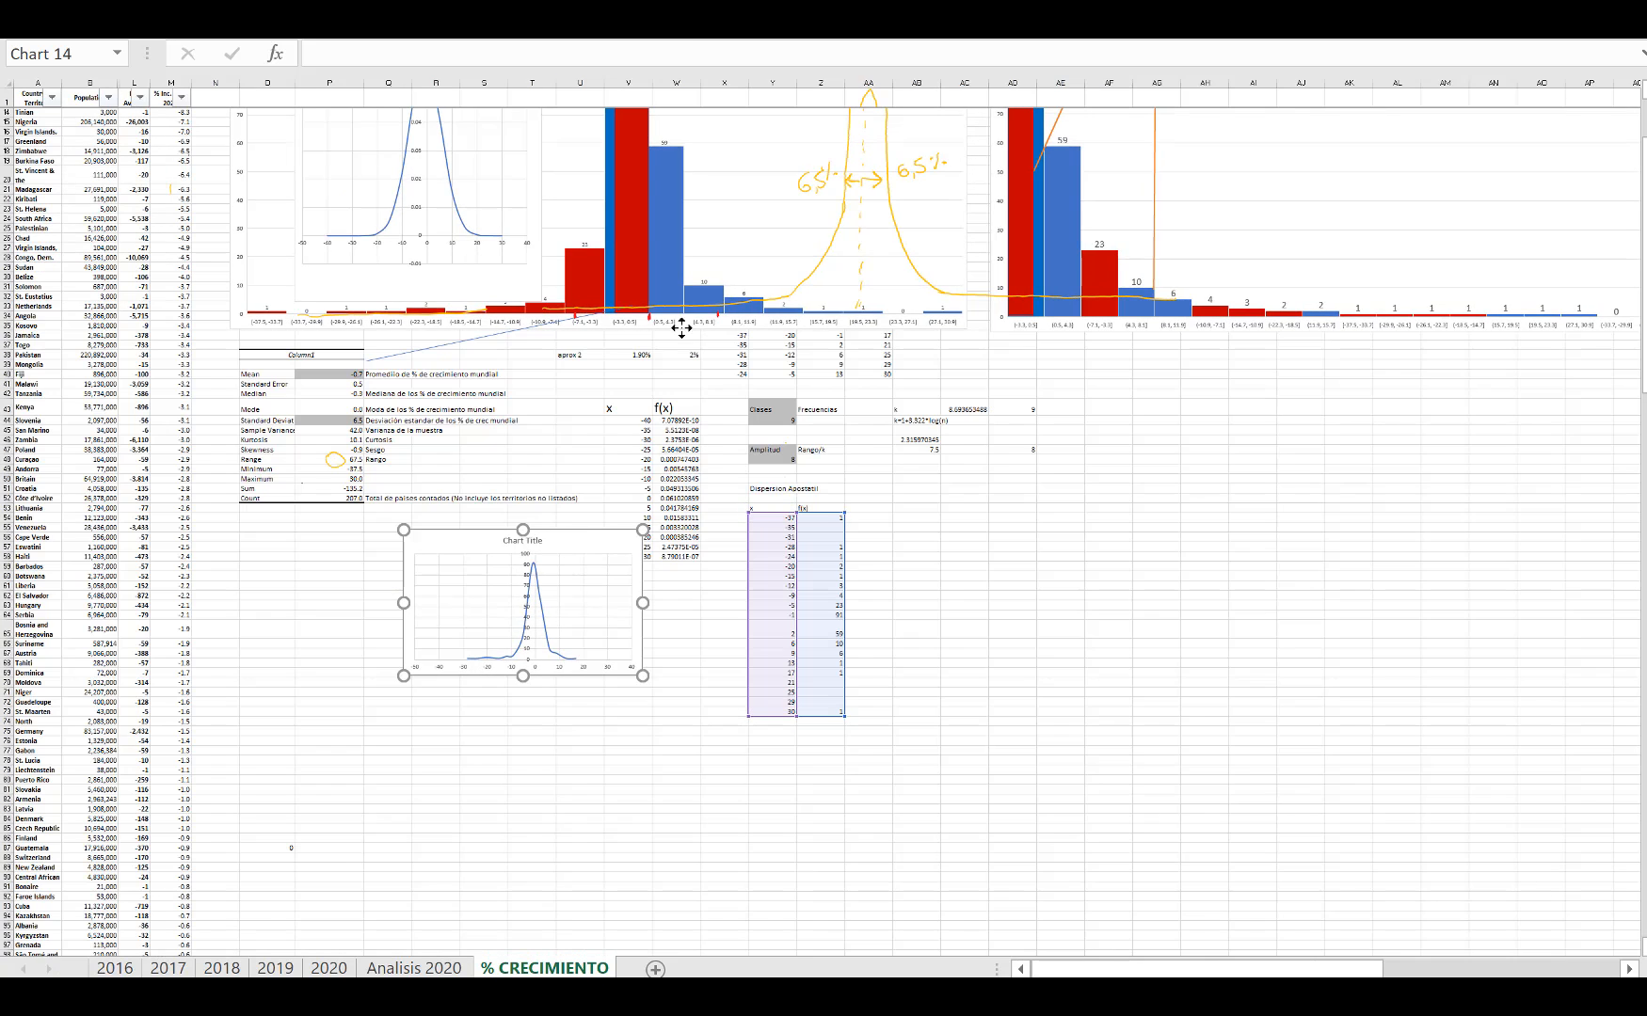
drag(569, 543, 701, 128)
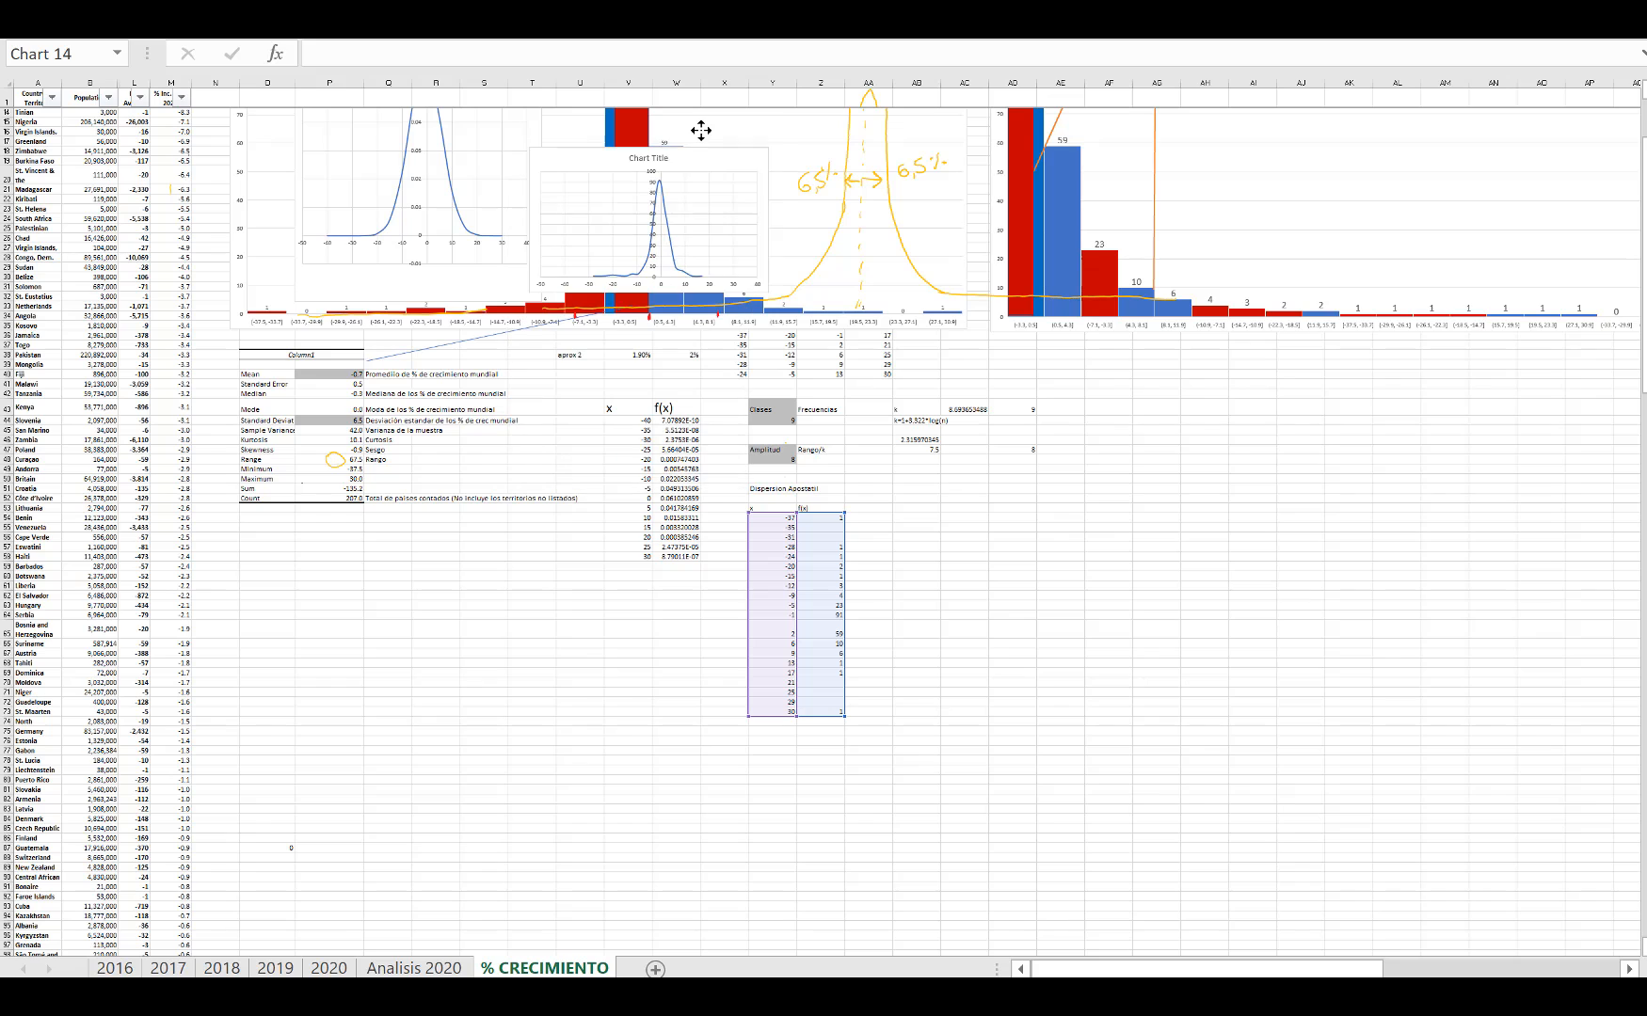
scroll(701, 129, up, 4)
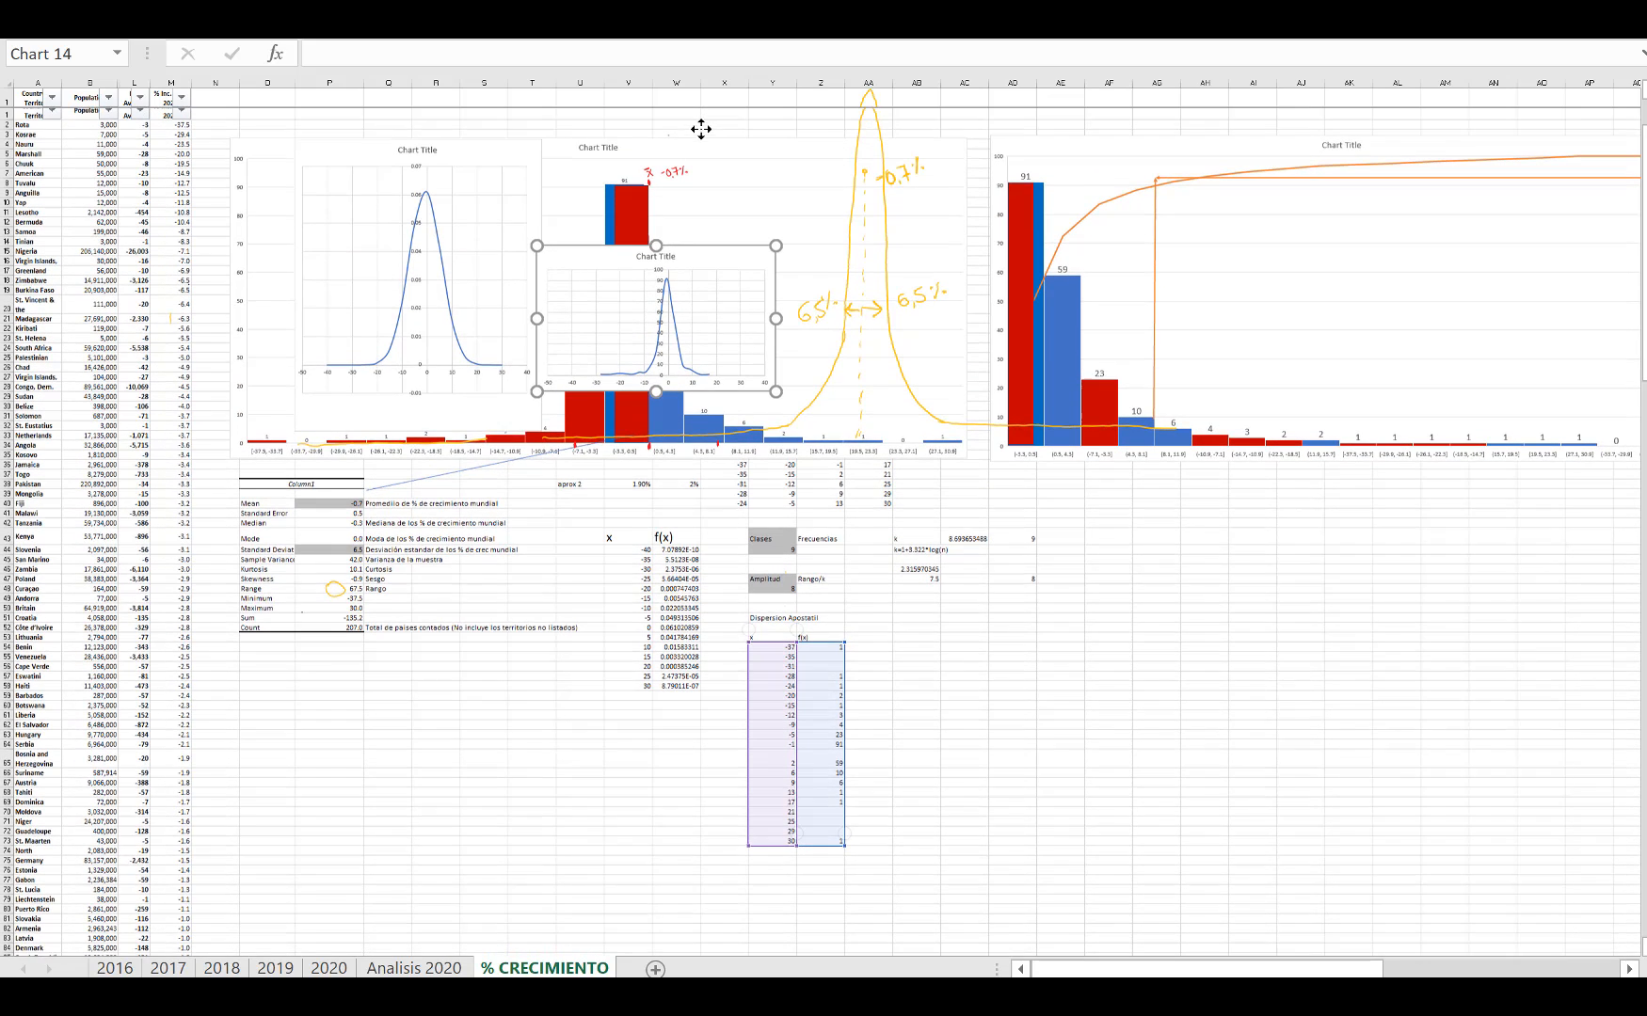
drag(696, 250, 696, 131)
Step: Enlarge the frequency chart to nearly the histogram's height and move it onto the start of the Pareto chart
click(750, 235)
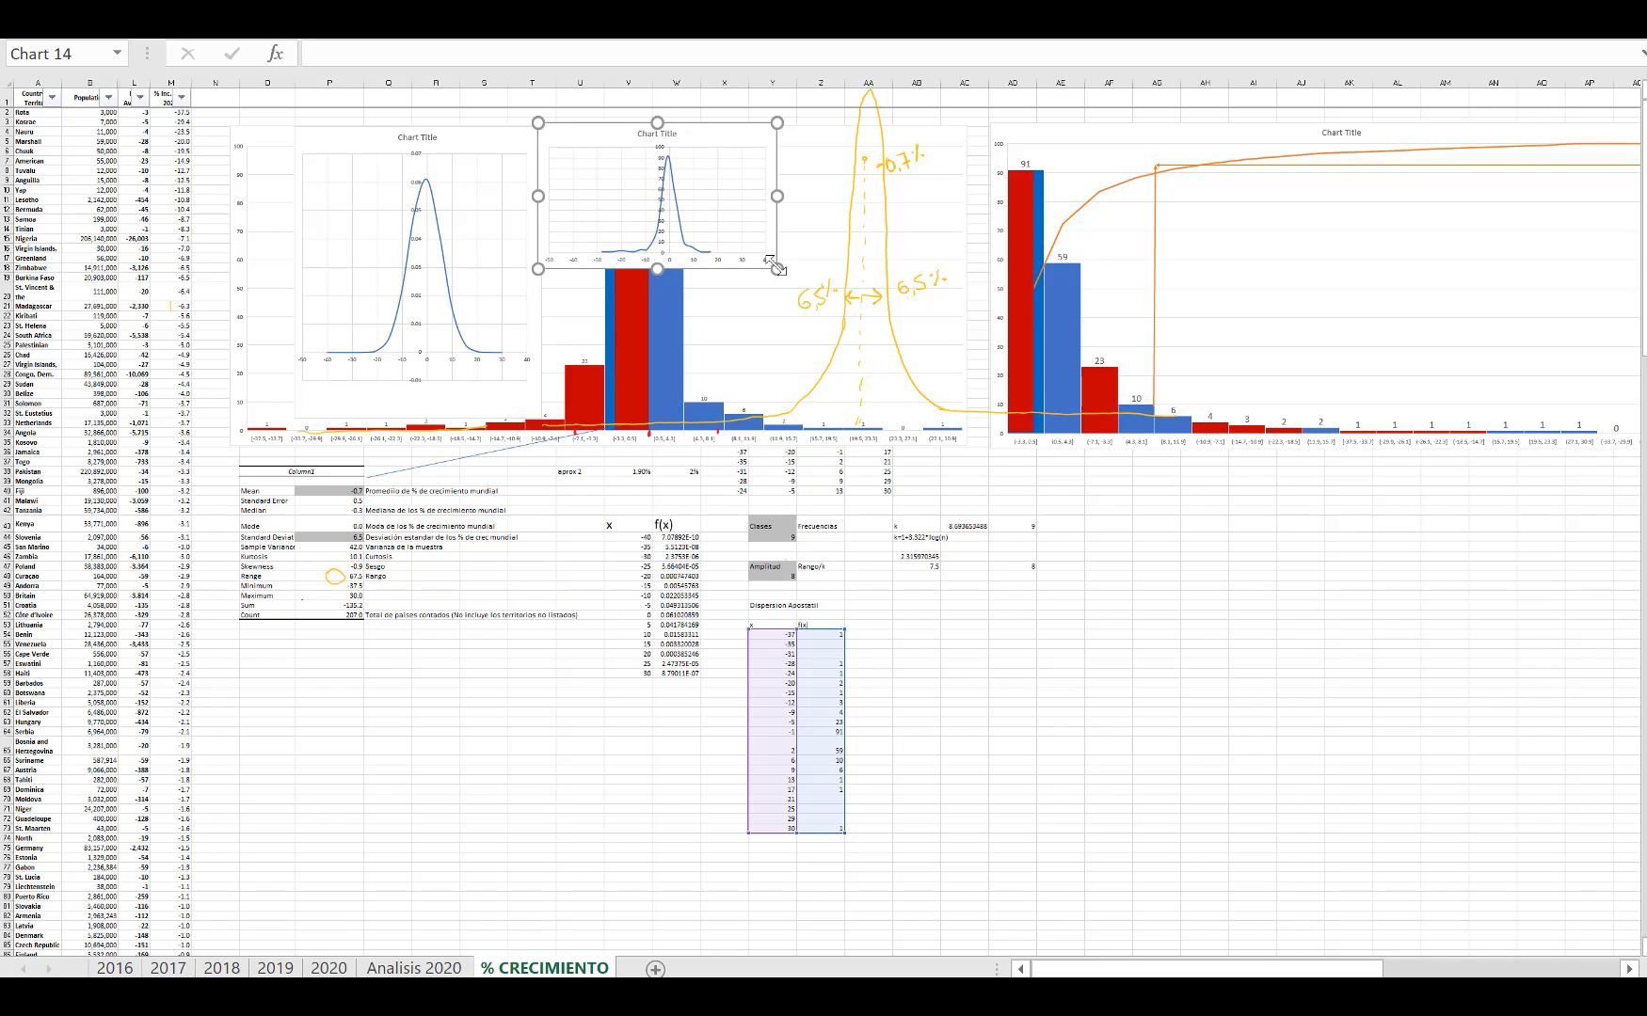
drag(862, 364, 892, 423)
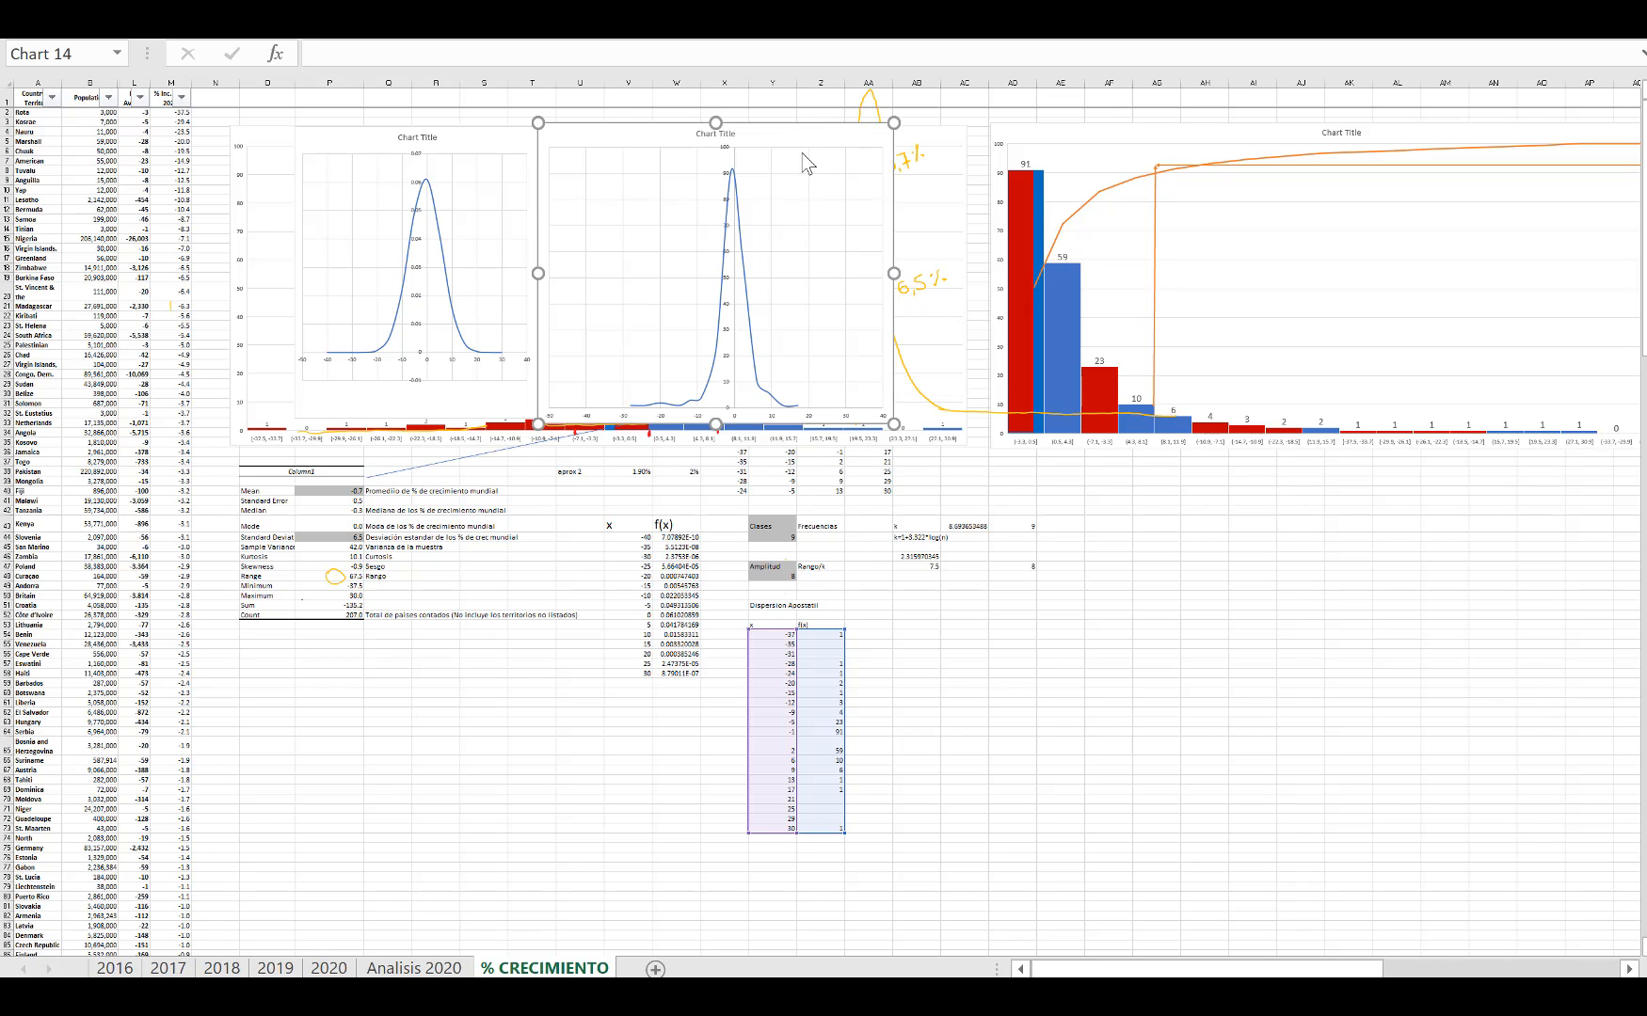
drag(791, 141, 1247, 140)
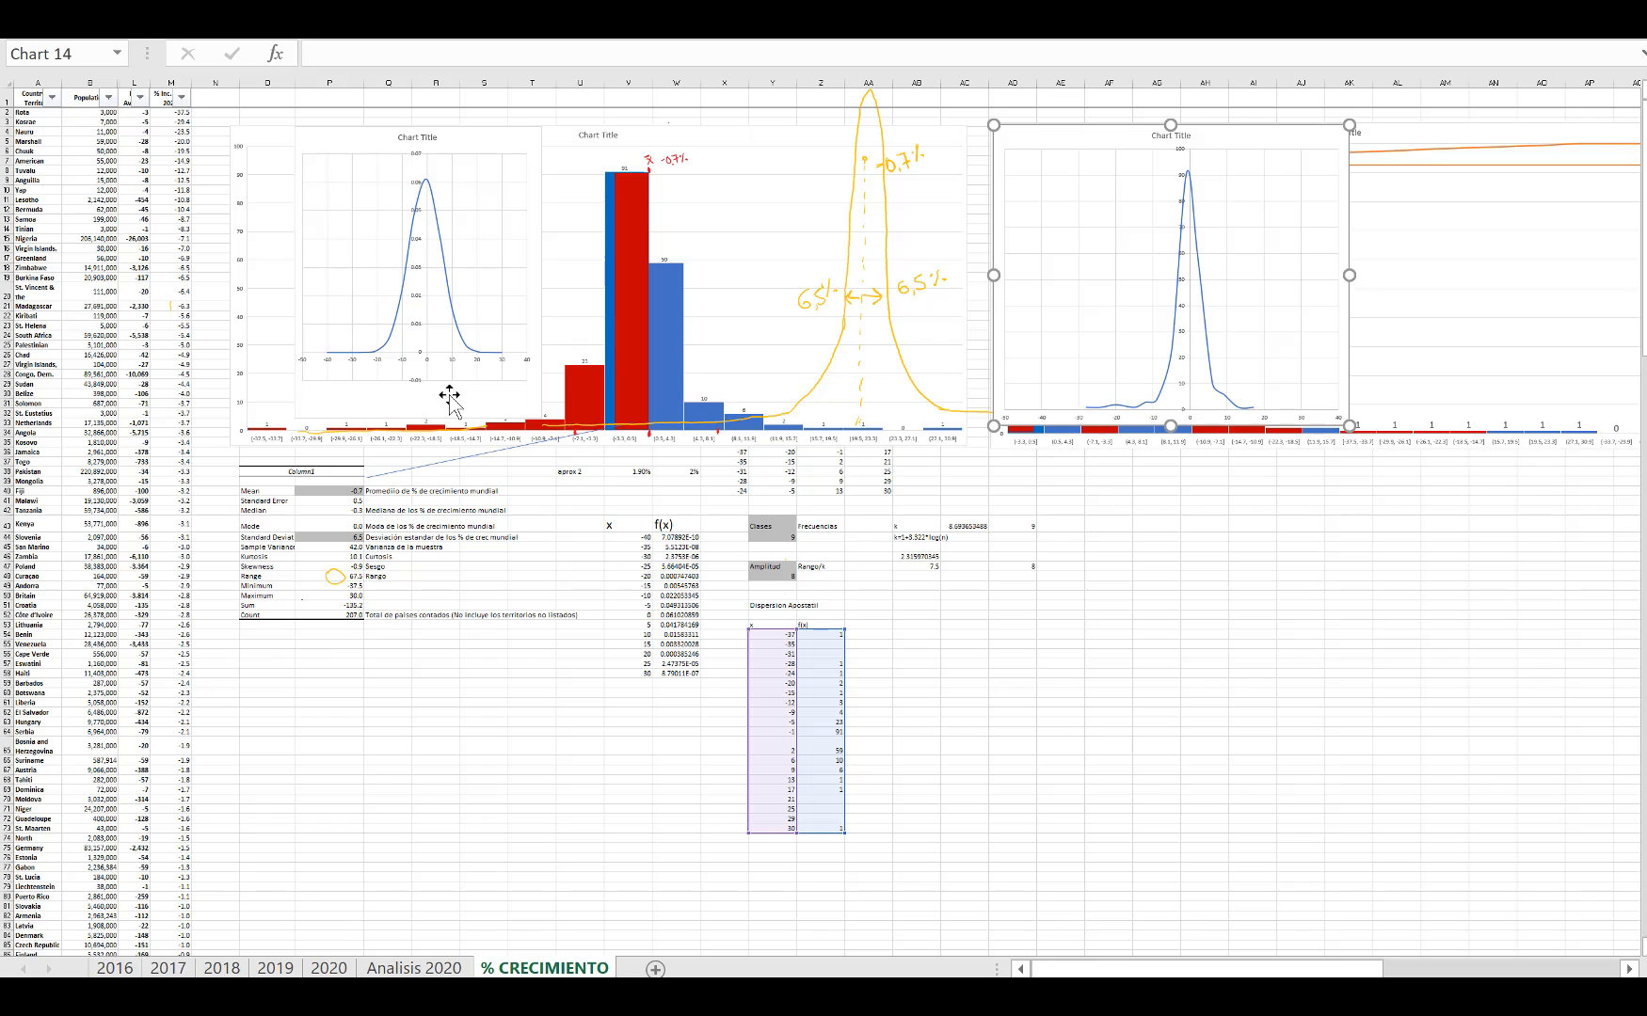
Step: Fine-position the vertical line at about x = -6 under the frequency curve and shorten its upper end to the curve
ctrl+scroll(764, 450, up, 4)
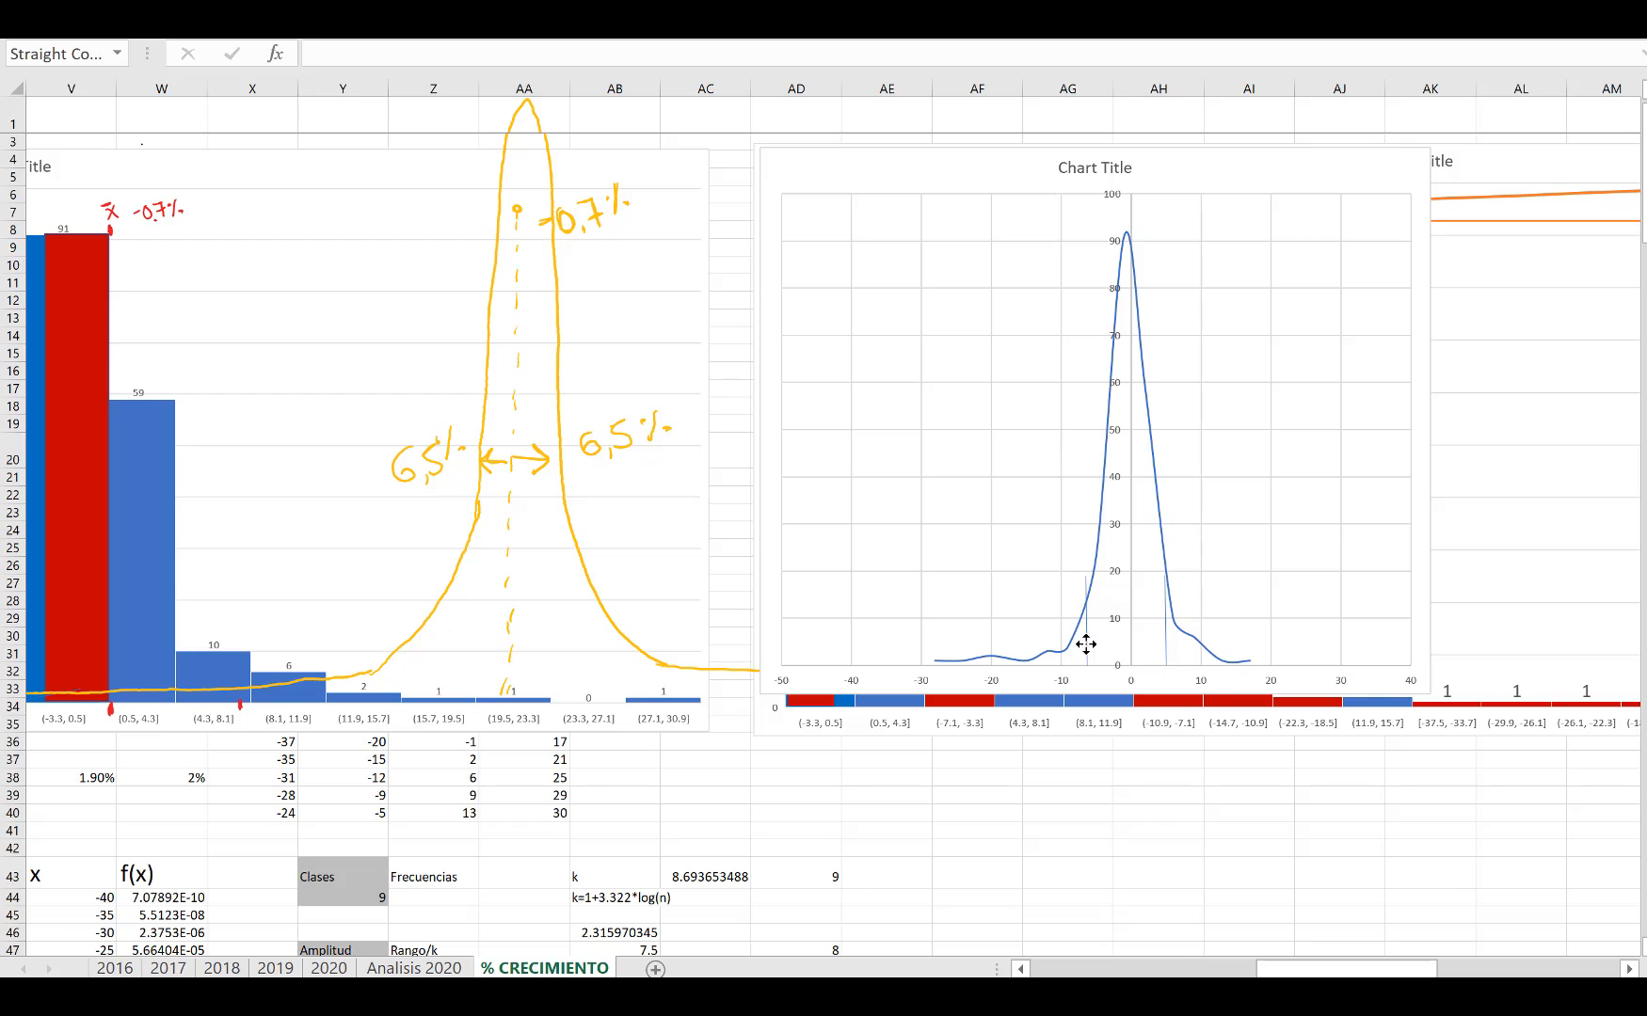
drag(1085, 644, 1082, 643)
drag(1082, 644, 1086, 644)
drag(1087, 643, 1087, 644)
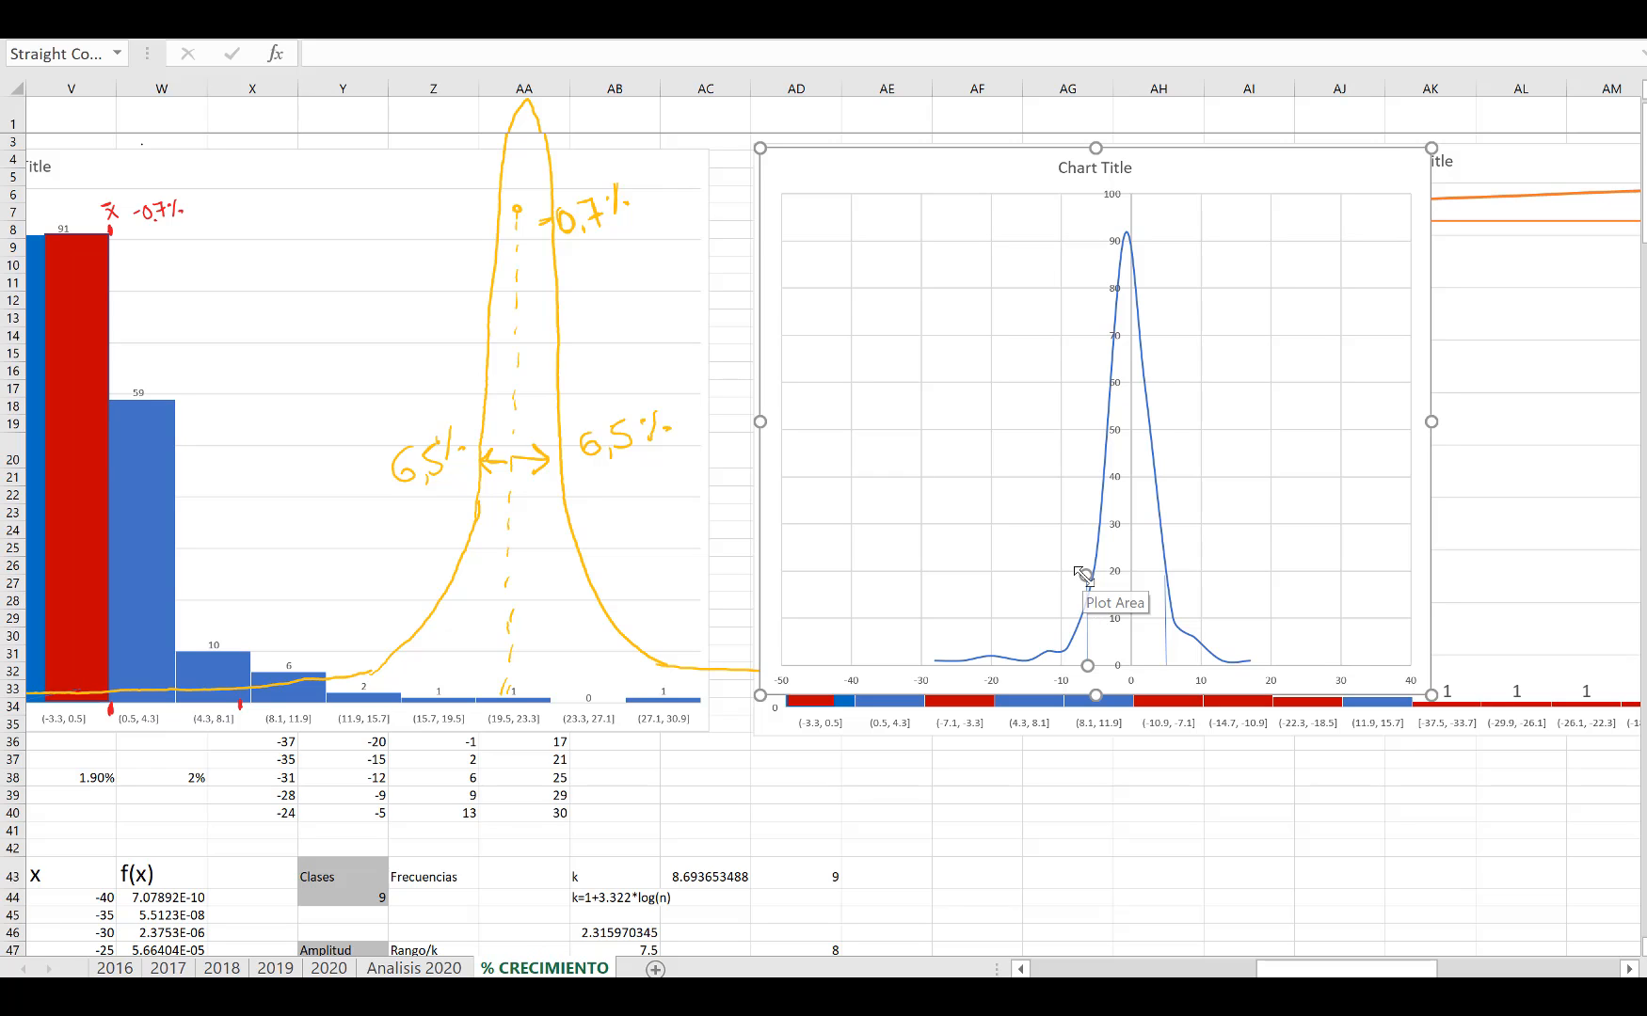
drag(1082, 576, 1085, 606)
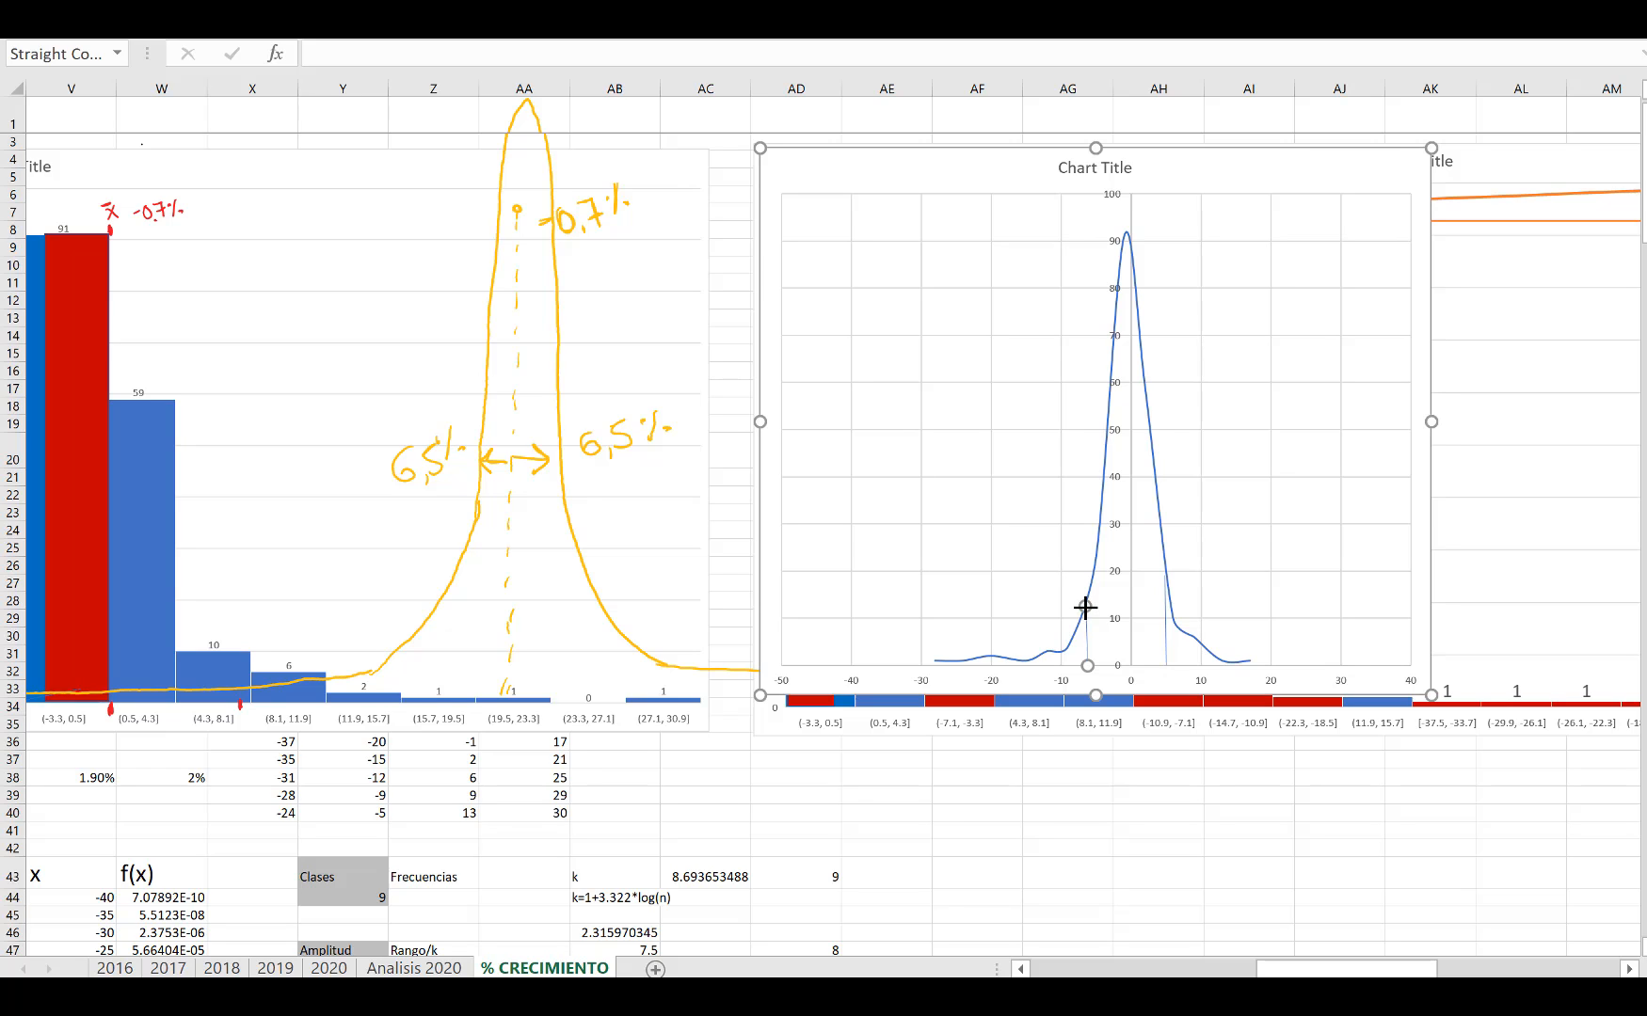
Step: Shorten the positive-side vertical line to the frequency curve and shift it to about x = 6
click(1164, 585)
drag(1165, 574, 1165, 614)
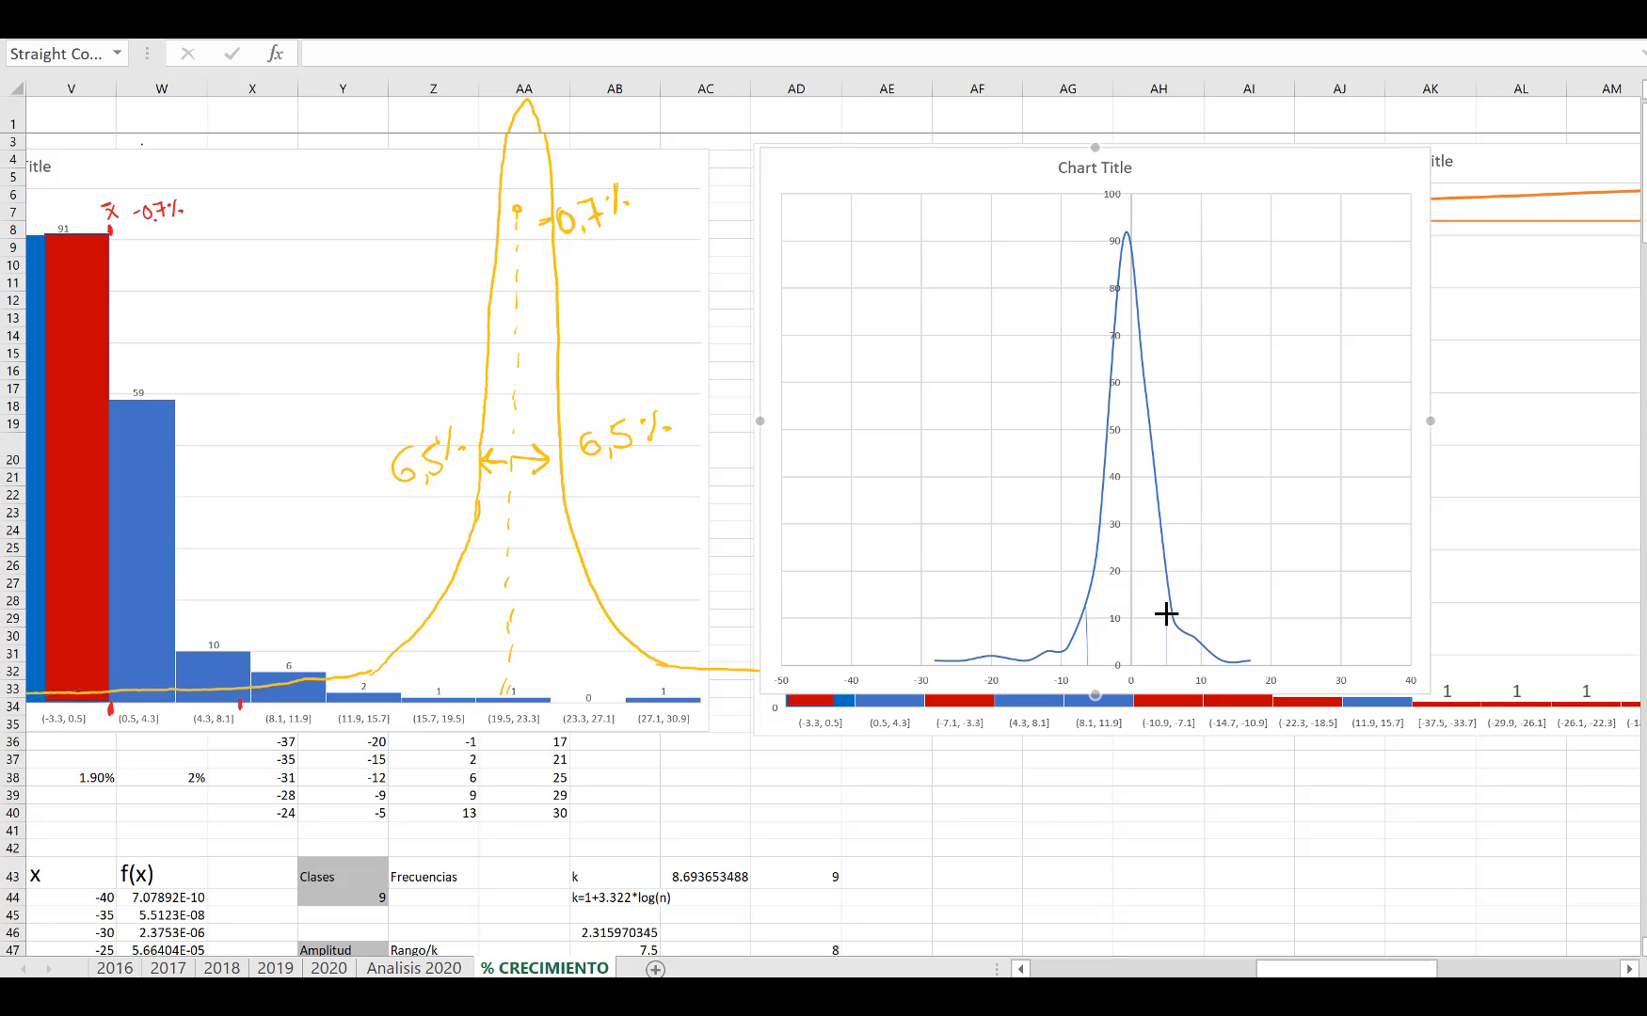
drag(1165, 614, 1169, 636)
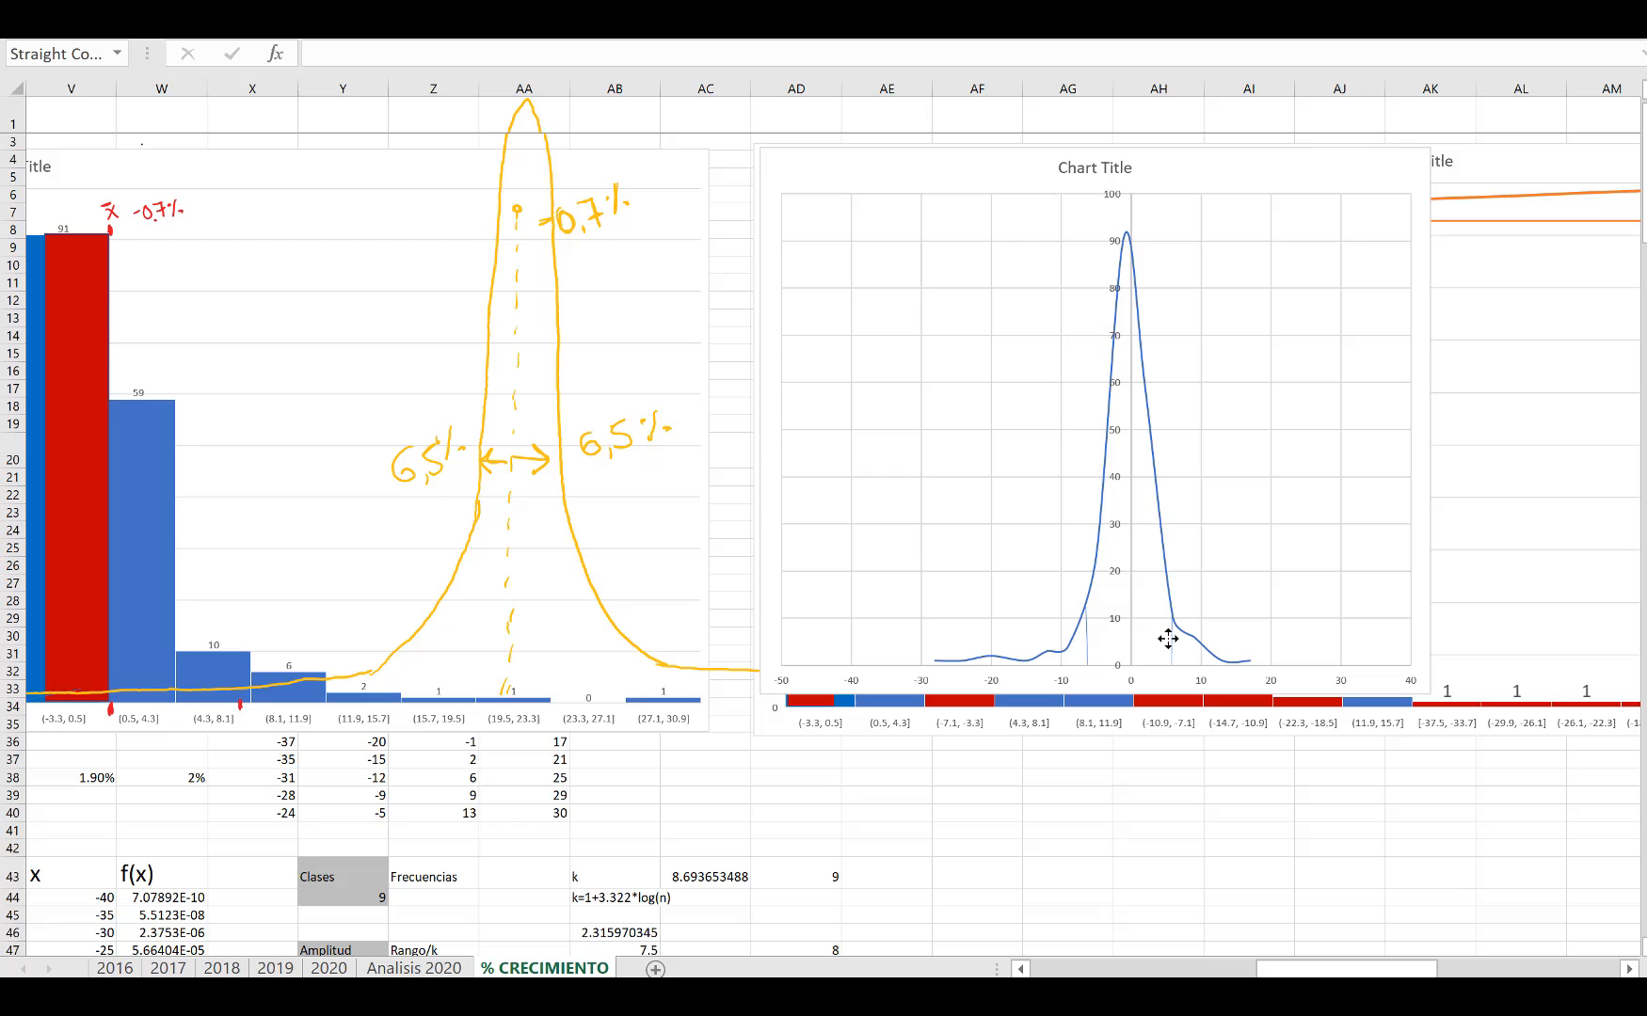
Step: Readjust the upper end of the negative-side vertical line to meet the frequency curve, and deselect it
click(1087, 651)
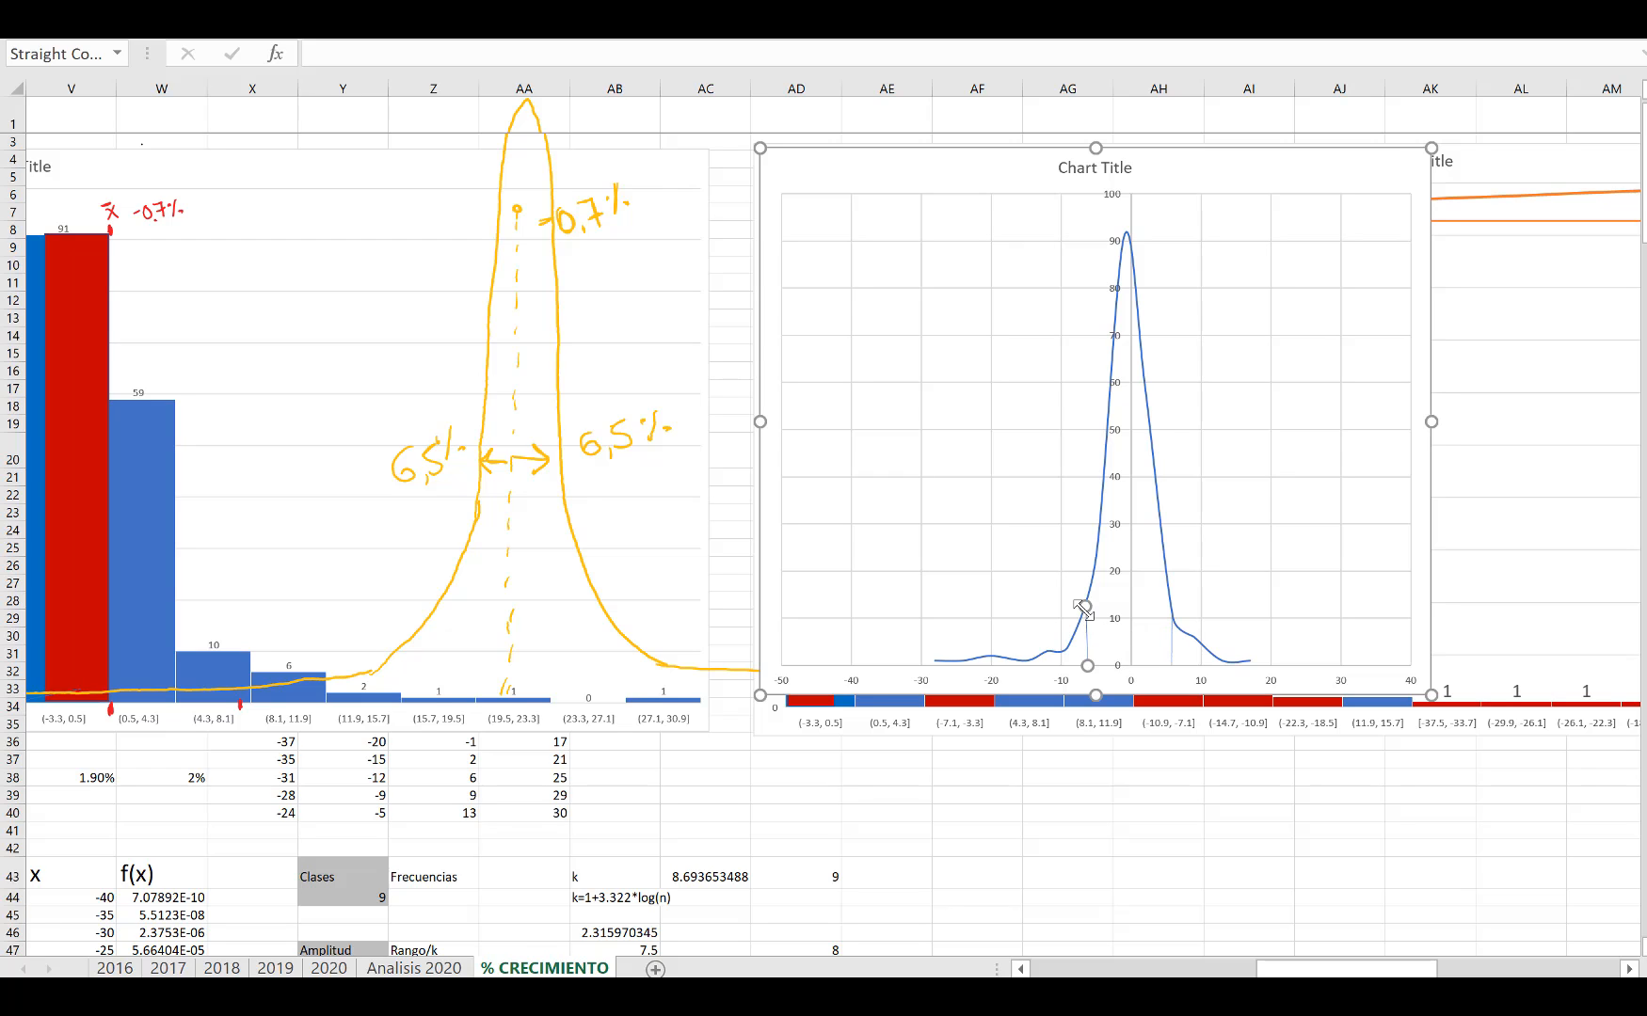
drag(1084, 610, 1085, 619)
key(Escape)
click(1084, 639)
click(1212, 583)
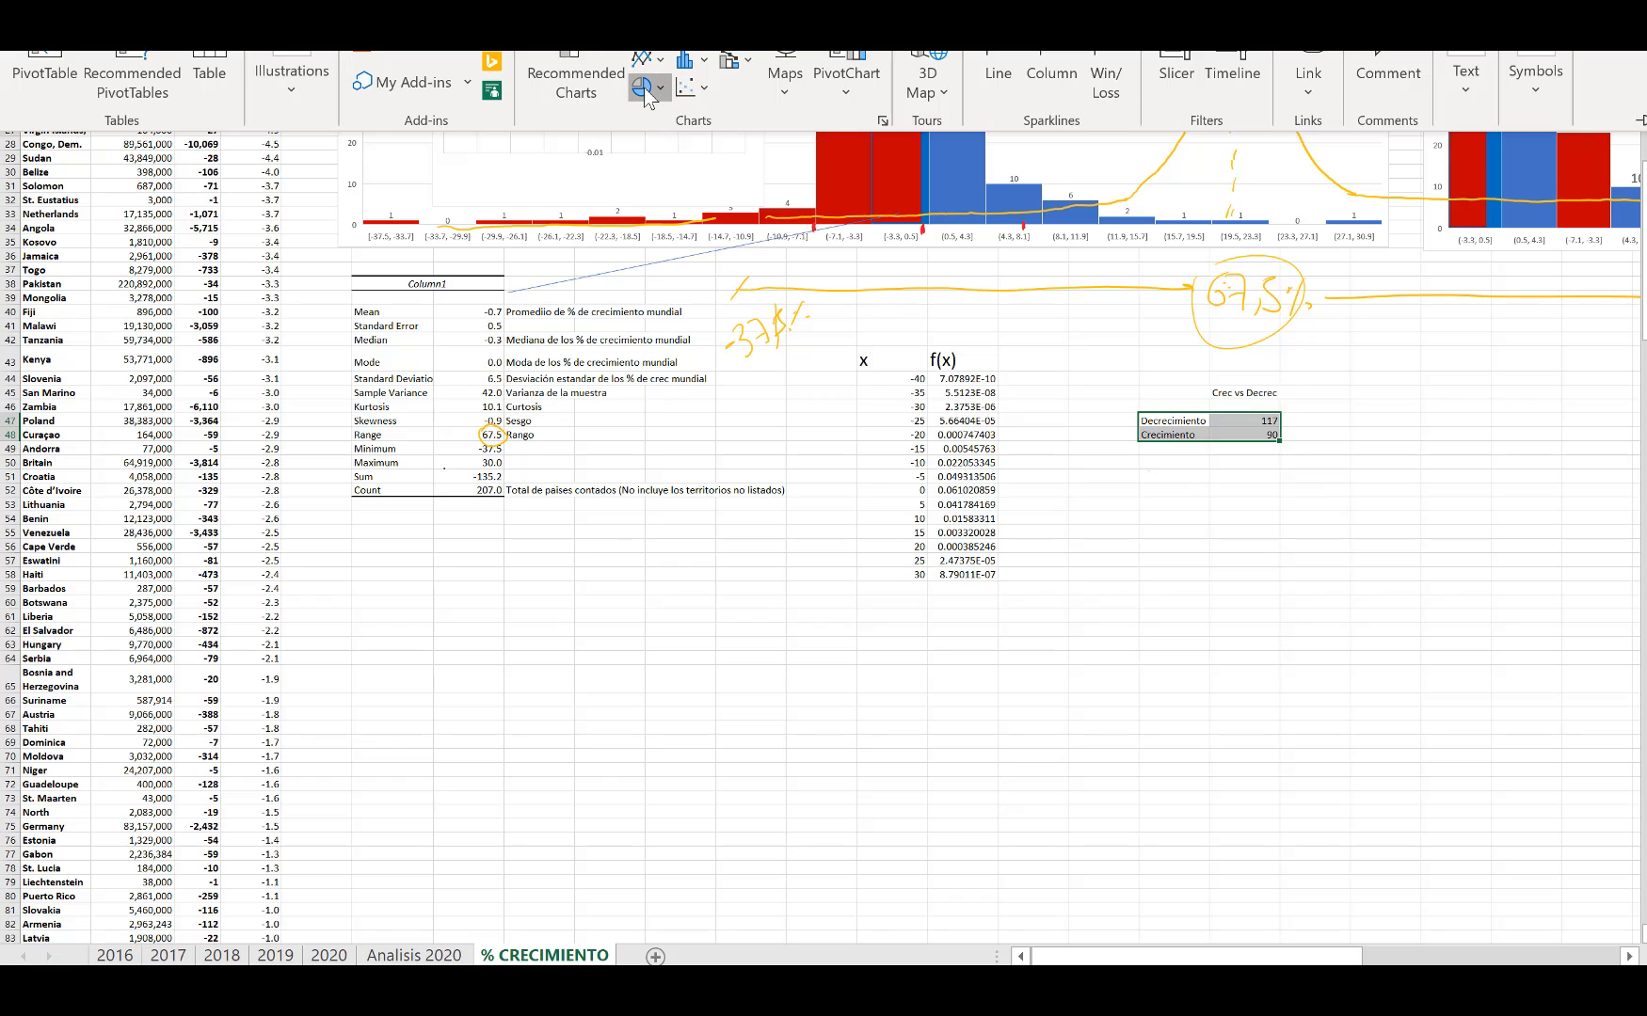
Step: Insert a 3-D pie chart of the Decrecimiento and Crecimiento counts and place it below the Crec vs Decrec table
click(645, 88)
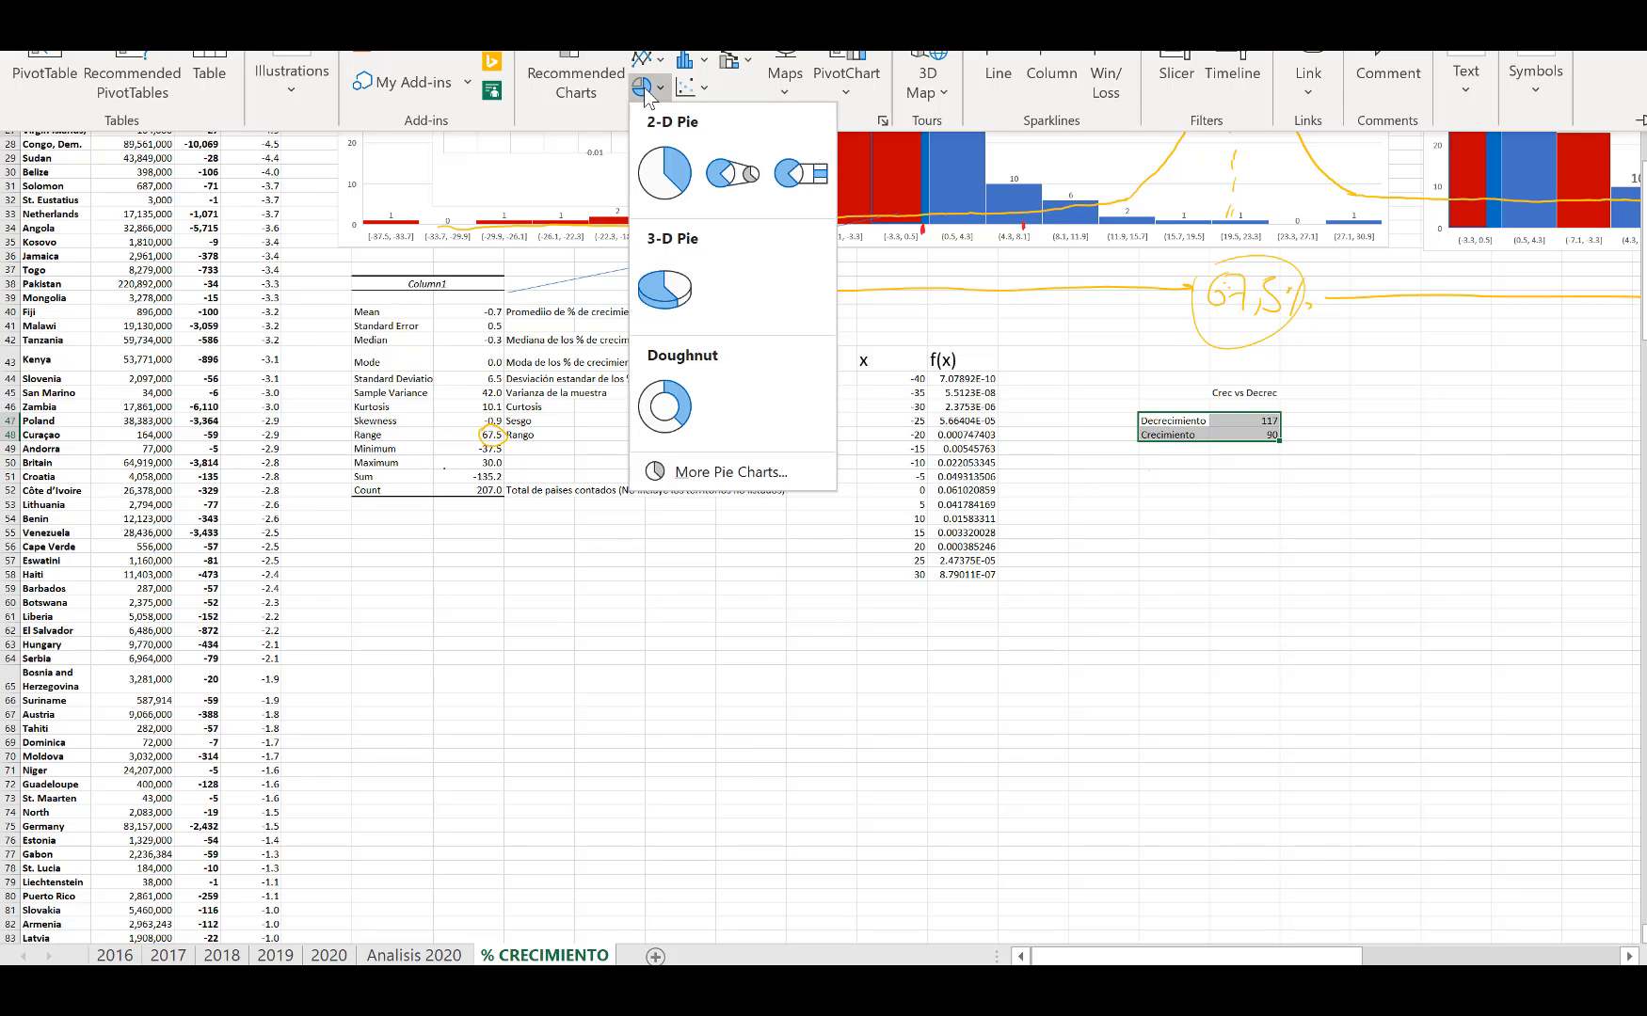
click(686, 282)
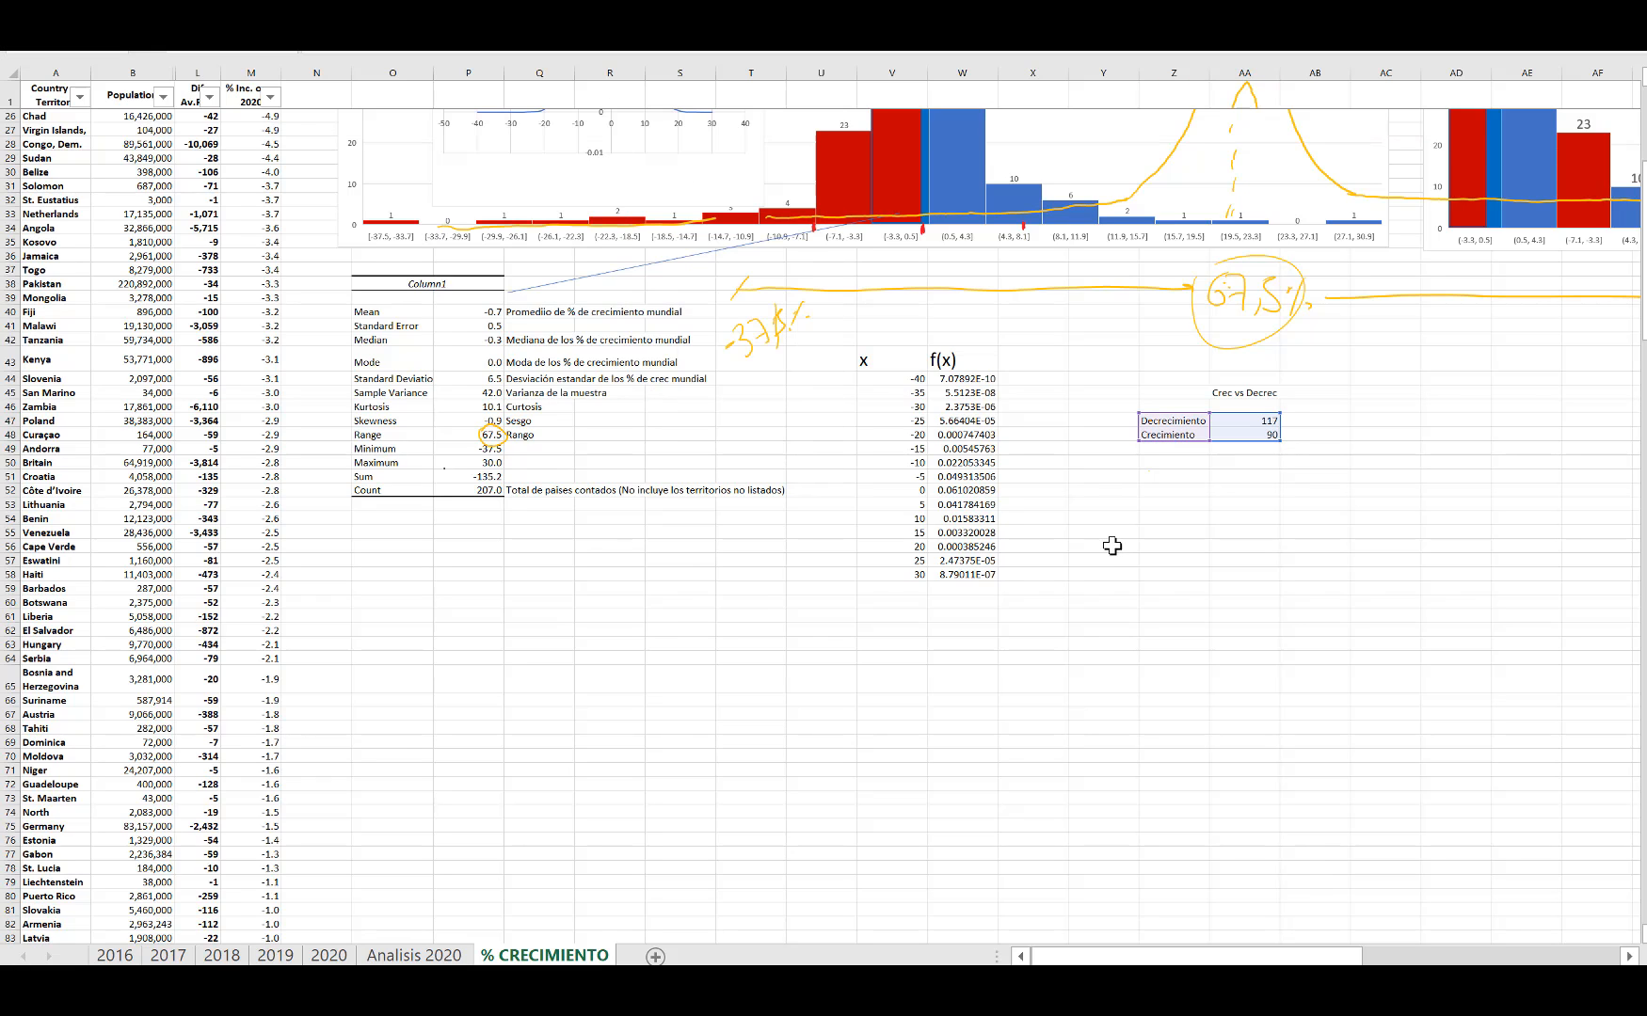
drag(974, 467, 1052, 430)
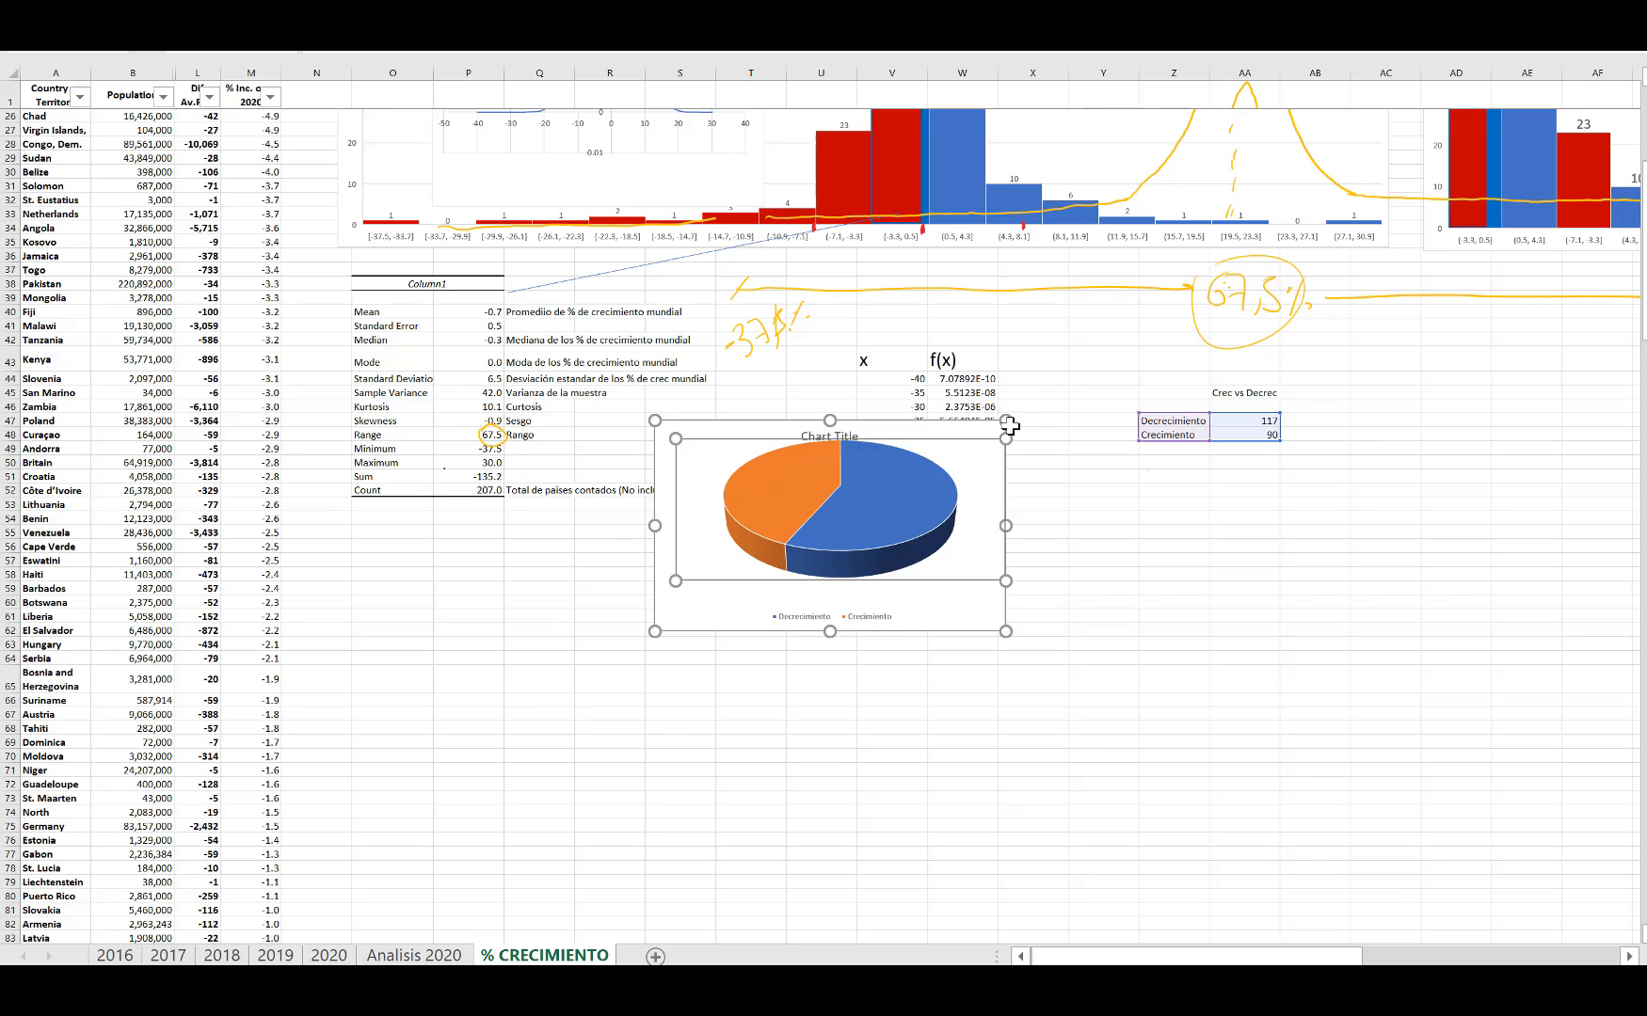
drag(1221, 532, 1356, 501)
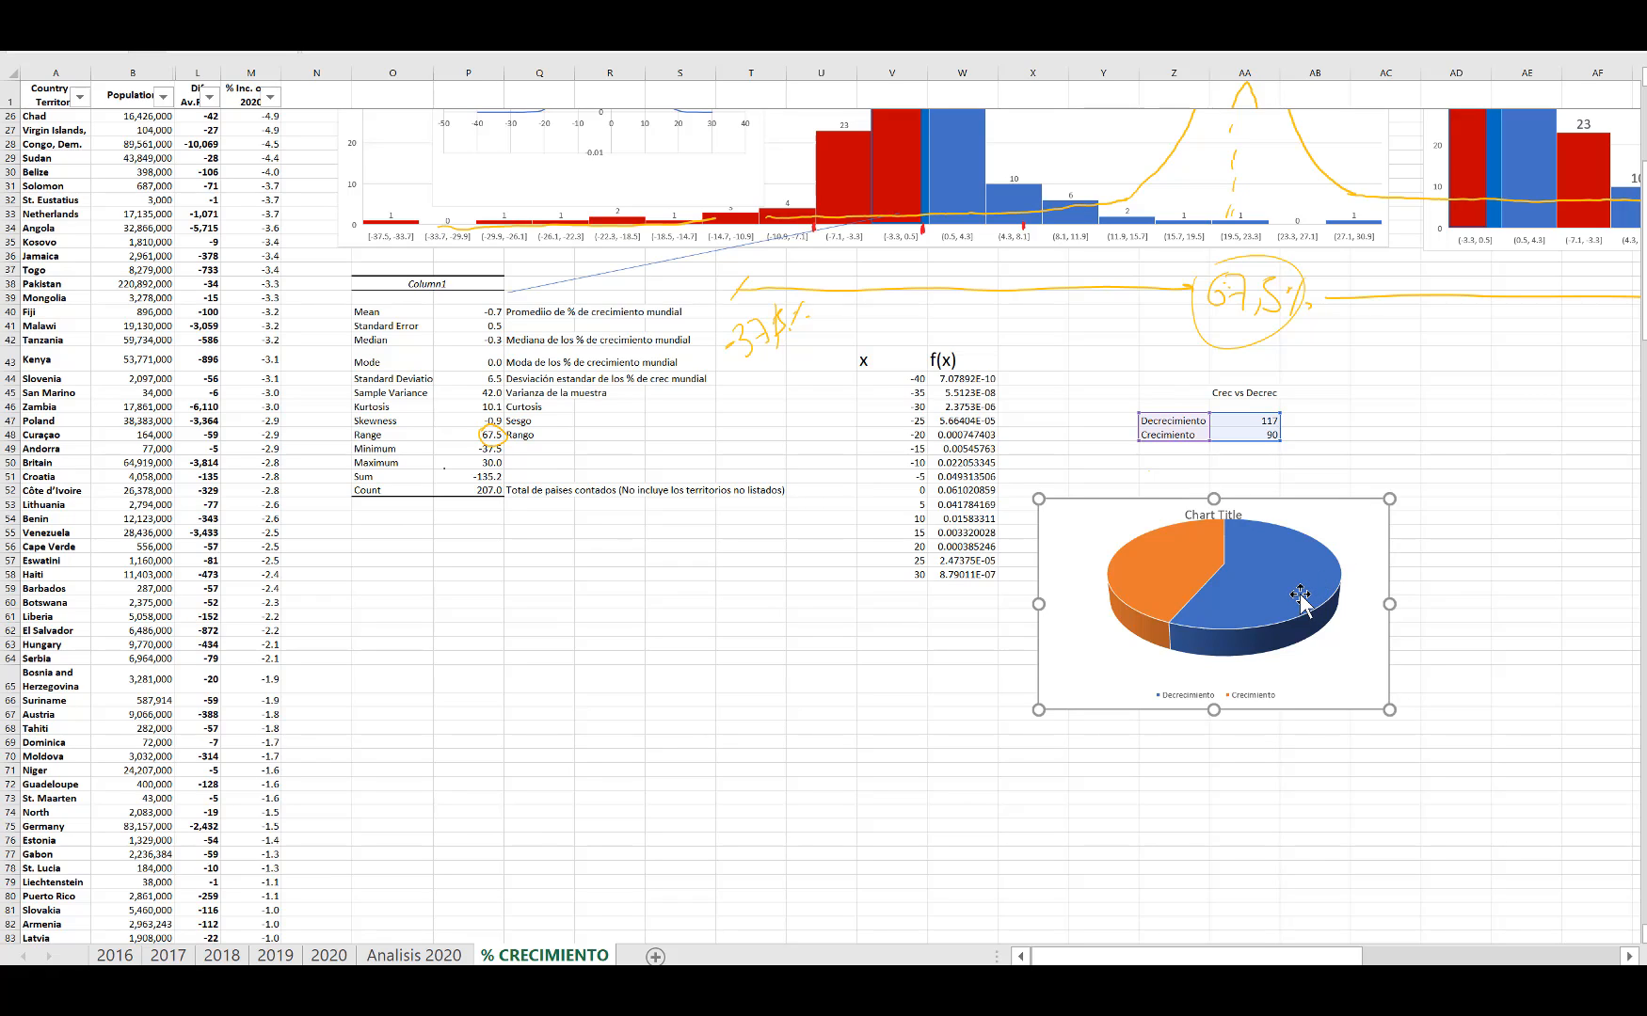
Step: Recolor the pie slices with red for Decrecimiento and blue for Crecimiento
right_click(1300, 595)
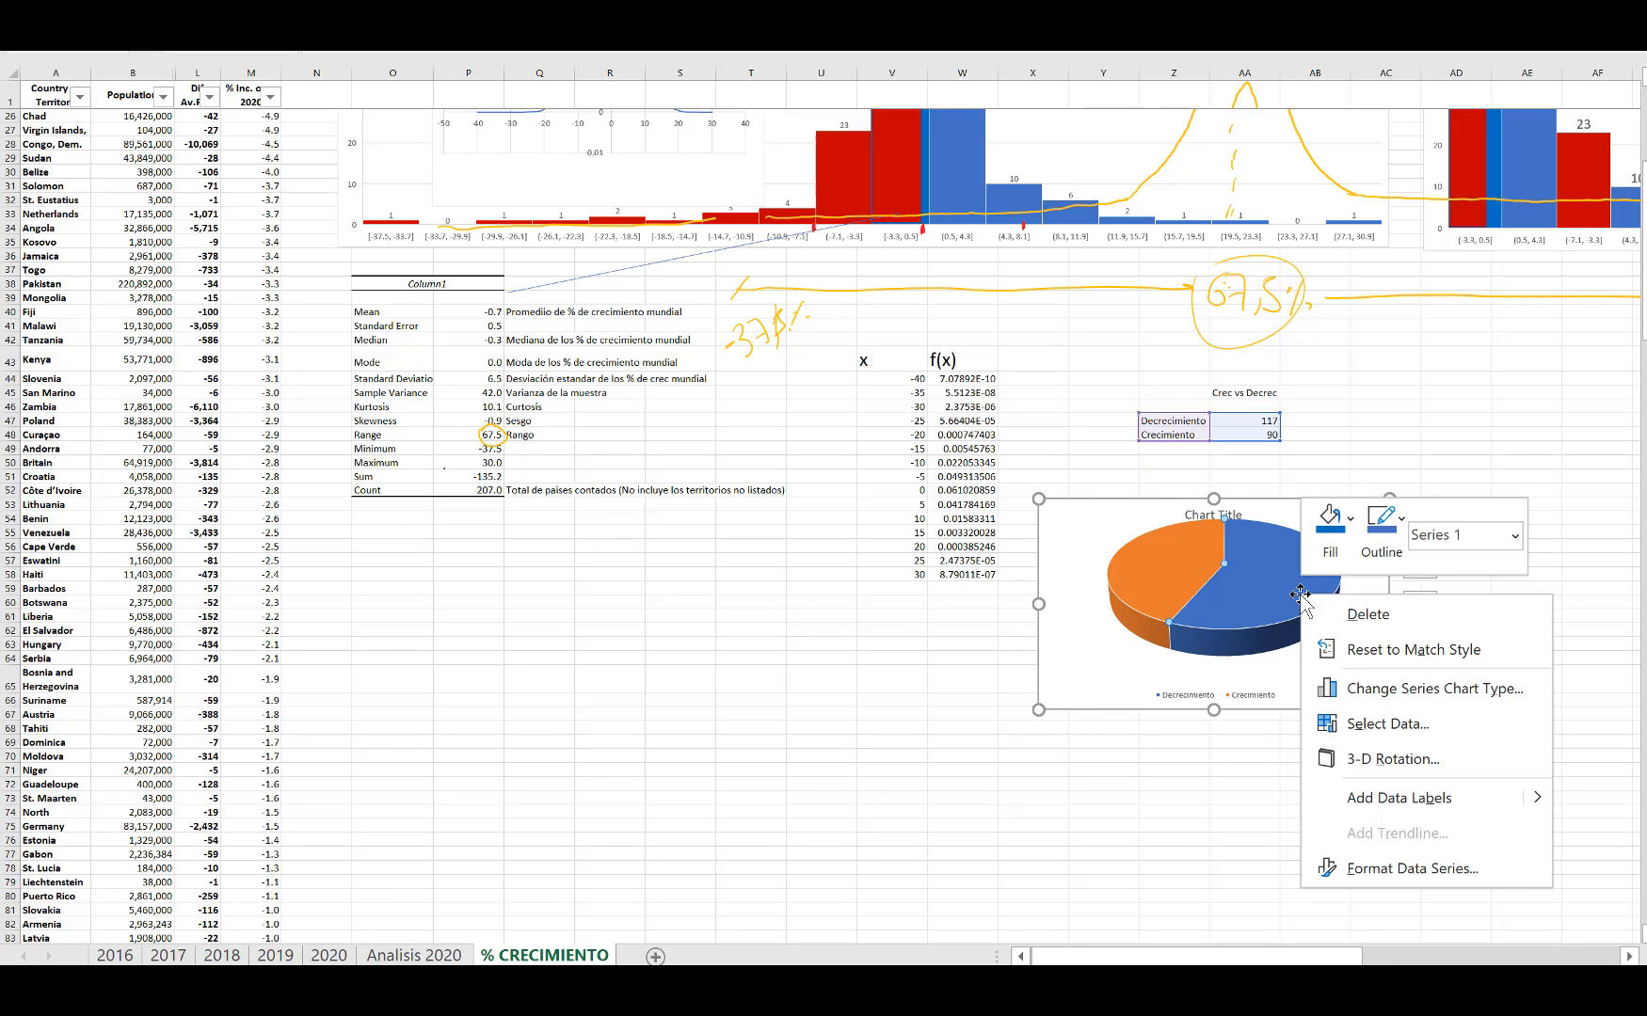
click(1352, 527)
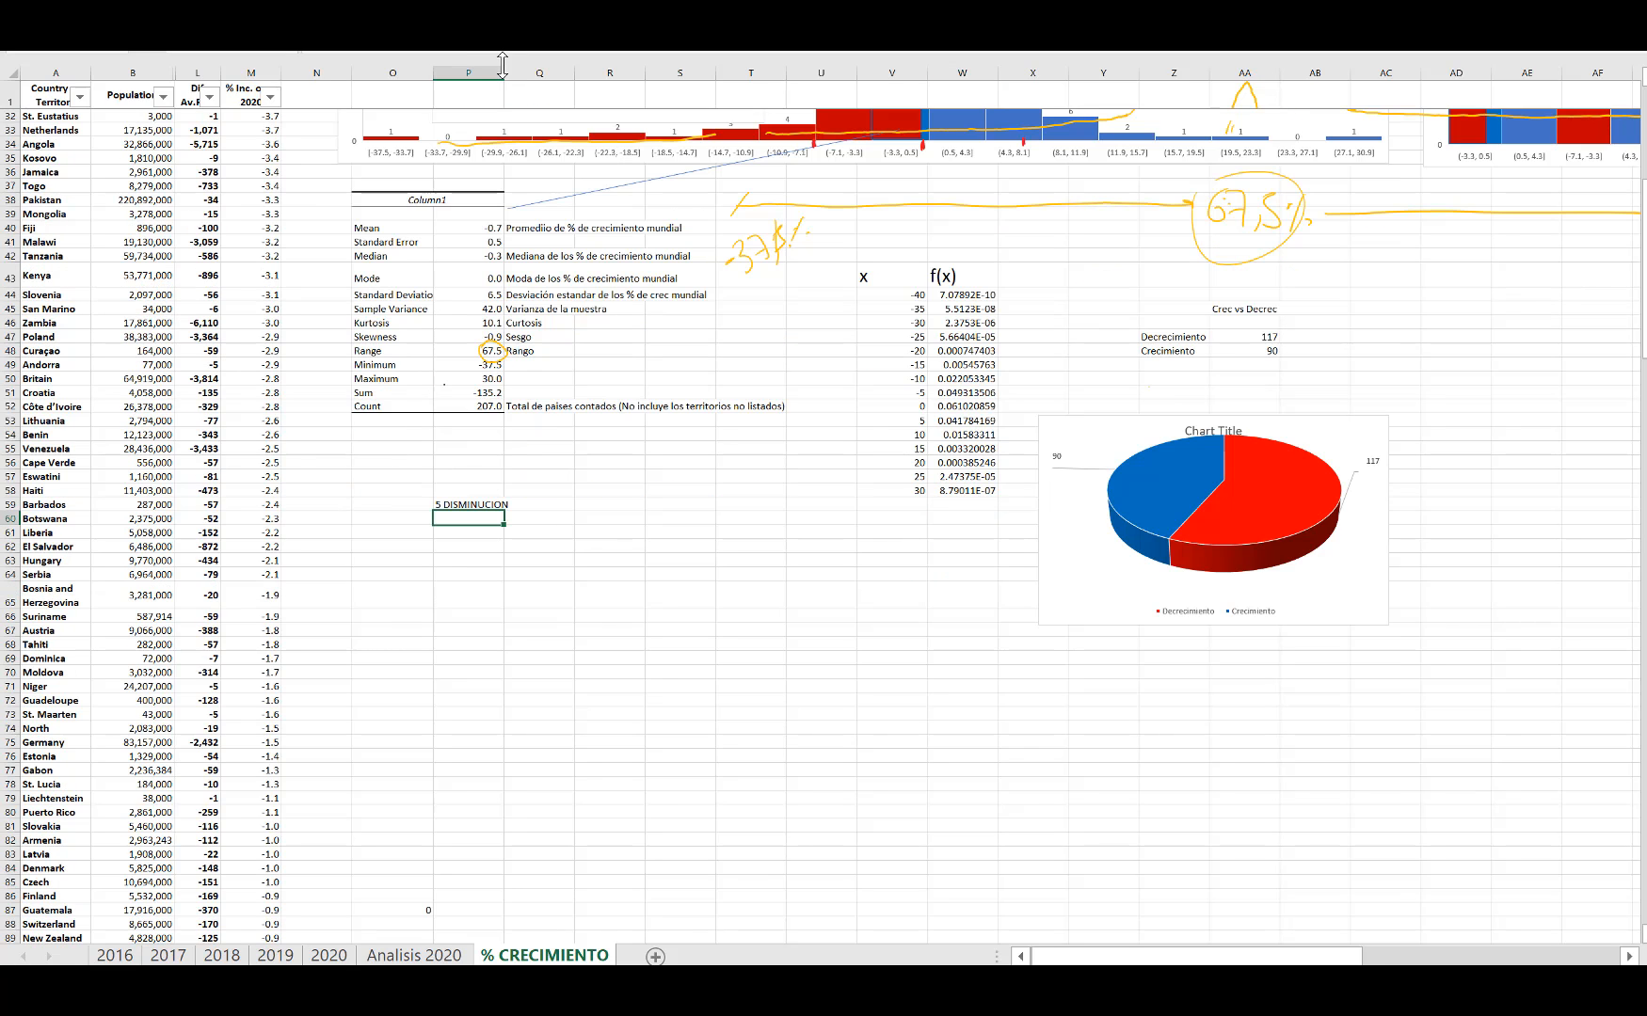
Step: Widen column P so the label 5 DISMINUCION fits
click(491, 68)
drag(504, 71, 534, 68)
drag(497, 183, 534, 184)
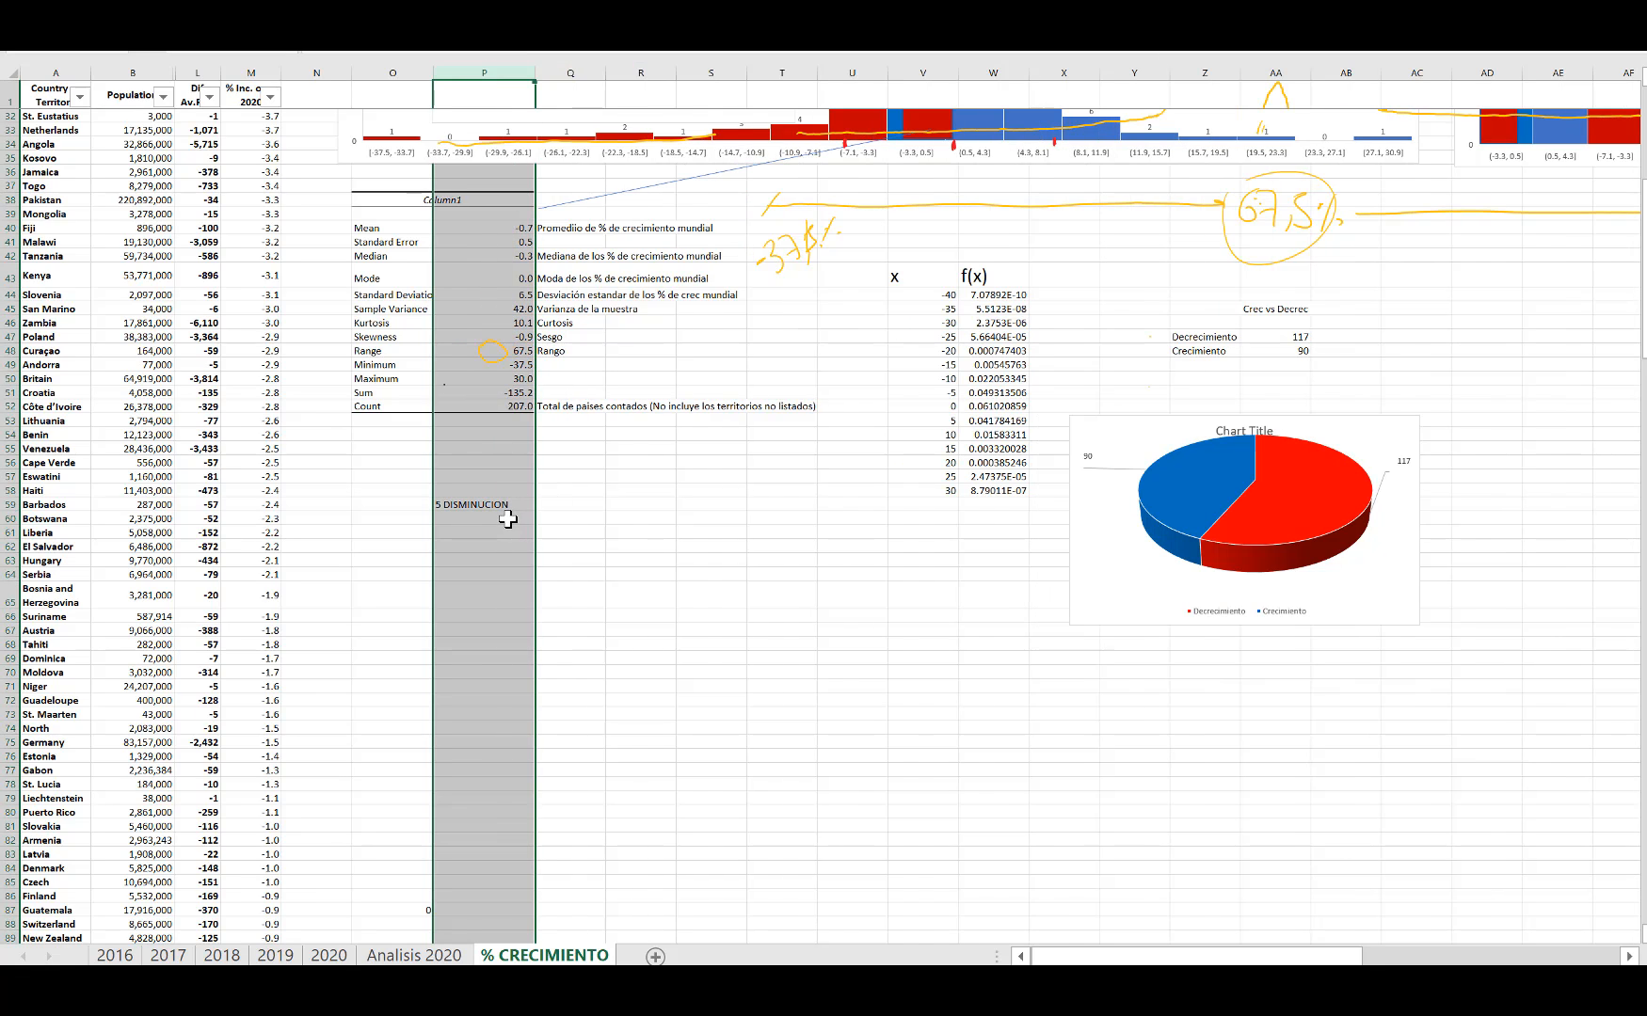
Step: Enter the category labels "Estancamiento" in P60 and "Crecimiento minimo" in P61
click(508, 518)
text(E)
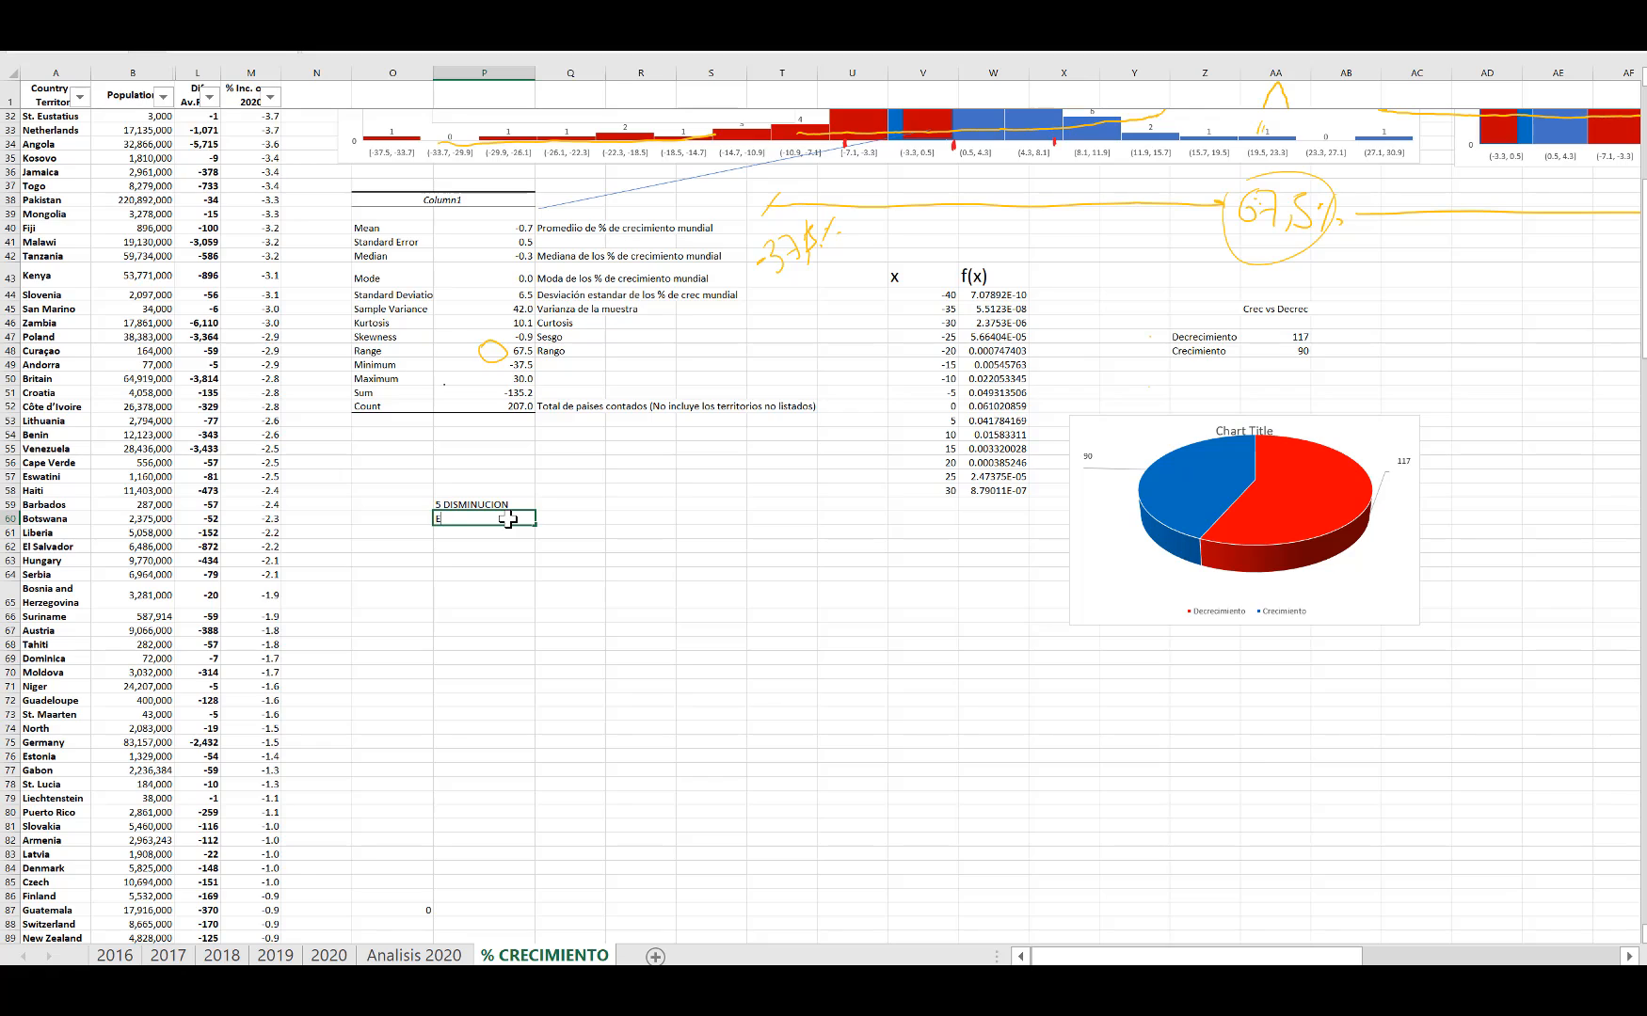
text(stancamiento)
key(Return)
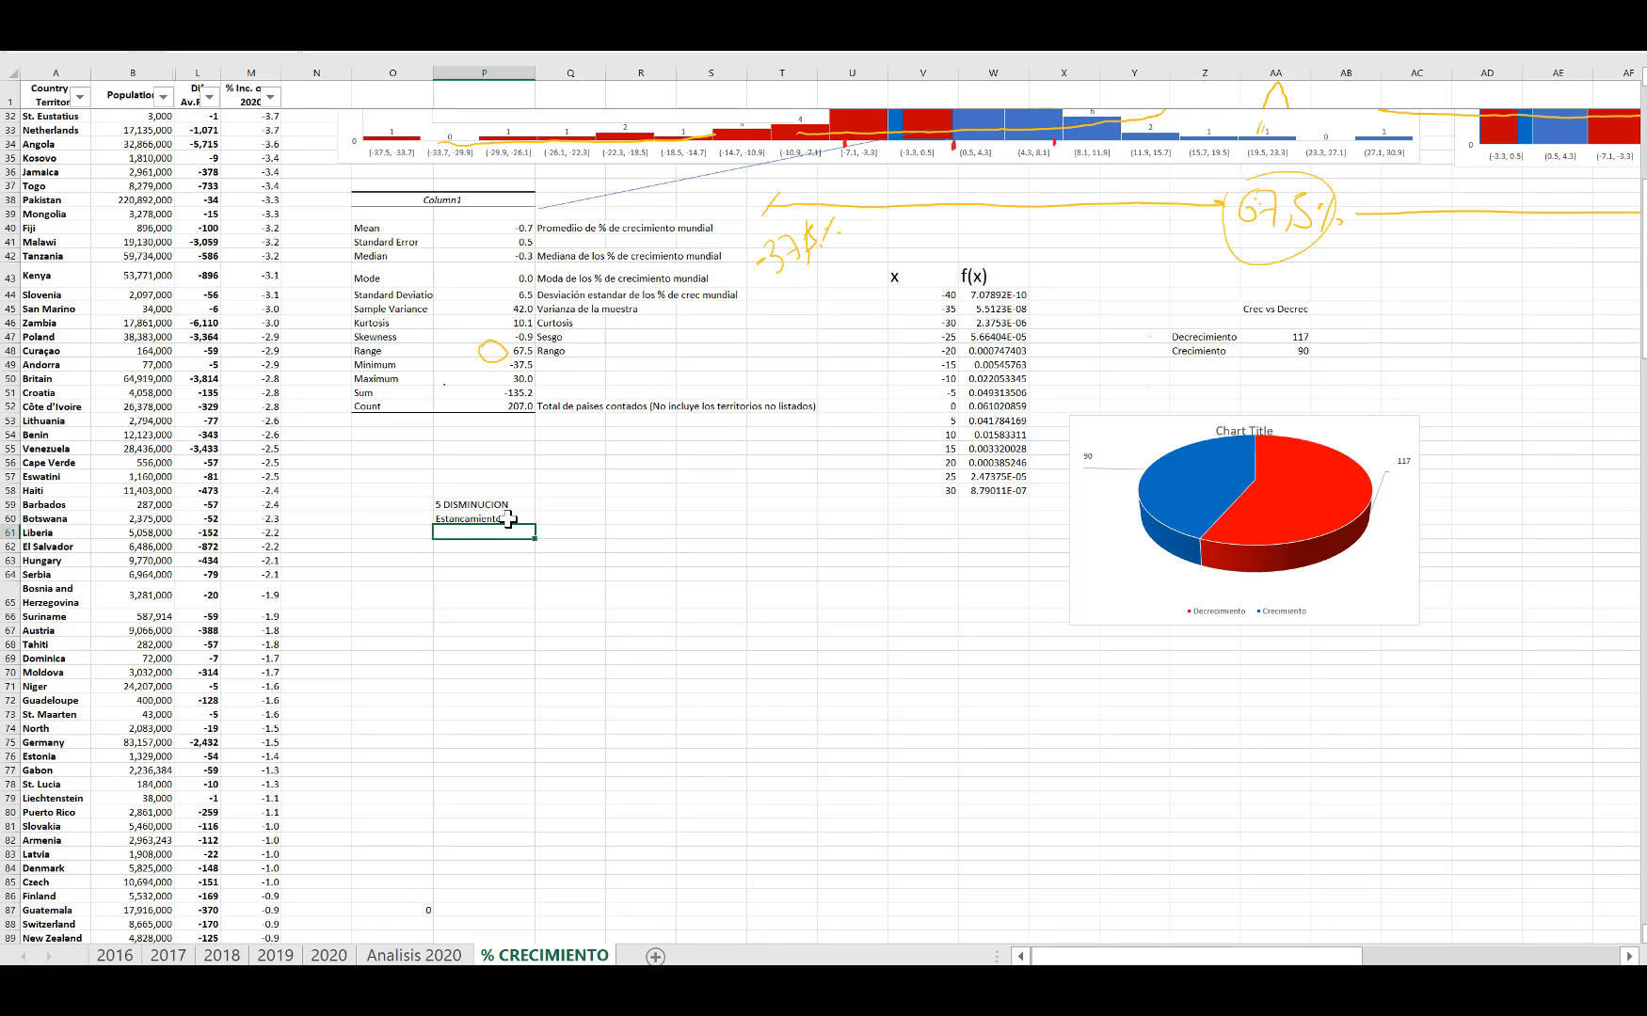
text(Creci)
text(miento leve)
text(minimo)
key(Return)
Step: Enter the category labels "Crecimiento Moderado" in P62 and "Crecimiento" in P63
text(Crecimiento)
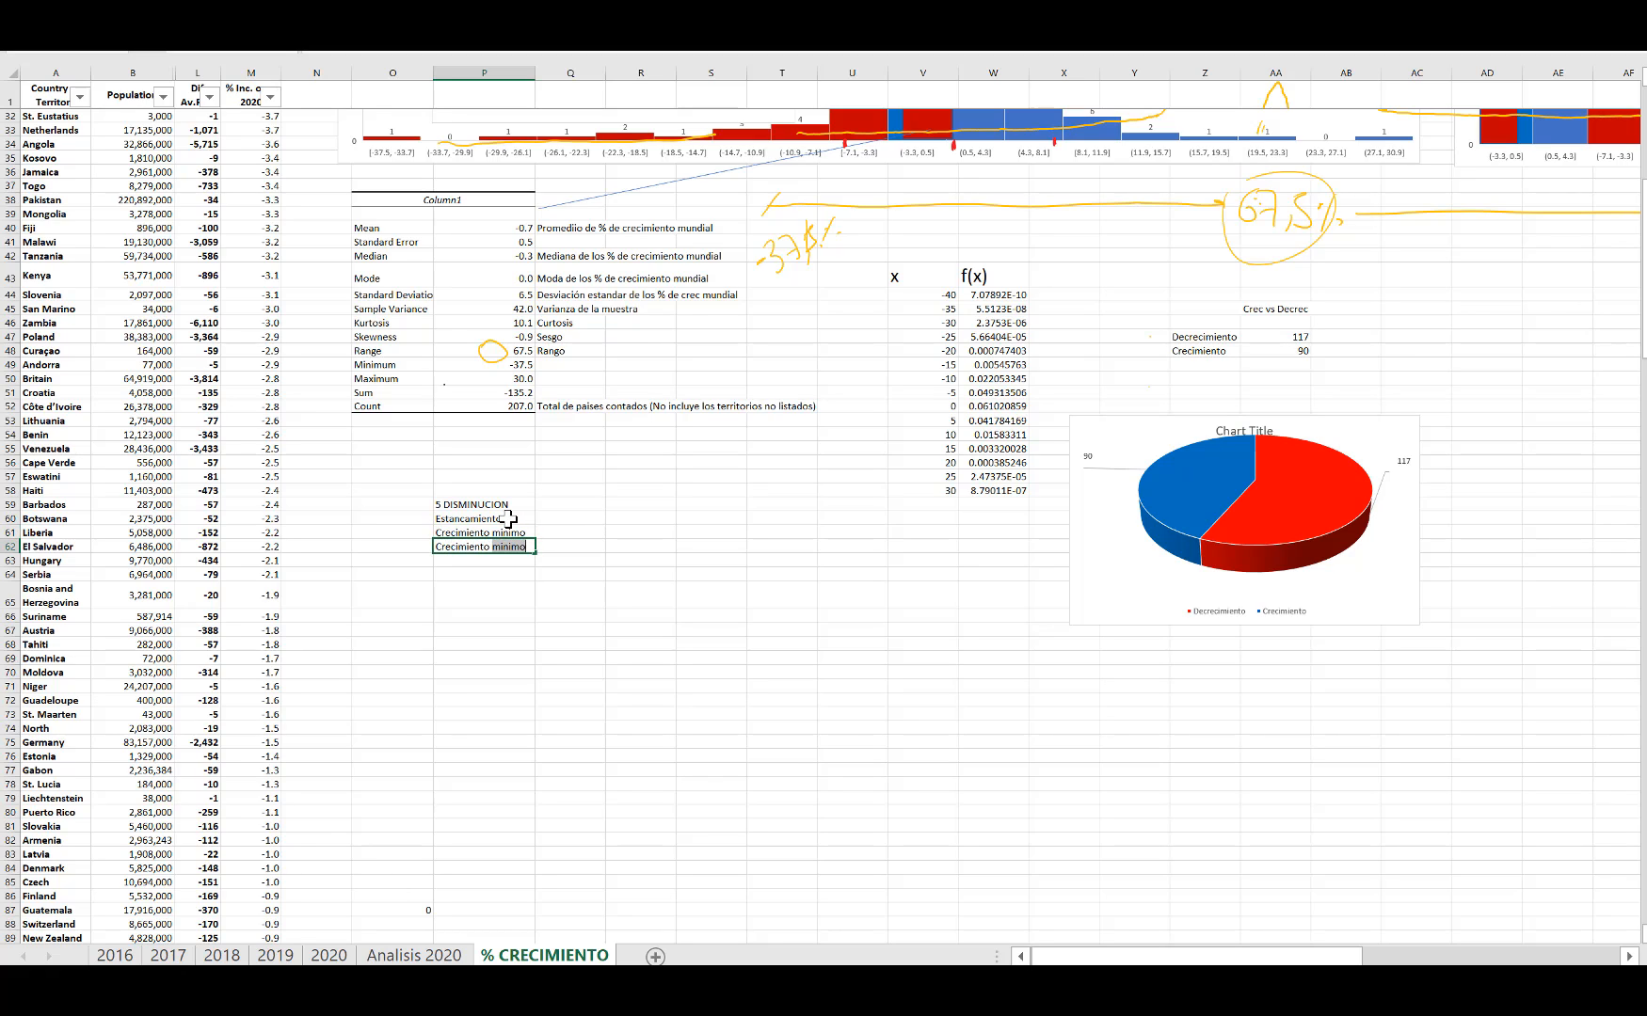
text( Moderado)
key(Return)
text(Crecimiento)
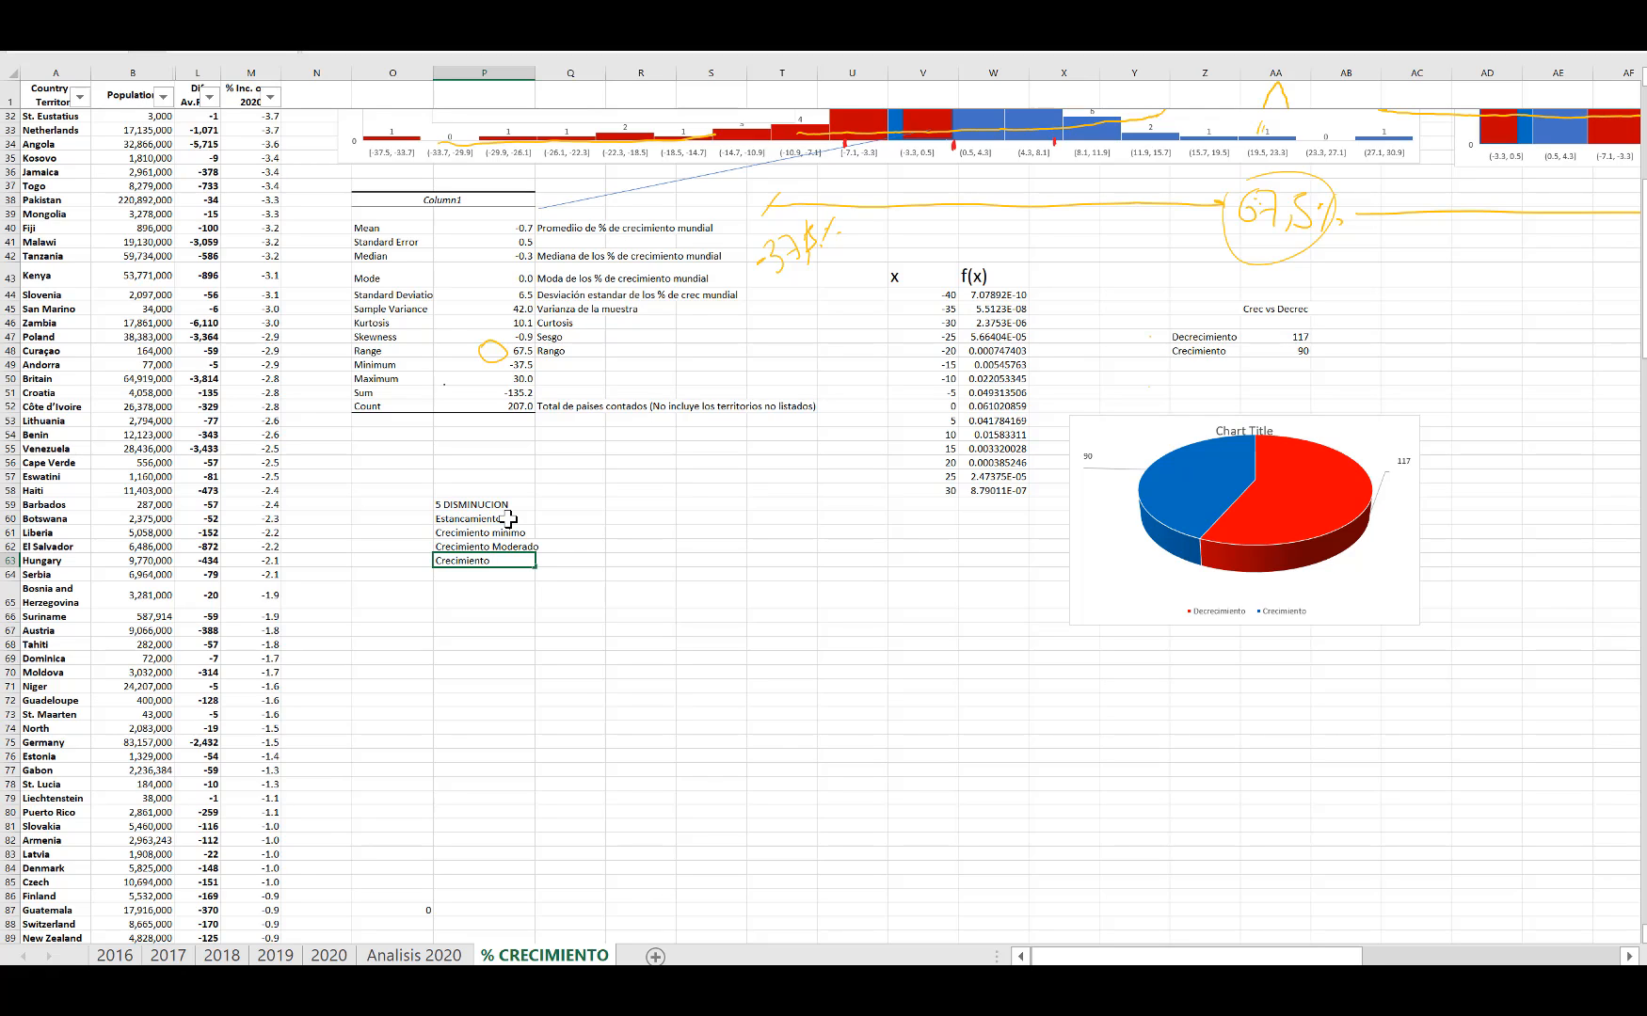
Step: Enter "% Negativo" in Q59 as the criterion beside the 5 DISMINUCION category
click(592, 508)
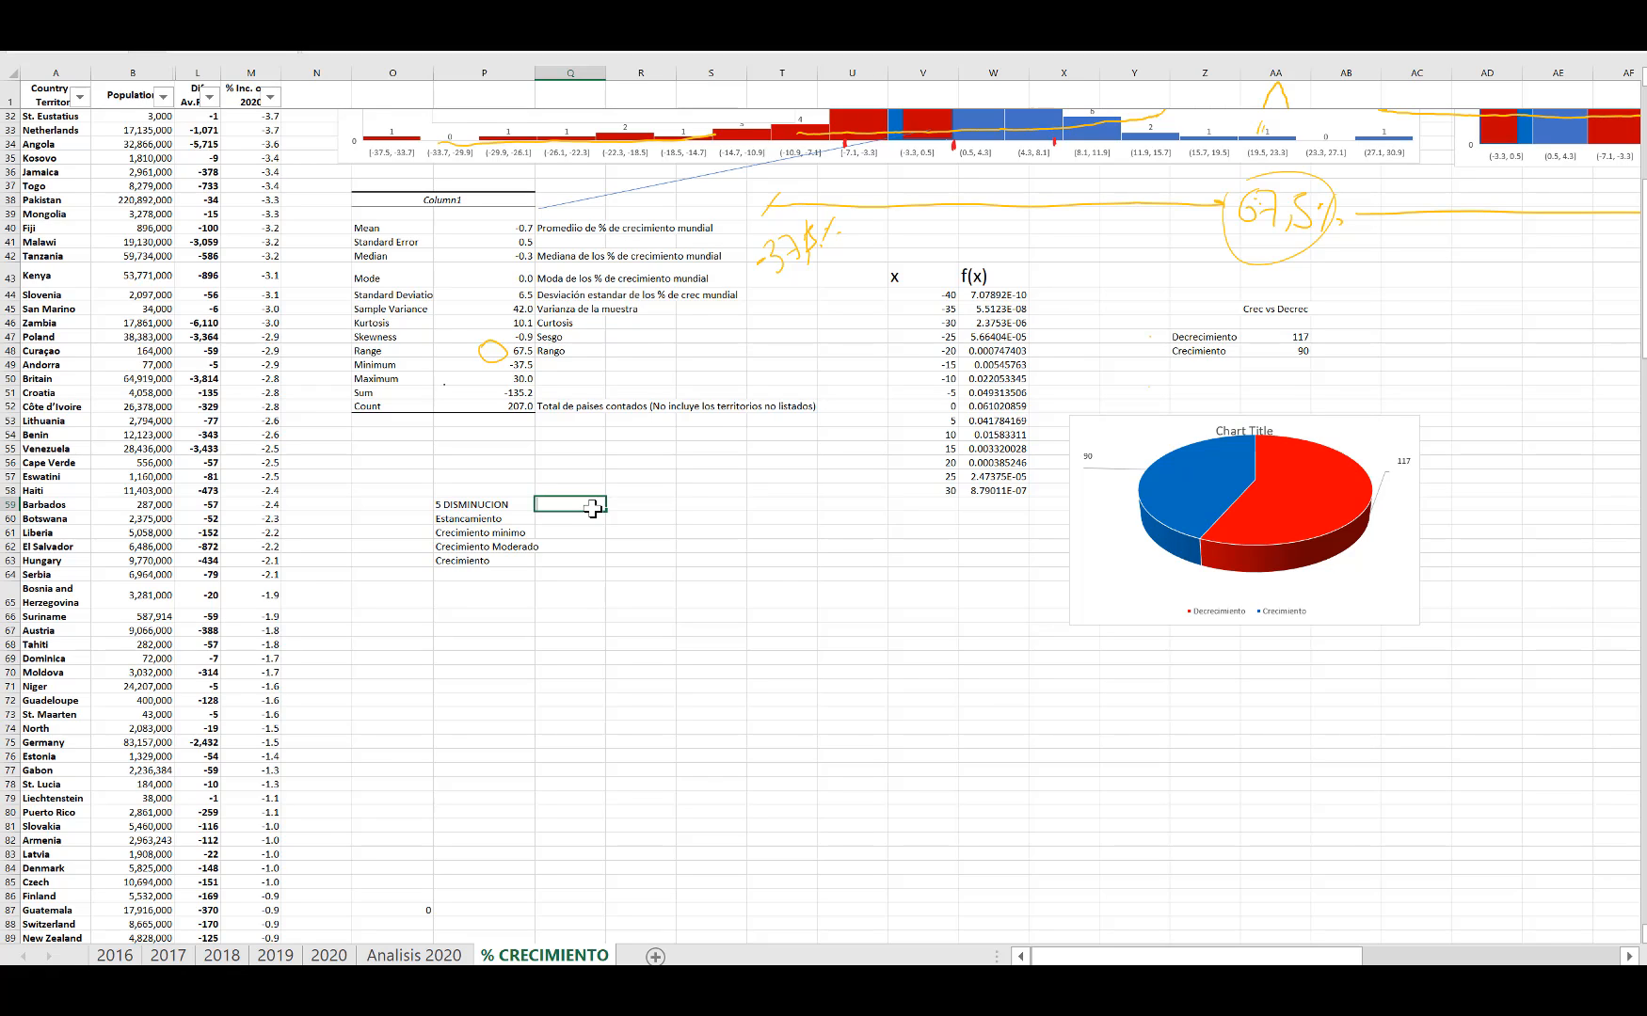
text(% Neh)
key(BackSpace)
text(gative)
key(Return)
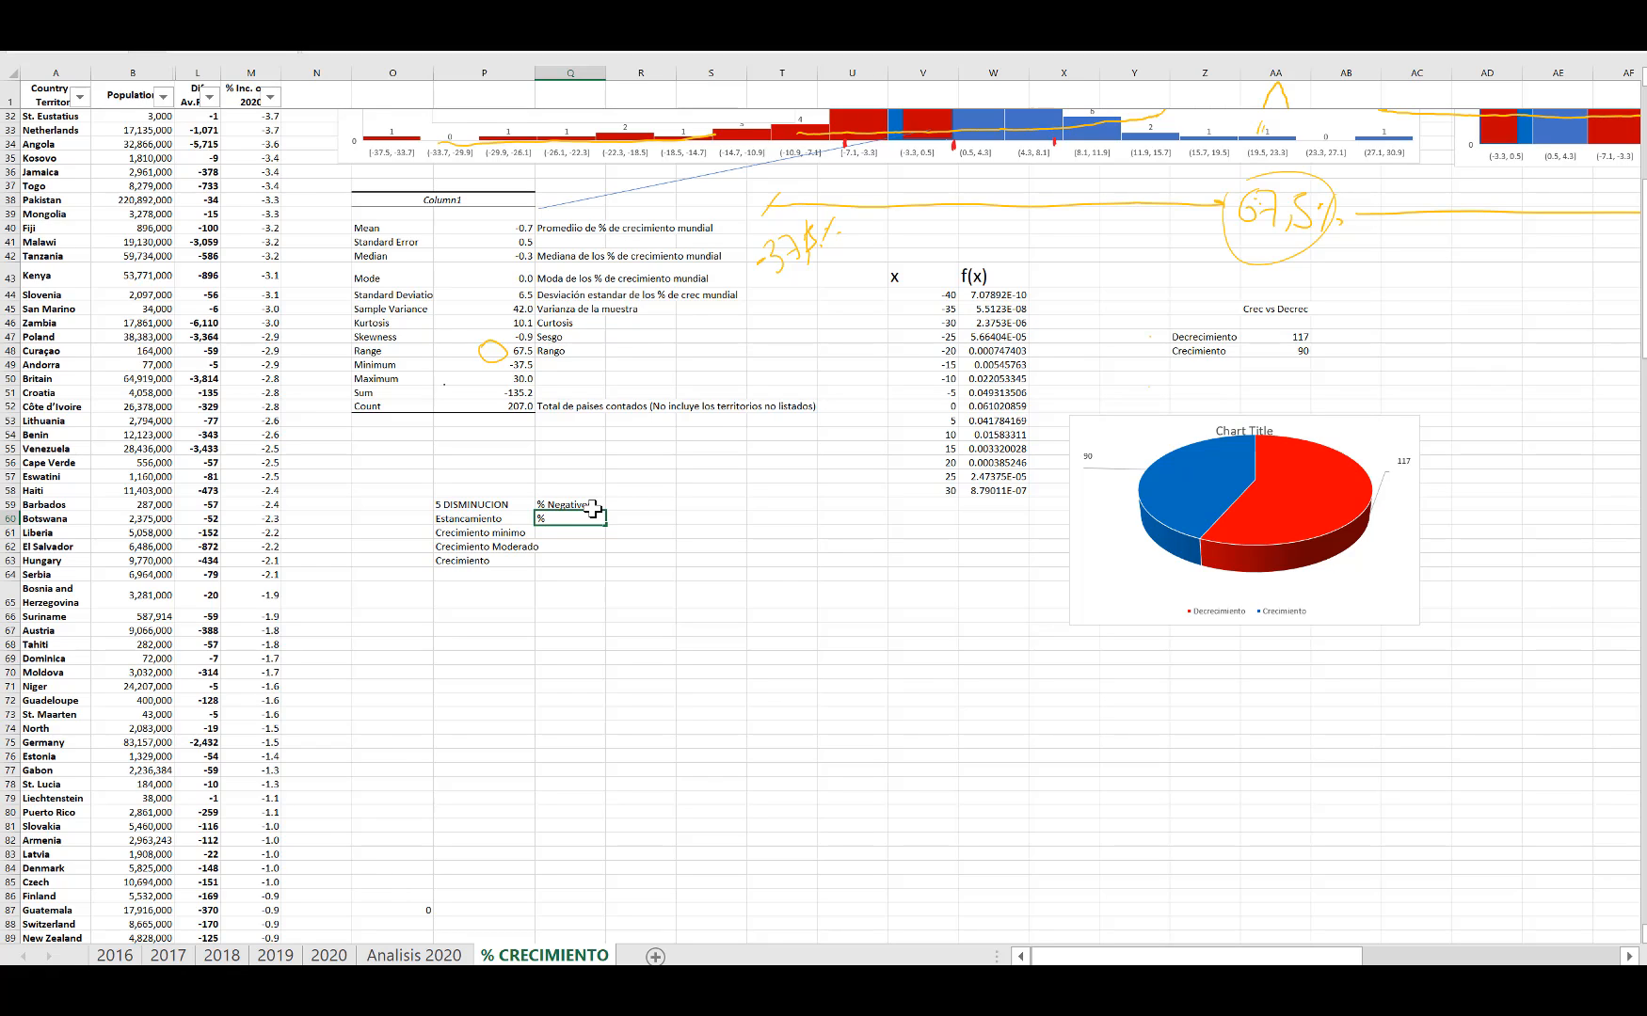
Step: Enter the criteria "0.1% a 0.9%", "1% a 3,1%", "3.2% a 6%" and "Mayor a 6%" in Q60 through Q63
text(0.1%)
key(Return)
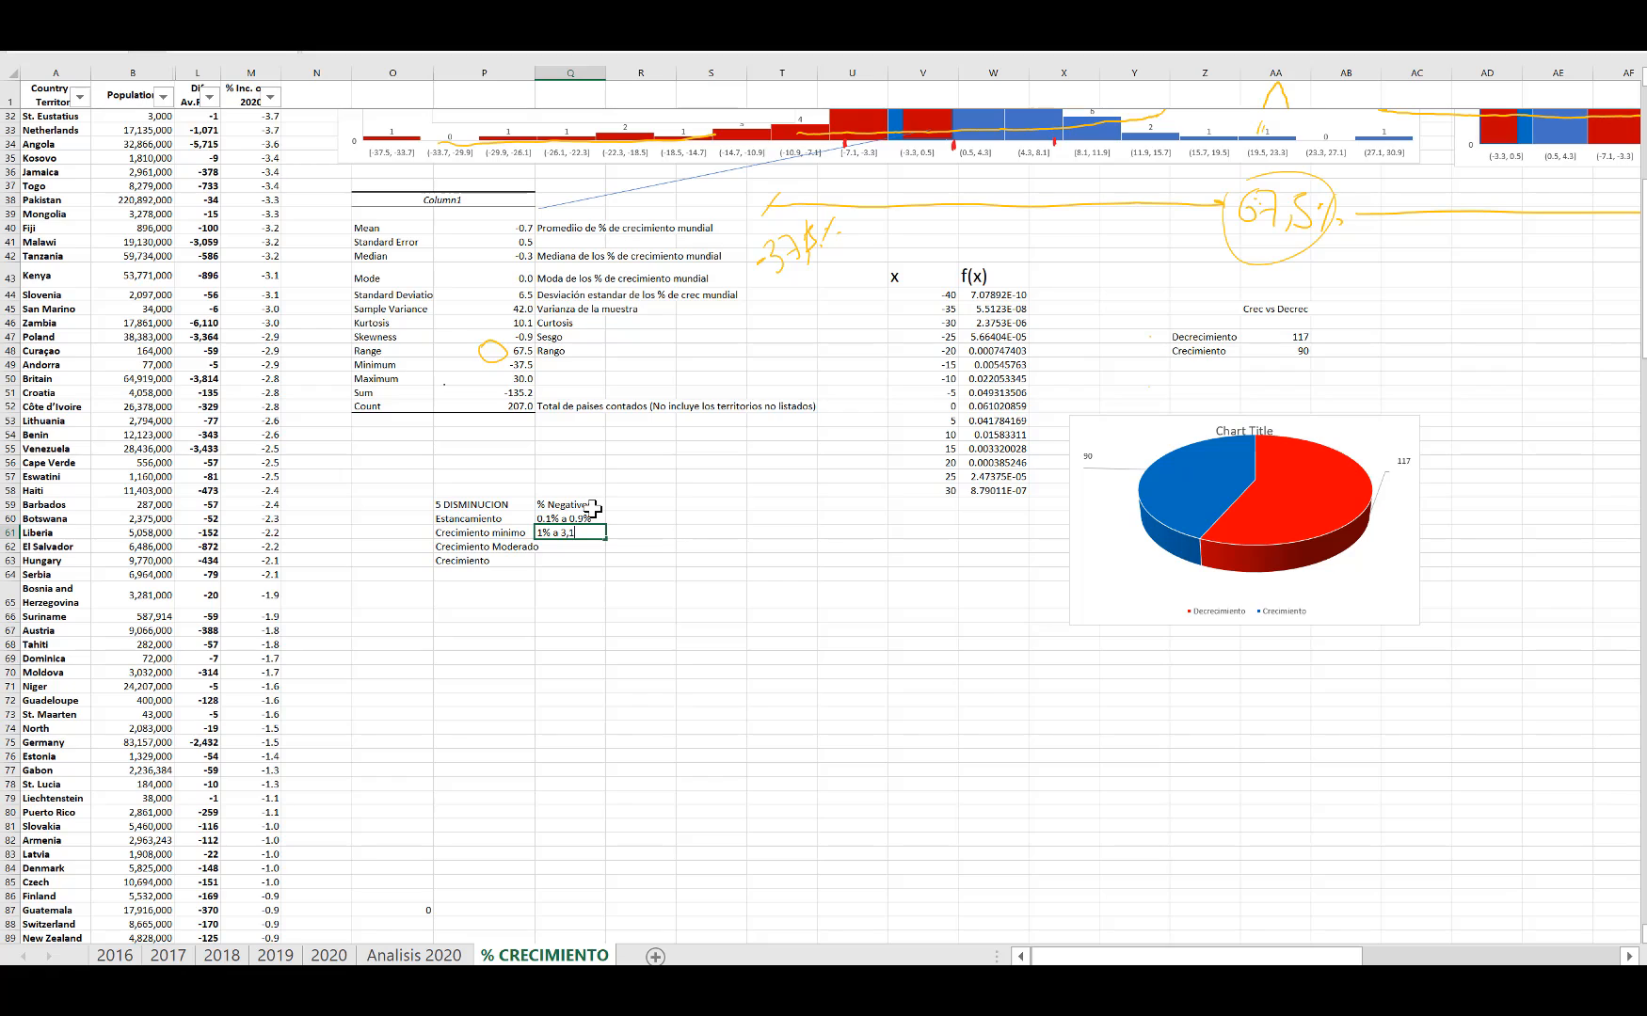
key(Return)
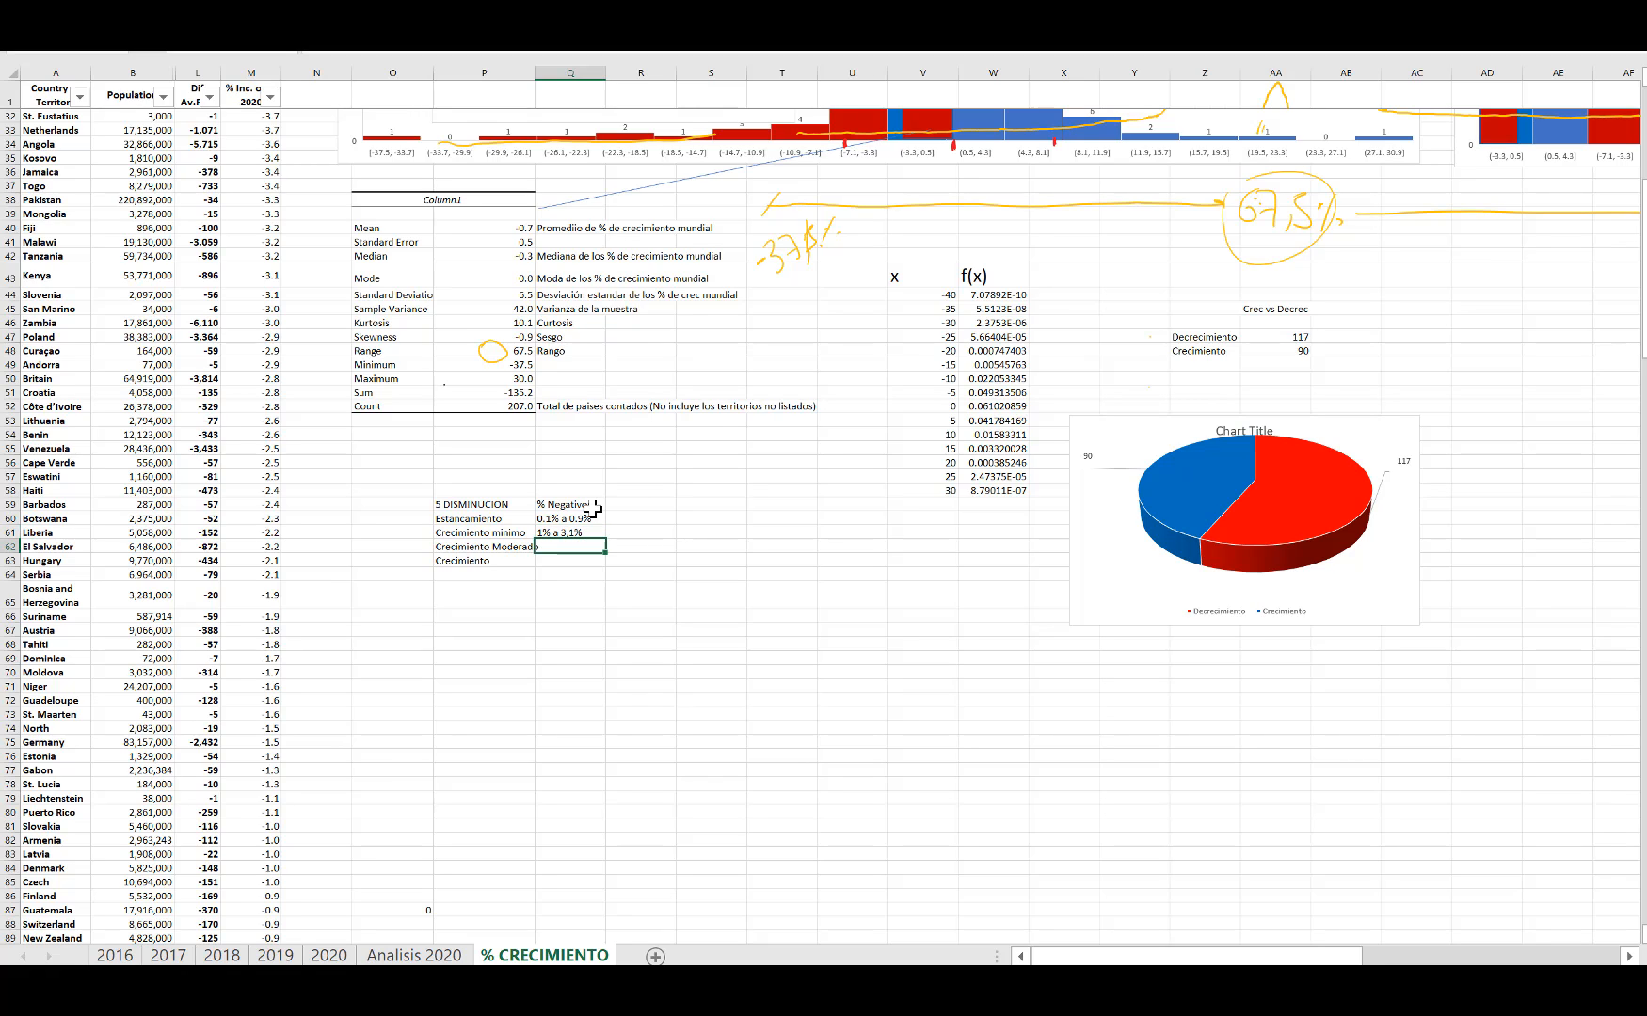
text(3)
text(.2% a 6%)
key(Return)
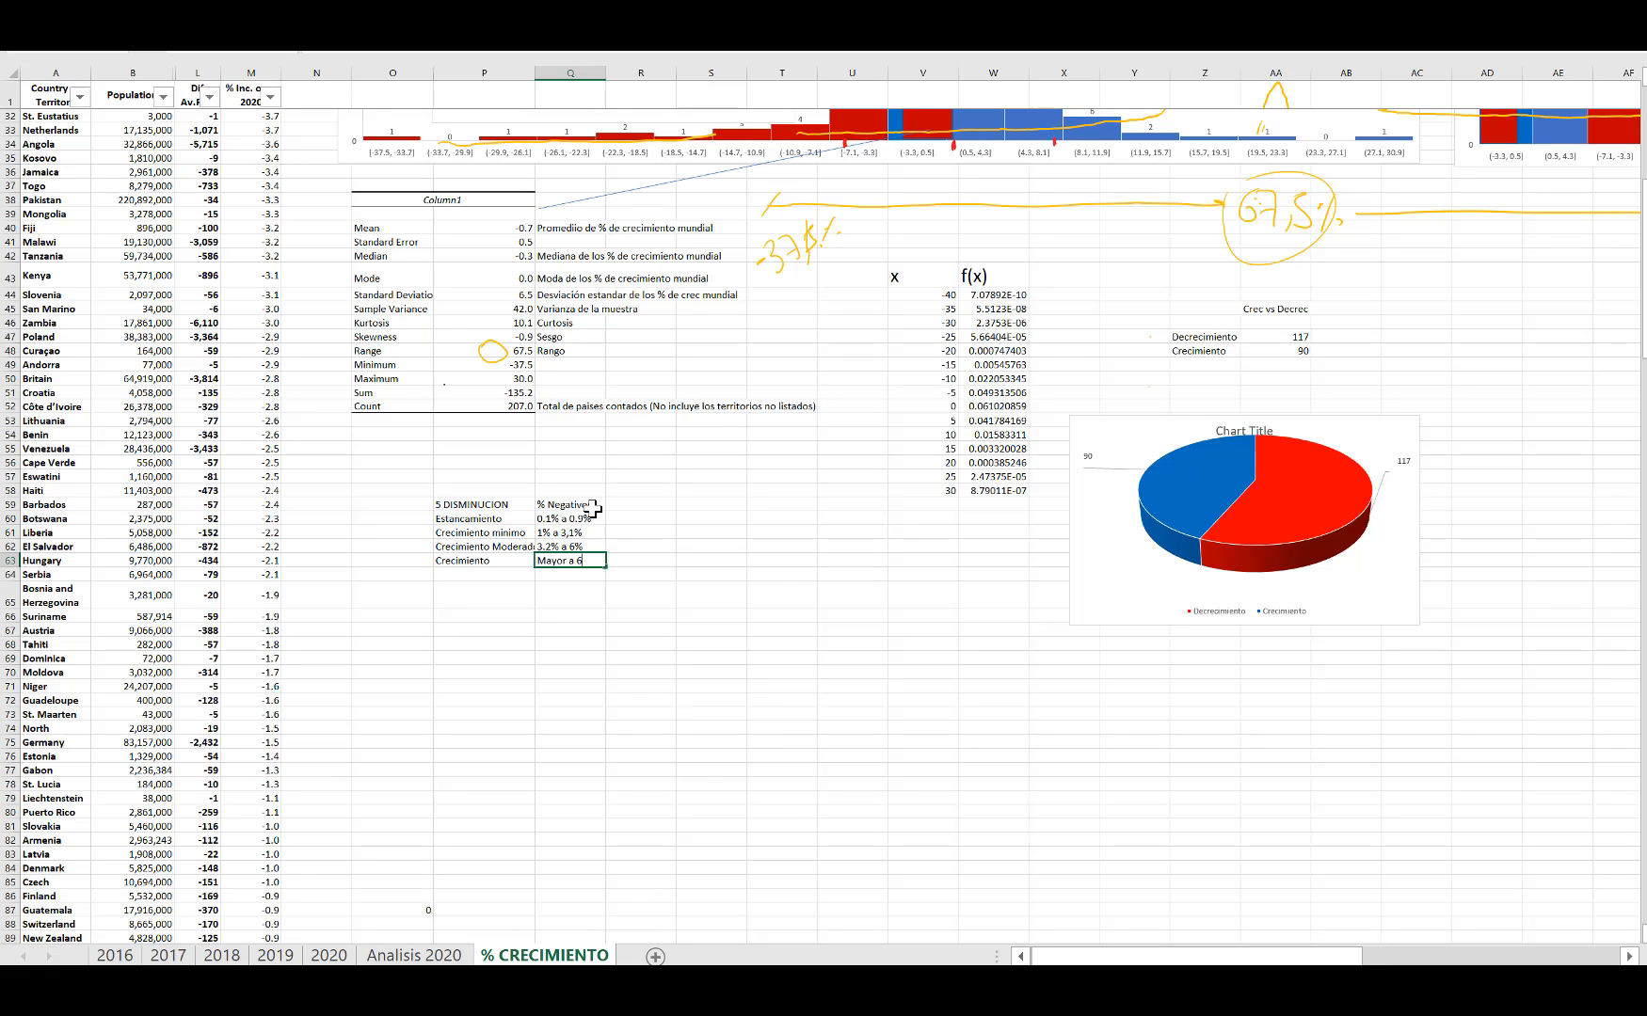
click(650, 510)
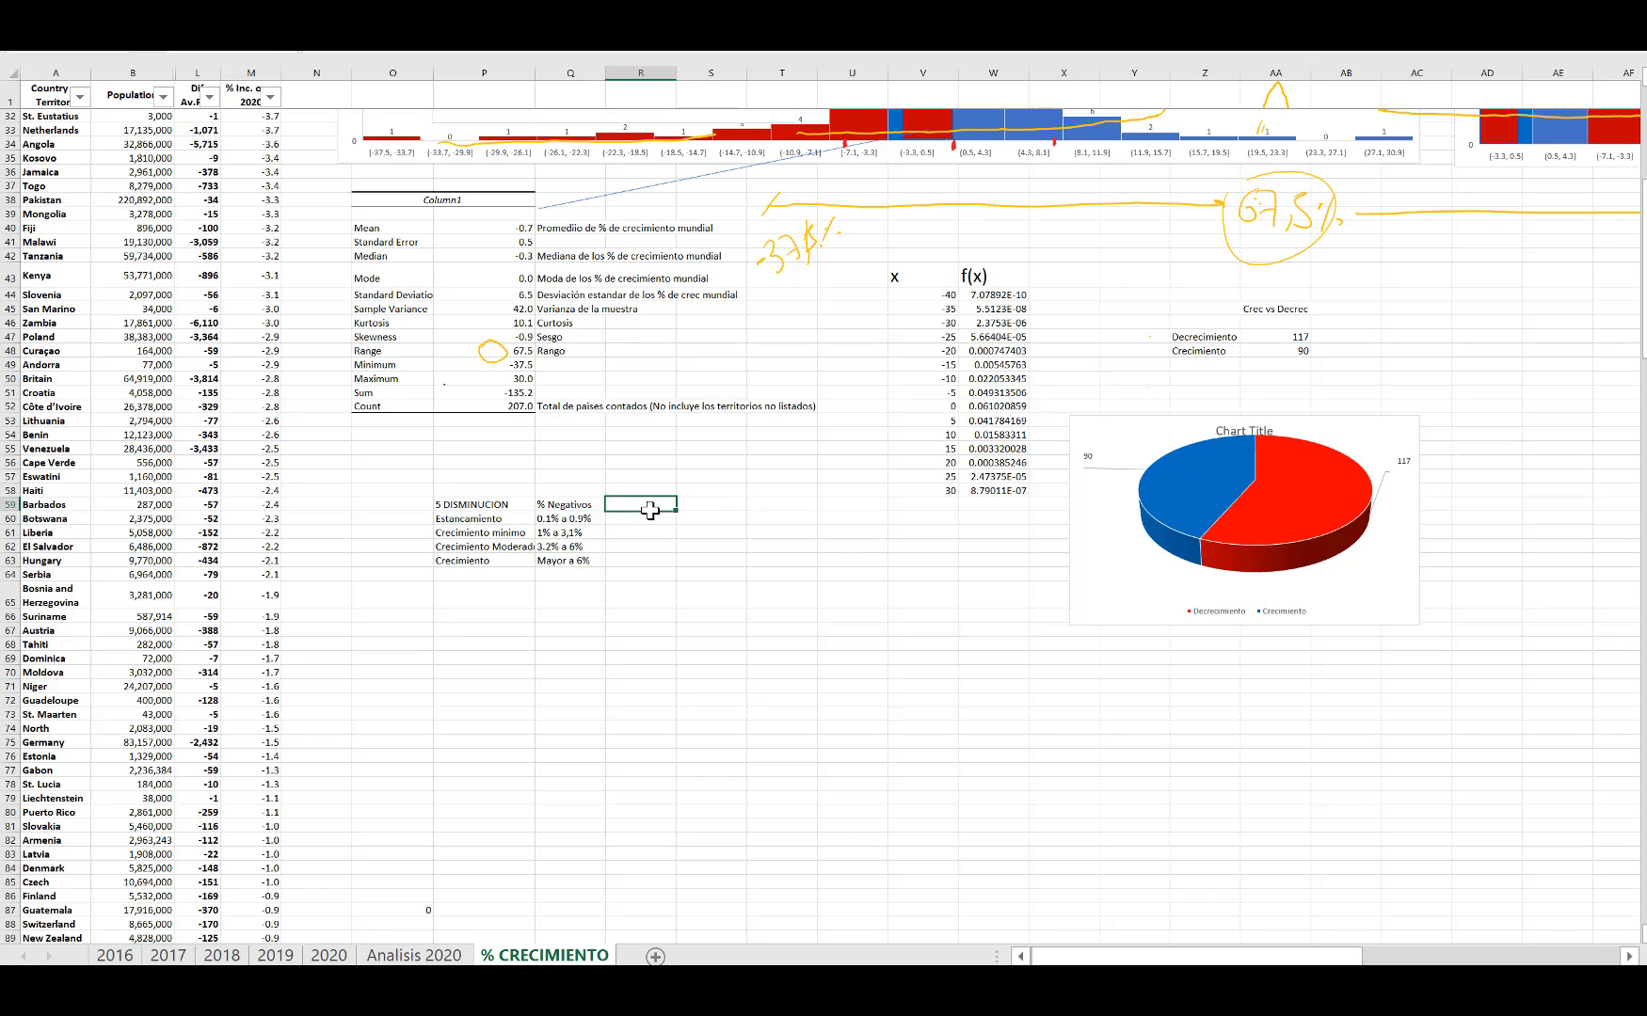
Step: Apply all borders to the category and criteria table in P59:Q63
ctrl+scroll(651, 510, up, 5)
drag(443, 462, 630, 589)
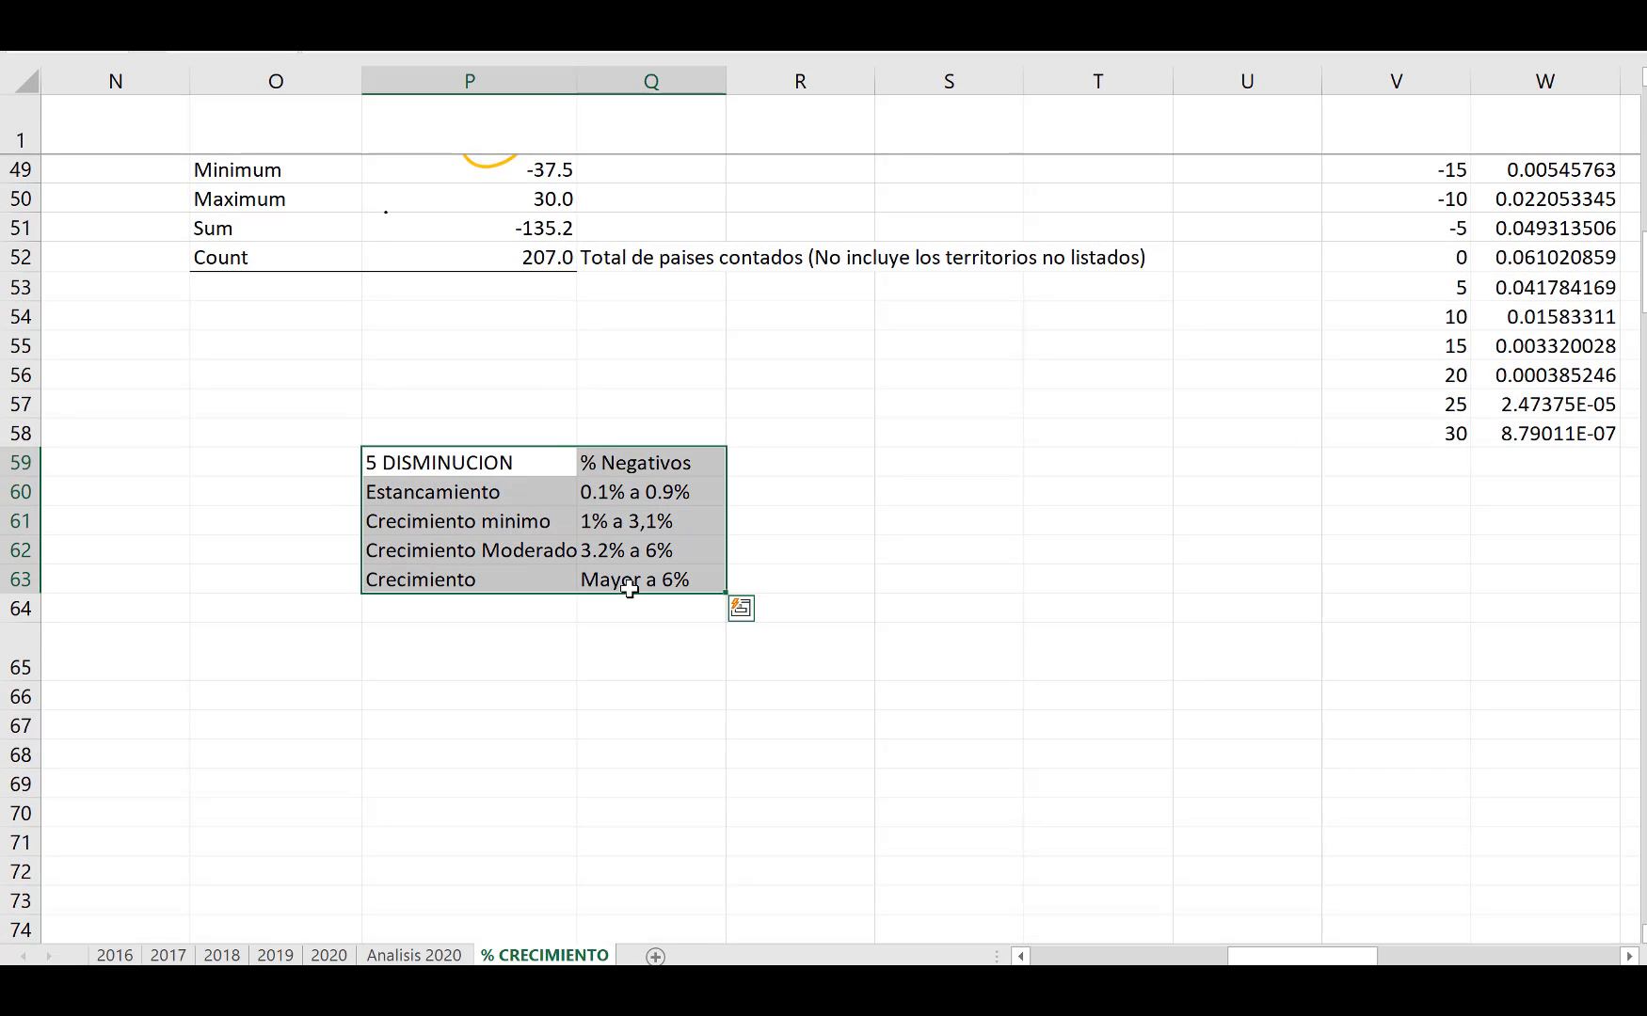
right_click(543, 559)
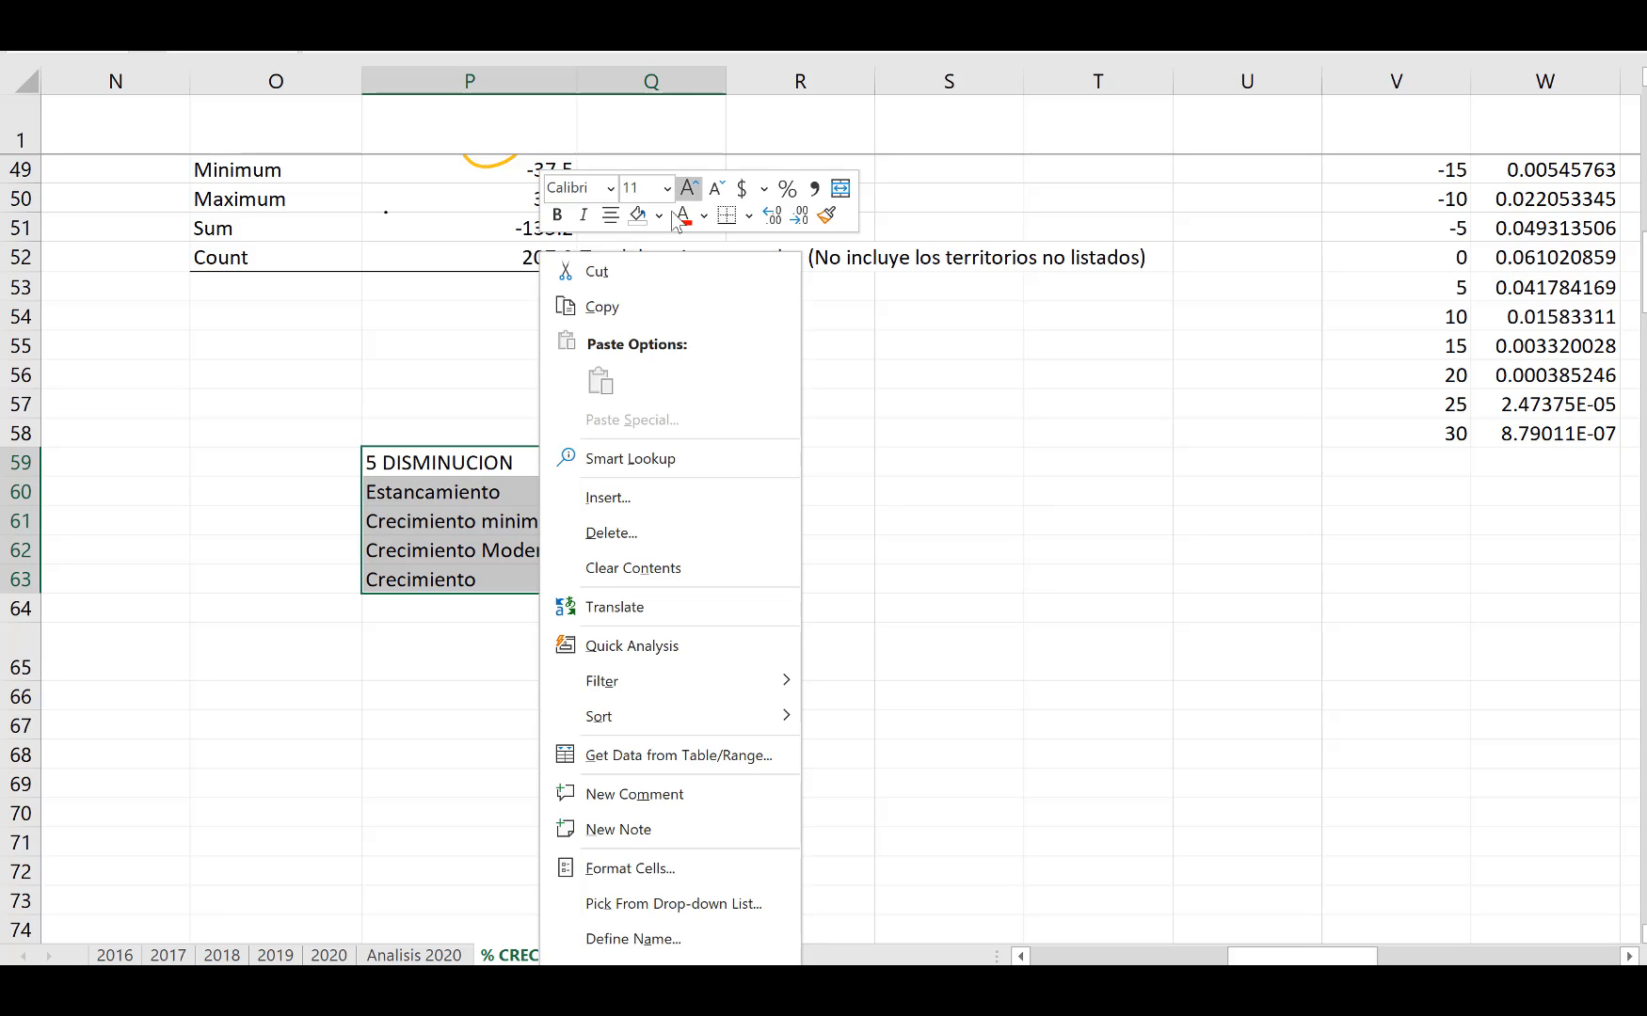
click(747, 218)
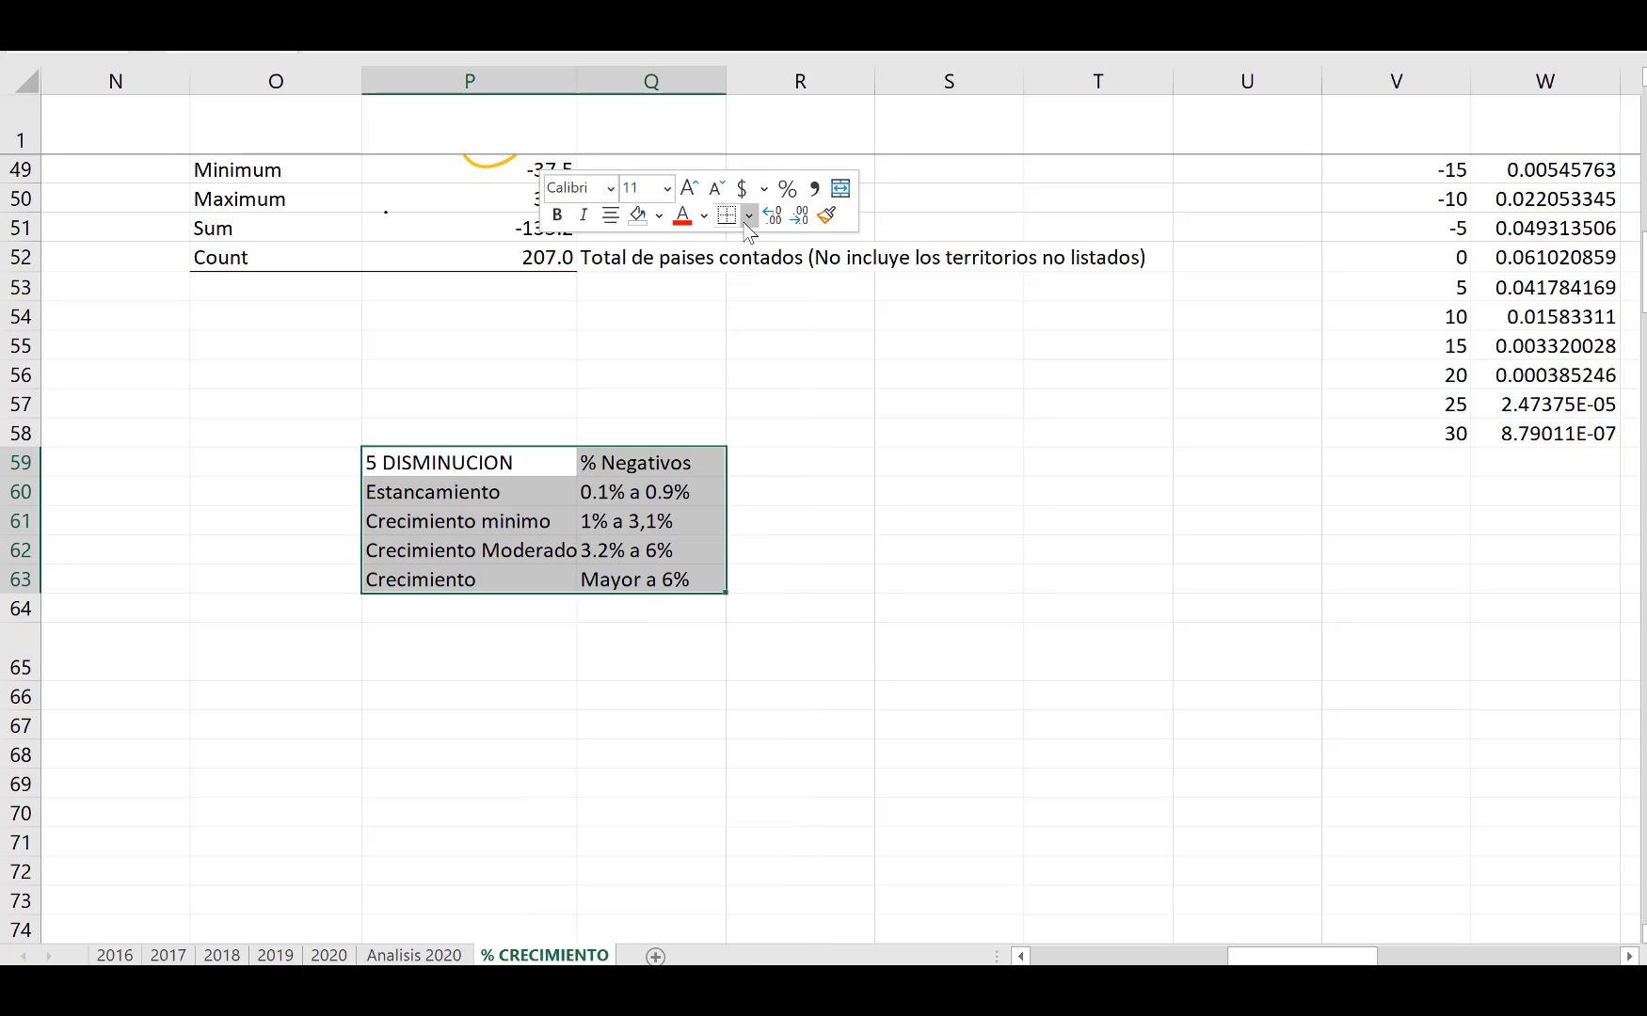
click(794, 429)
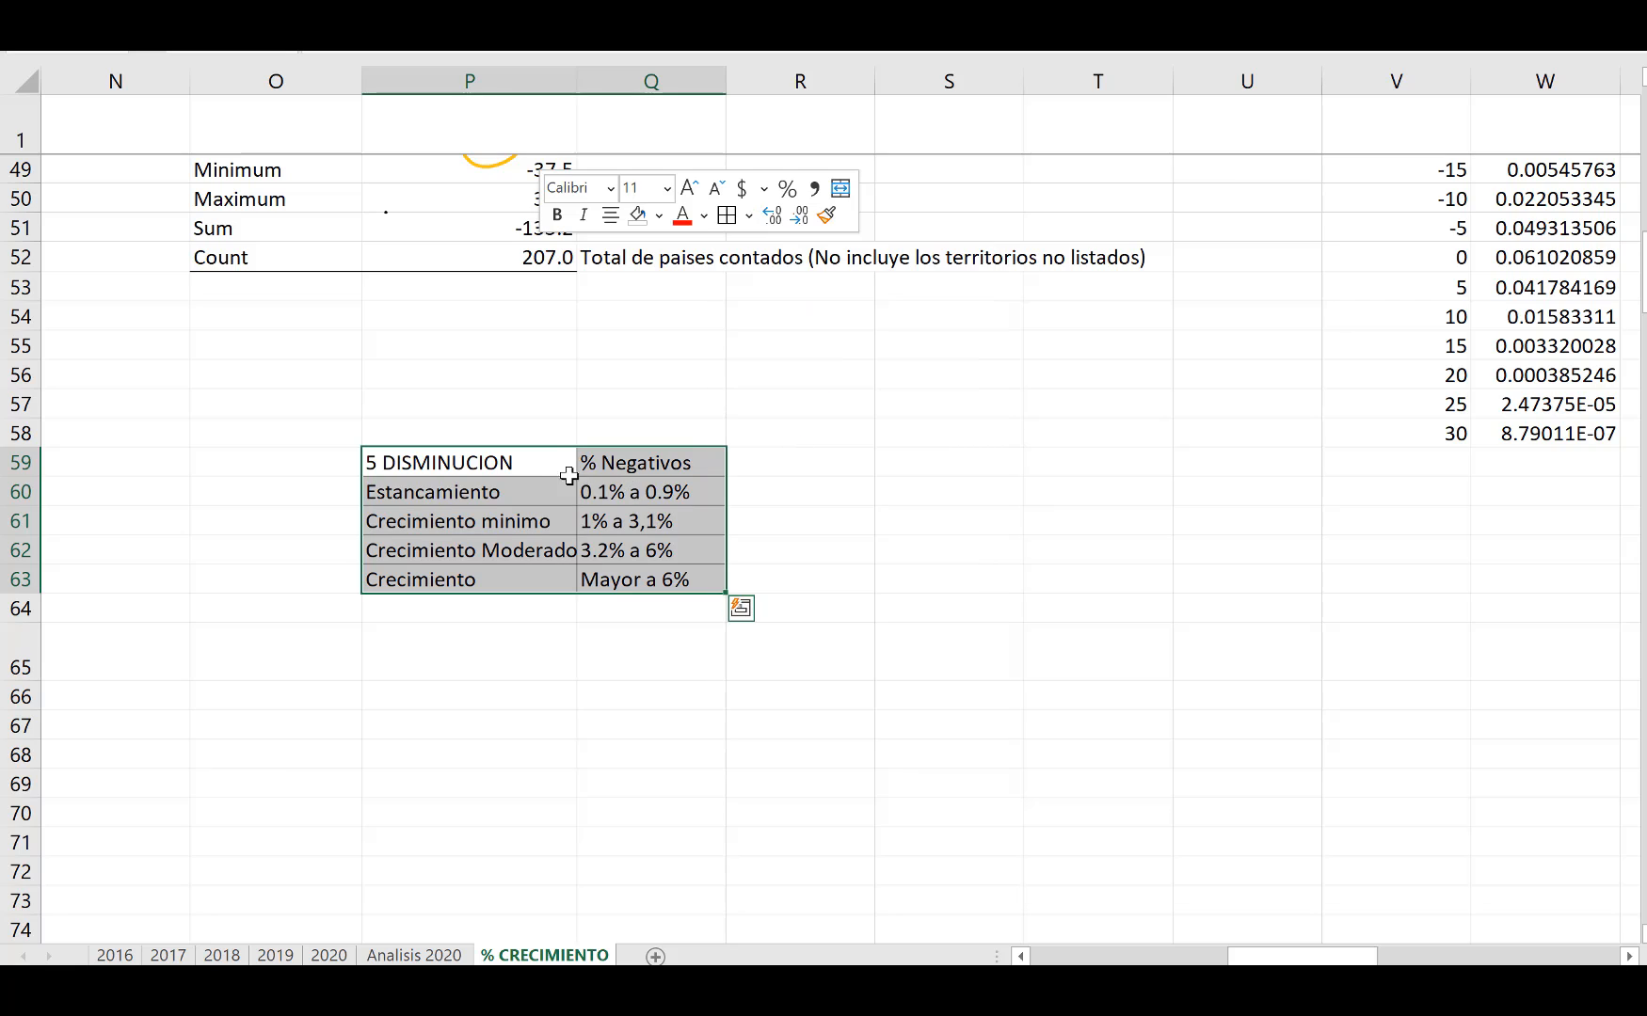
click(552, 461)
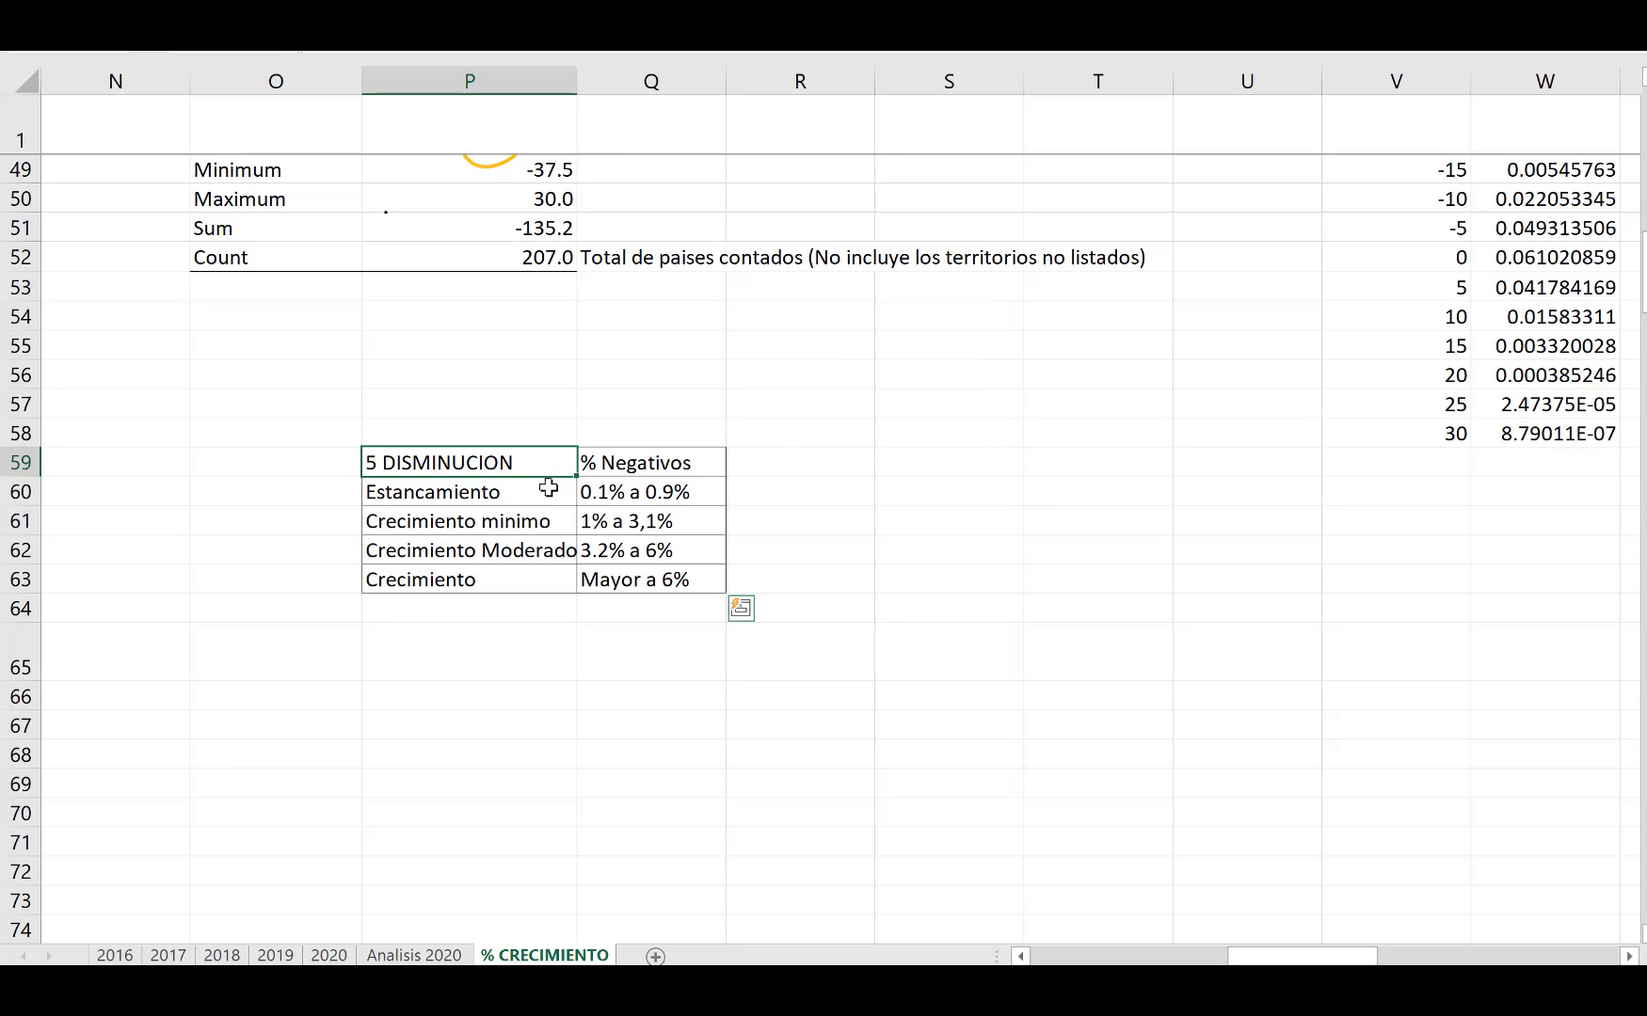
Step: Make the criteria in Q59:Q63 and the category labels in P59:P63 bold
drag(549, 488, 536, 579)
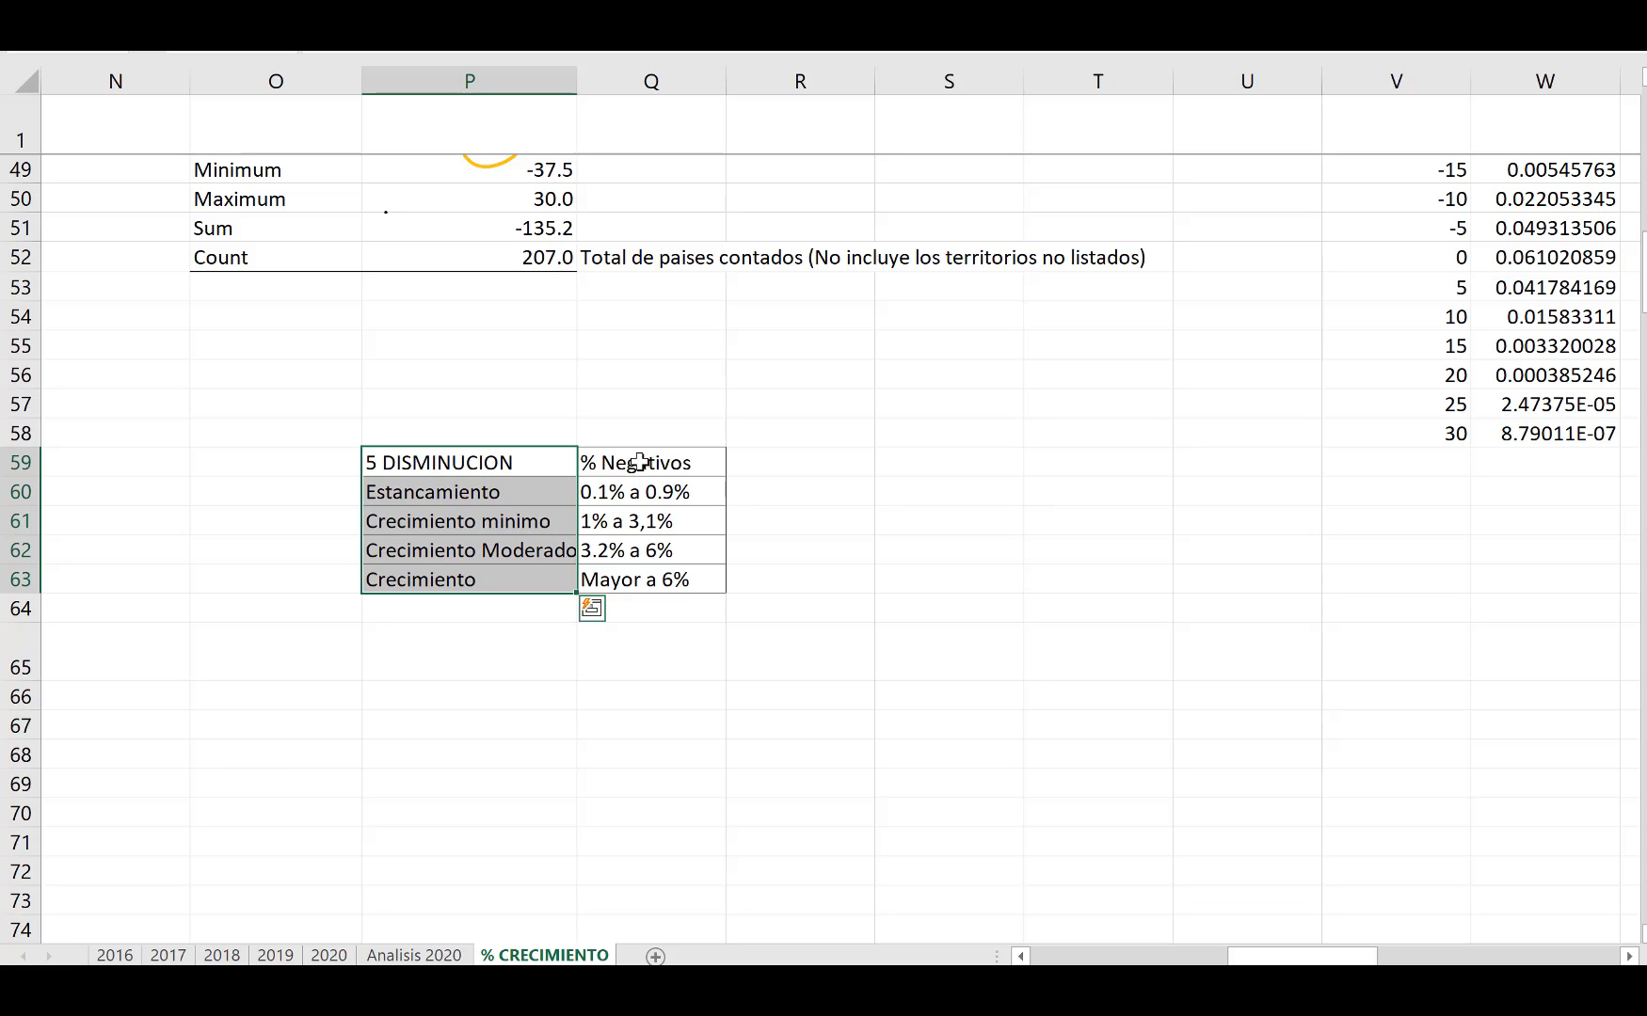
drag(639, 461, 649, 580)
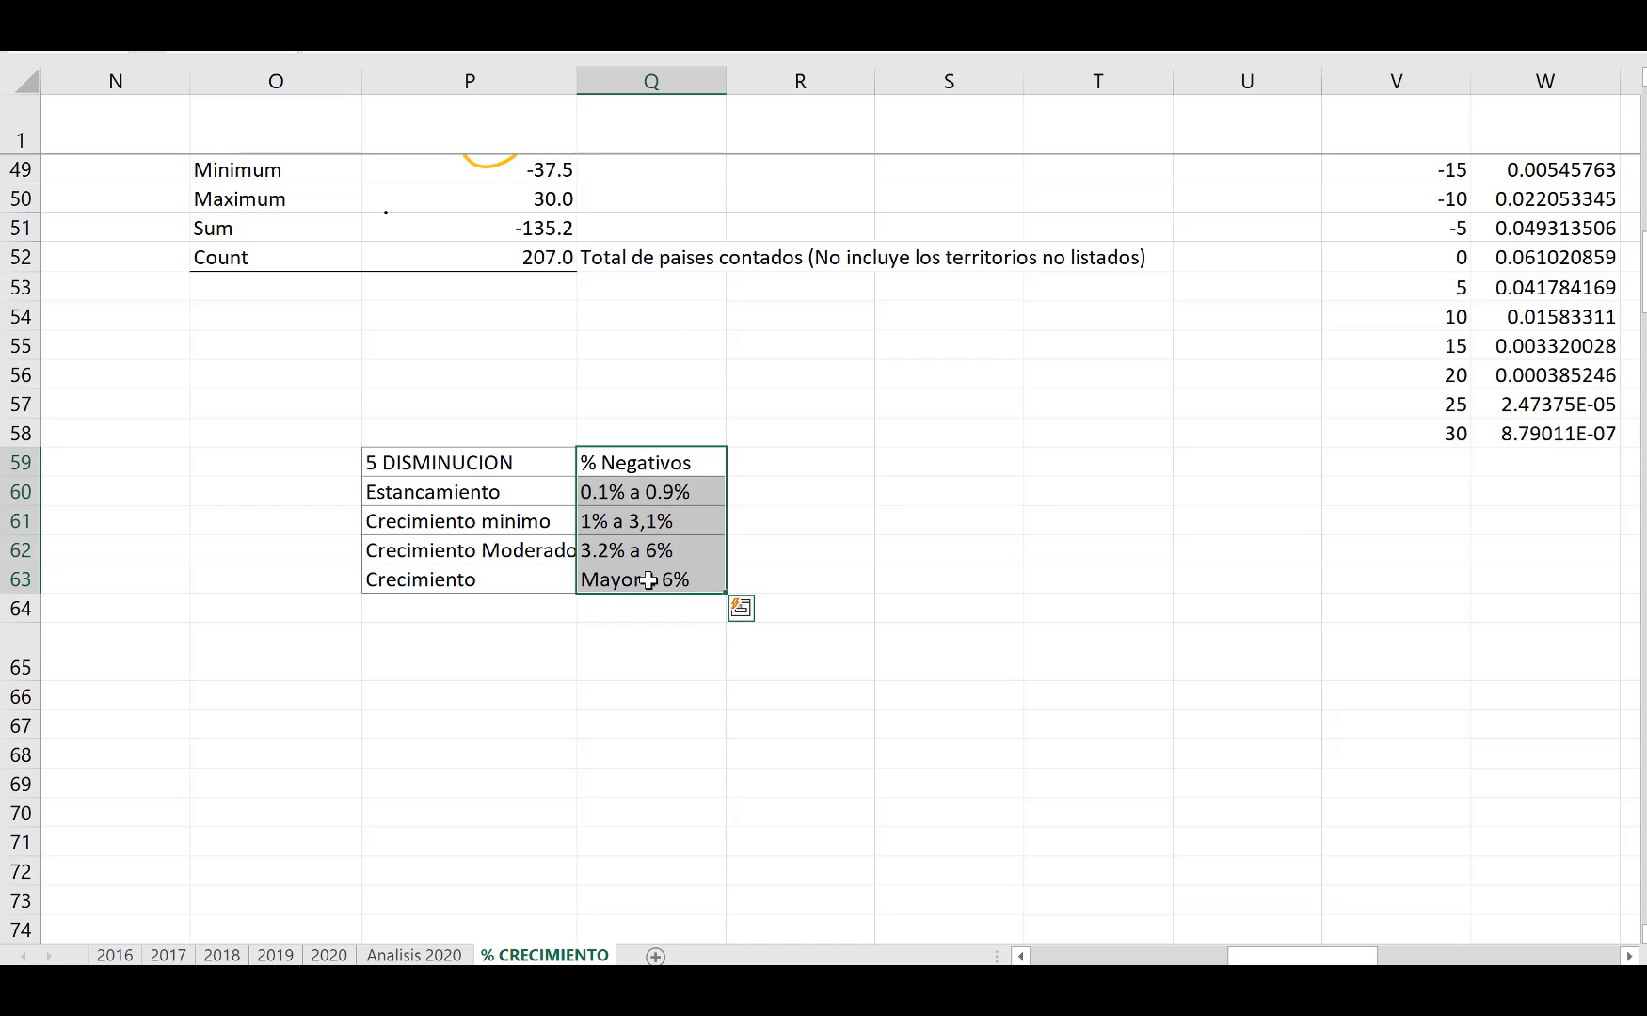
right_click(649, 581)
click(666, 215)
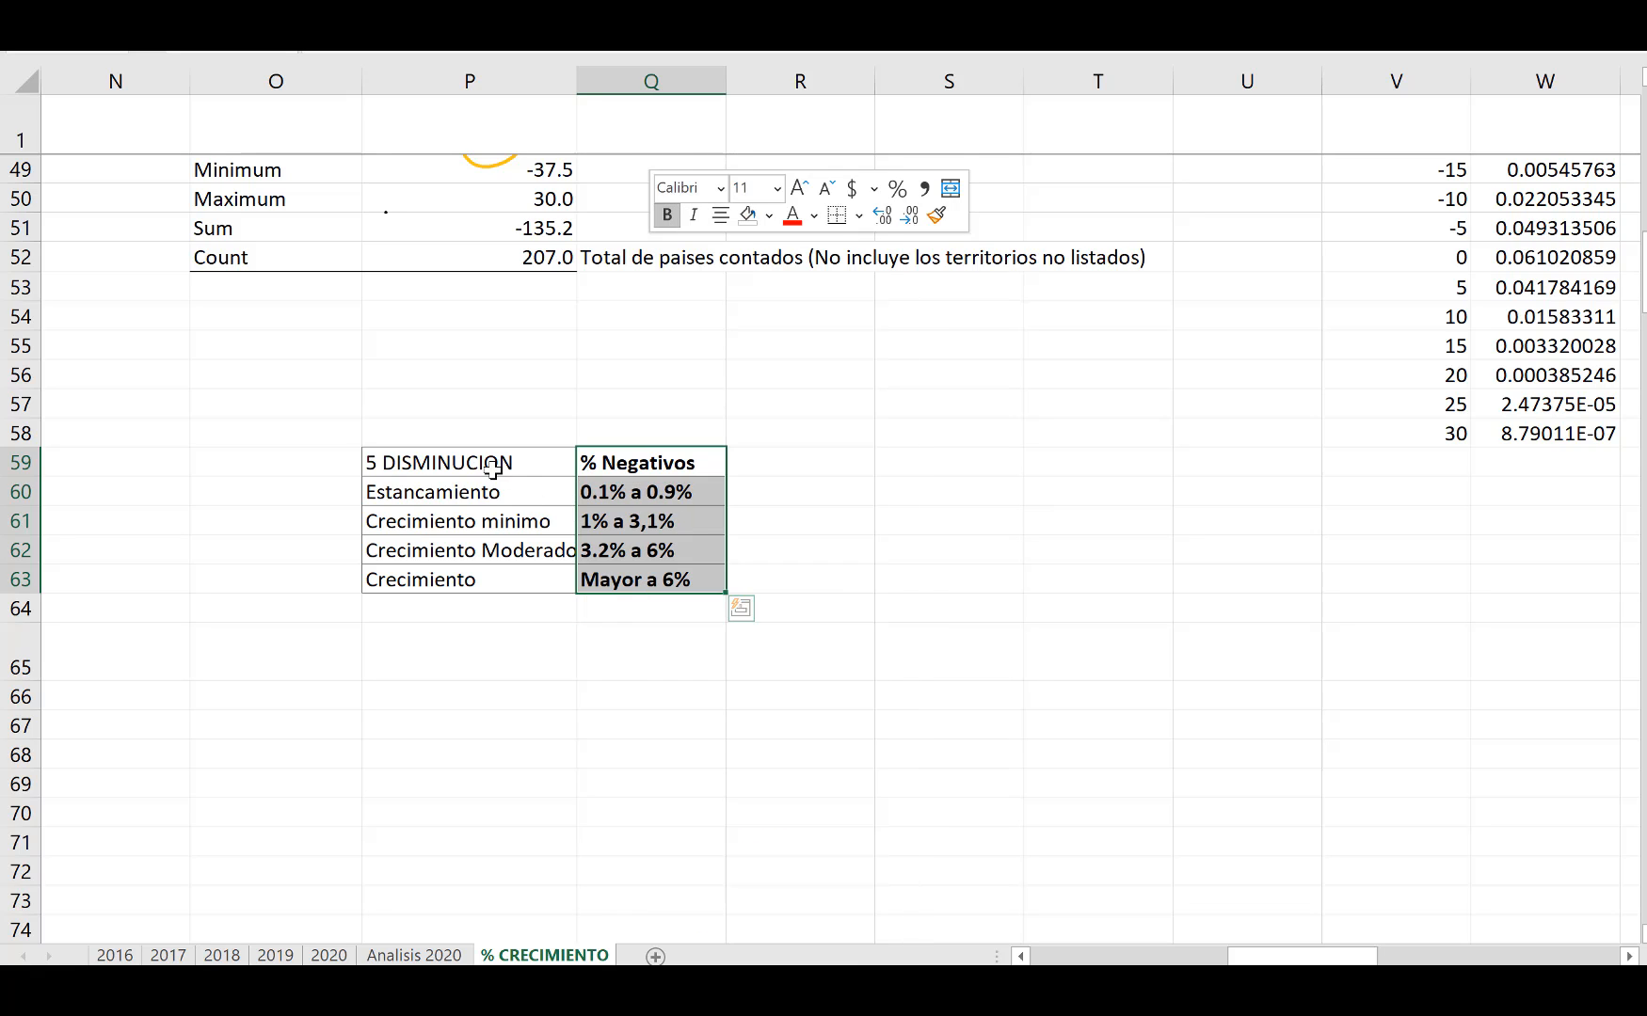
click(456, 463)
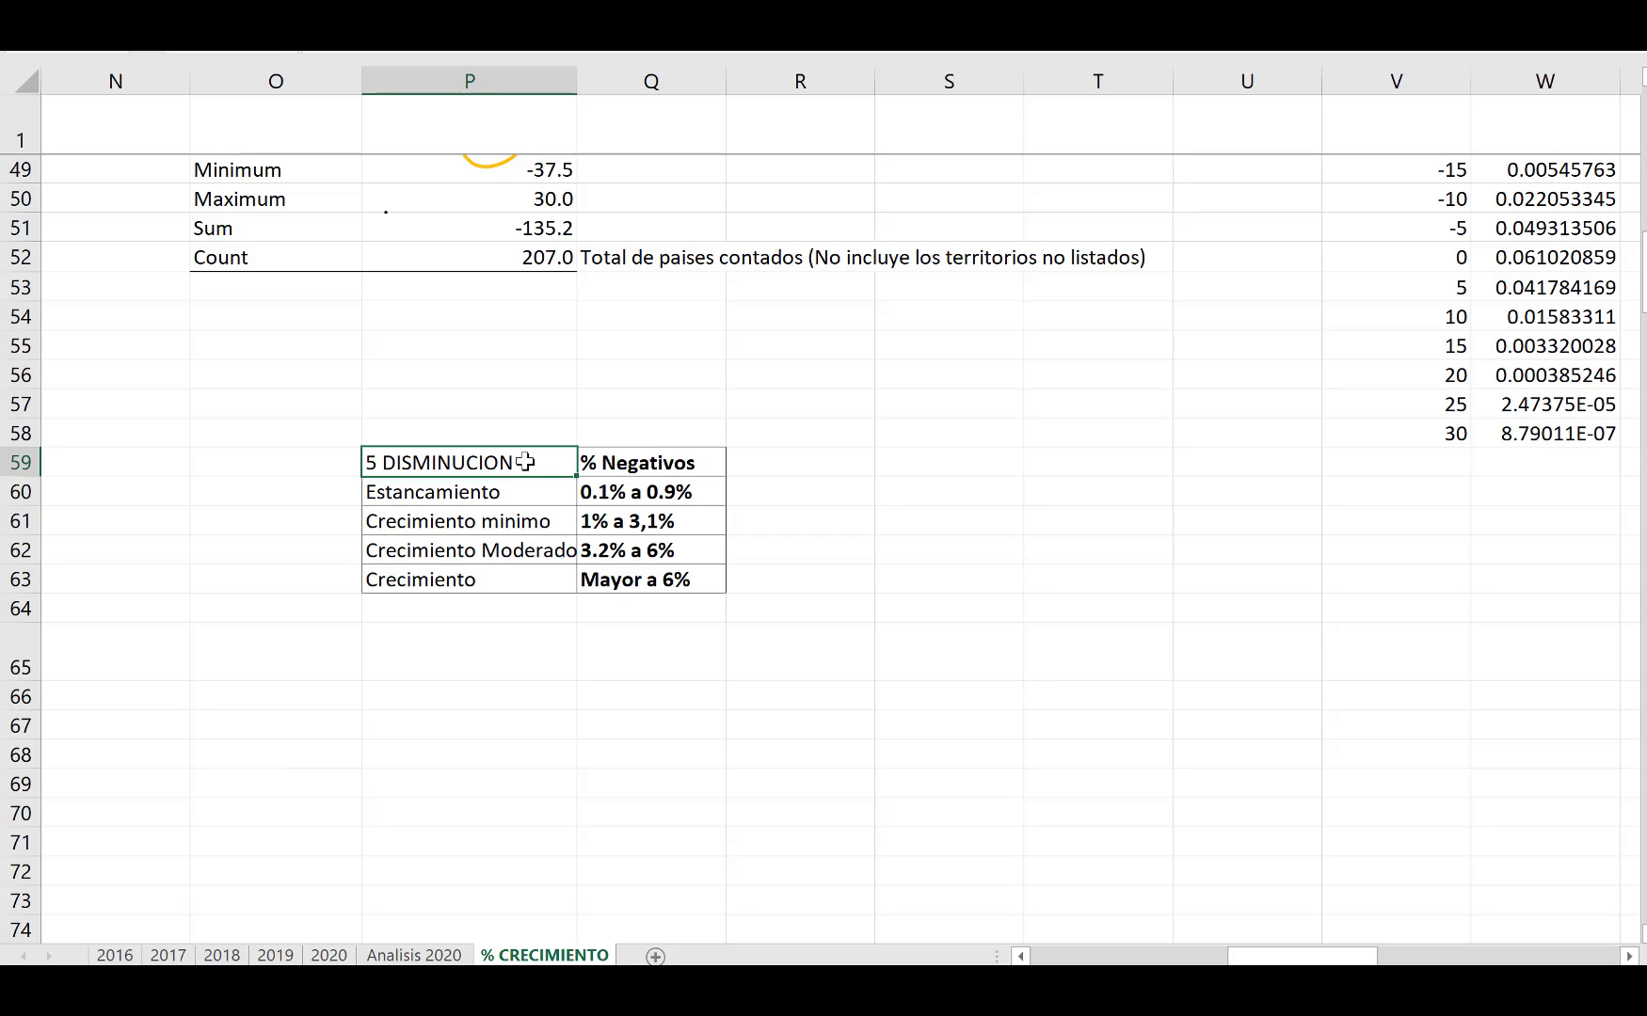
drag(524, 462, 508, 578)
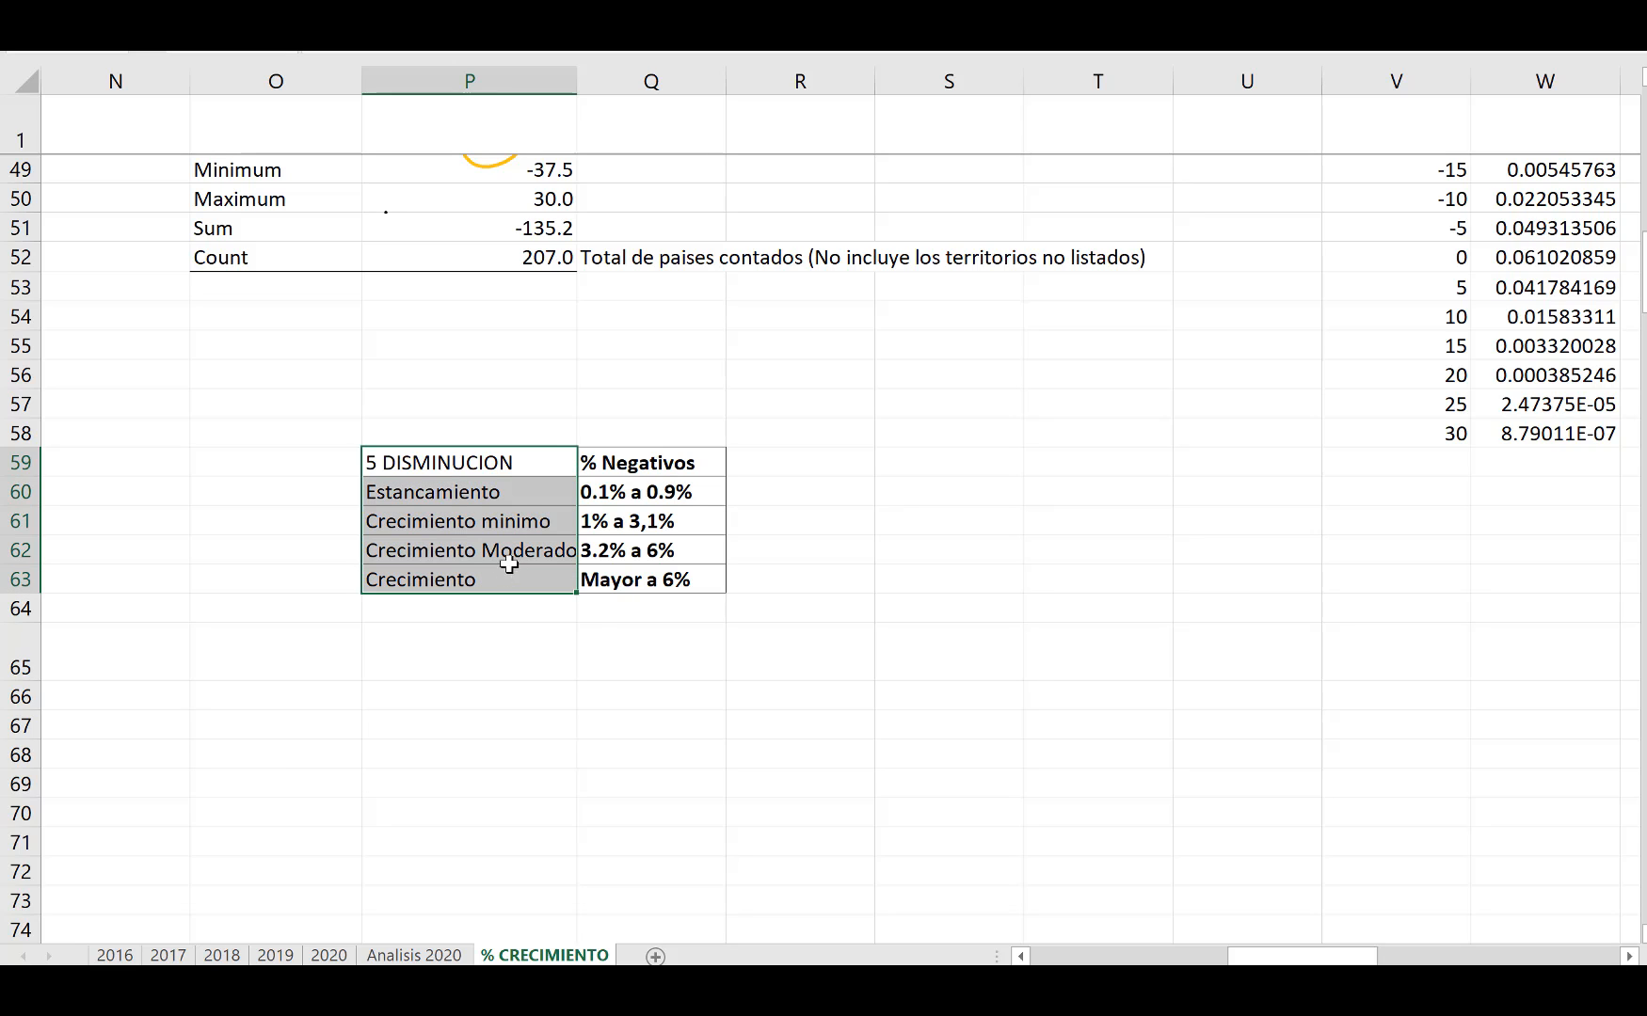
right_click(504, 491)
click(526, 220)
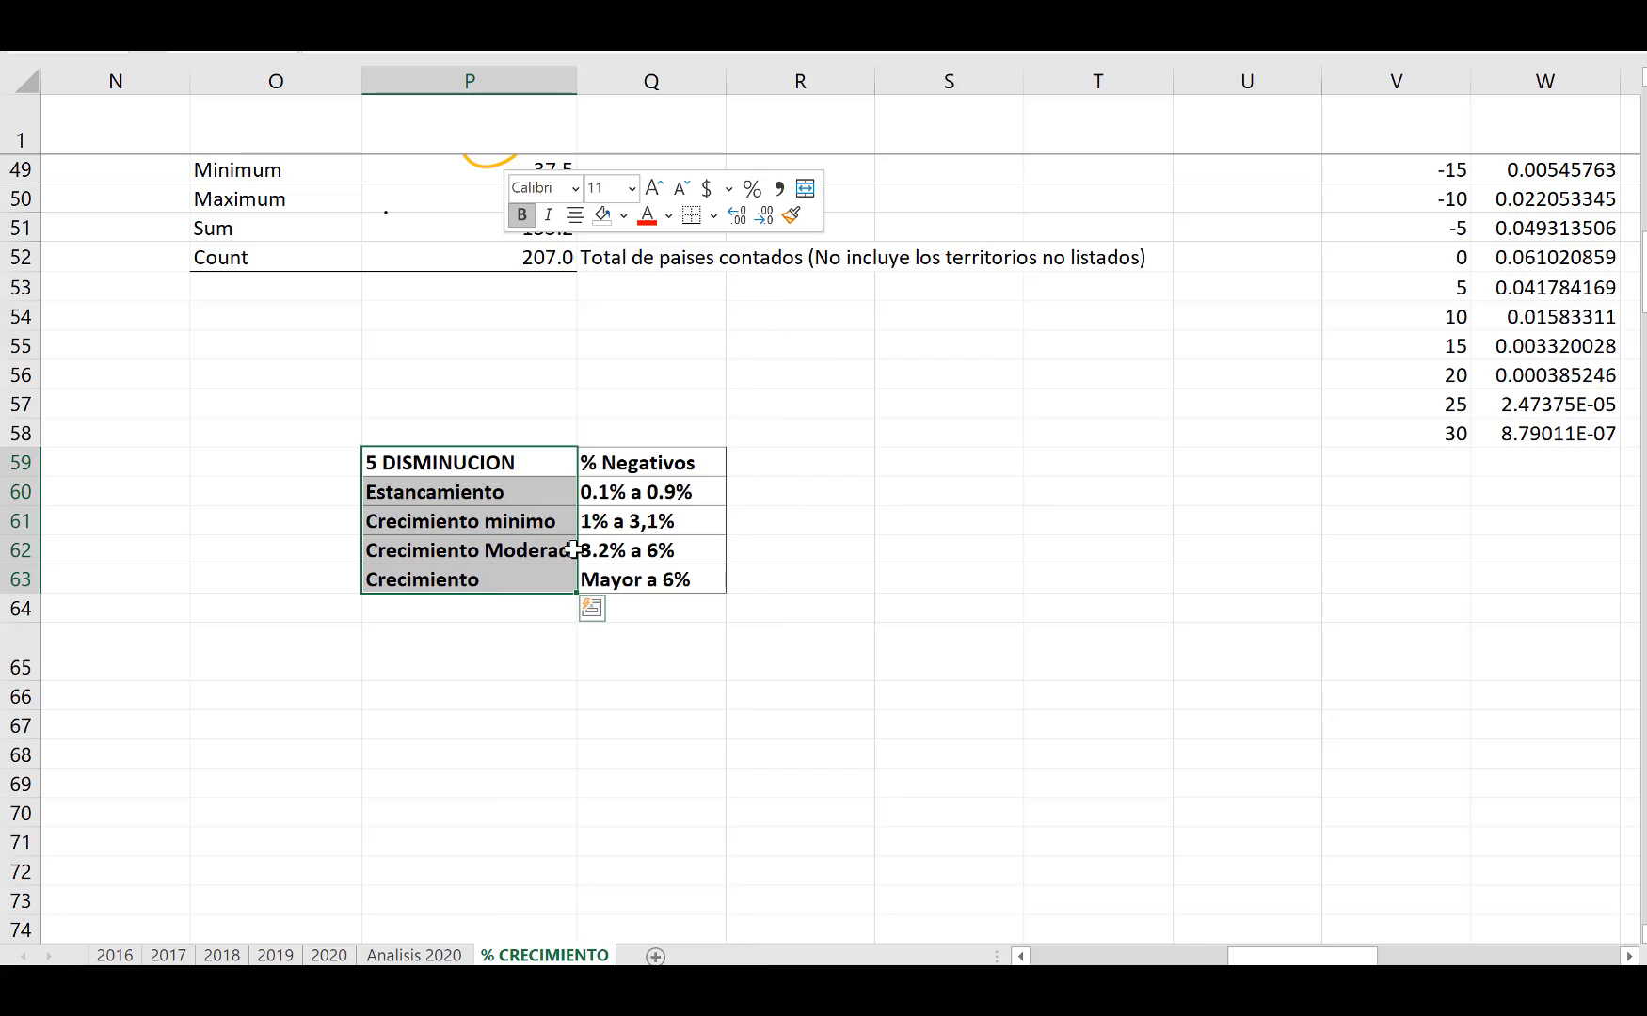
click(710, 620)
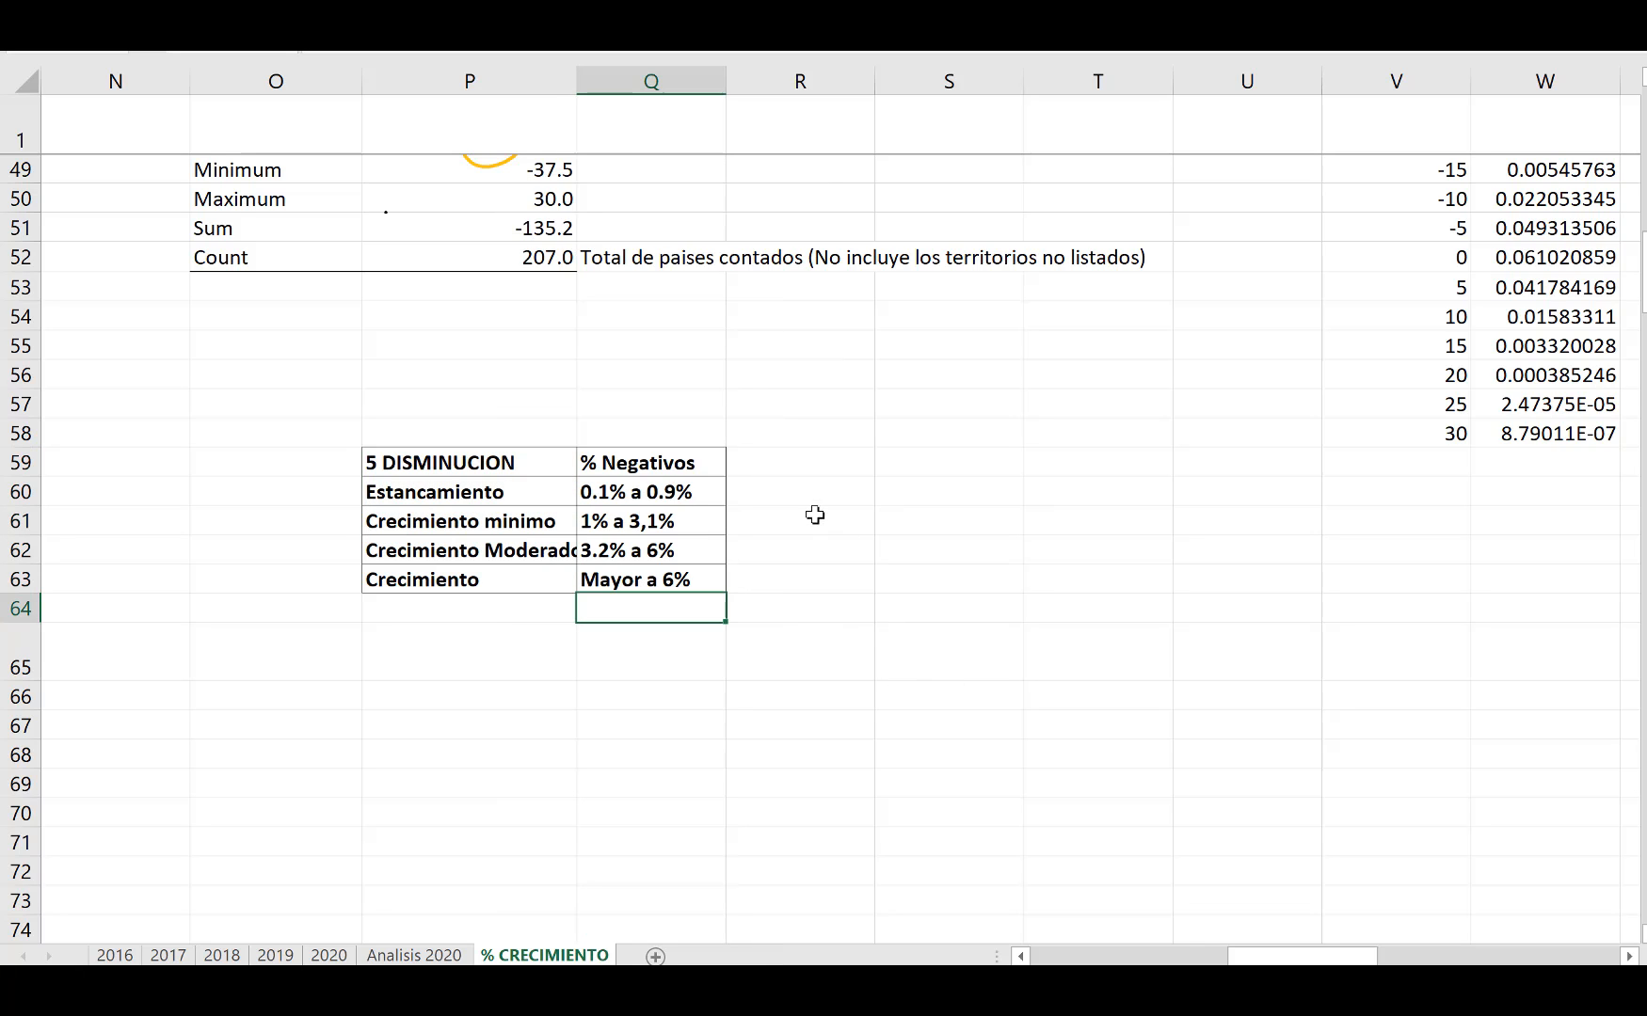
Step: Colour-code R59:R63 with bordered fills of red, orange, light green, light yellow and green, one per category
click(799, 467)
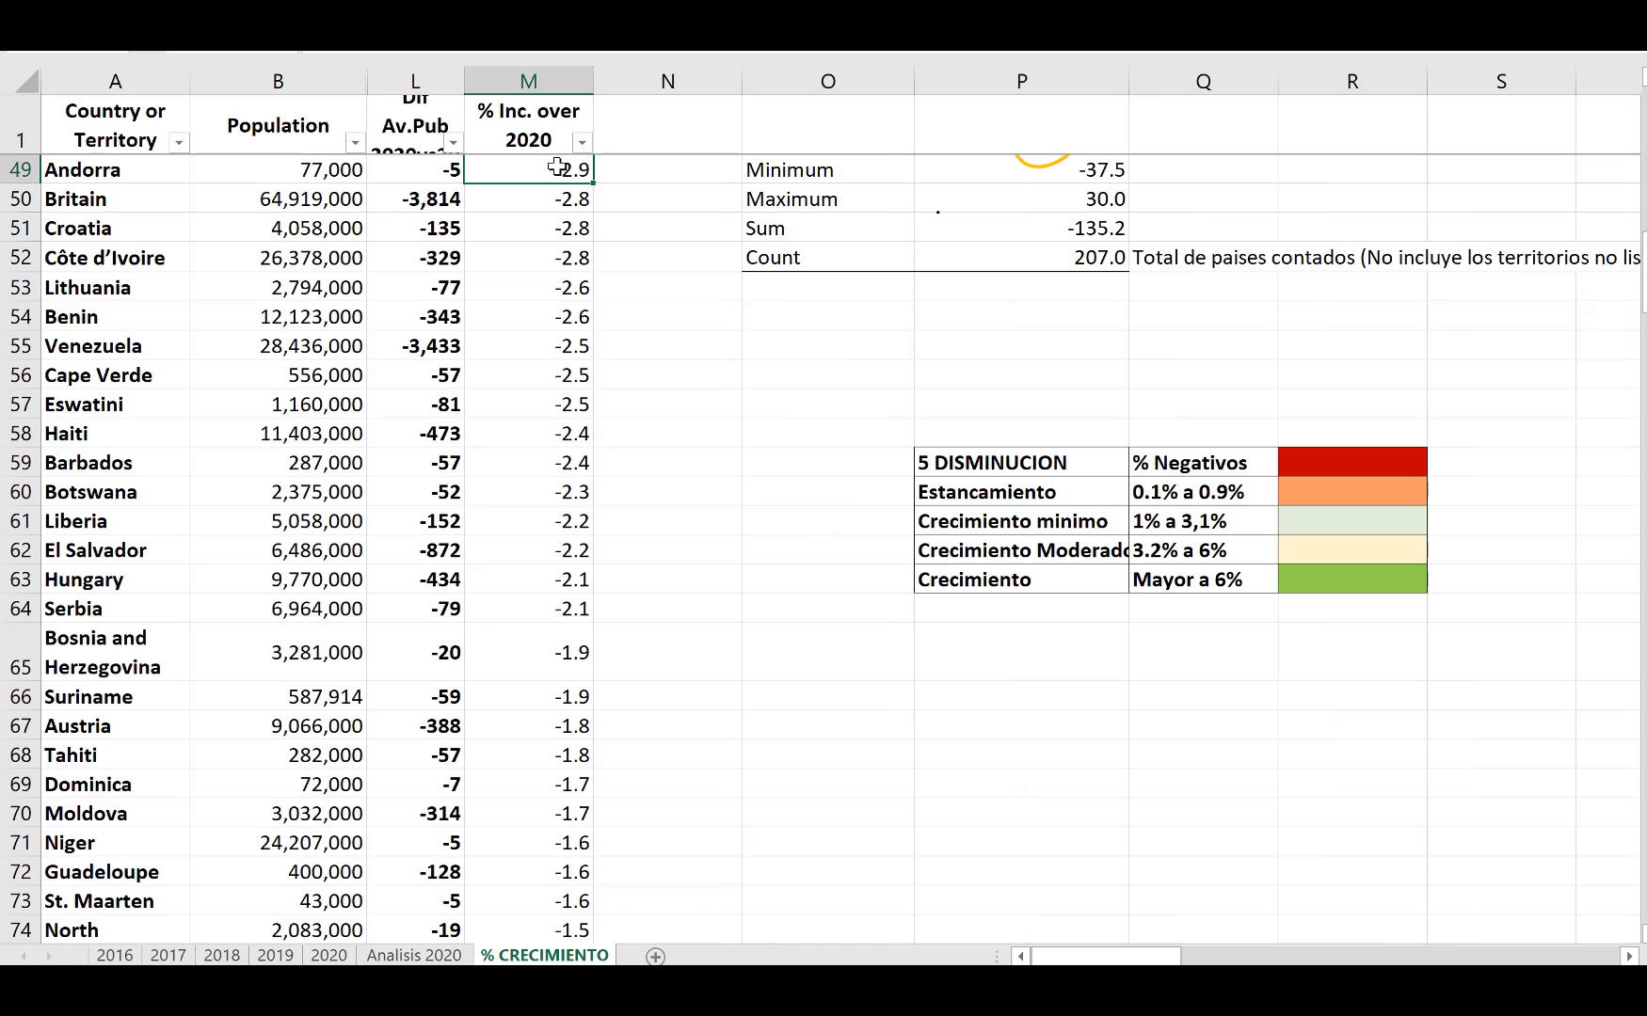
Step: Count the countries in each category from the % Inc. over 2020 column and enter 110, 24, 39, 15 and 12 in S59:S63
drag(559, 165, 570, 626)
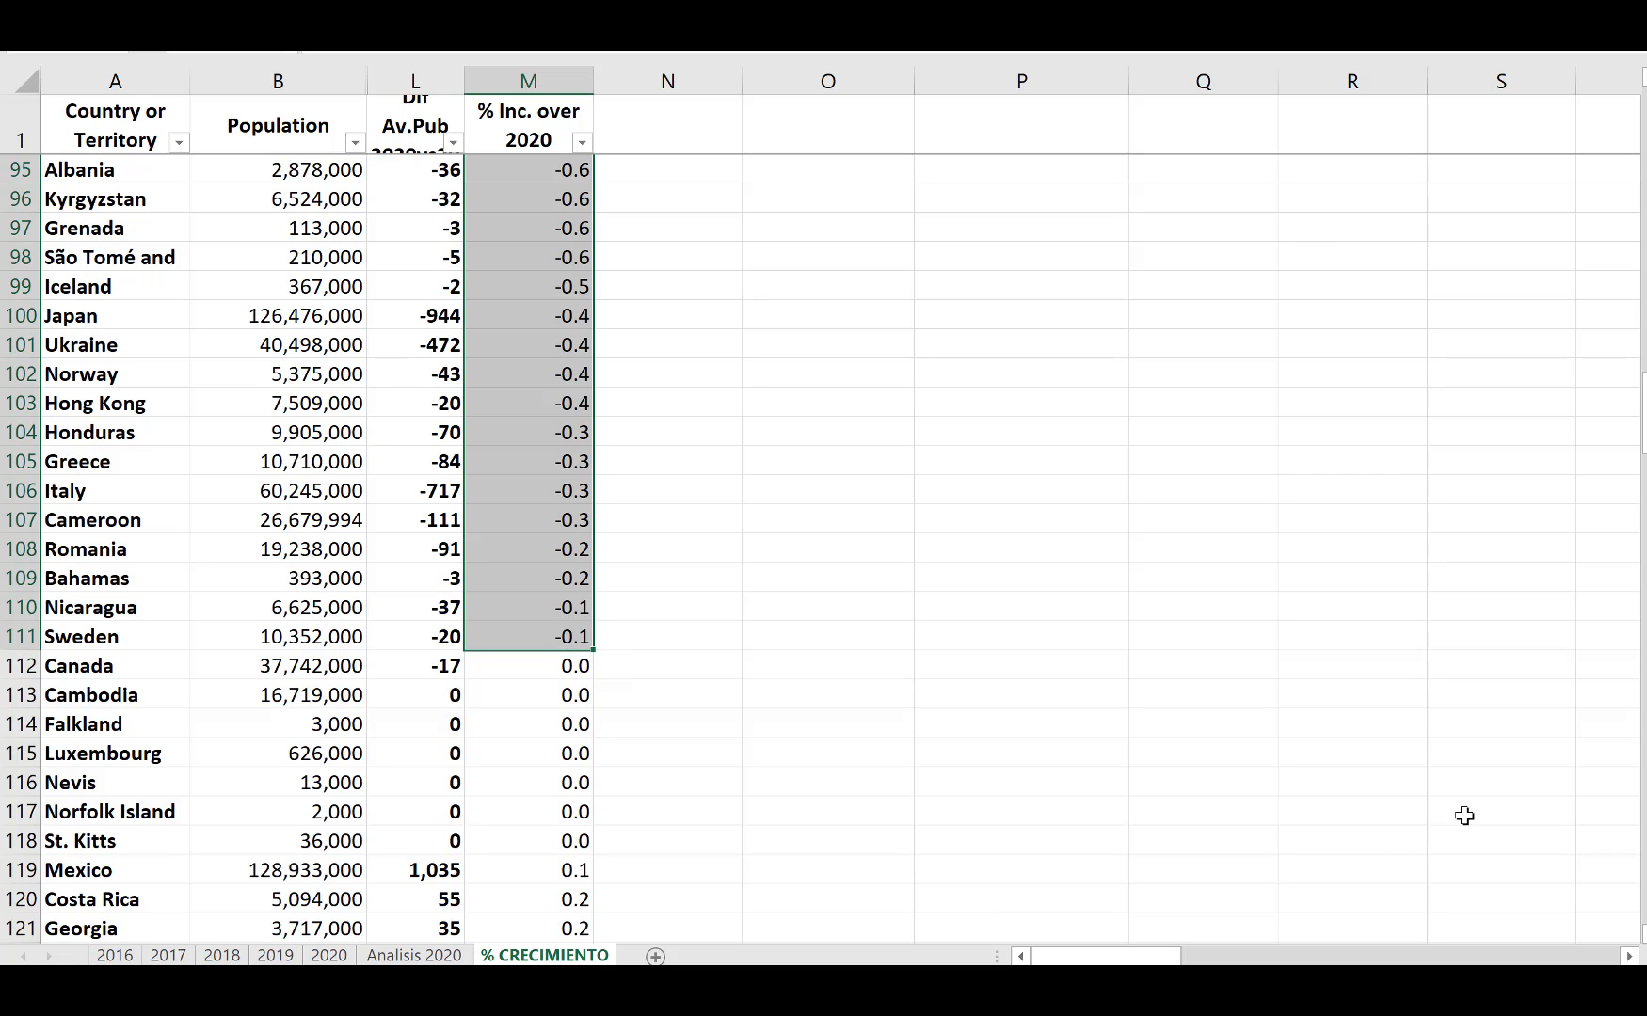
drag(1643, 412, 1643, 123)
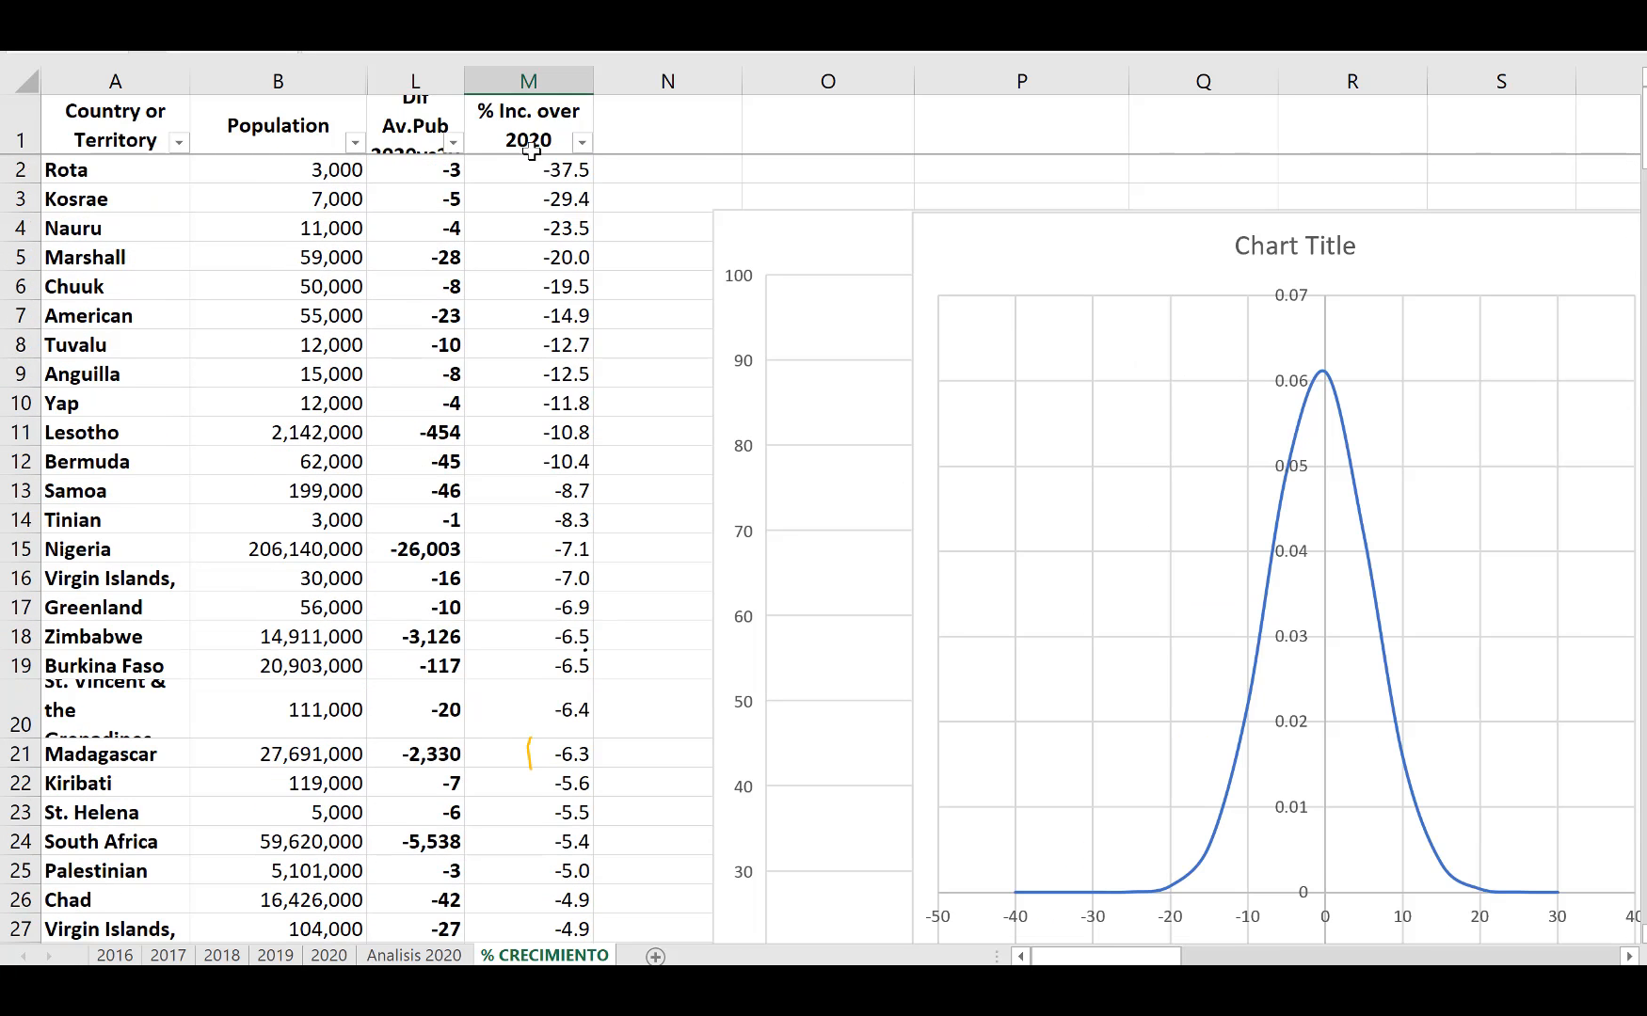
drag(529, 176, 553, 636)
drag(570, 932, 573, 142)
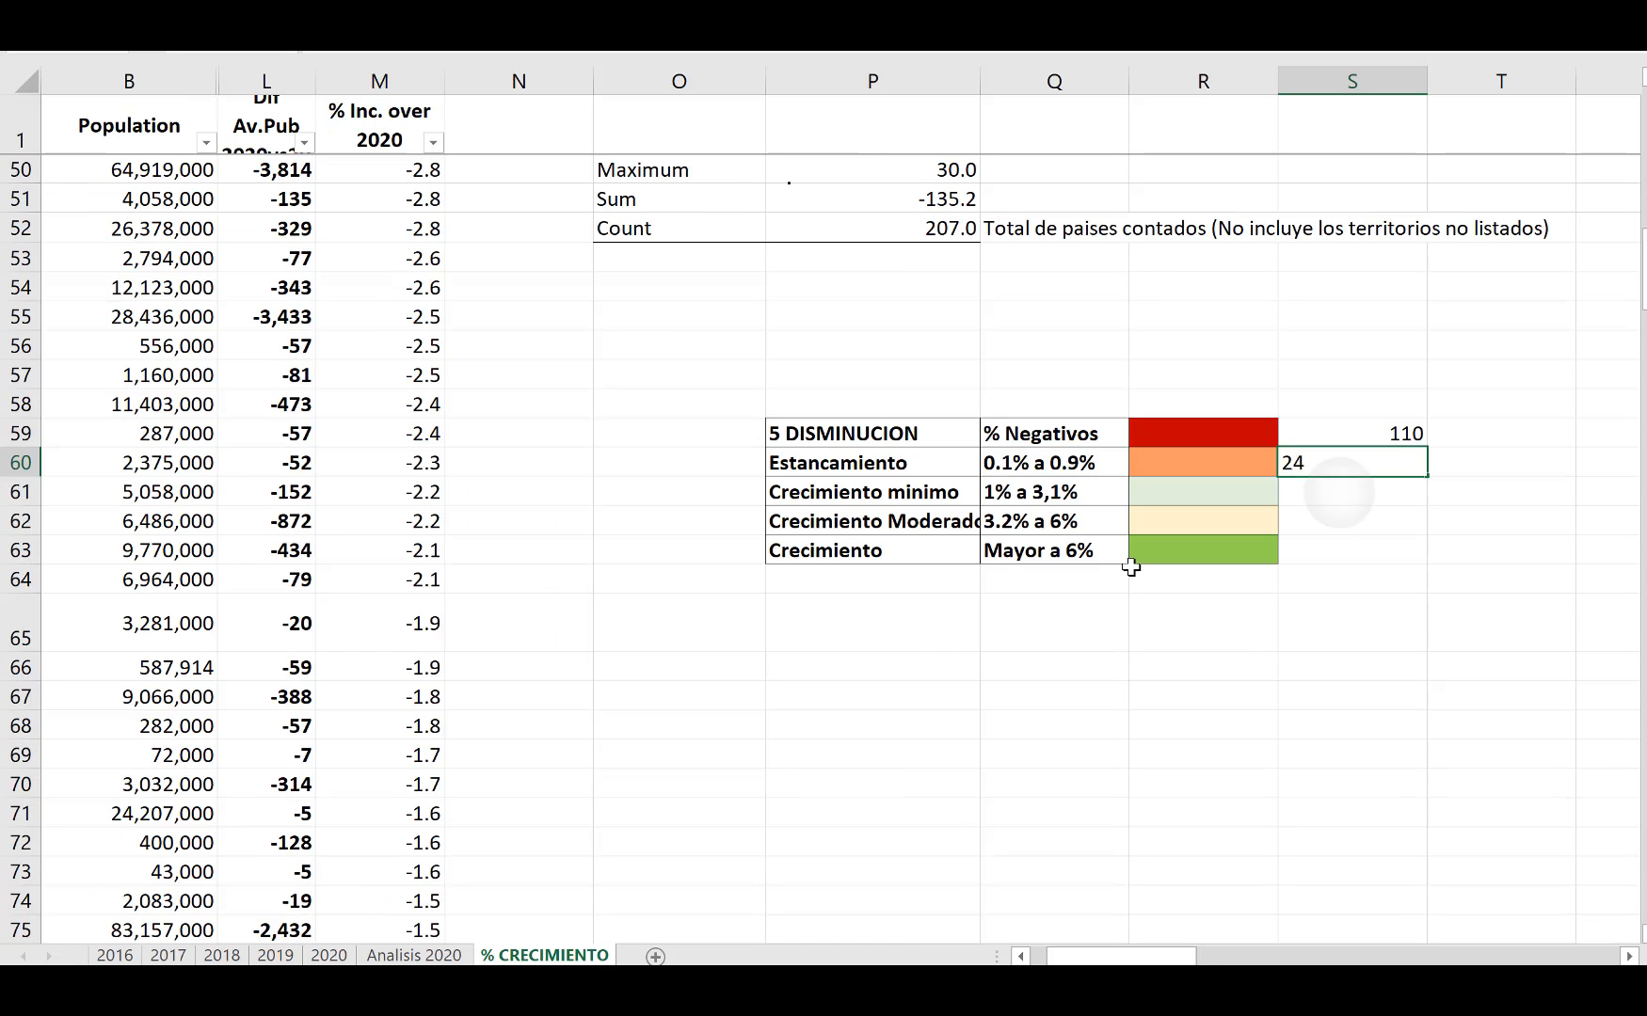
key(Up)
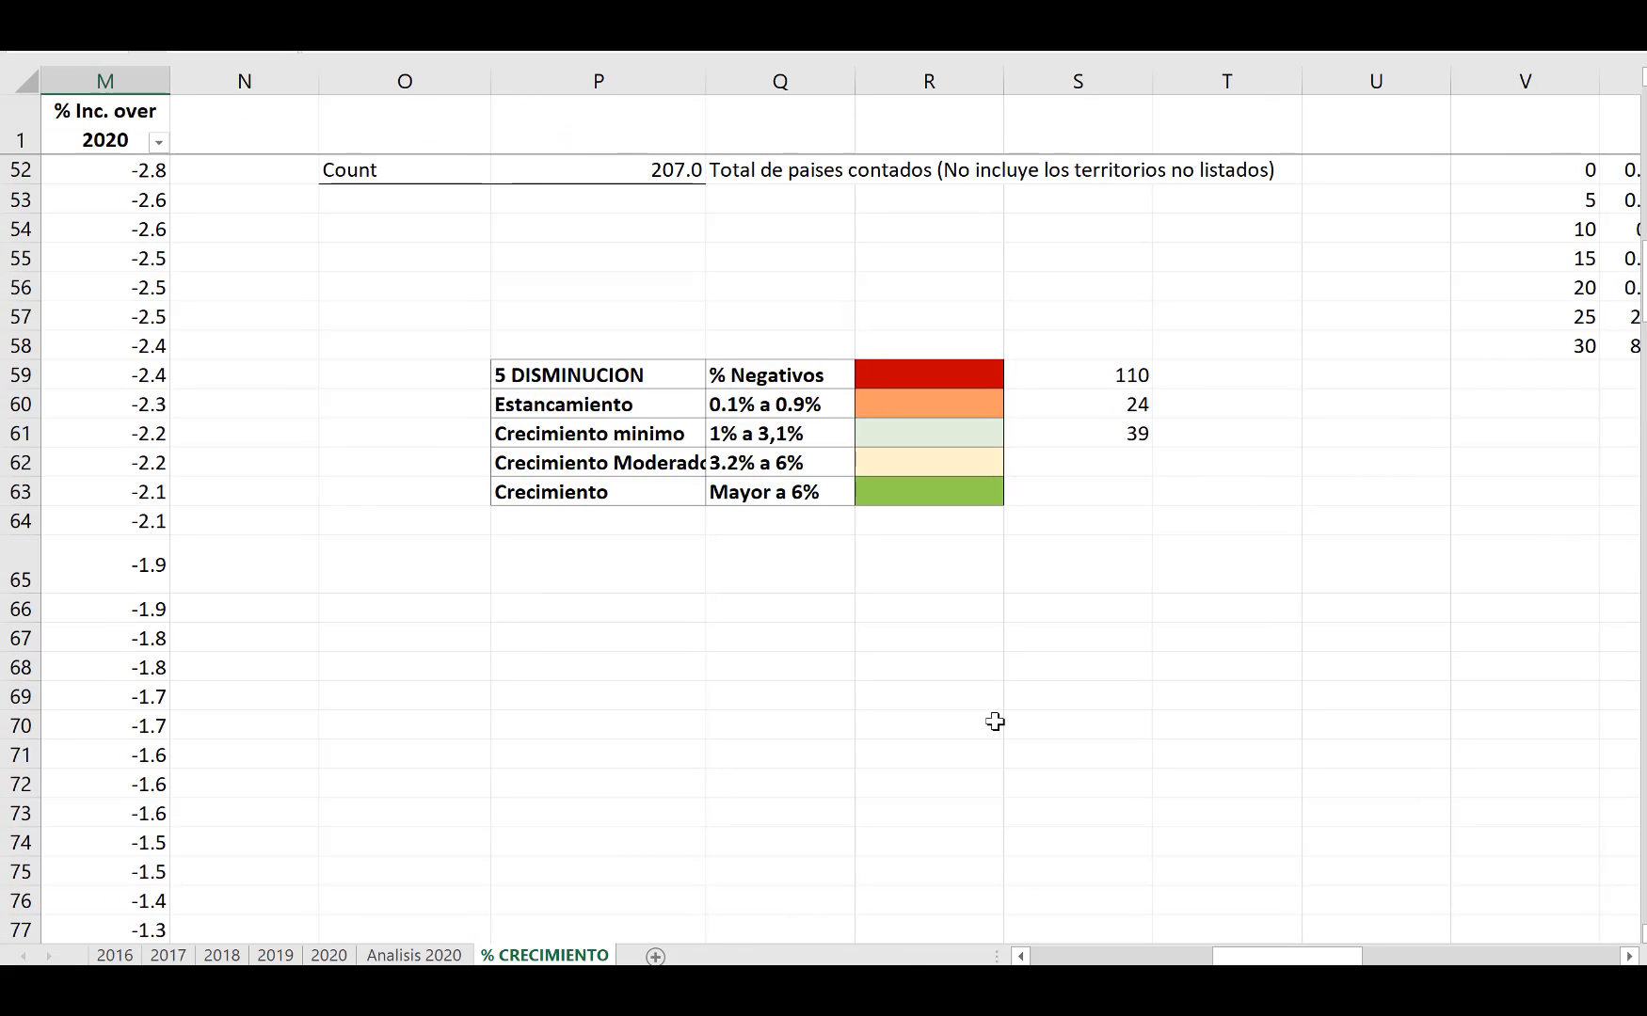
click(1112, 464)
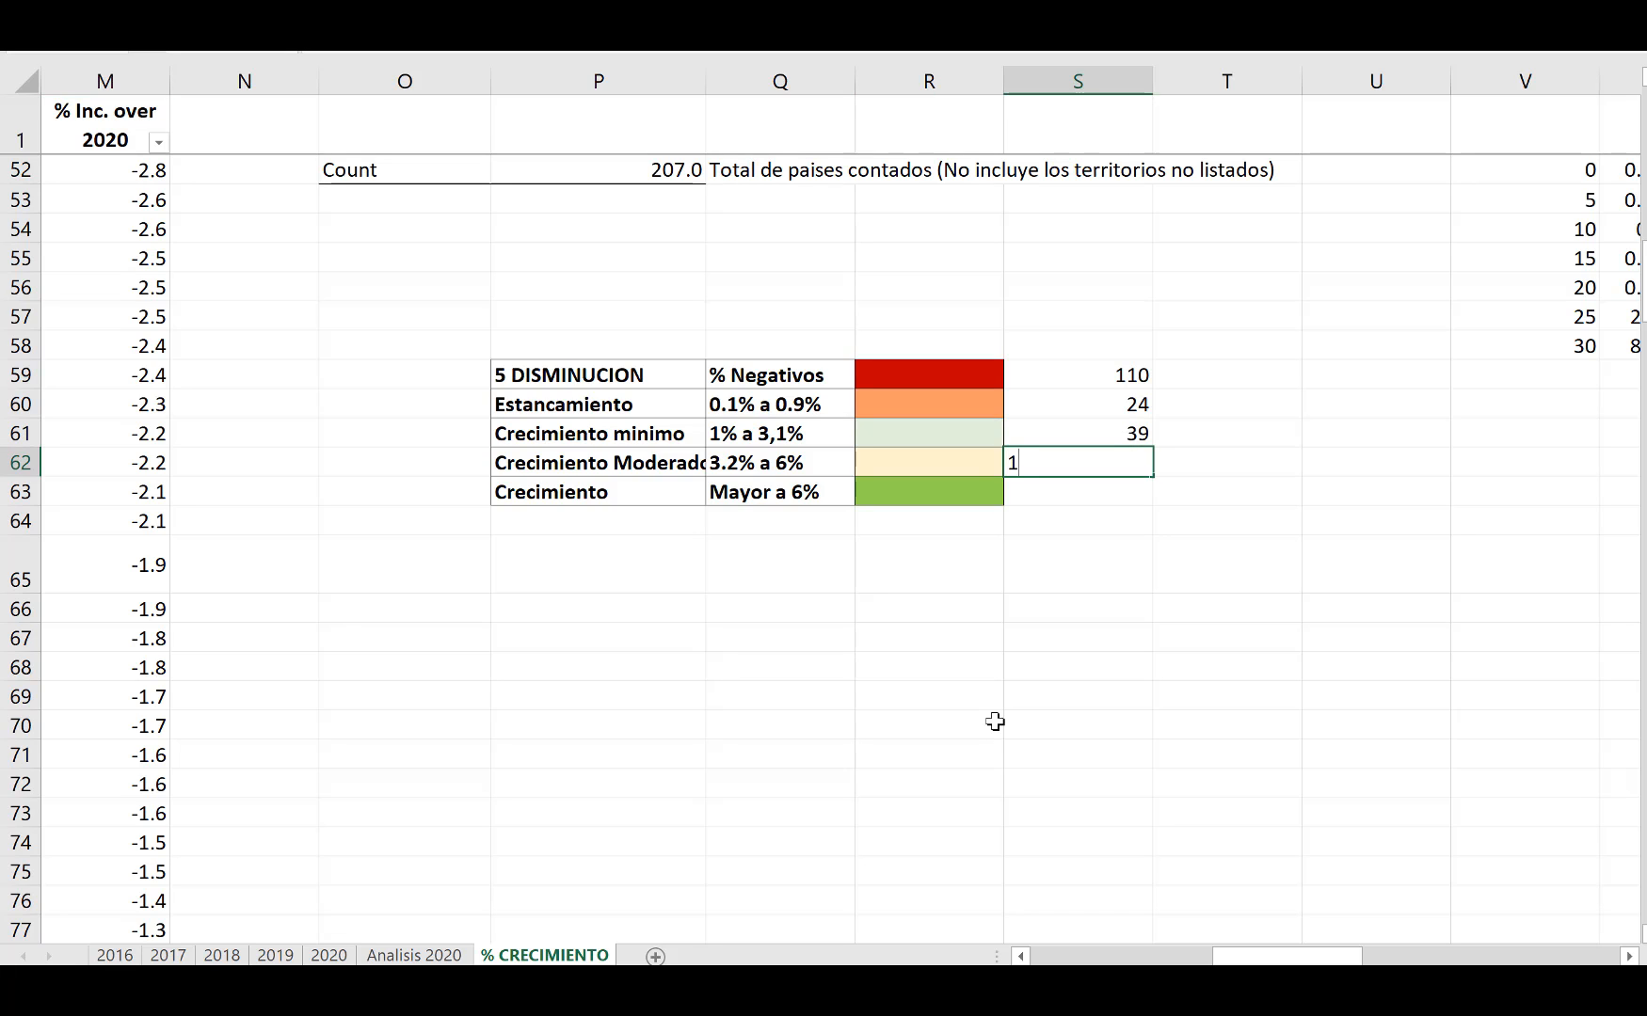
click(1029, 485)
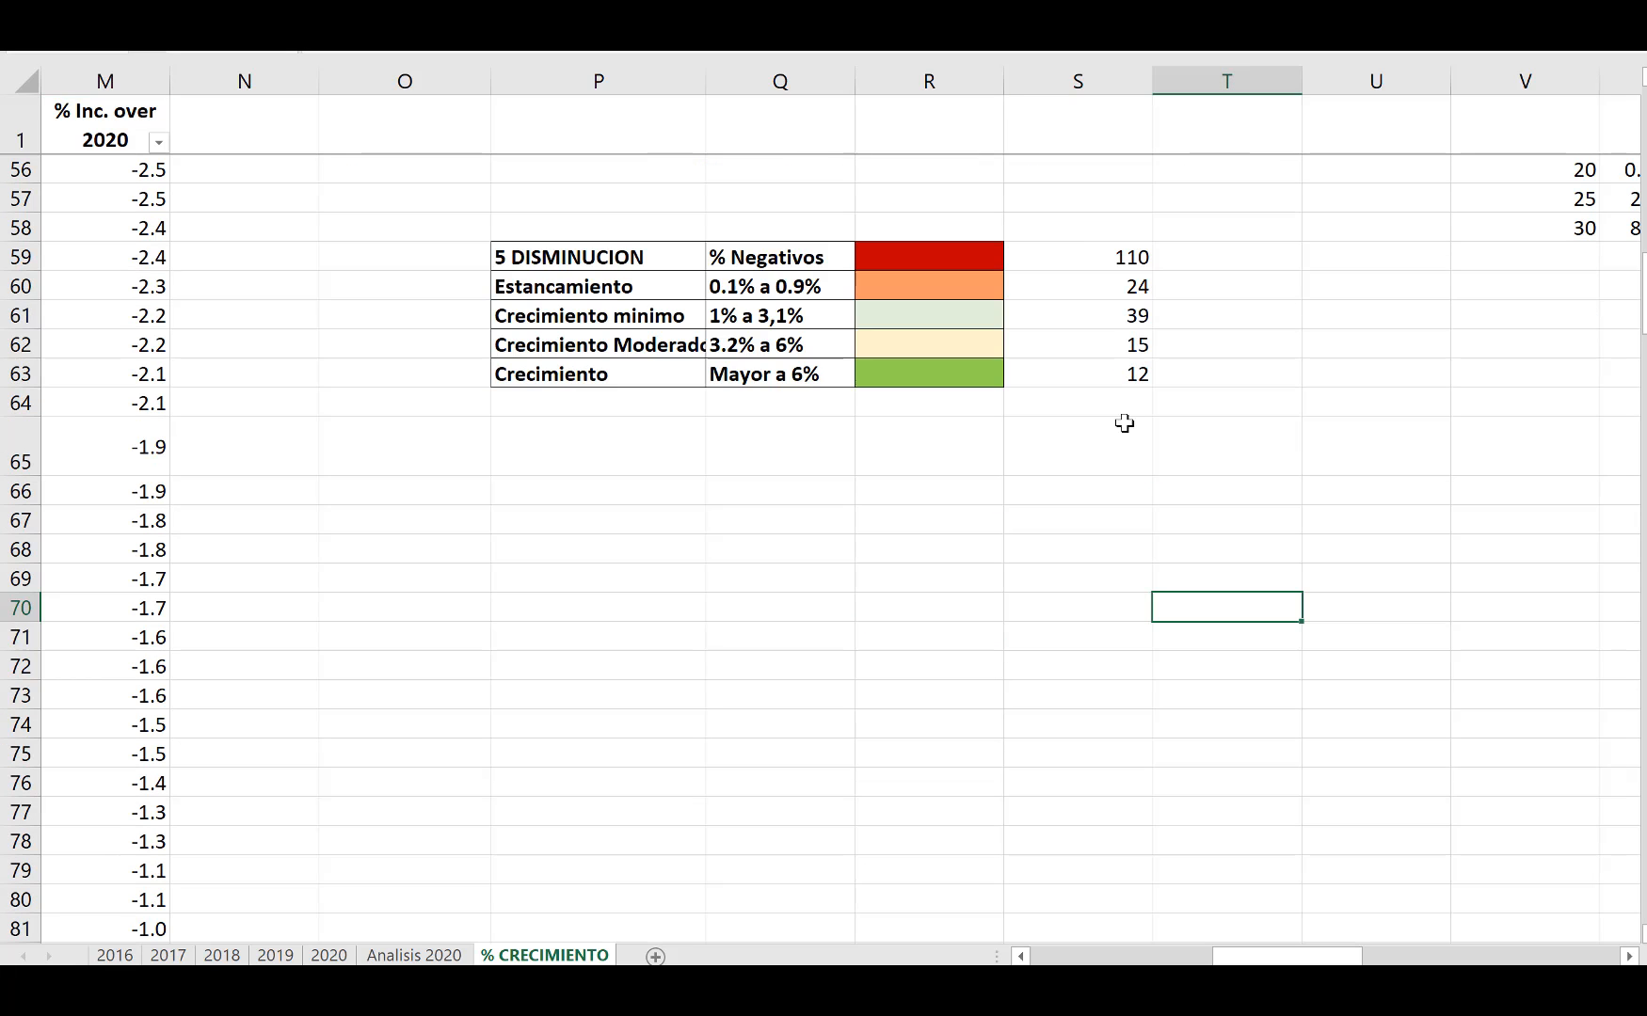
Step: Apply all borders to the country counts in S59:S63
drag(1079, 257, 1060, 378)
right_click(1060, 379)
click(1271, 254)
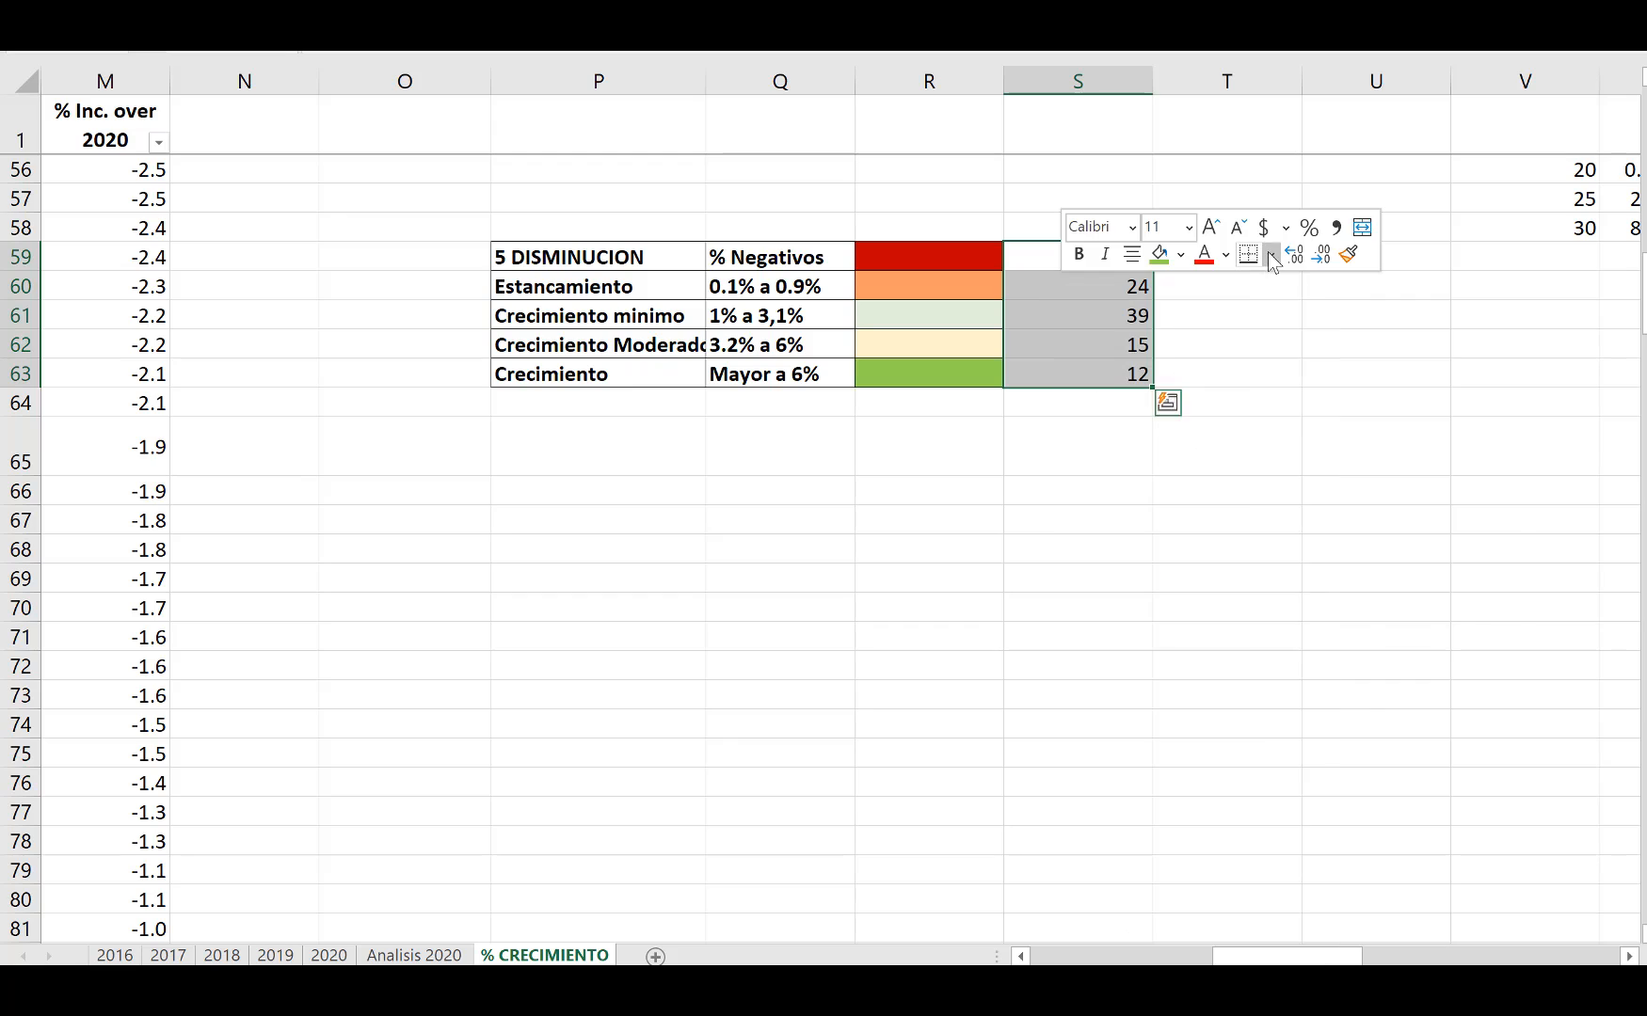
click(1289, 466)
click(916, 498)
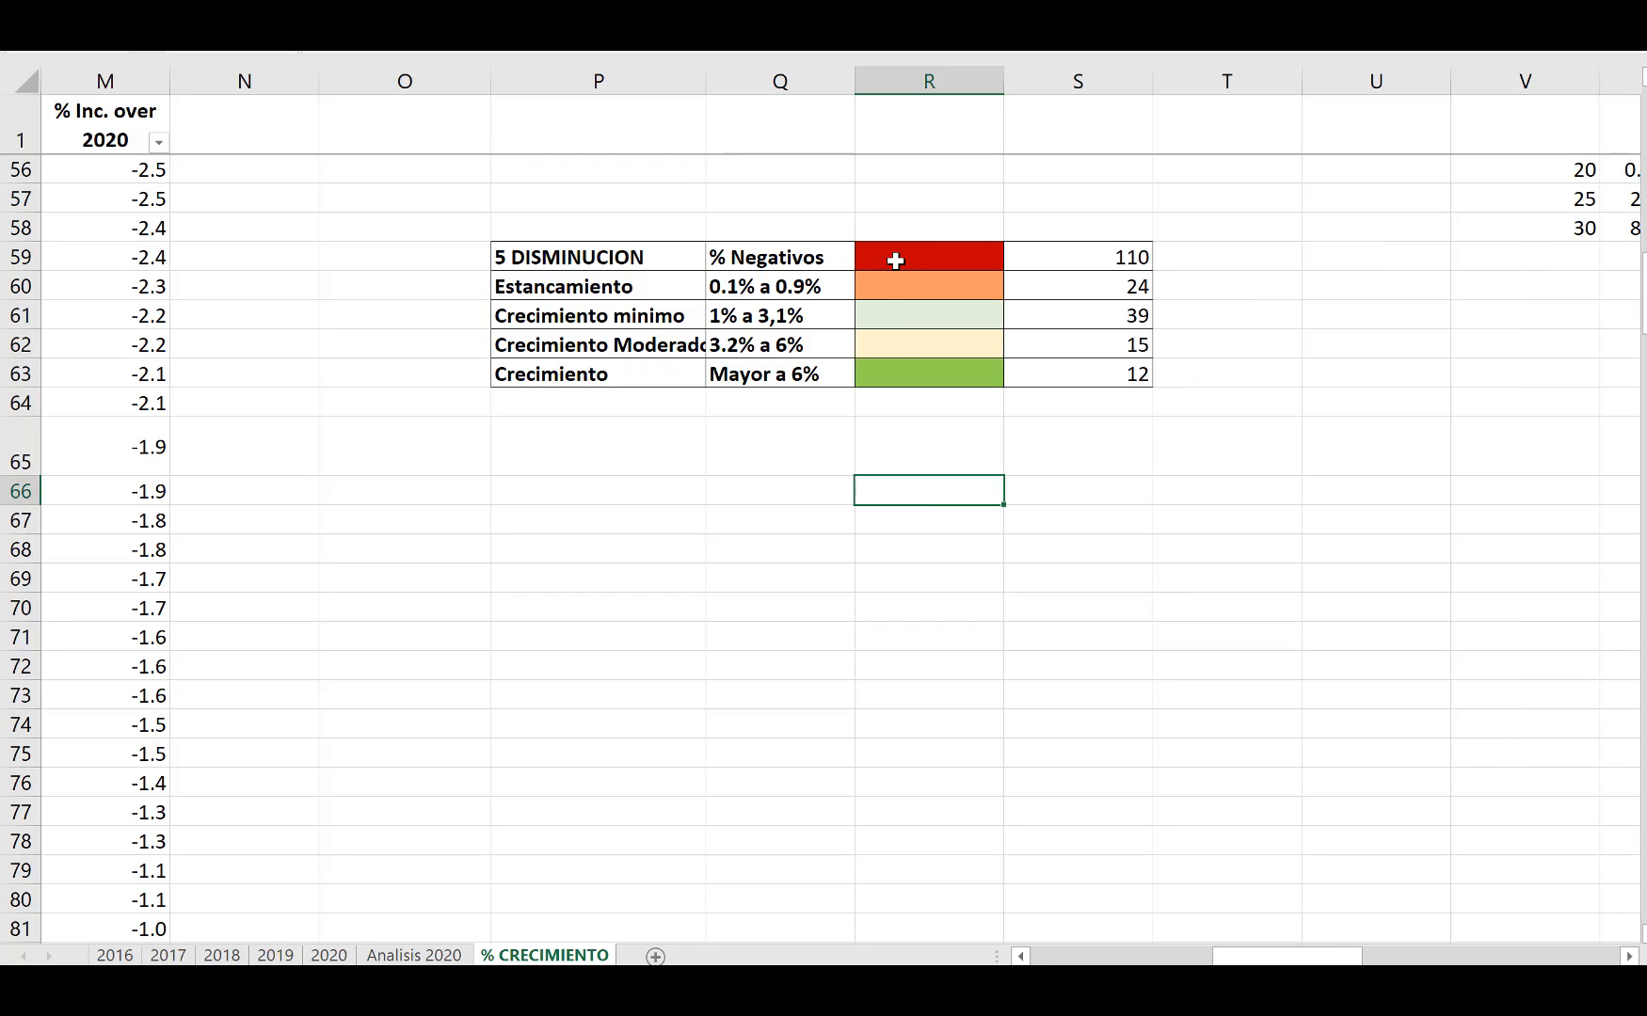
Step: Rearrange the table so the counts are in column Q, the colour fills in R and the percentage criteria in S
drag(894, 260, 1075, 368)
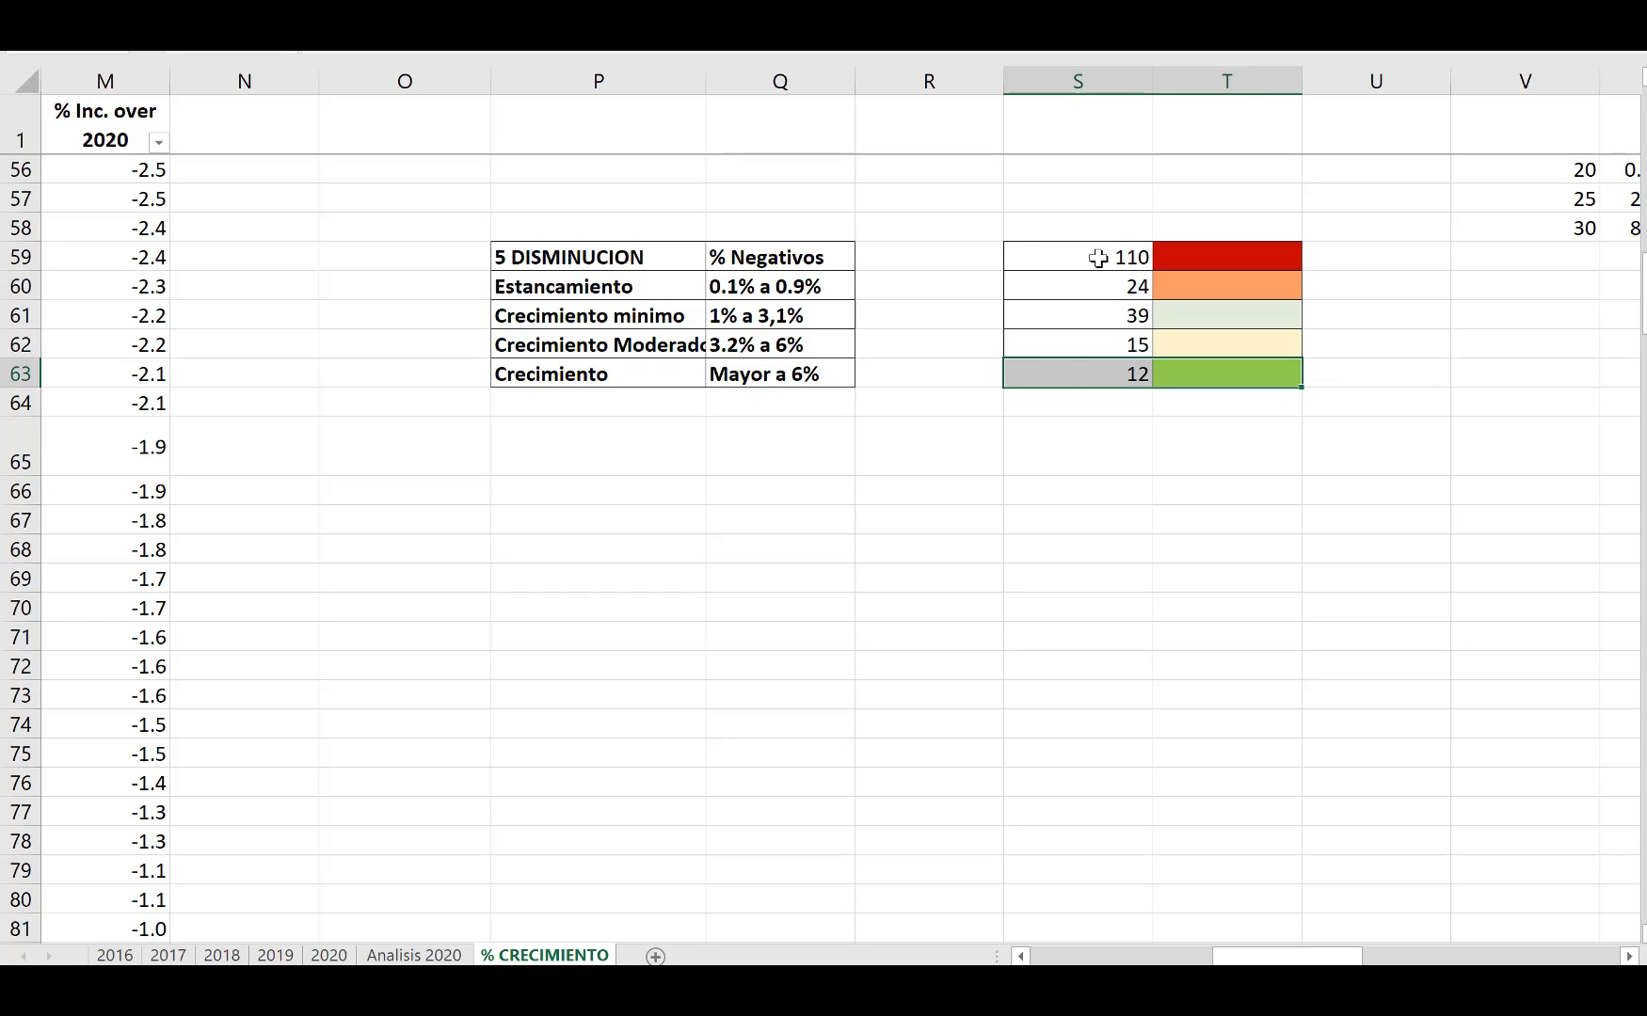
drag(1099, 258, 1062, 382)
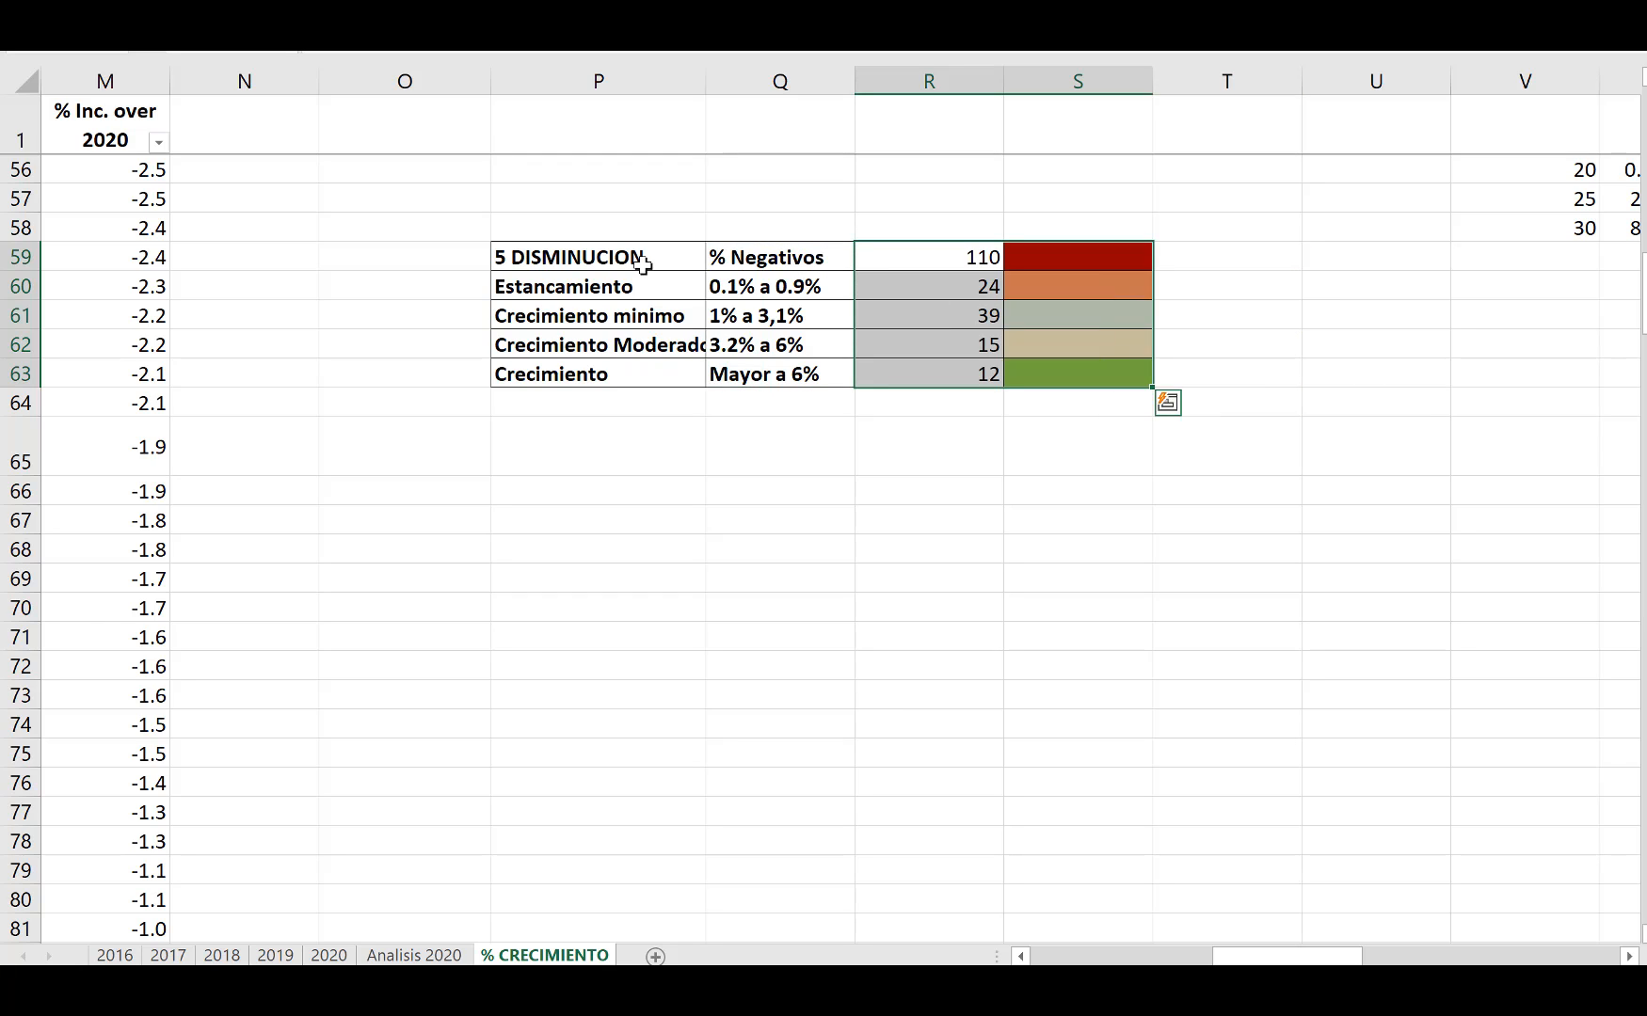
drag(771, 257, 1218, 396)
drag(941, 258, 1096, 388)
Step: Insert a 3-D pie chart from the category labels and counts in P59:Q63
drag(677, 258, 793, 377)
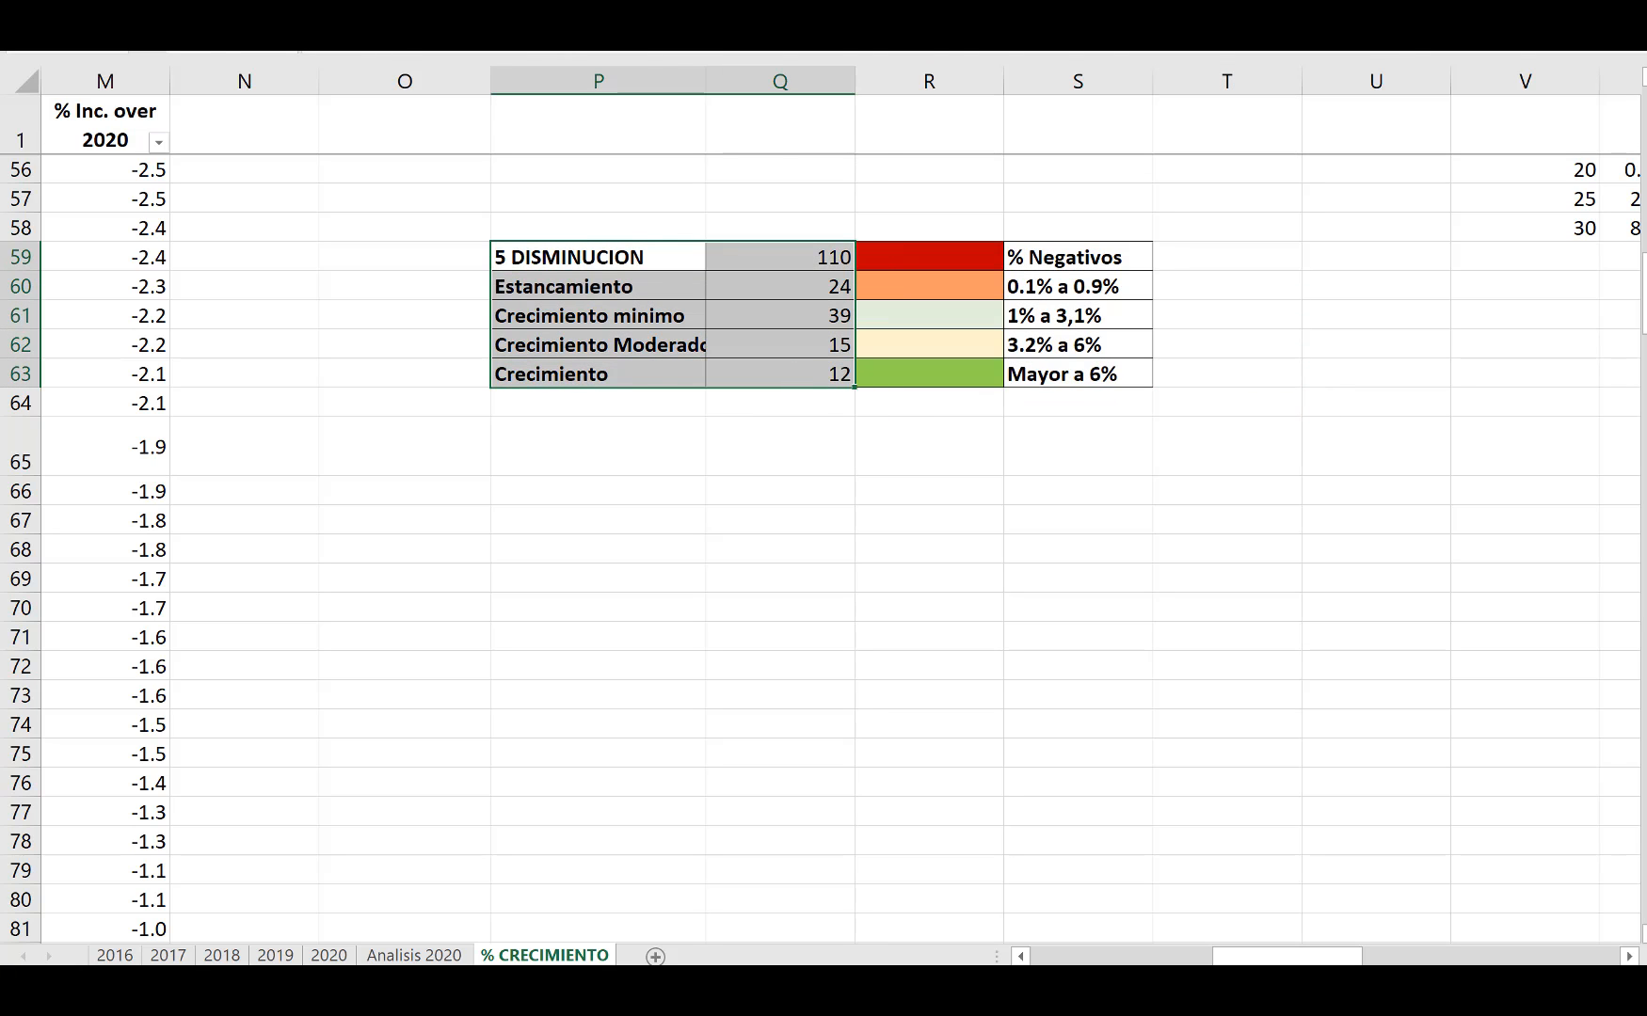
click(656, 99)
click(676, 274)
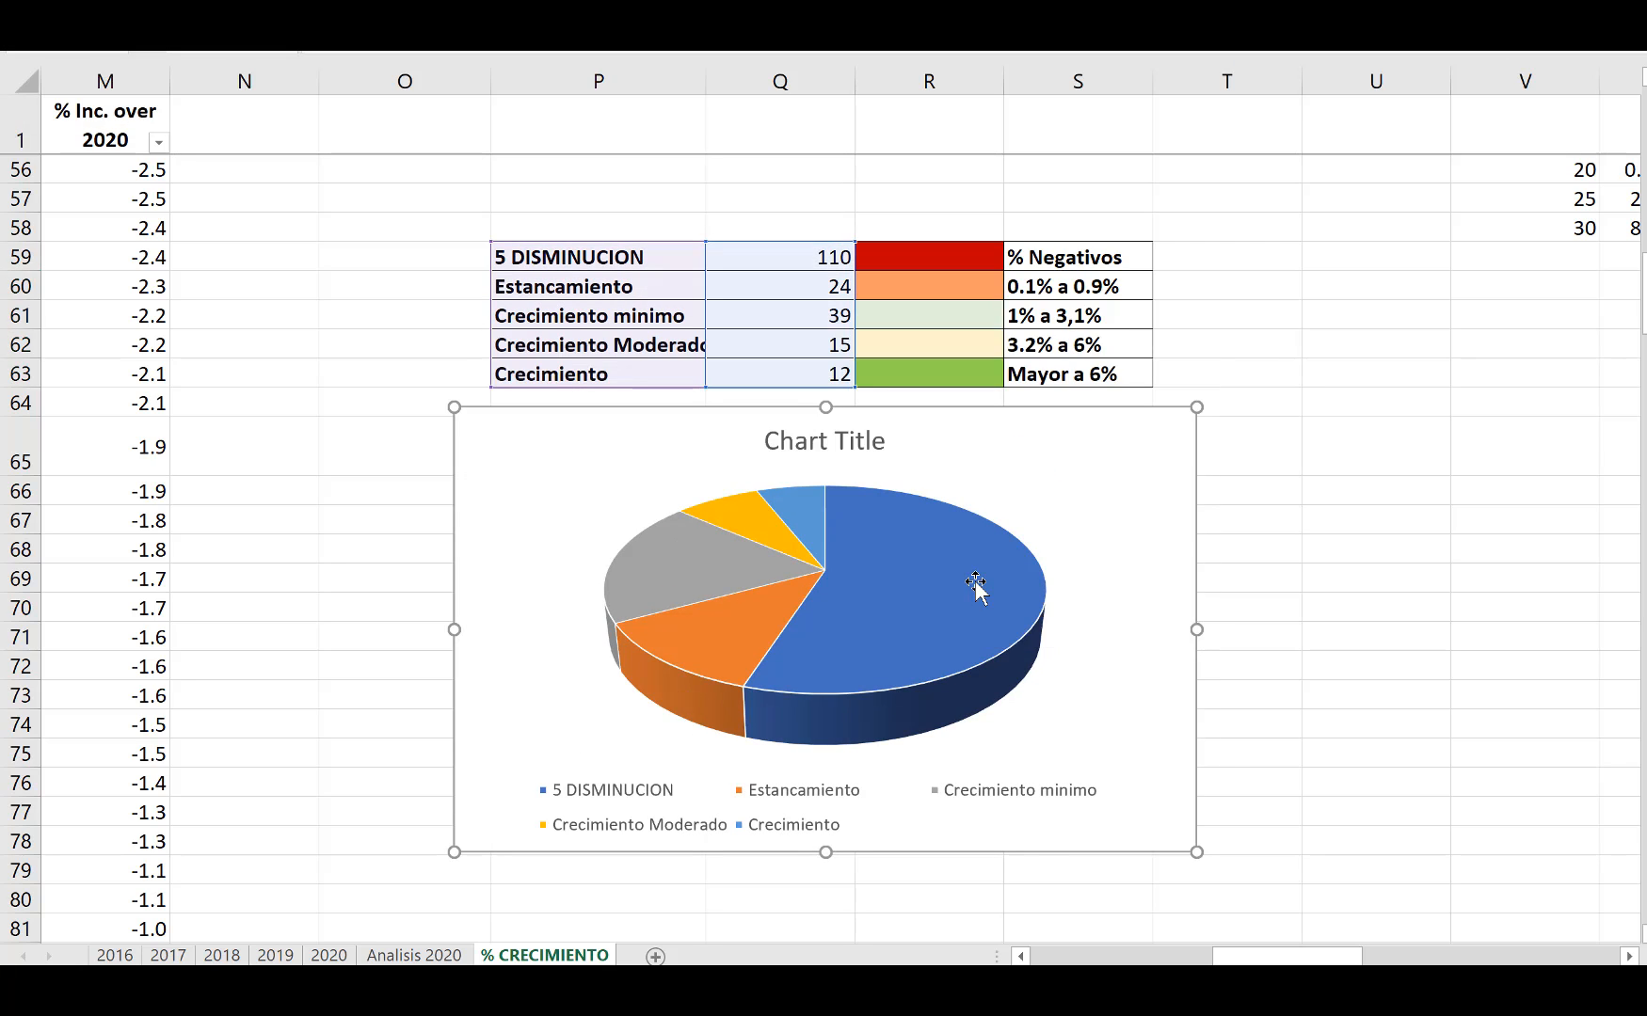
Step: Apply a chart style with category name labels and recolour the slices red, orange, light green, light yellow and green to match the table
right_click(975, 584)
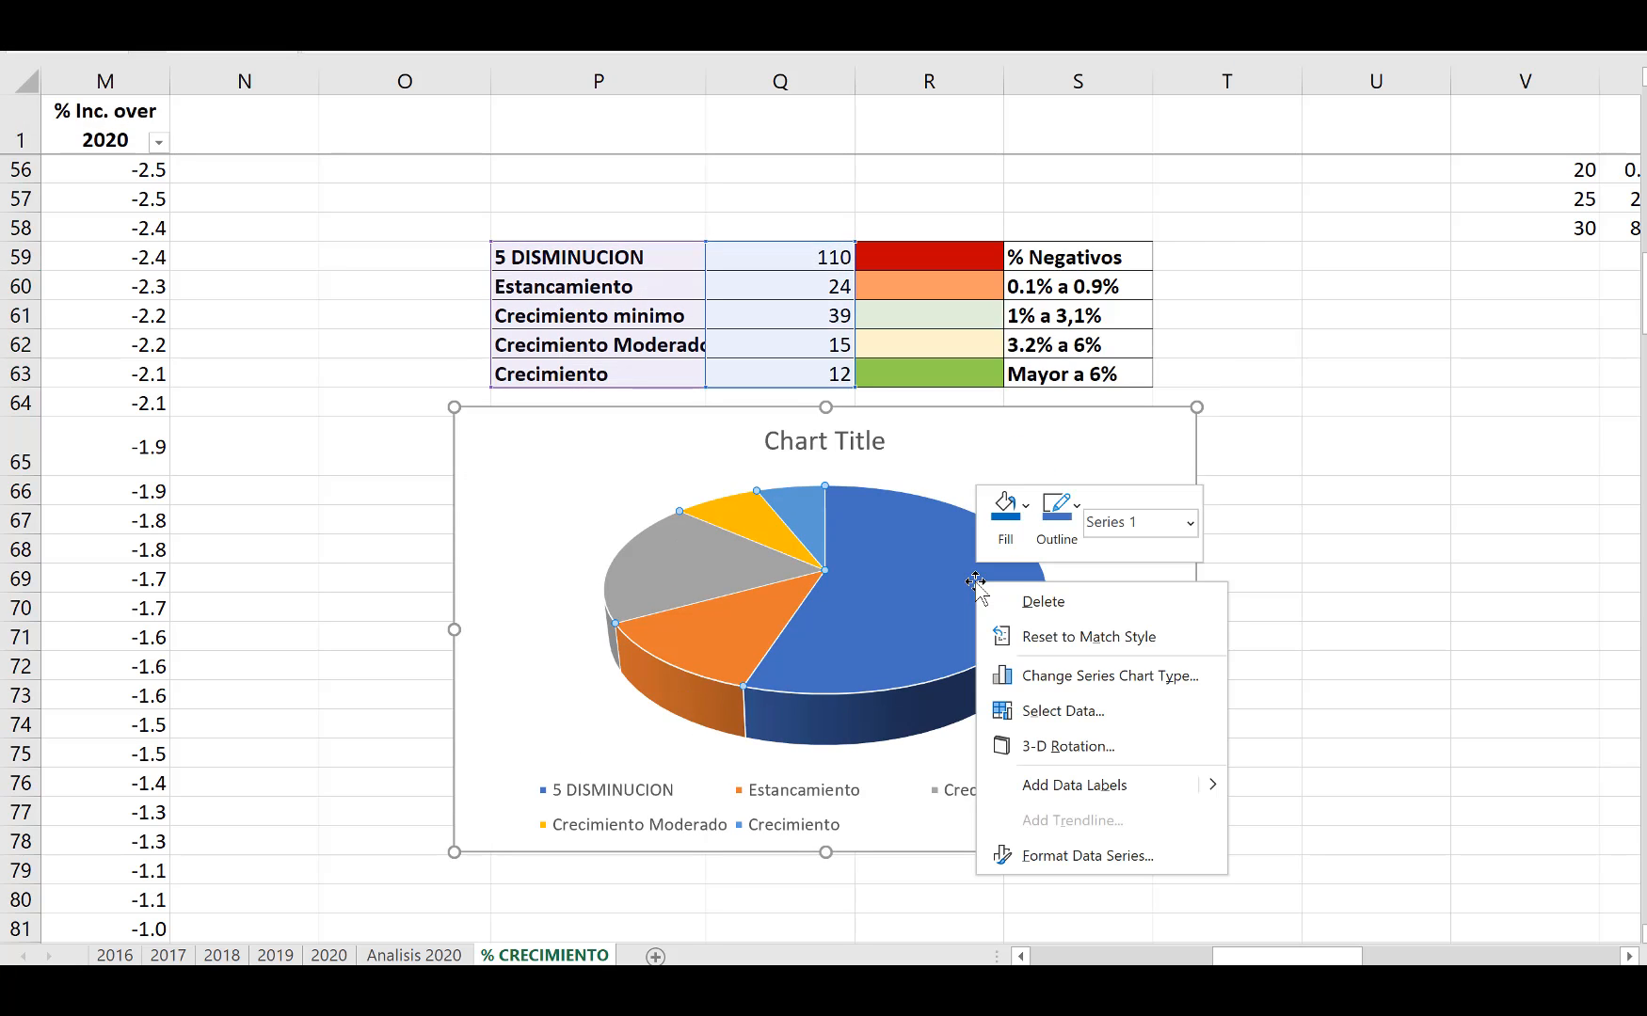
click(1026, 516)
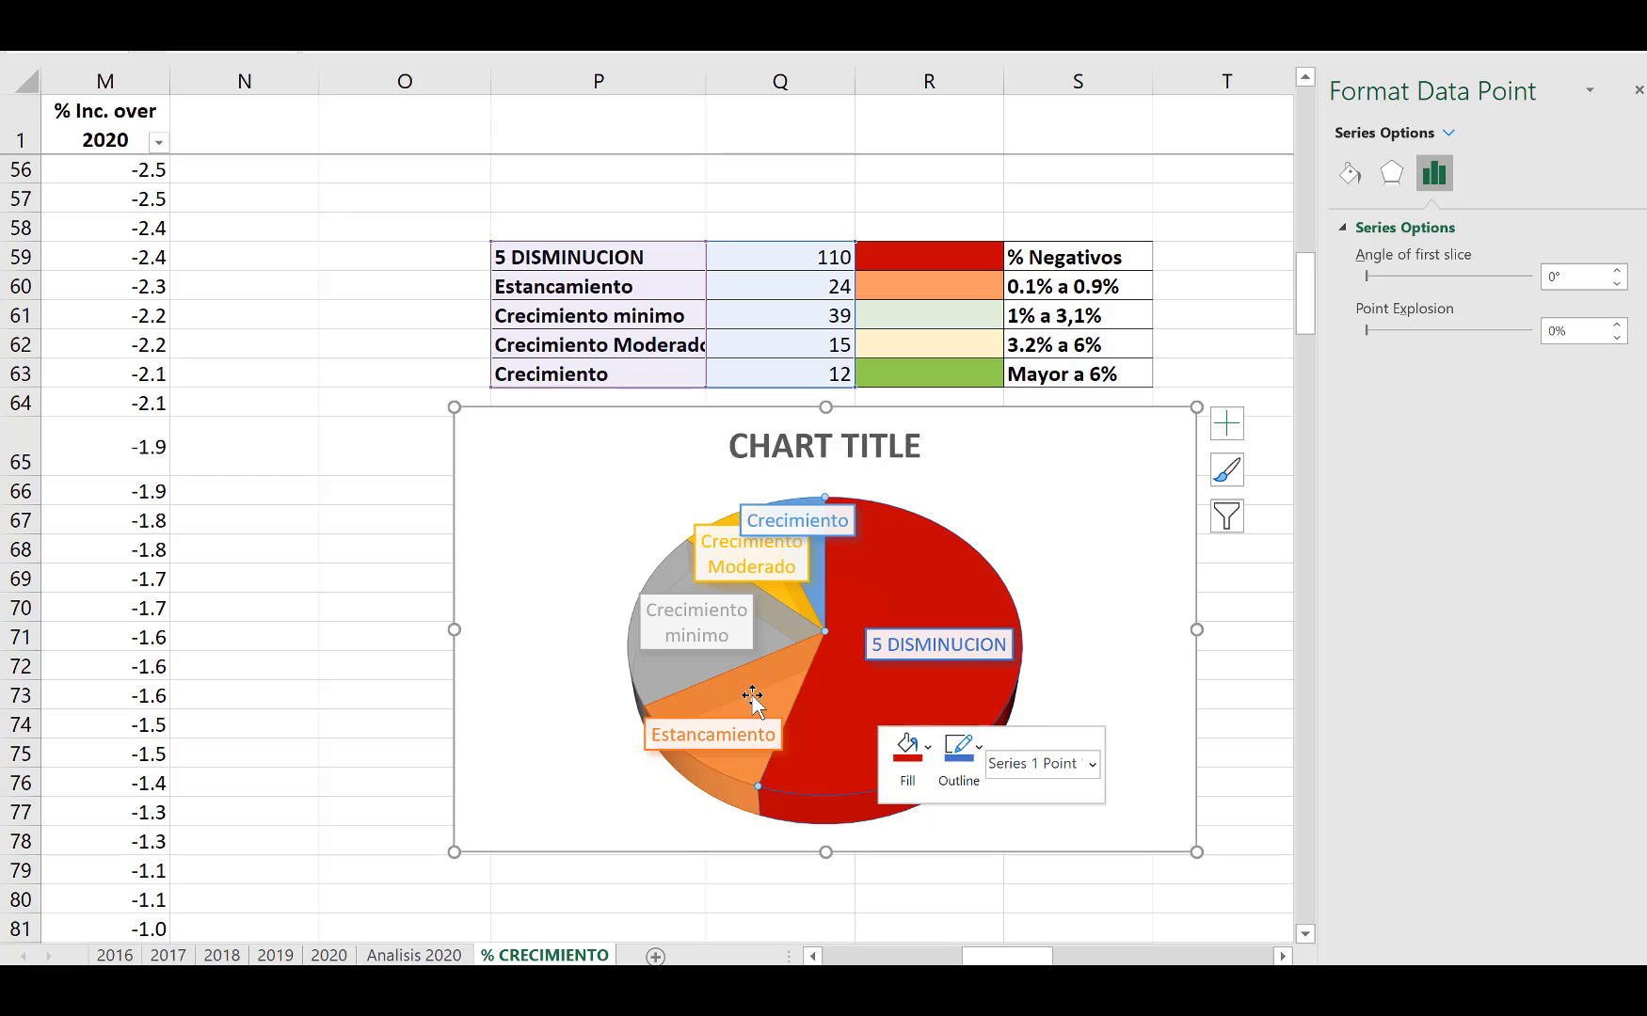
click(734, 519)
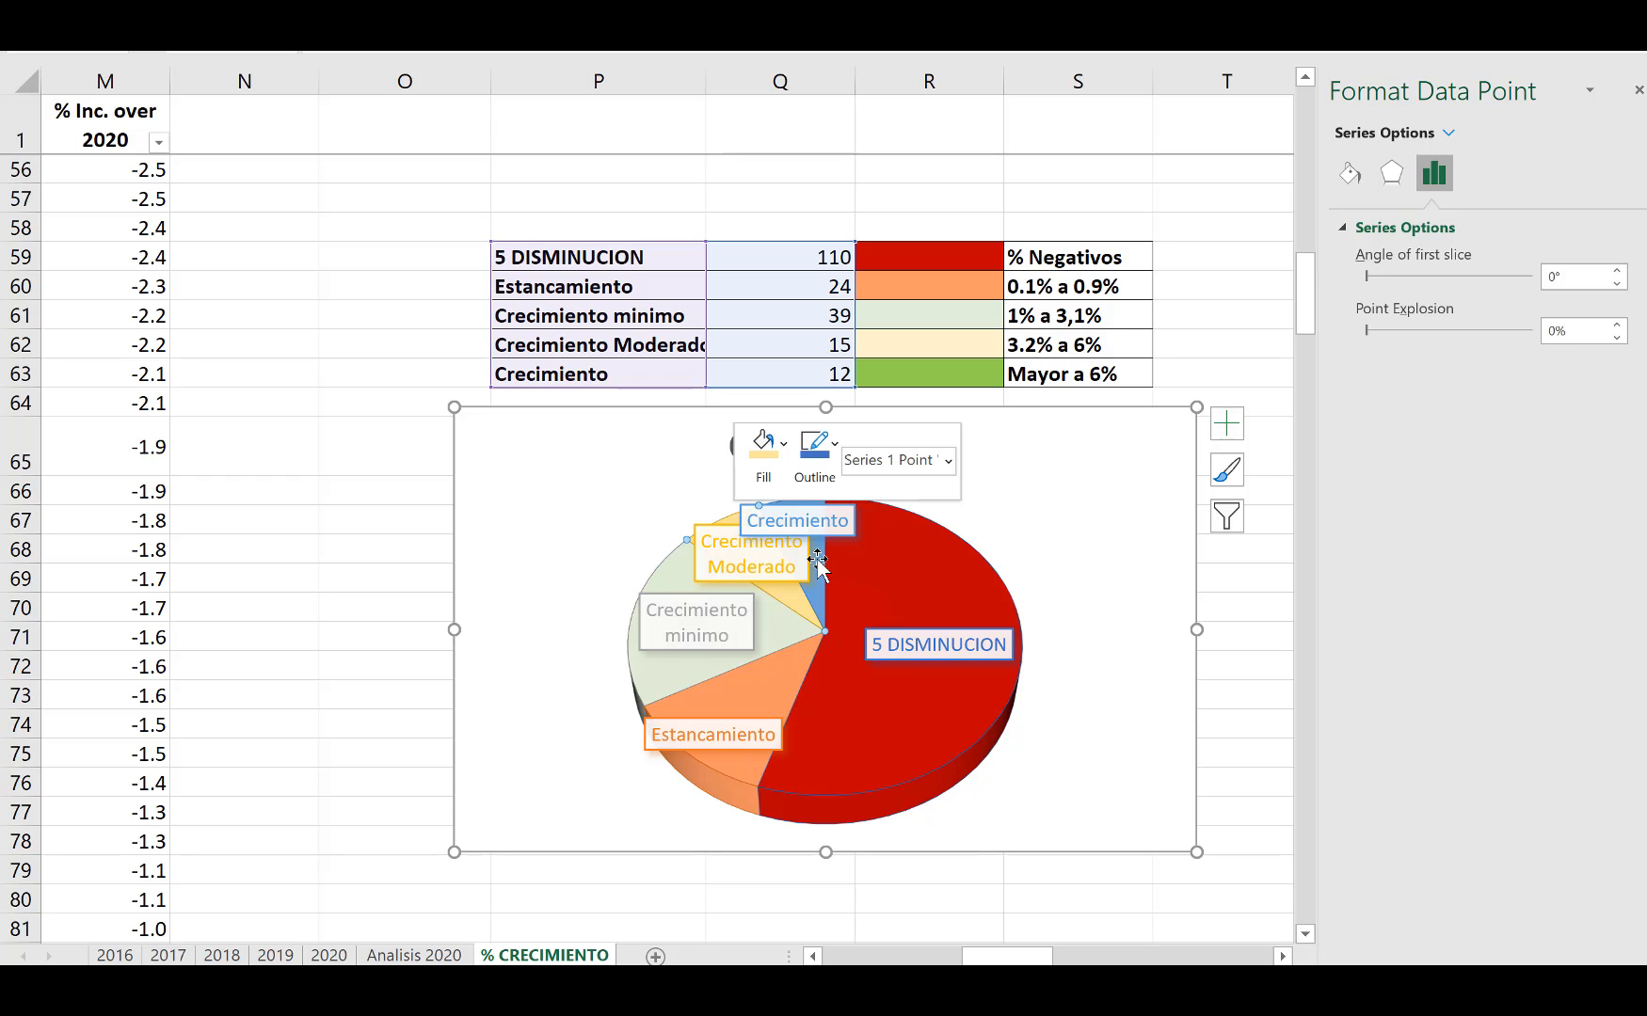
click(817, 559)
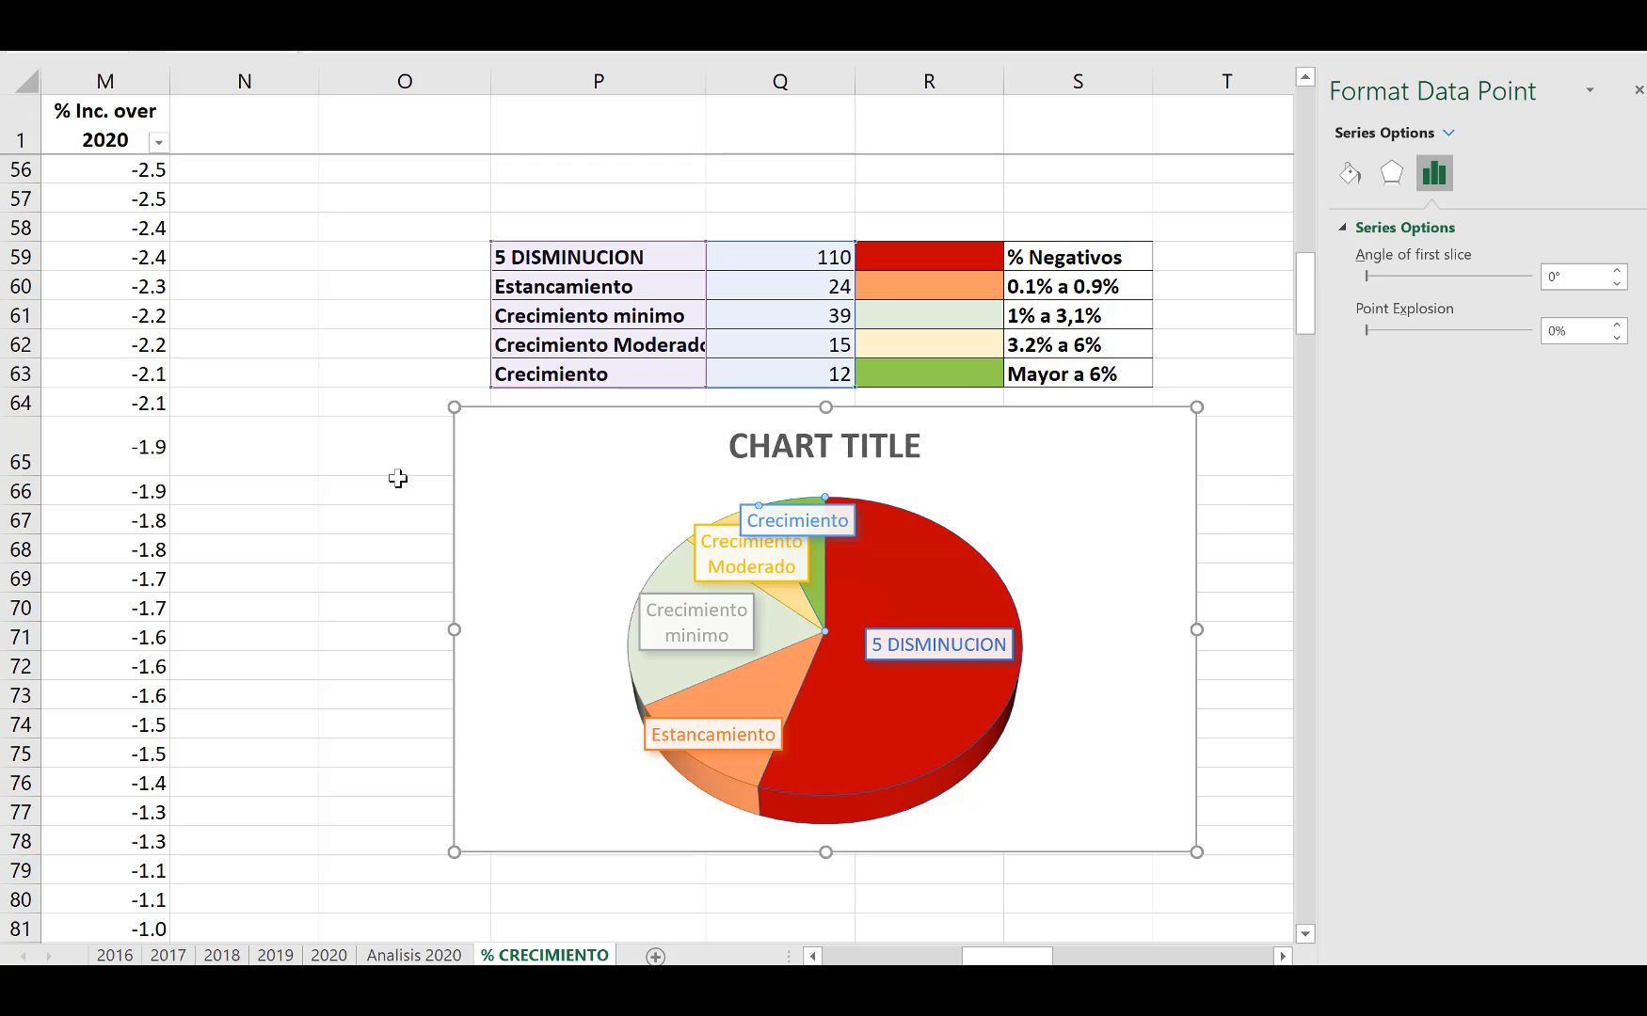
click(398, 479)
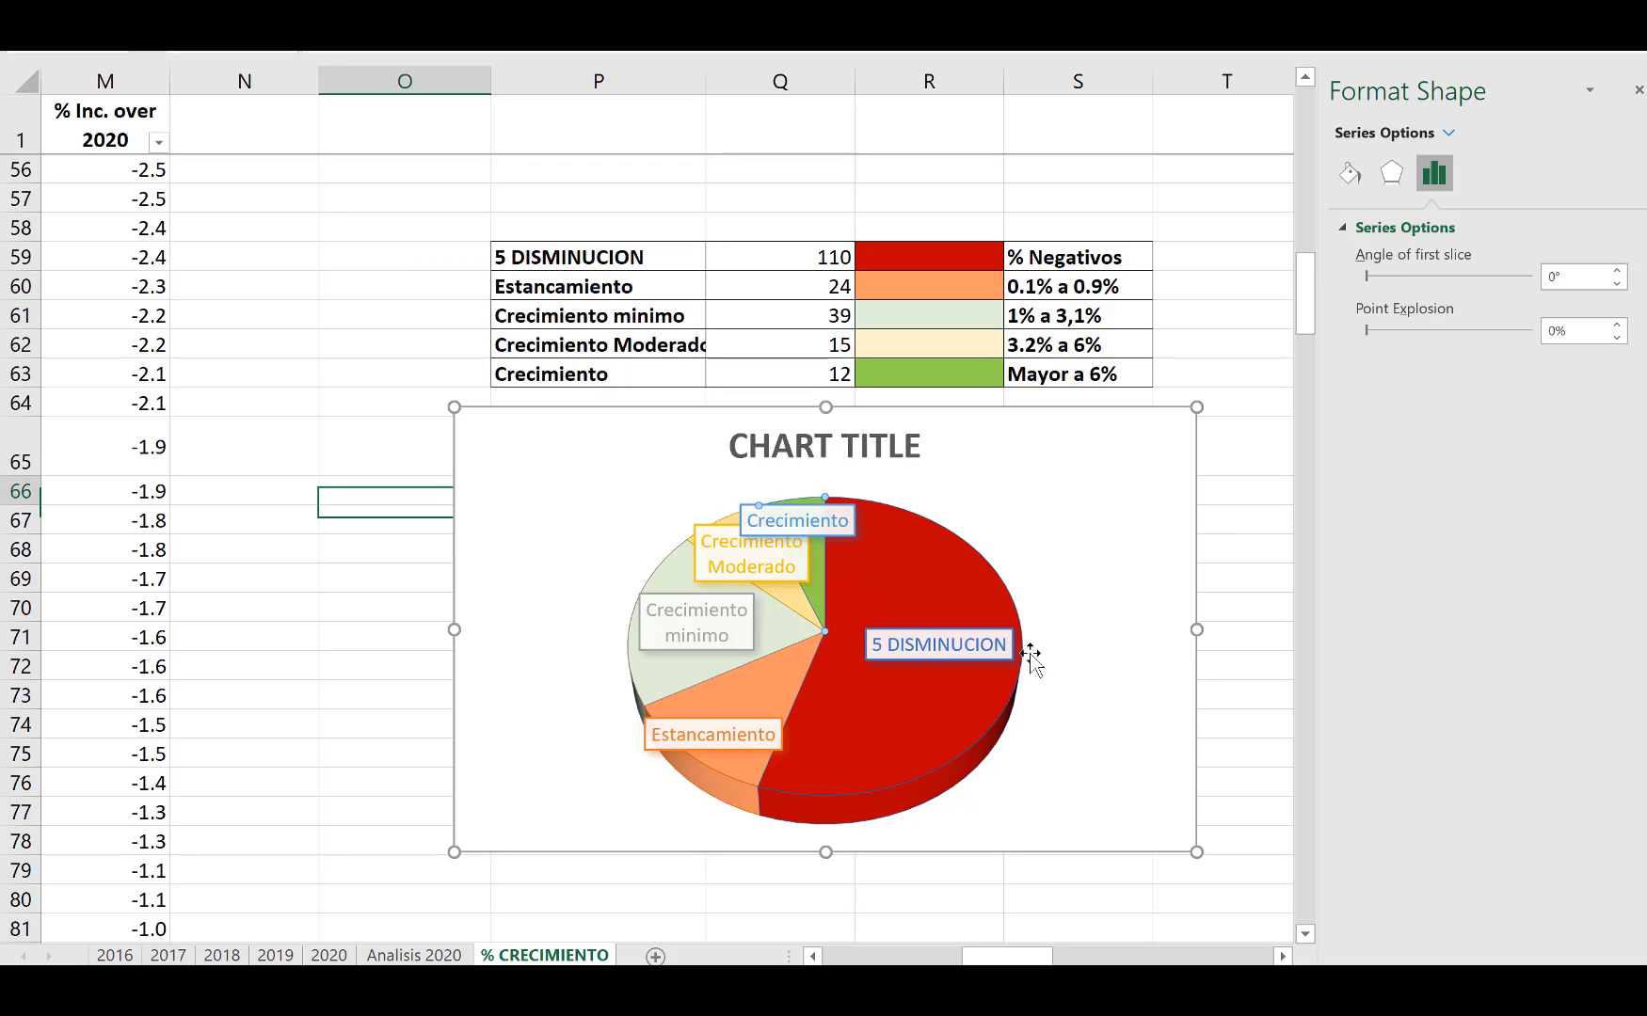
Step: Move the 5 DISMINUCION data label lower within its red slice
click(960, 644)
drag(955, 715, 955, 715)
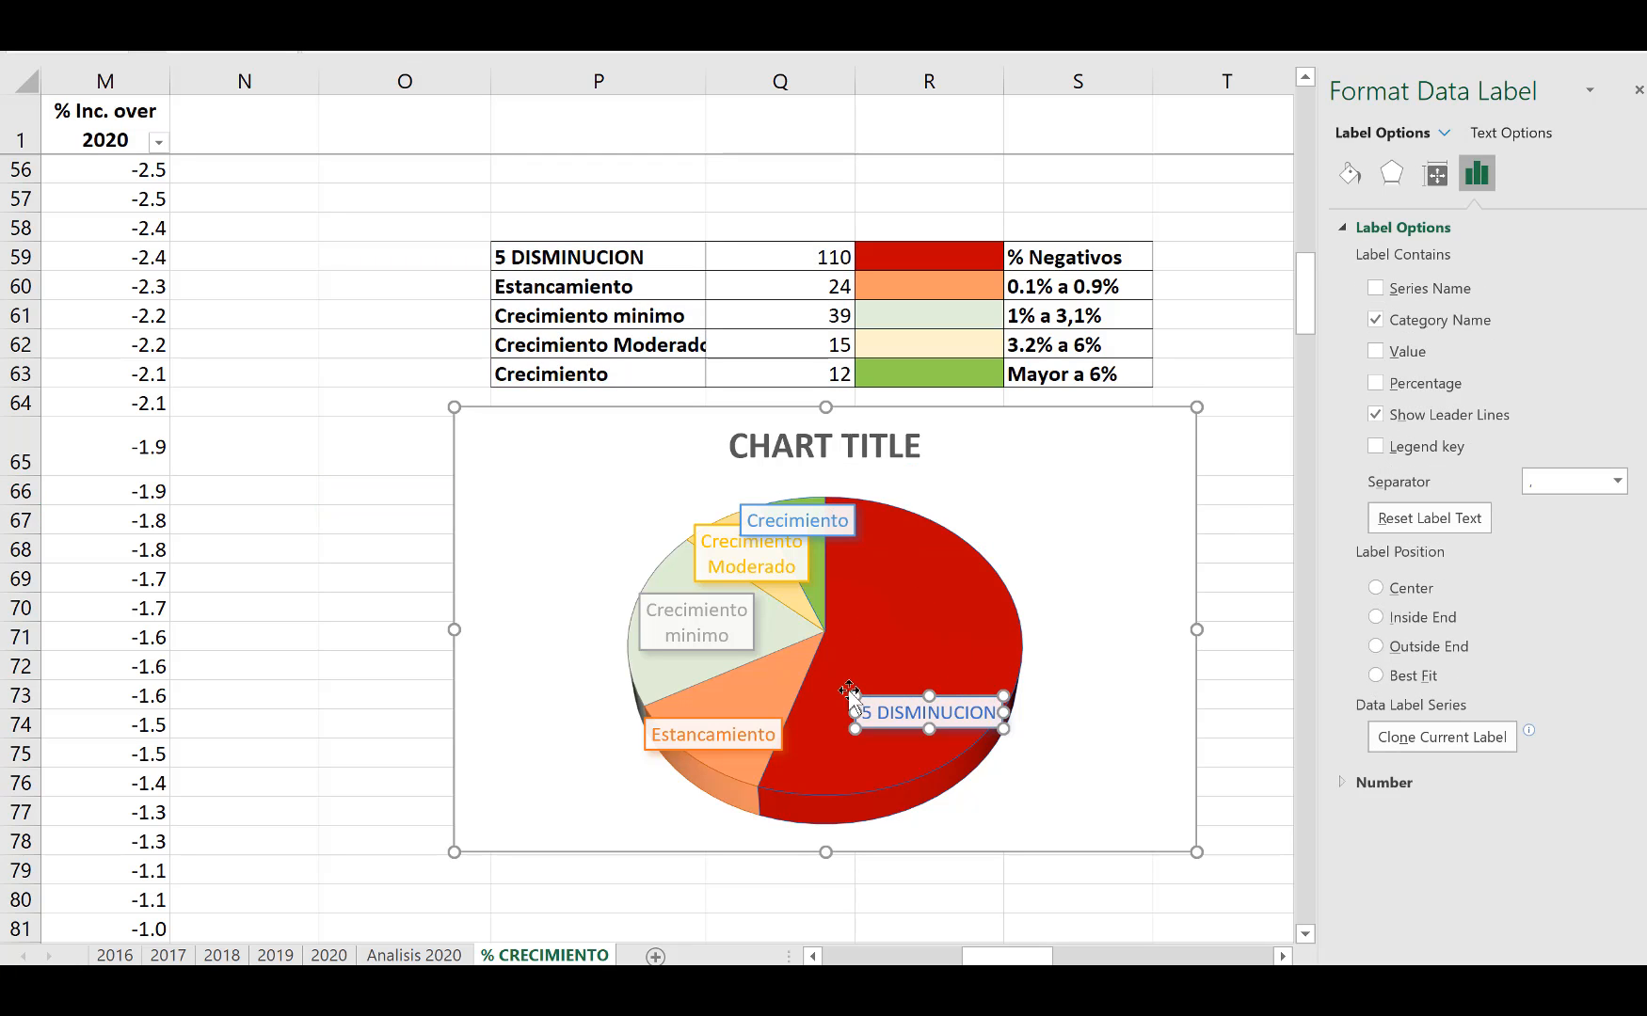
Step: Reposition the Estancamiento label within its slice and move the Crecimiento minimo, Crecimiento Moderado and Crecimiento labels outward so none overlap
click(735, 740)
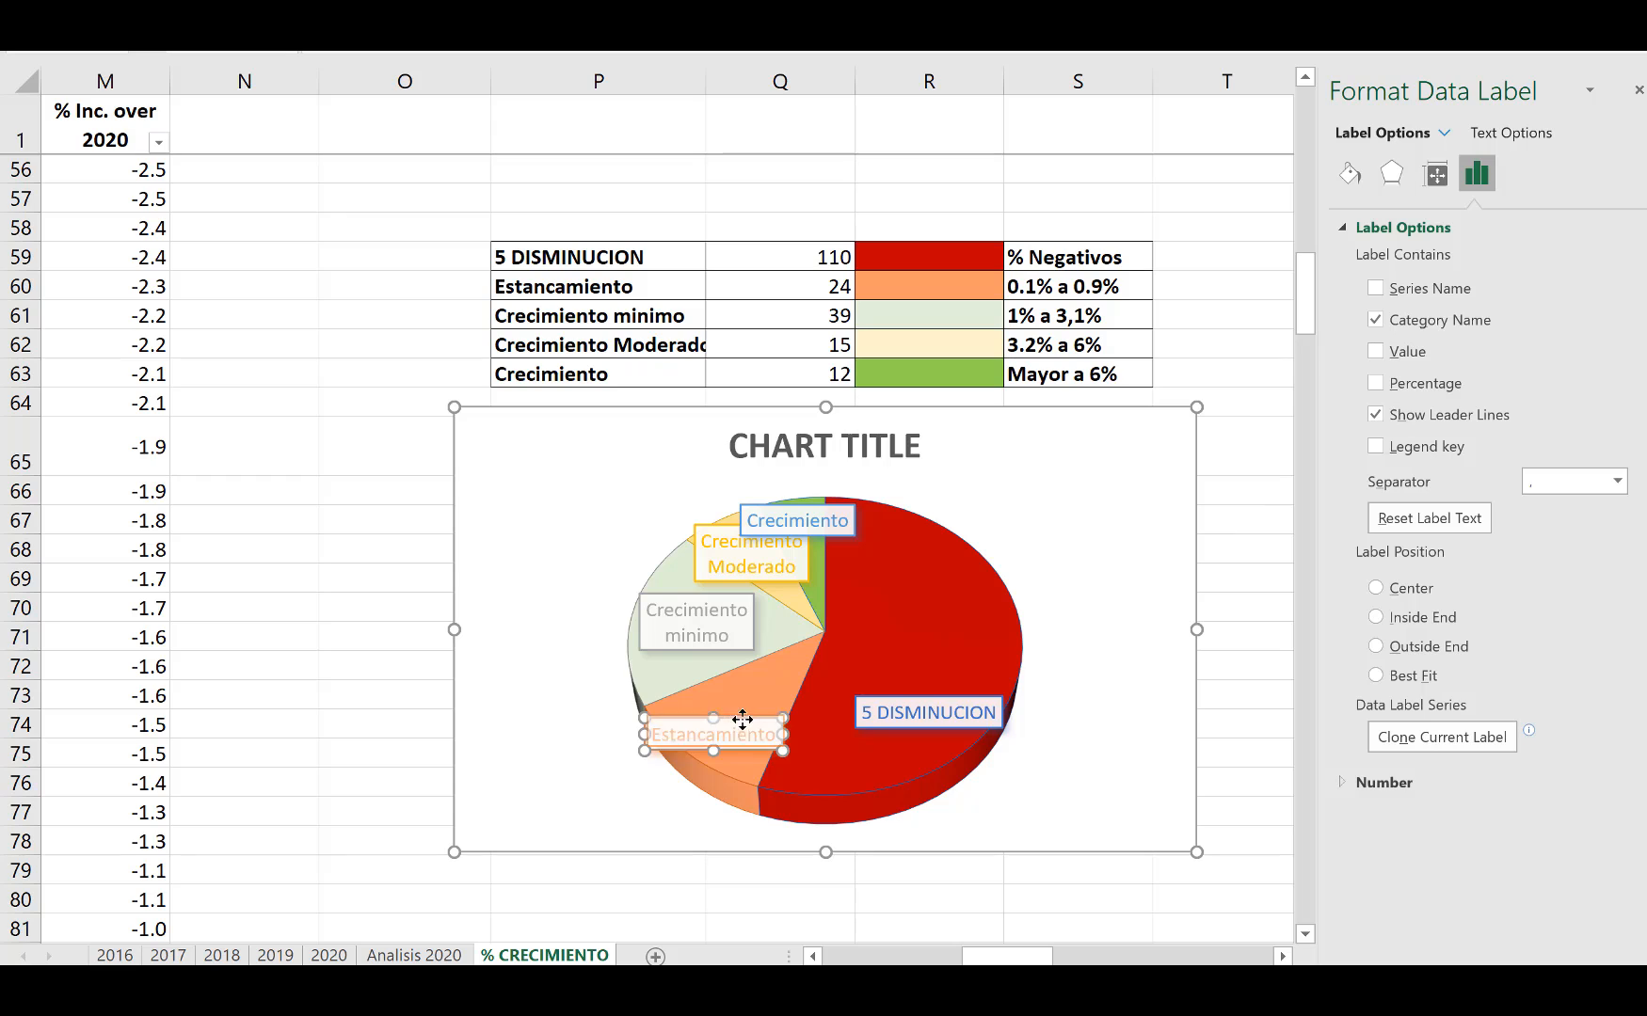
drag(735, 740, 753, 721)
drag(720, 630, 656, 645)
drag(729, 557, 644, 512)
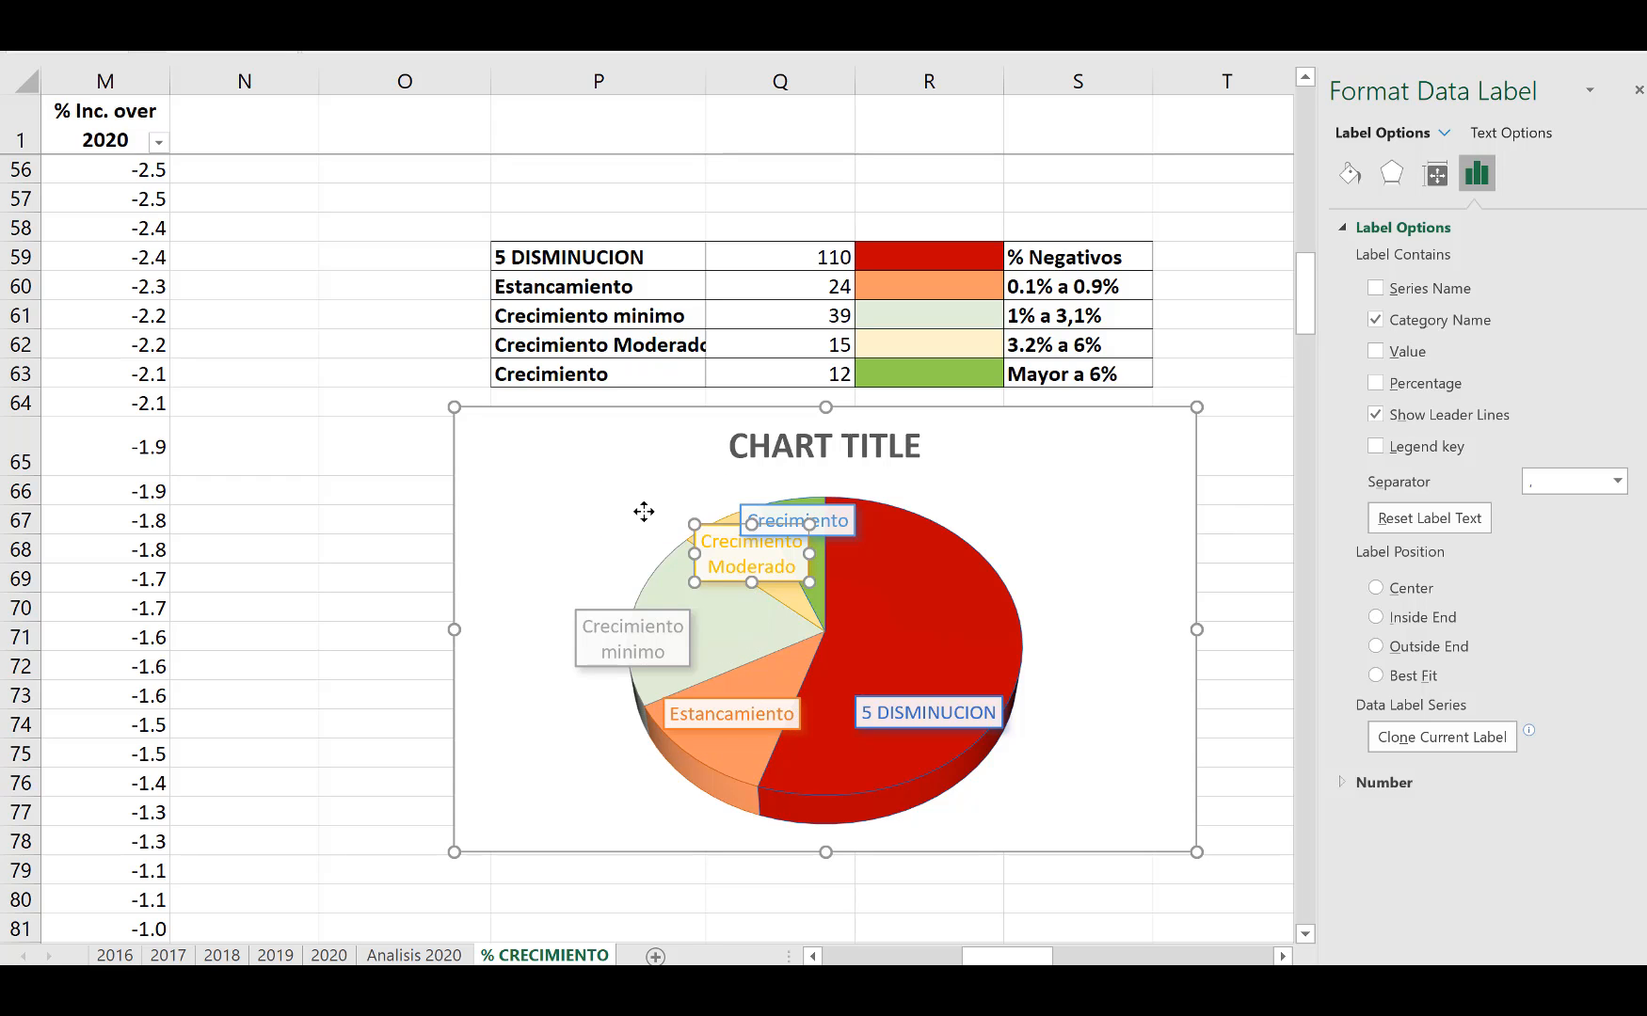
drag(802, 509, 830, 468)
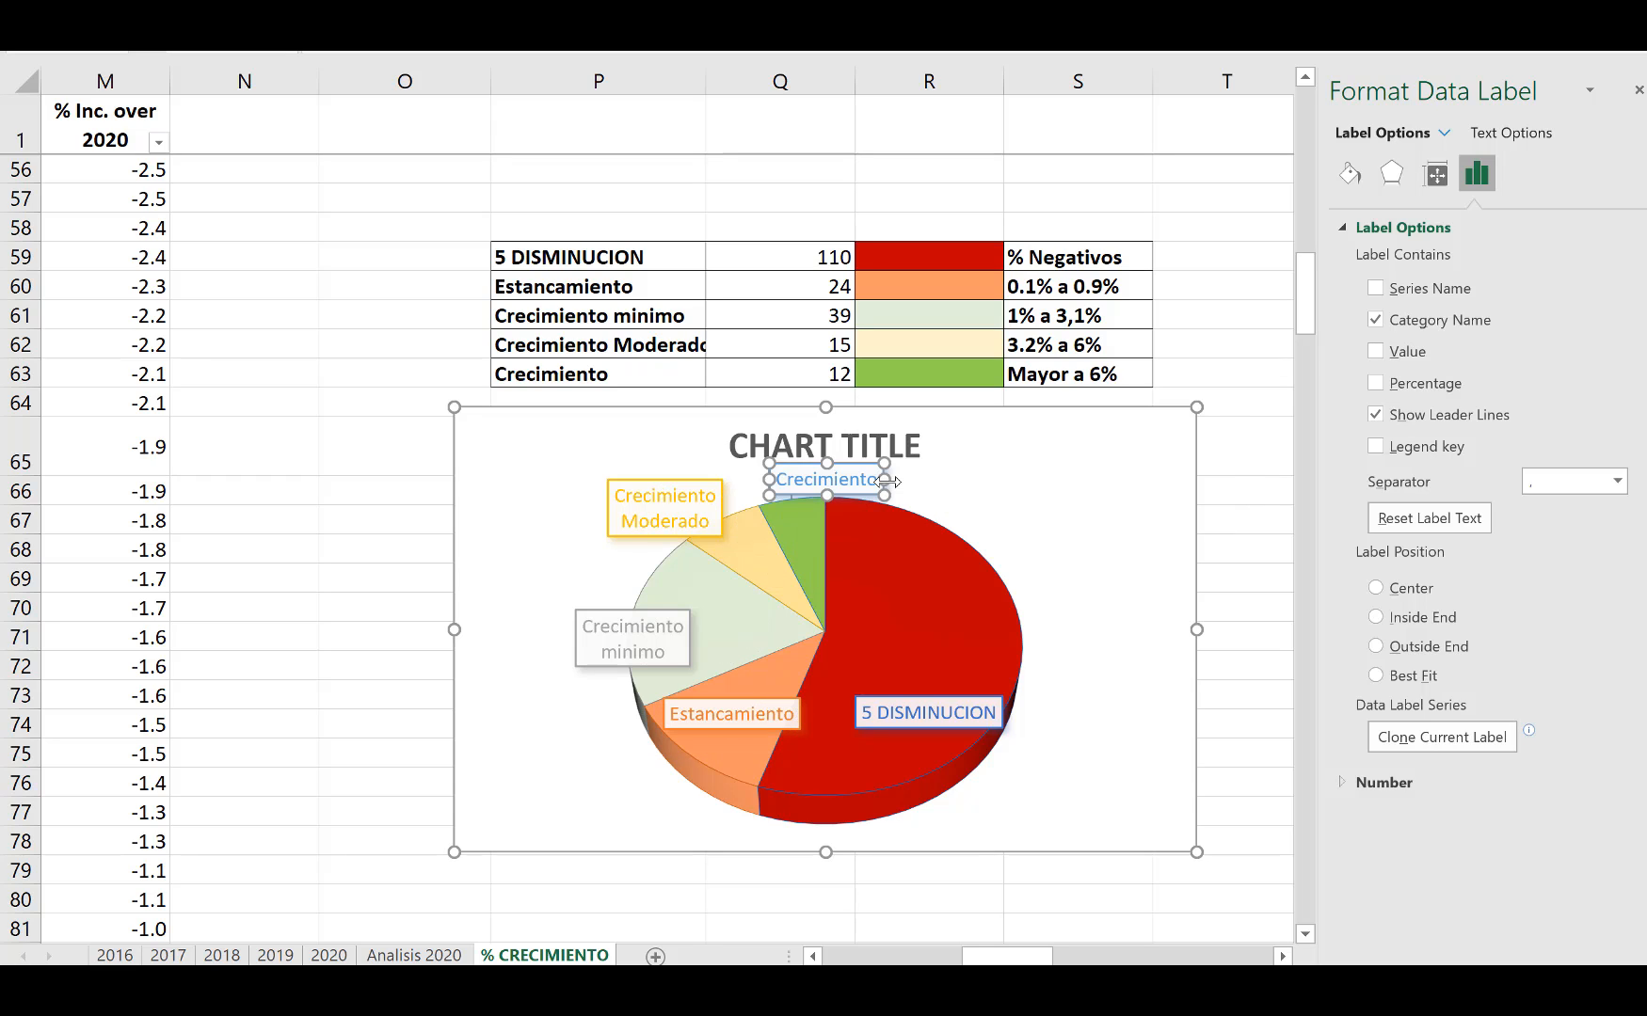
Step: Extend the category label in P63 to read Crecimiento mayor a 6%
click(639, 372)
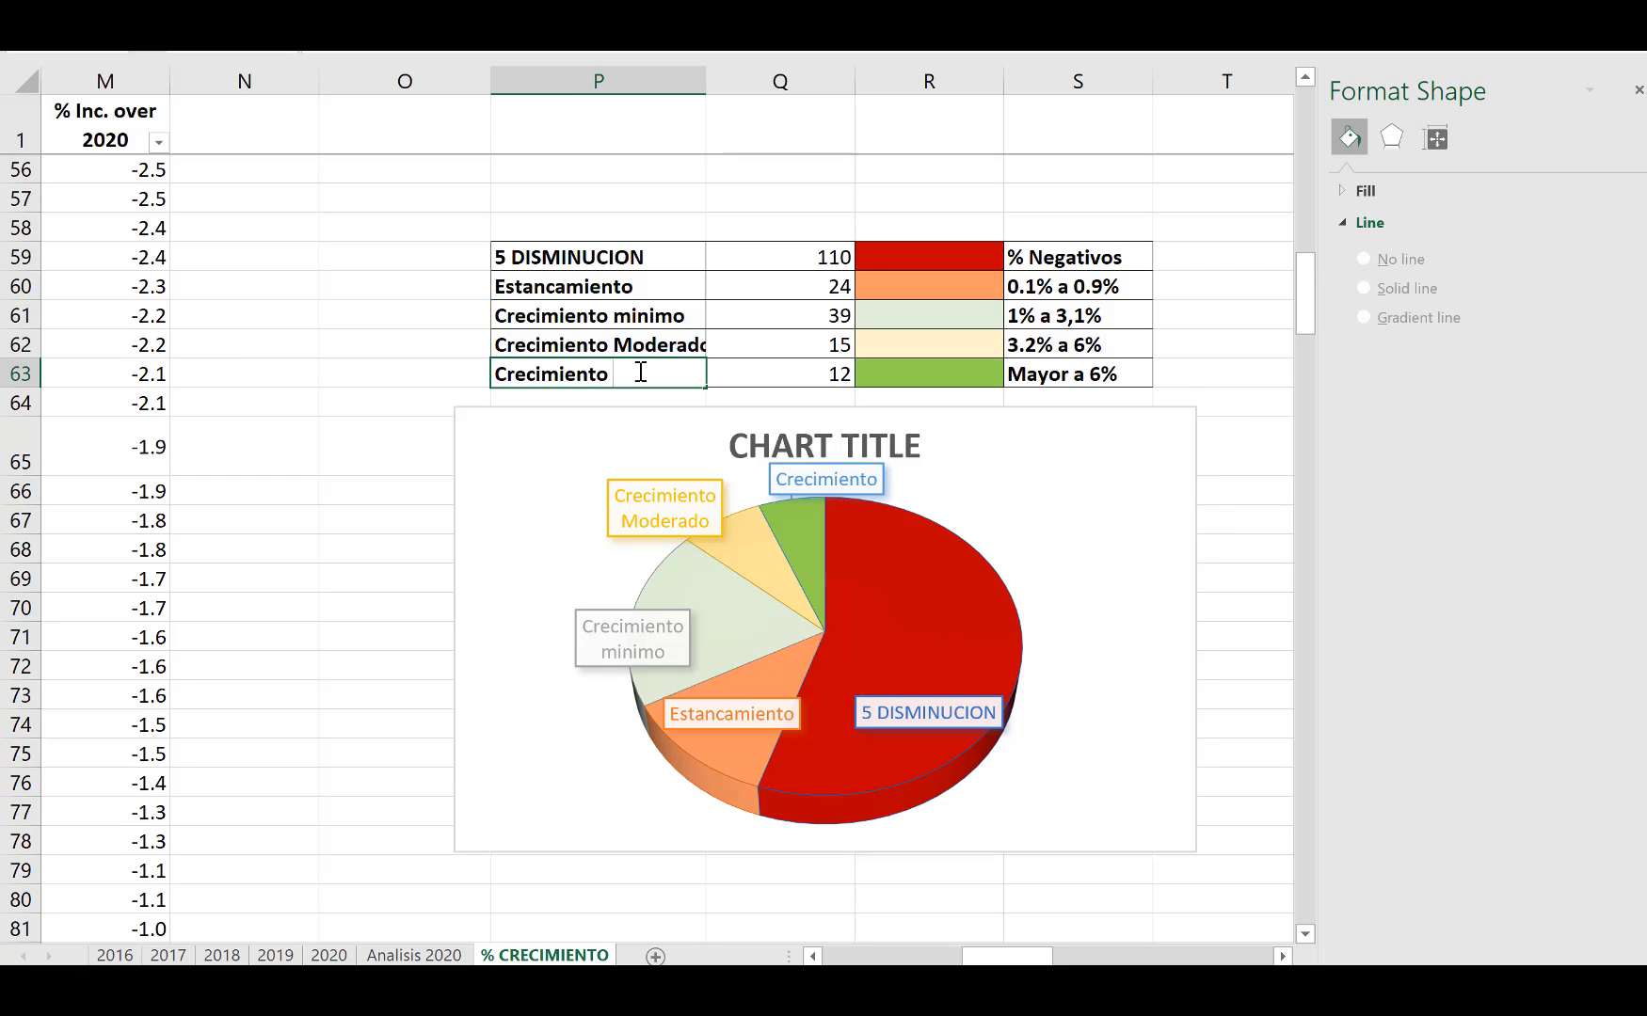
text(ma)
text(yor a)
text( ^)
text(%)
key(Return)
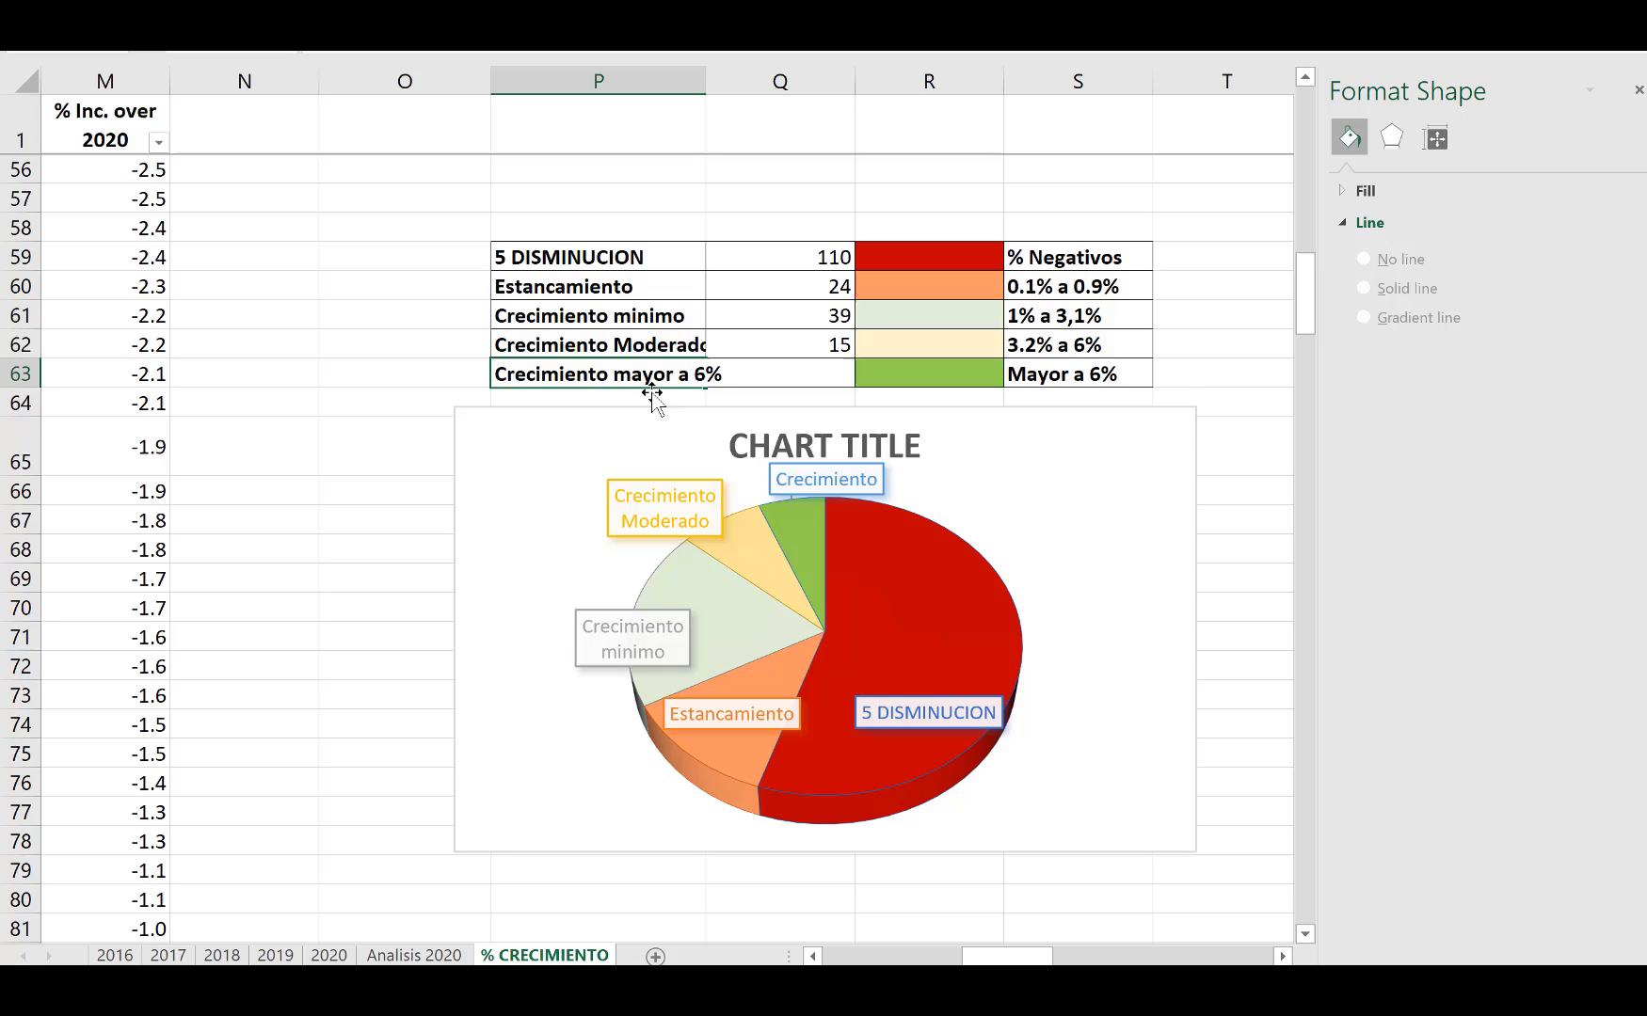
Step: Move the chart title to the chart's upper-left corner and place the Crecimiento mayor a 6% label above the pie
click(407, 492)
click(856, 418)
drag(852, 416, 585, 410)
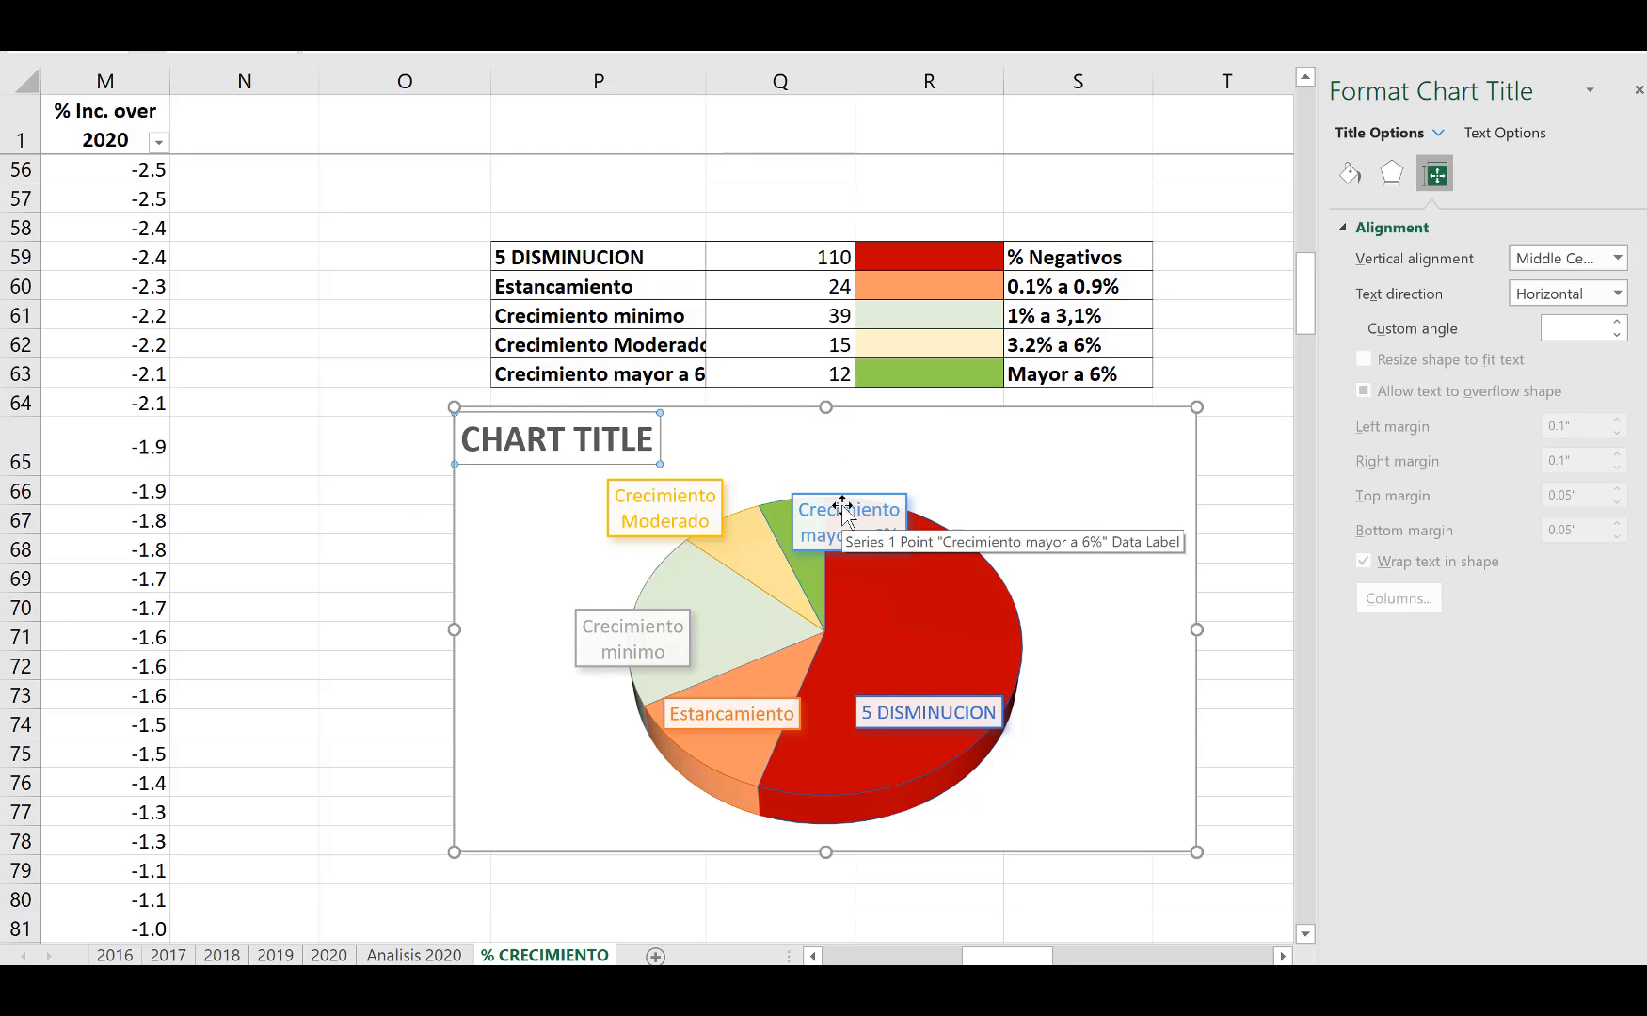
click(842, 513)
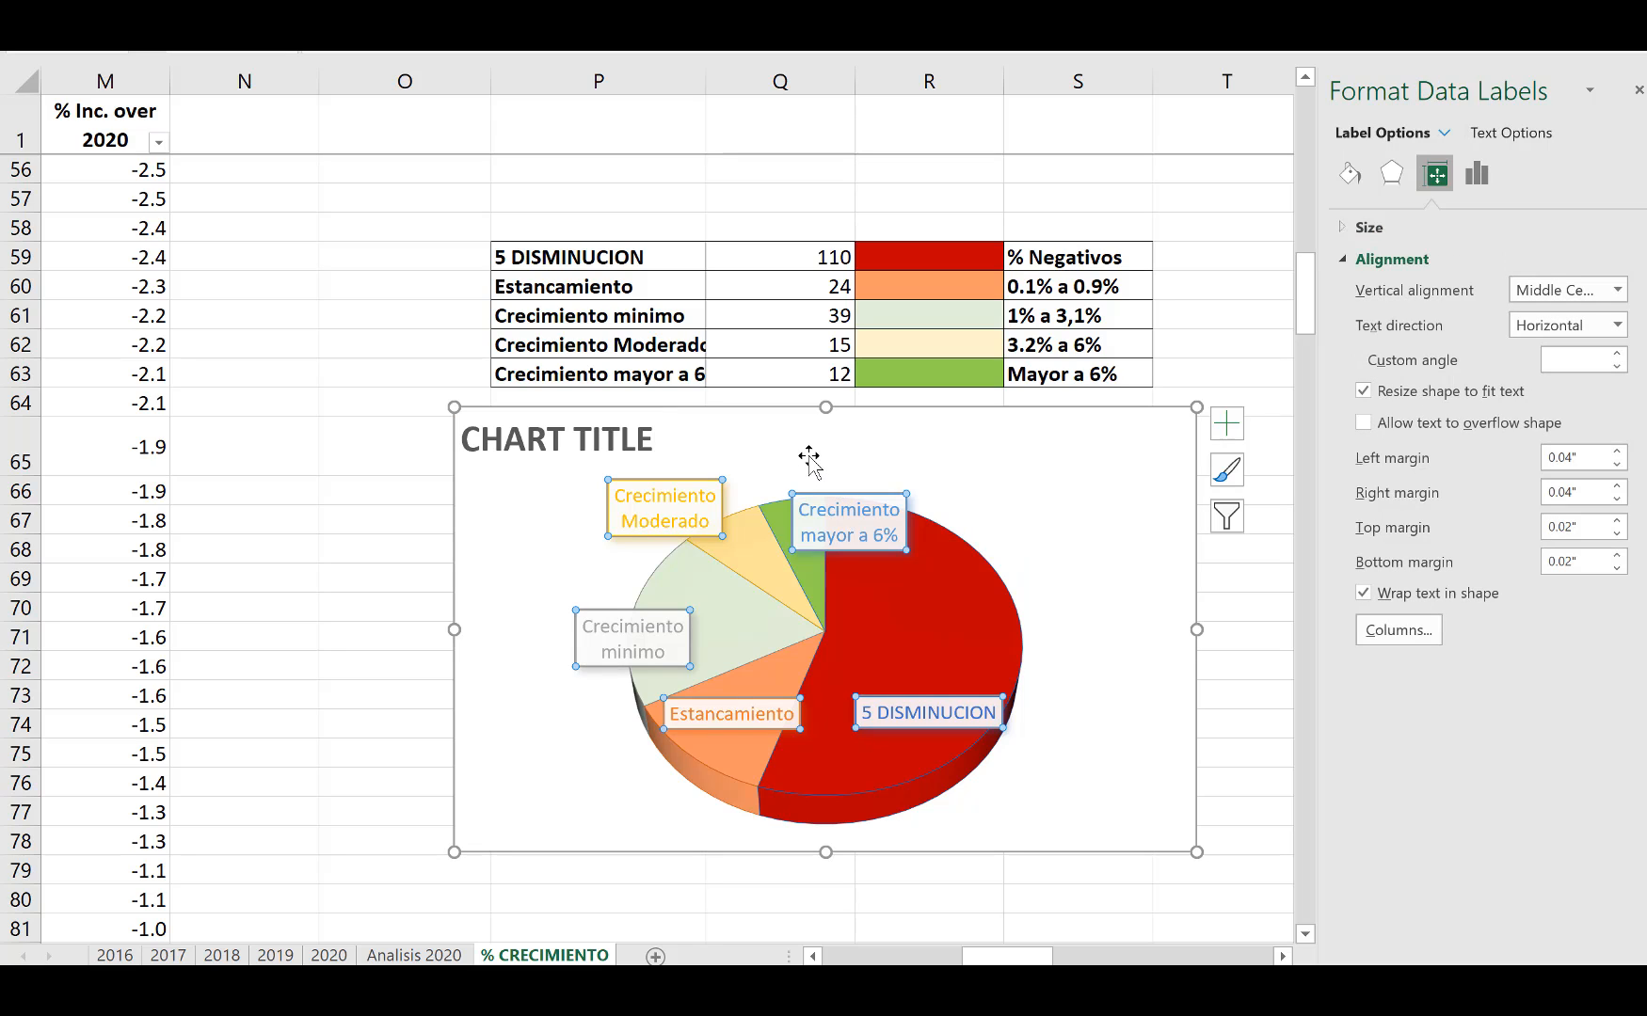
drag(813, 479, 780, 426)
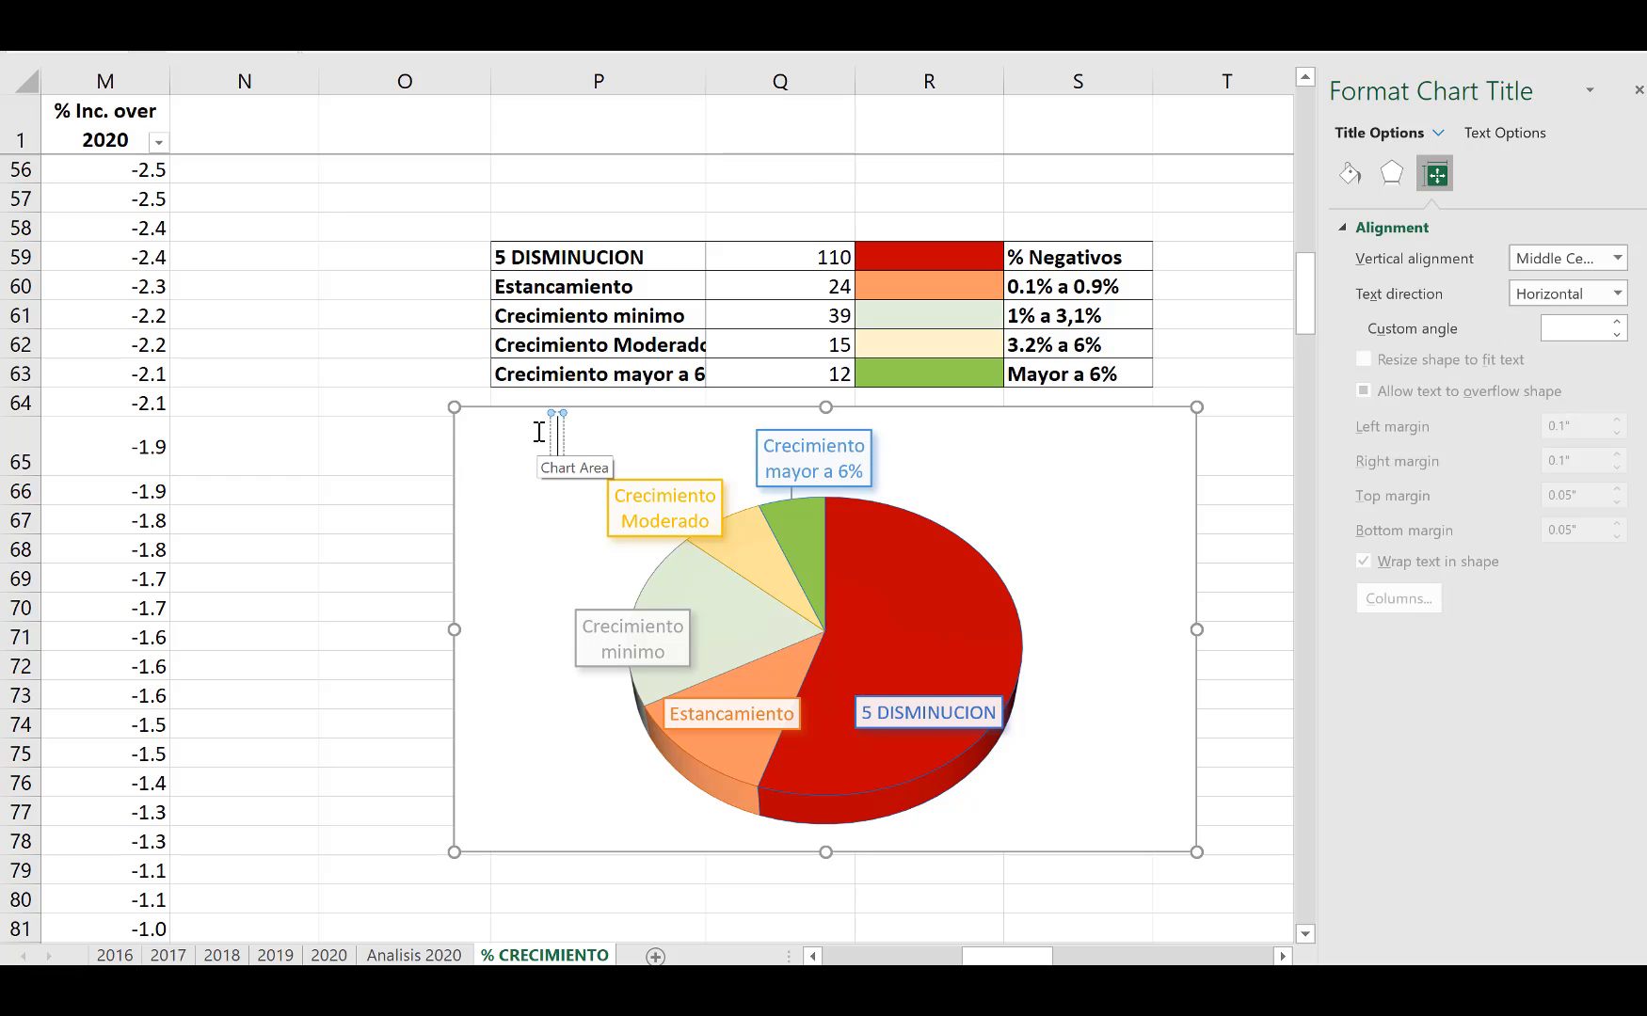
Step: Replace the pie chart's title with % DE CREC PAISES
text(% DE)
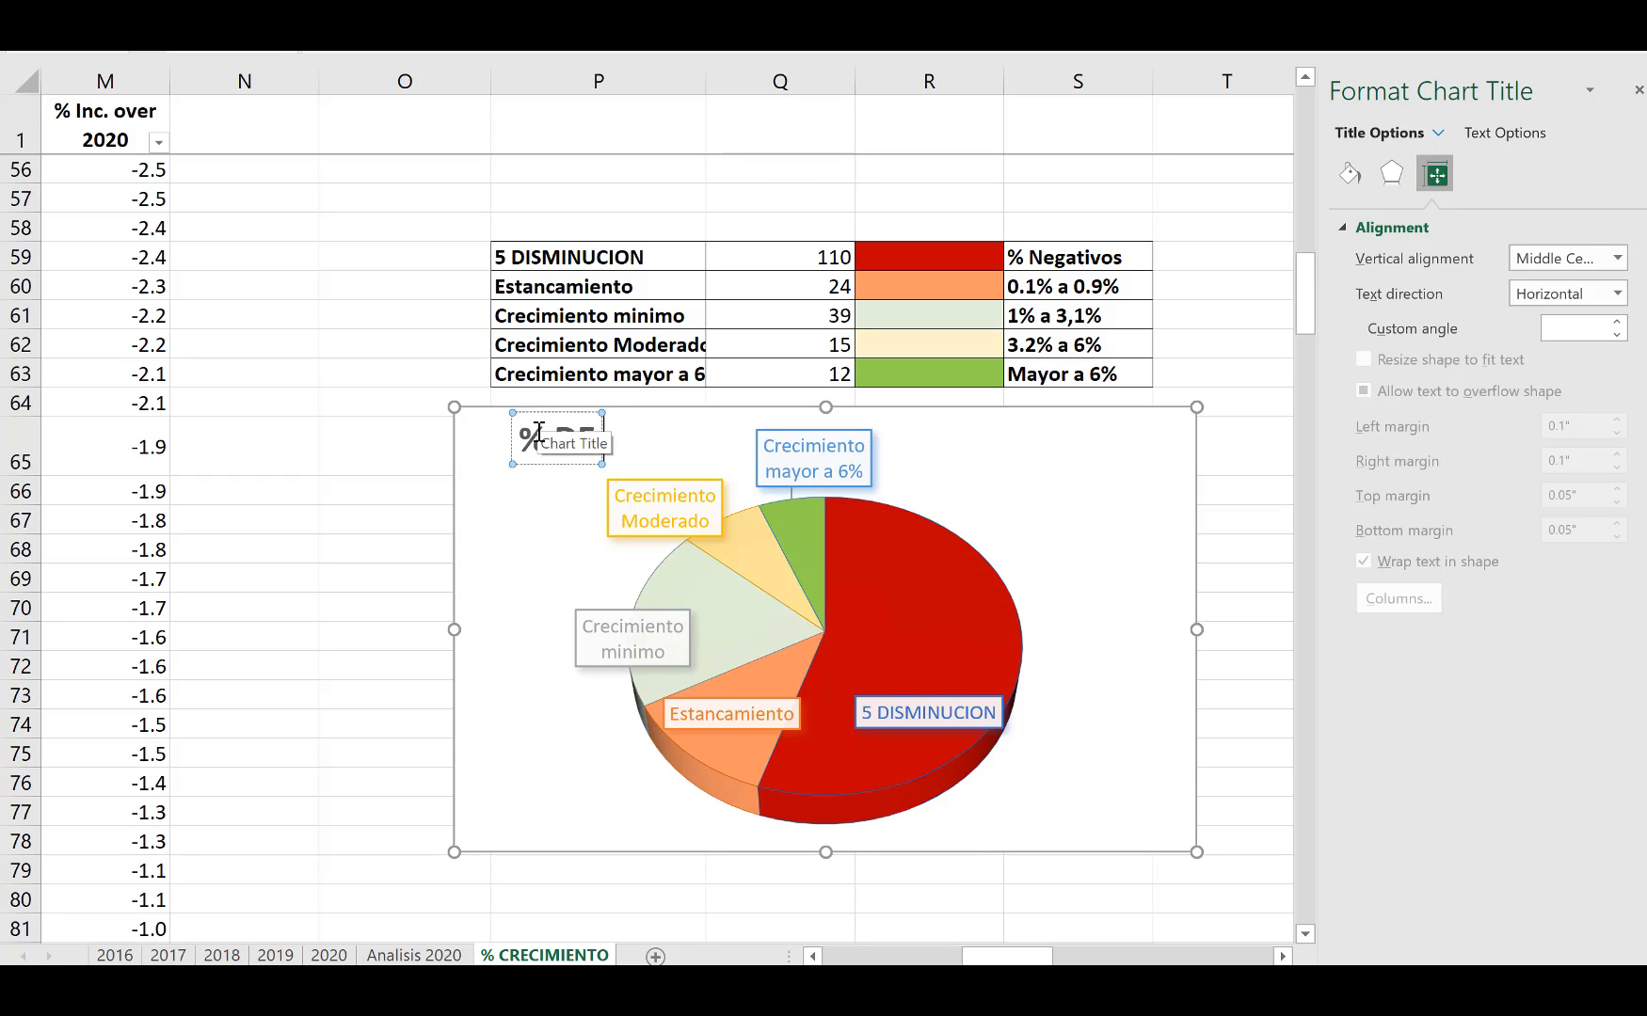
text( CREC PA)
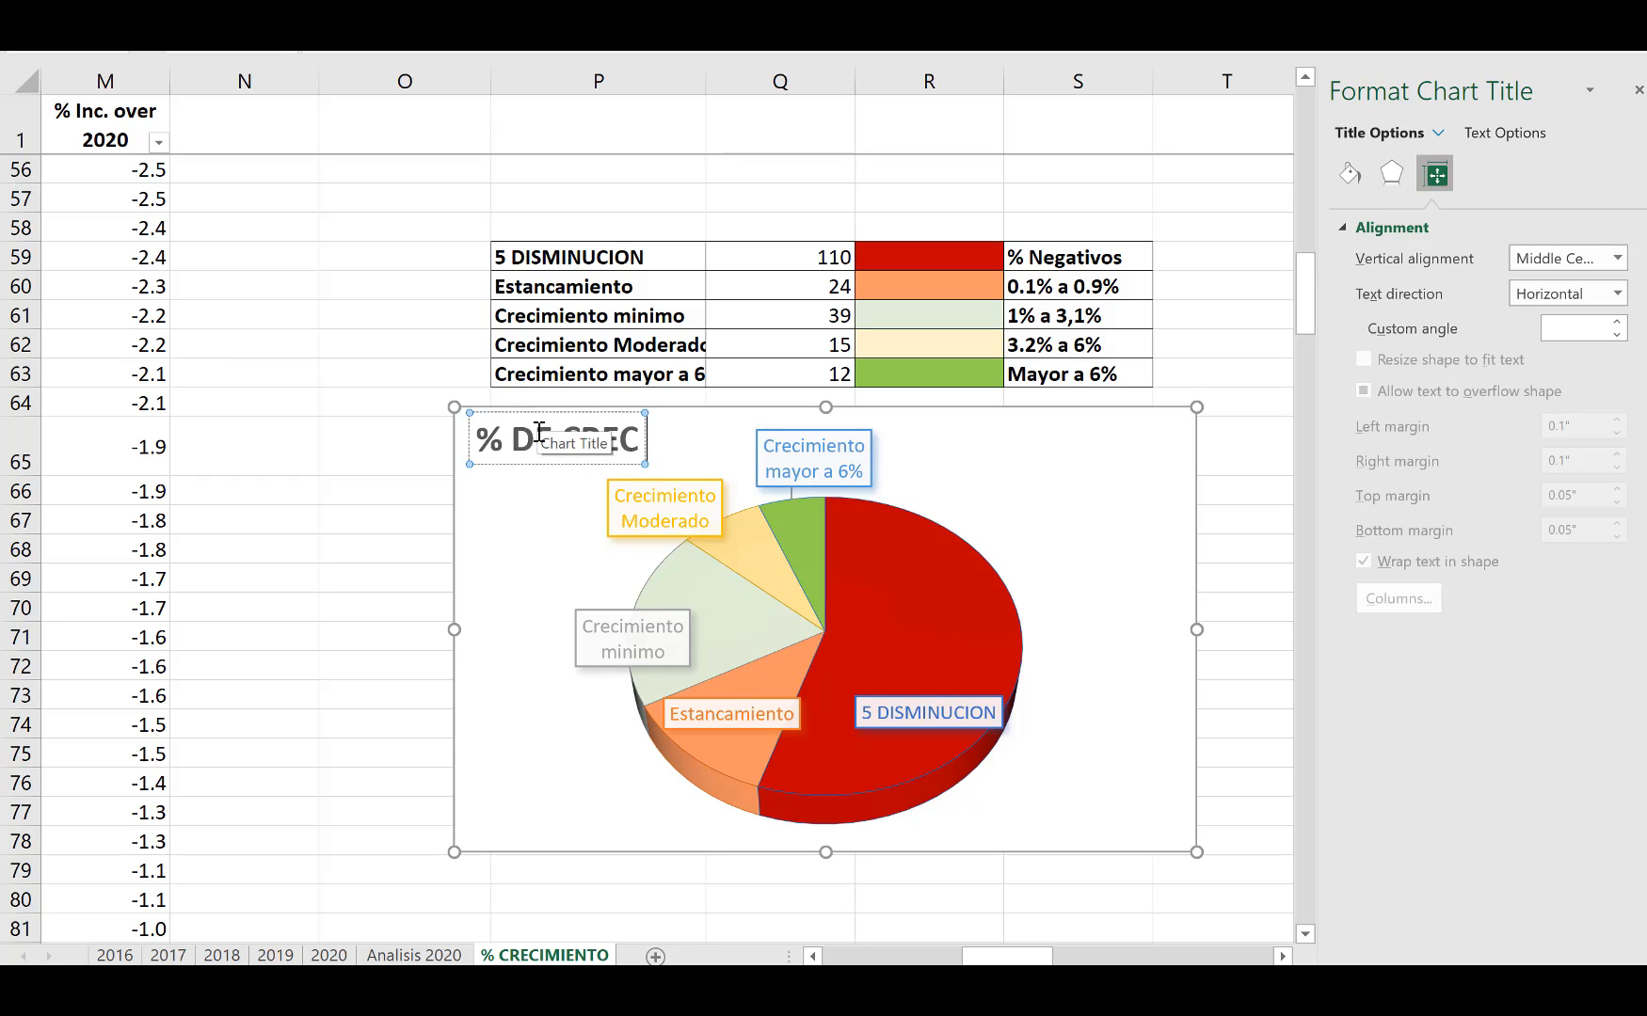
text(ISES)
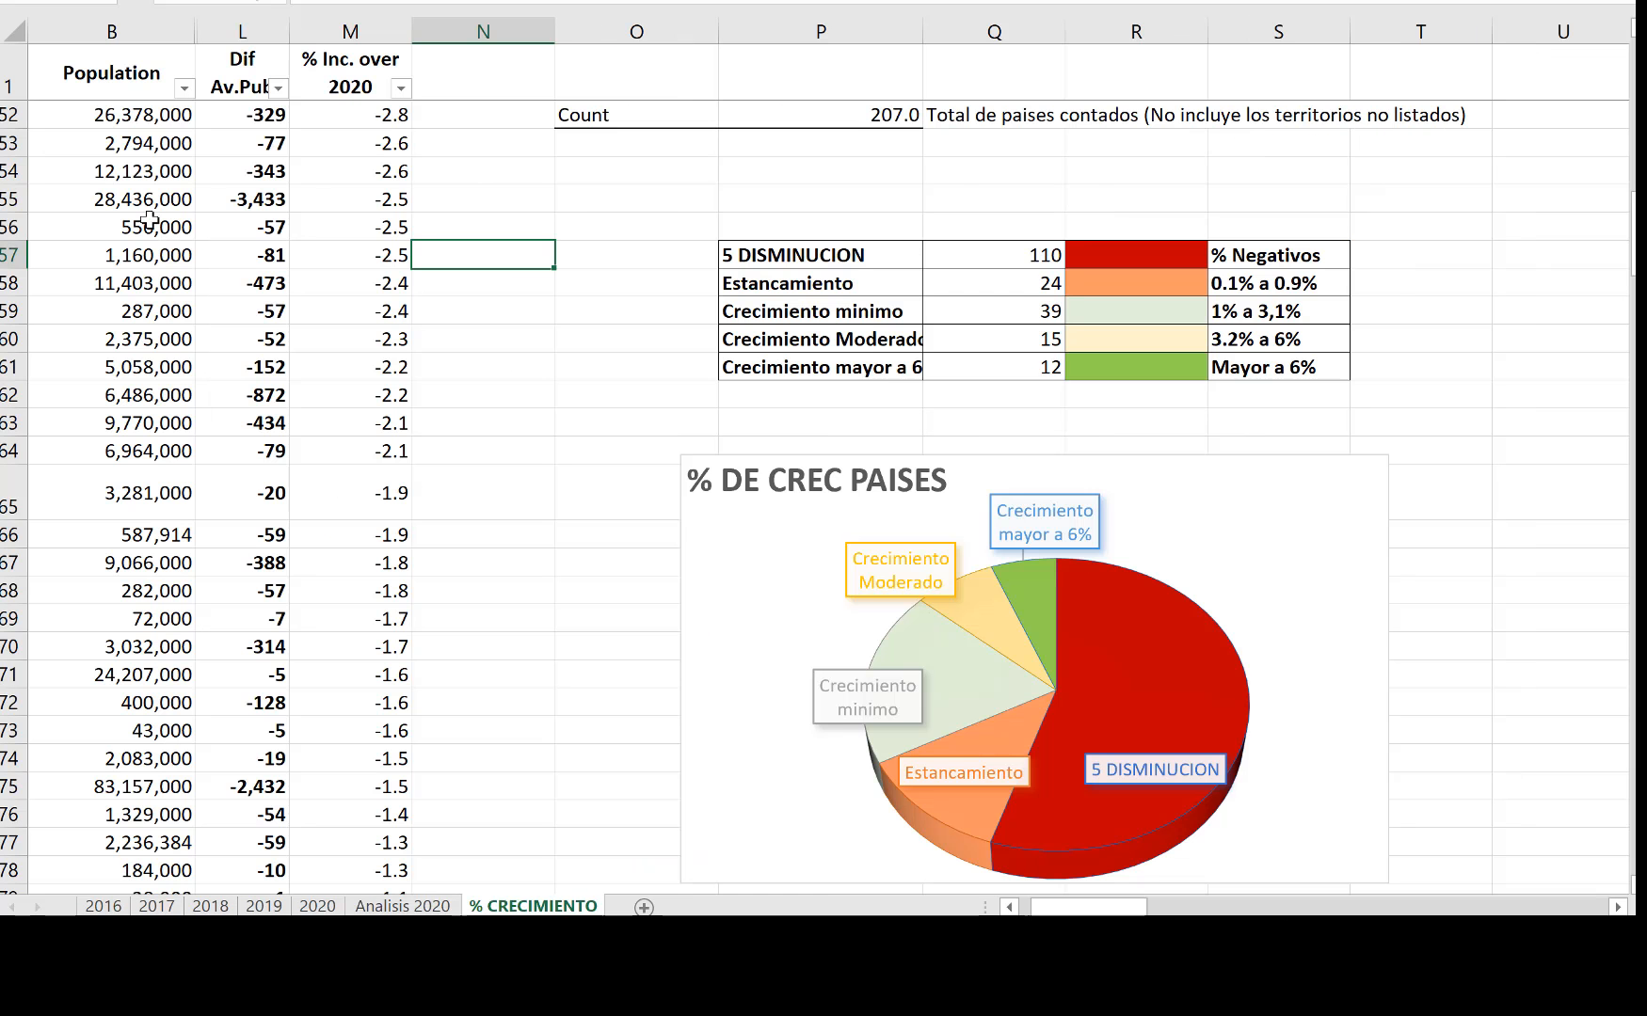
Step: Fill columns A to M red for the countries with negative growth, from row 2 through Sweden in row 111
scroll(335, 291, up, 6)
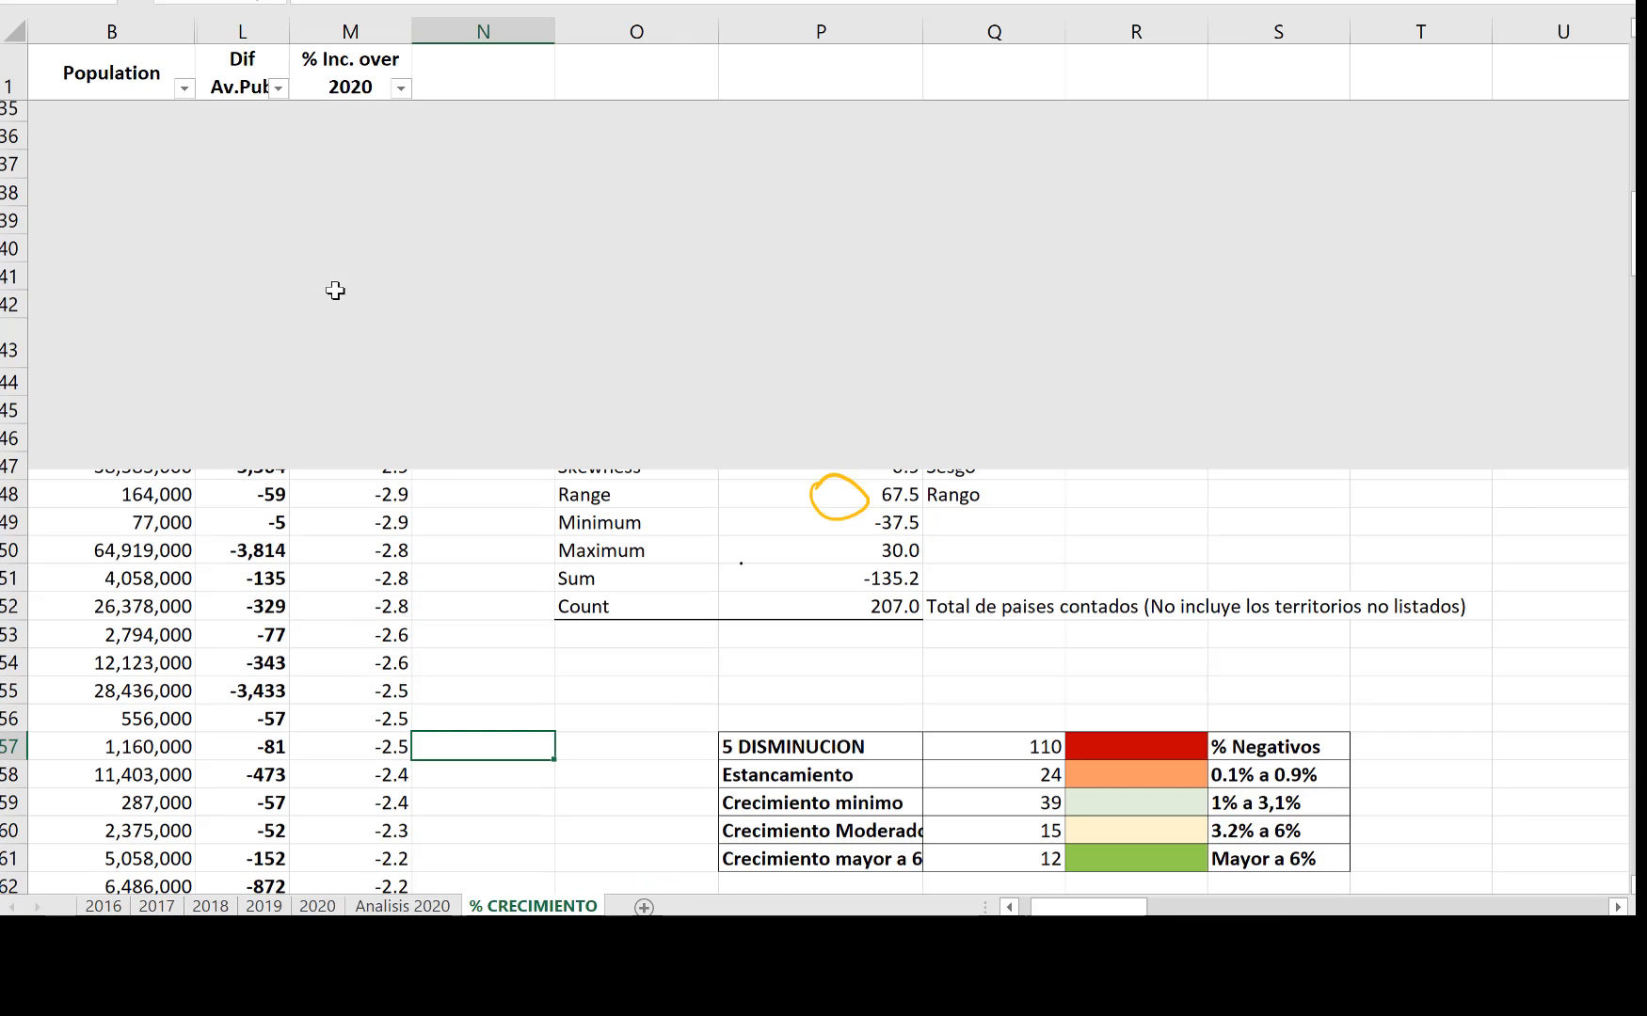
scroll(335, 291, up, 10)
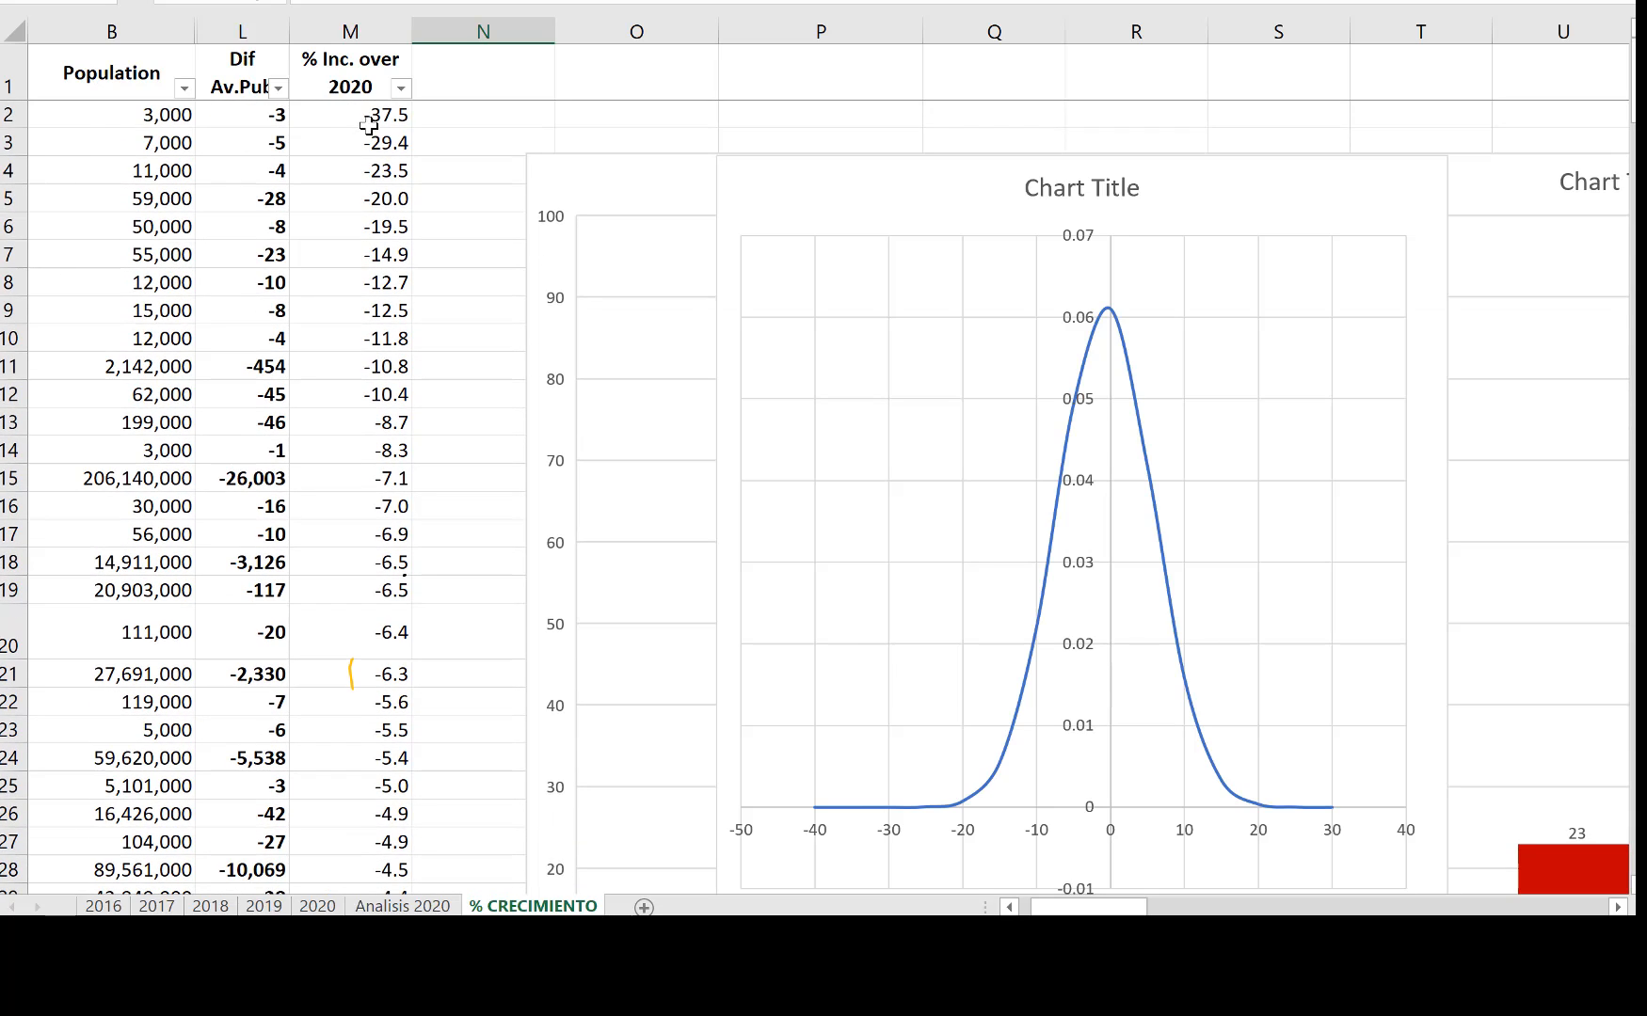
drag(350, 114, 23, 159)
drag(99, 143, 99, 590)
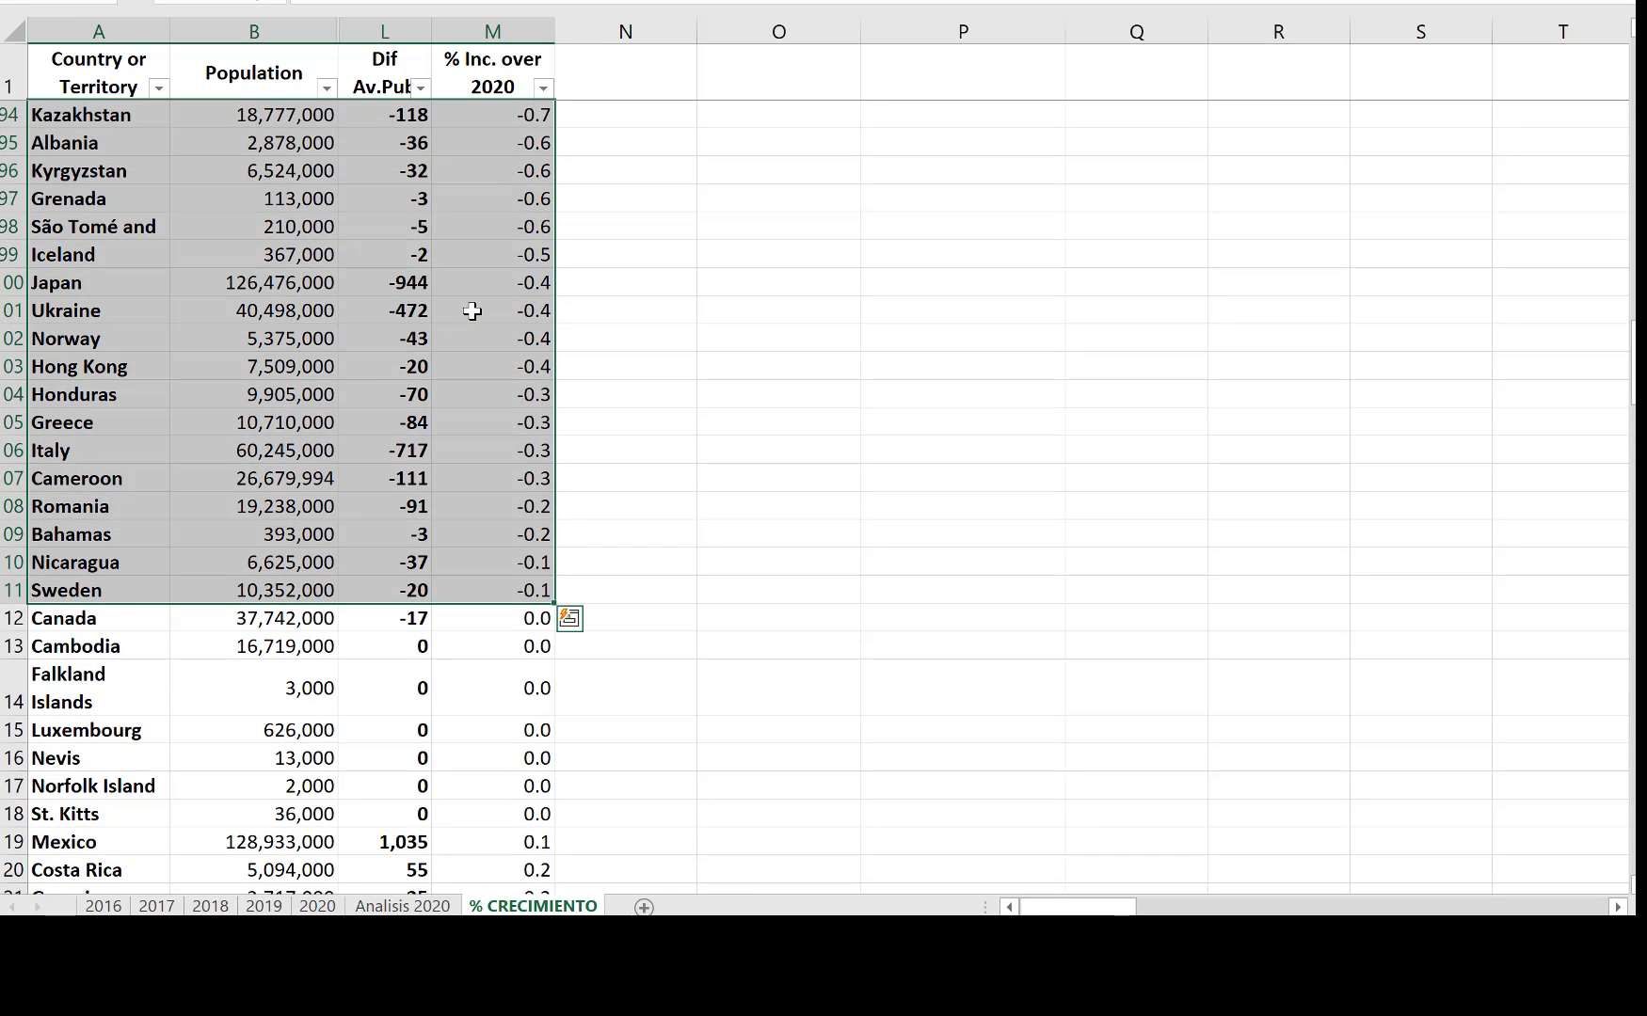
scroll(564, 436, down, 4)
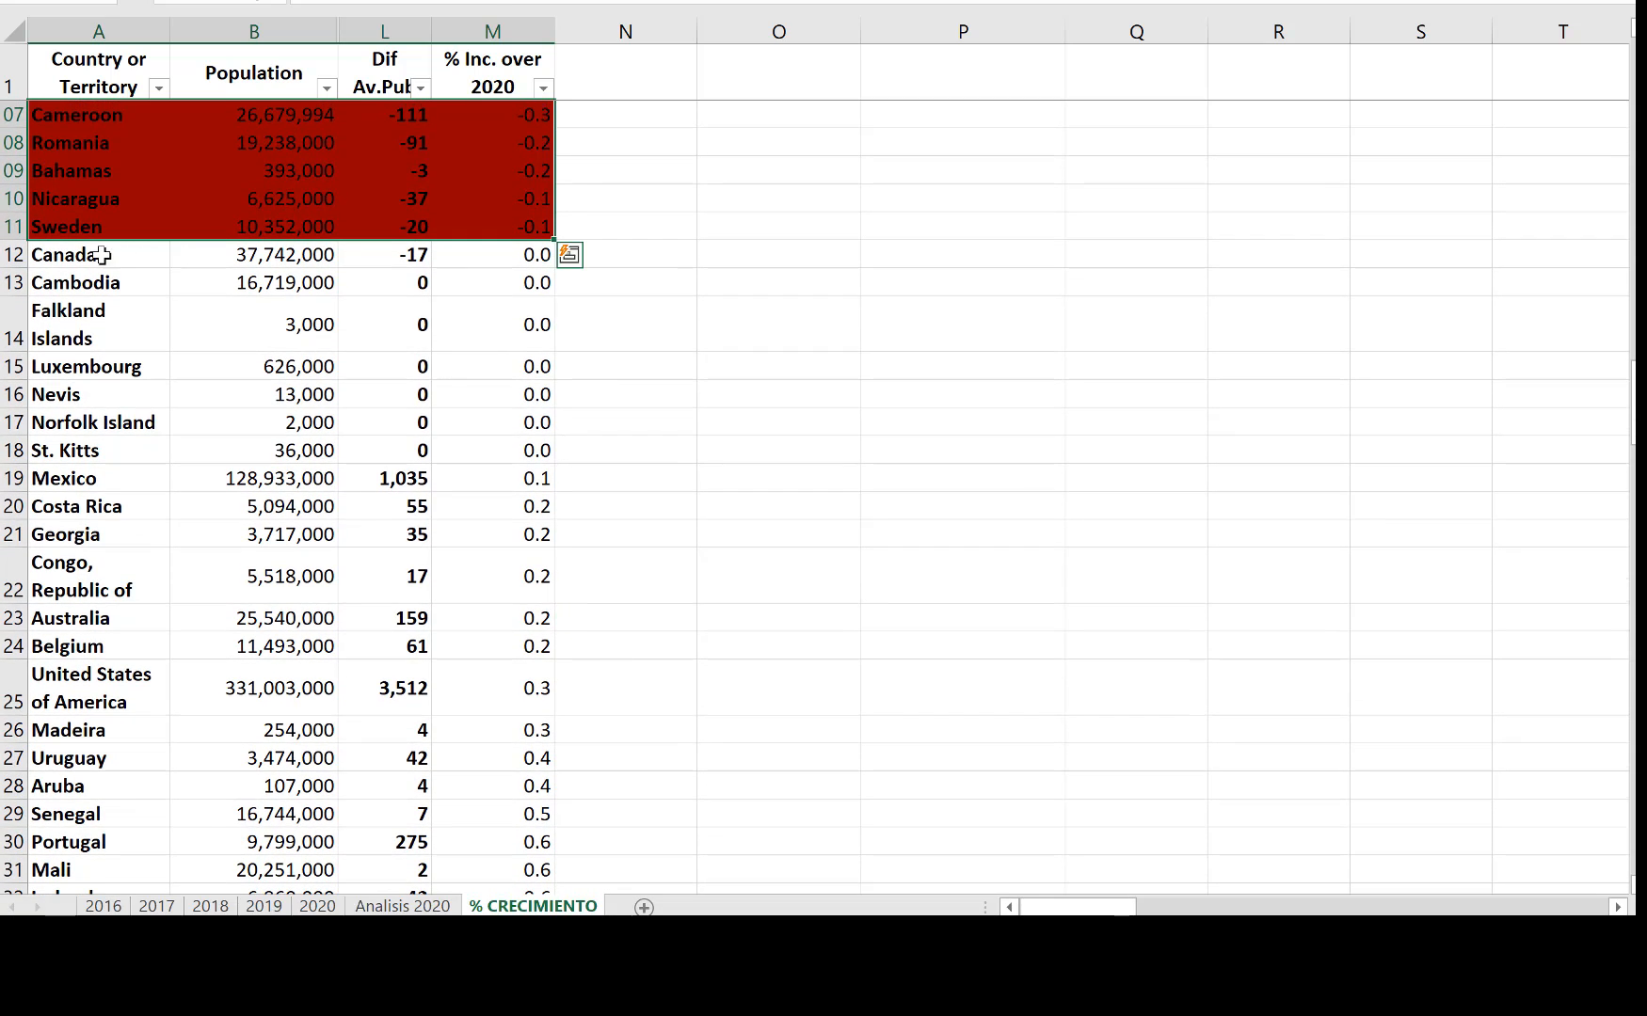
Step: Fill columns A to M orange from Canada to Mozambique (rows 112–142) and light green from France to Myanmar (rows 143–181)
drag(102, 255, 485, 604)
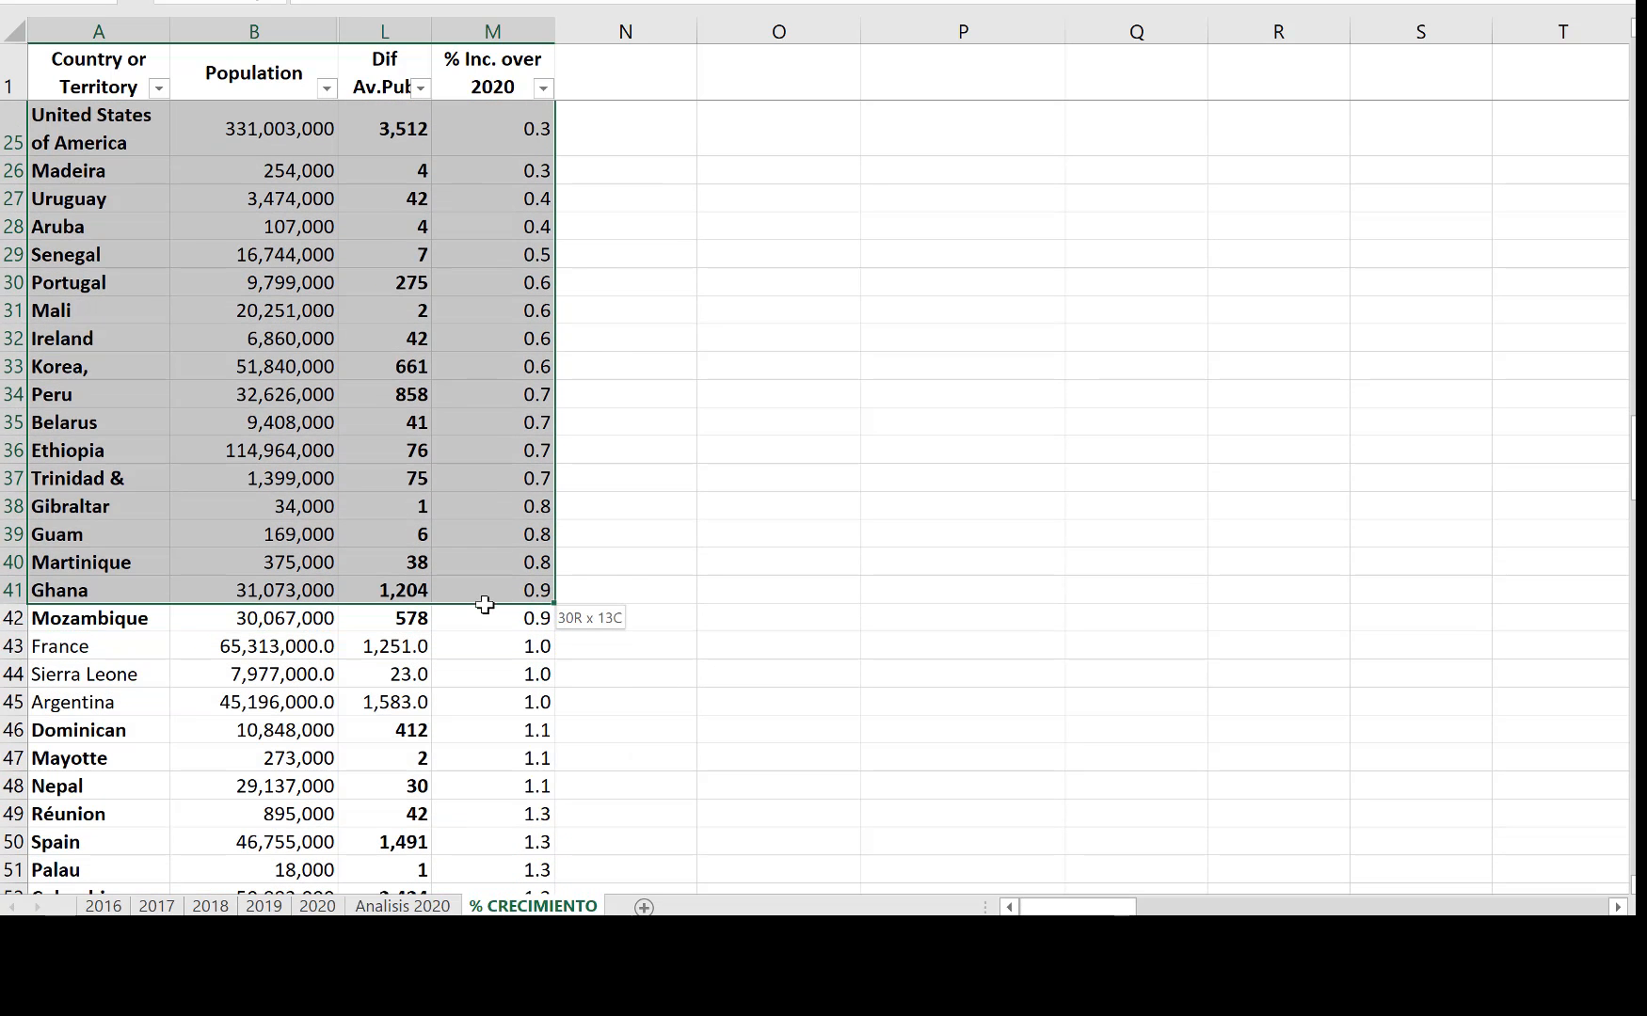
drag(485, 604, 485, 616)
click(484, 506)
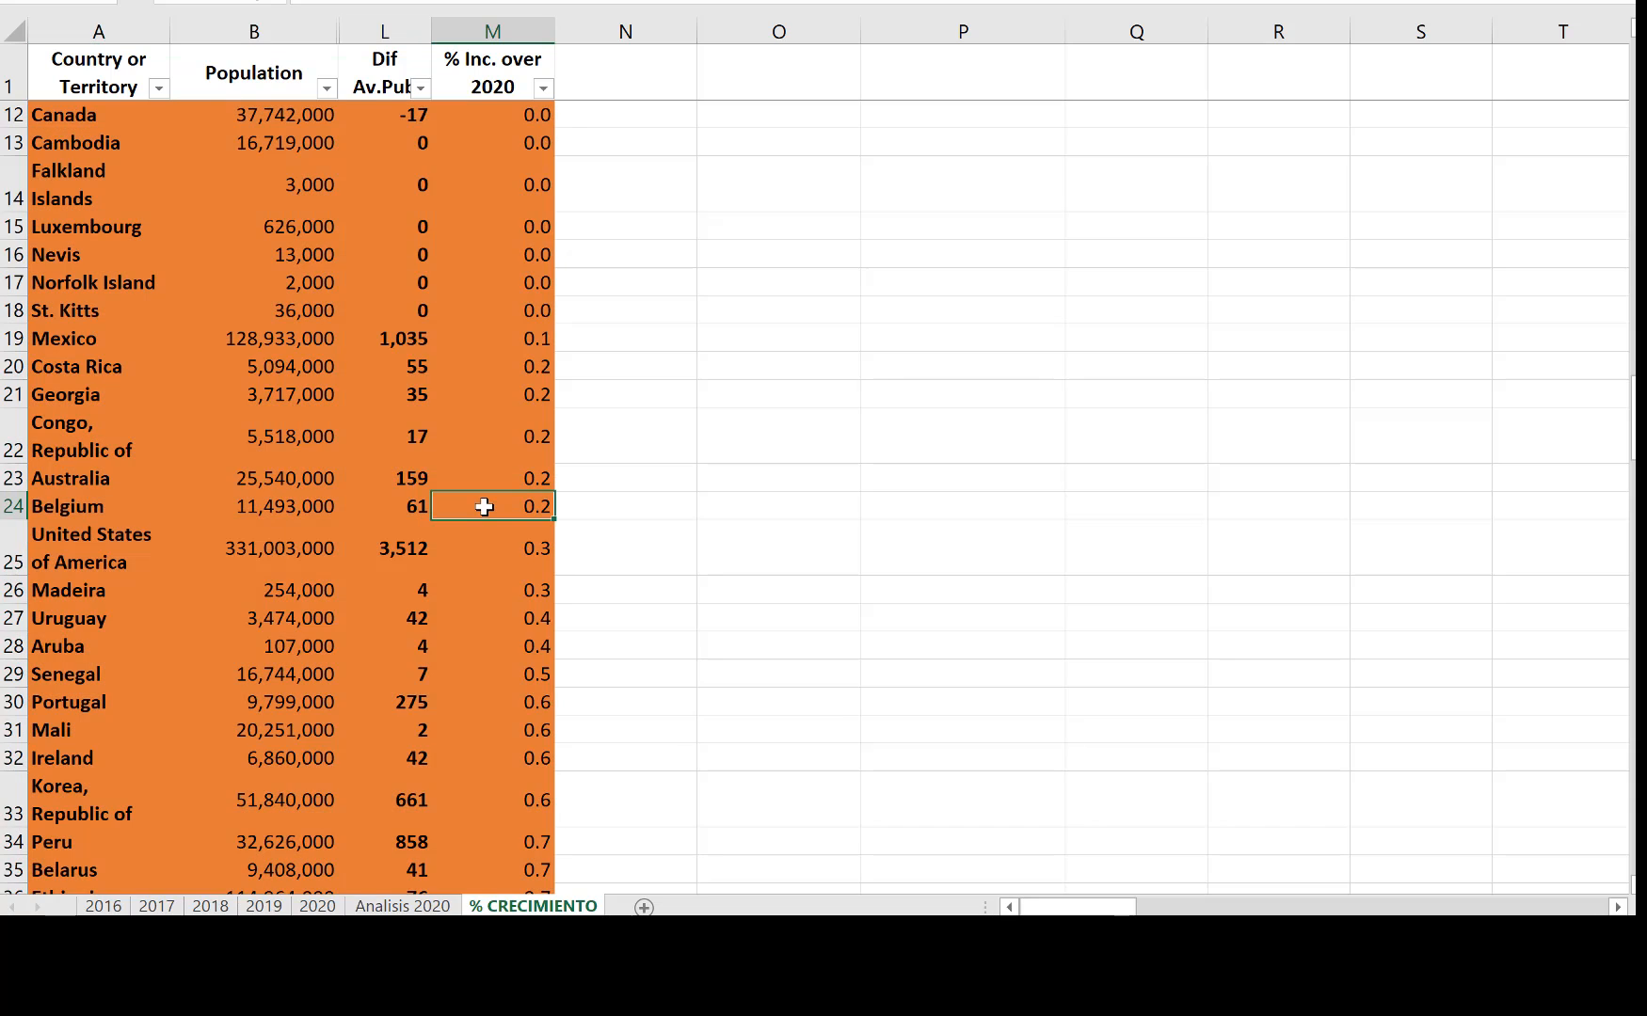
scroll(483, 506, down, 6)
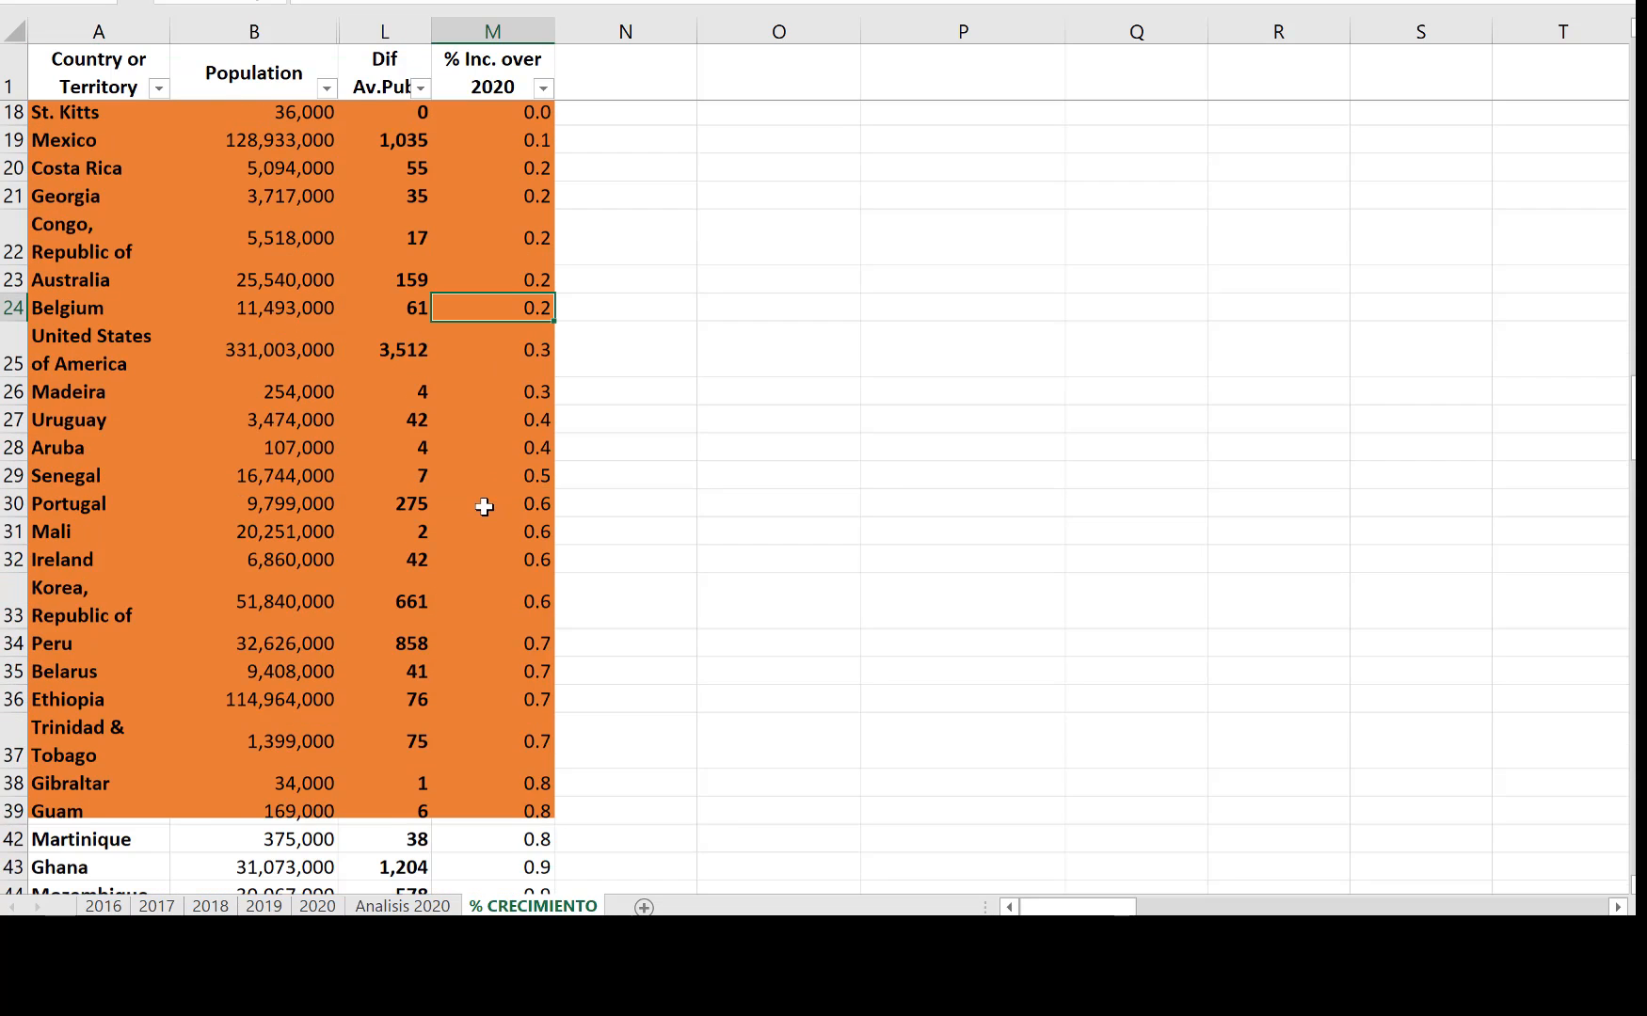
drag(56, 559, 479, 839)
click(309, 496)
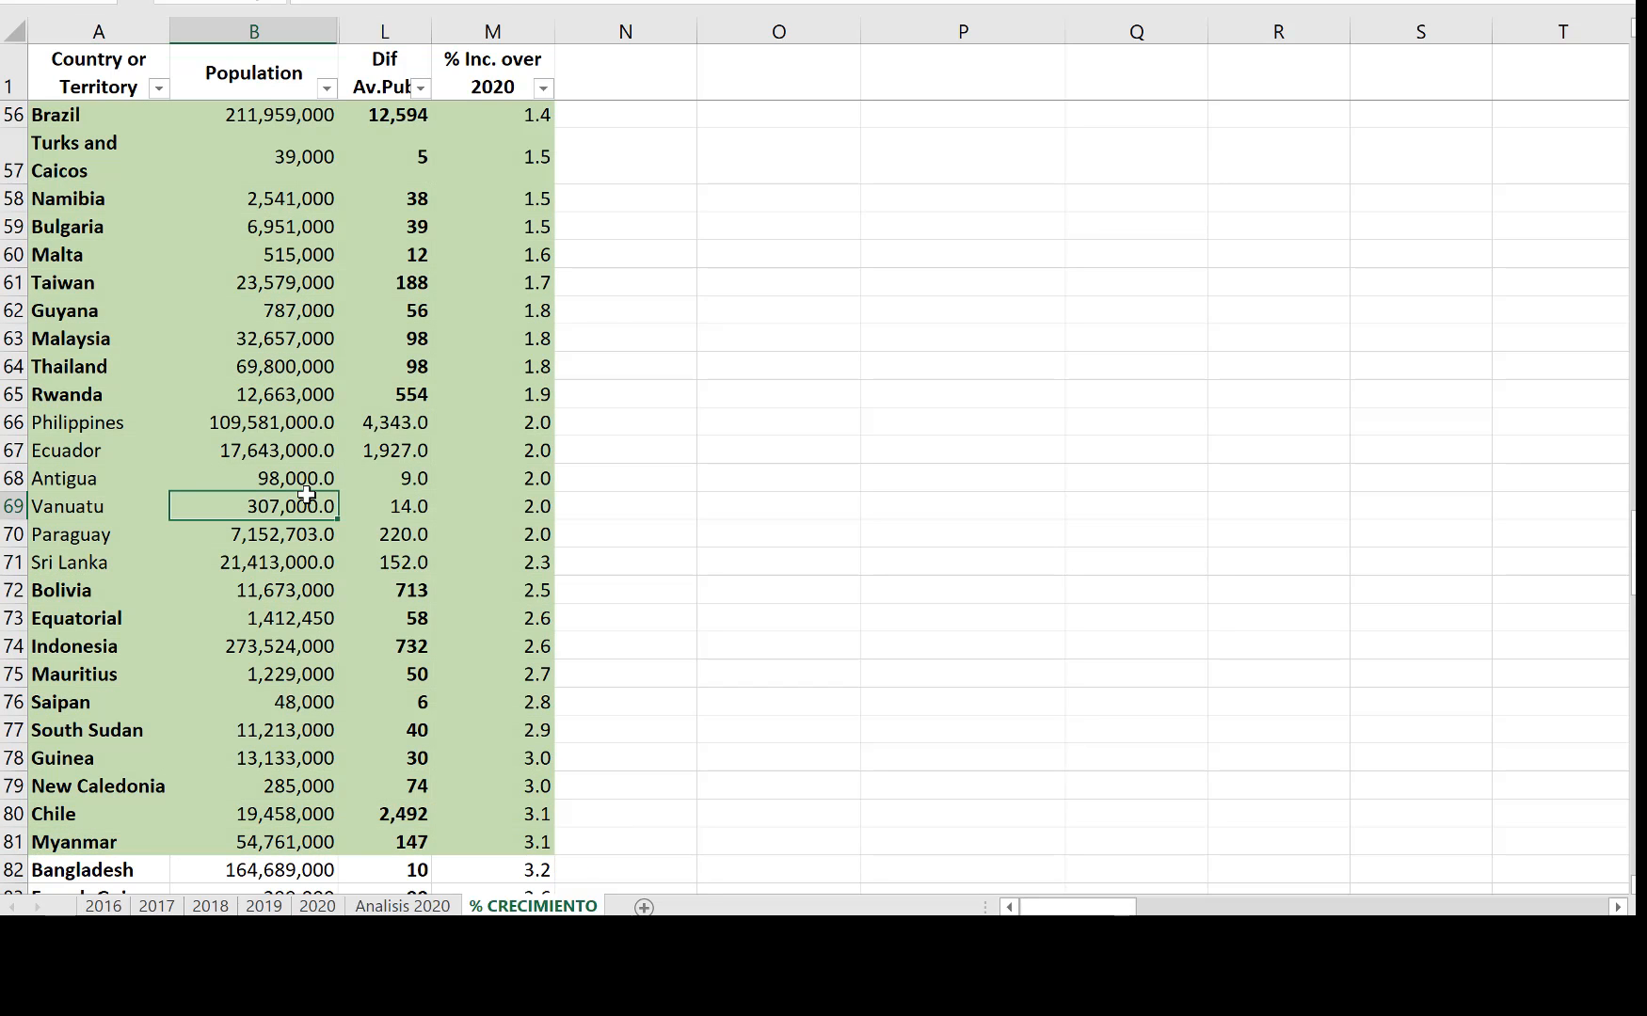
Step: Fill columns A to M light yellow from Bangladesh to Montserrat (rows 182–196) and green from Papua New Guinea to St. Pierre and Miquelon
scroll(308, 496, down, 7)
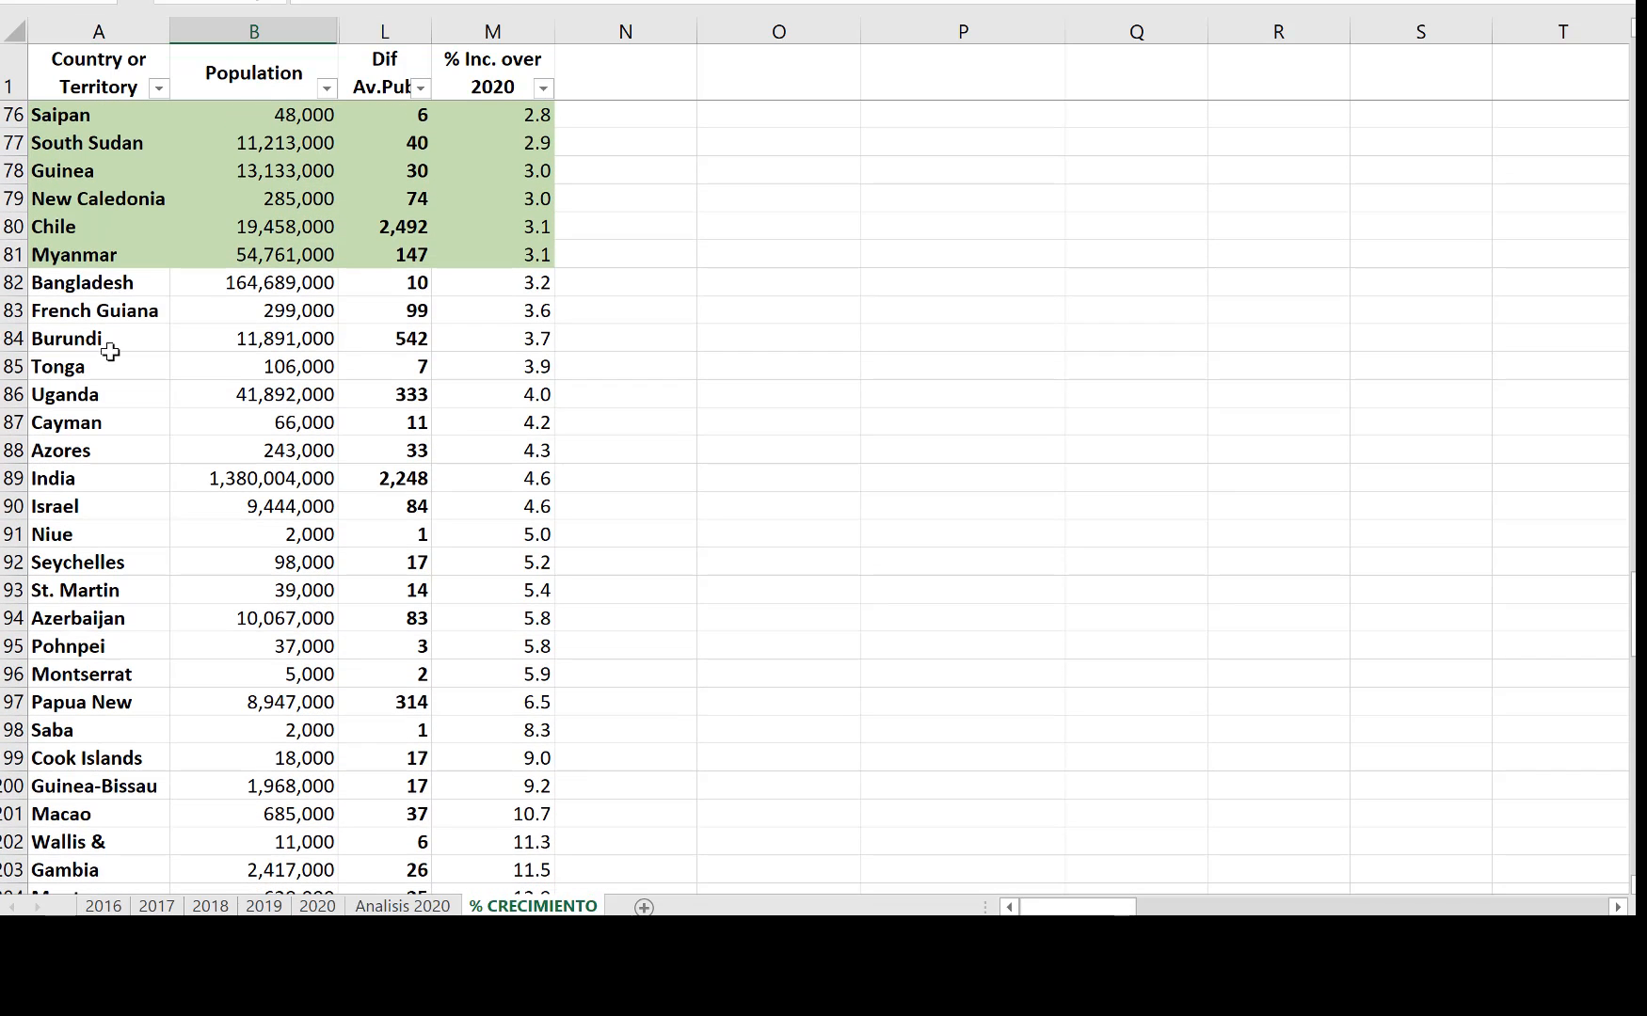
drag(111, 285, 498, 664)
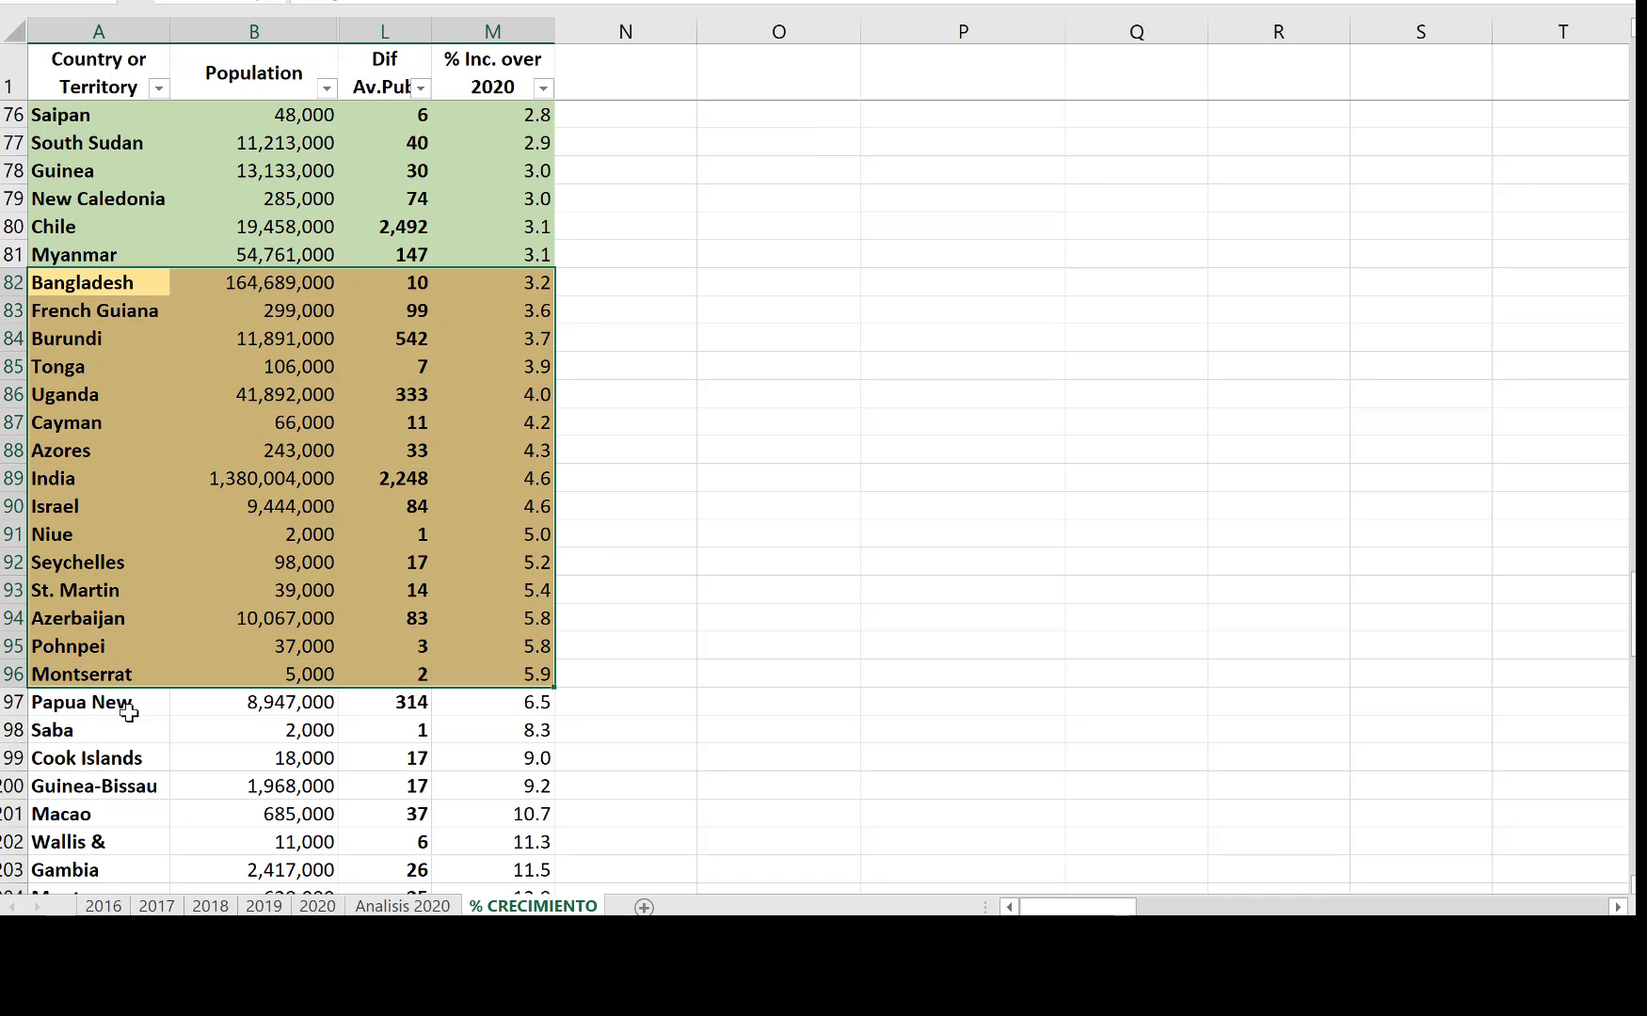
drag(129, 712, 507, 716)
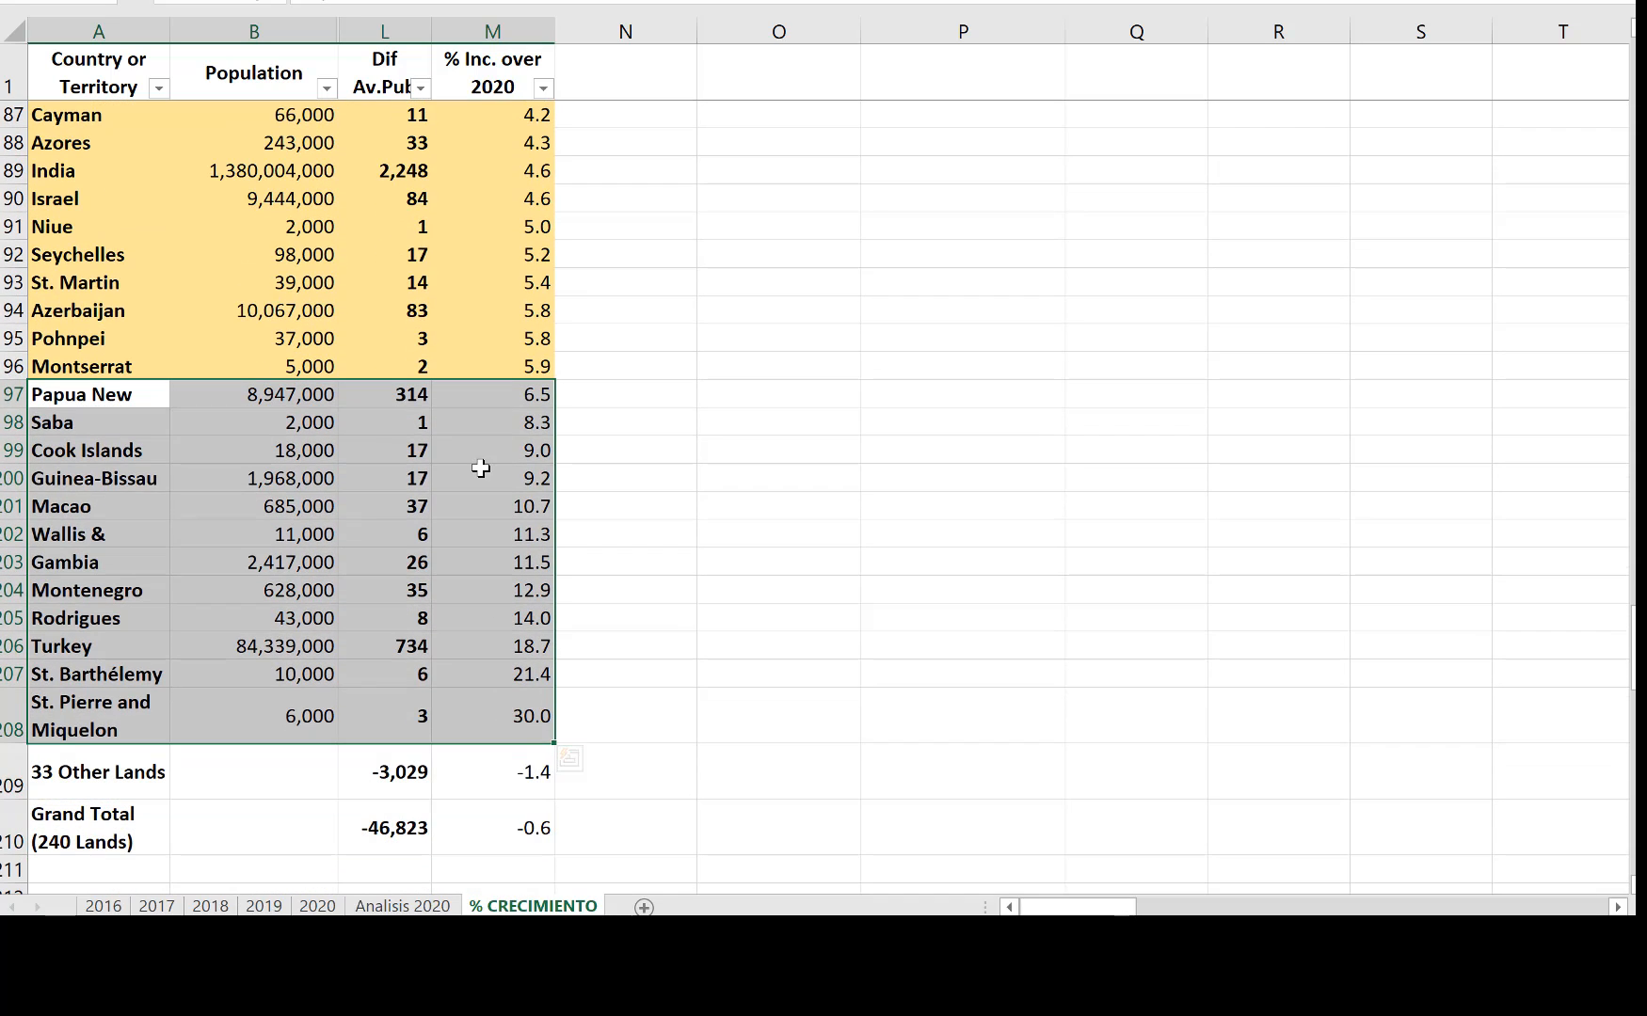
click(667, 628)
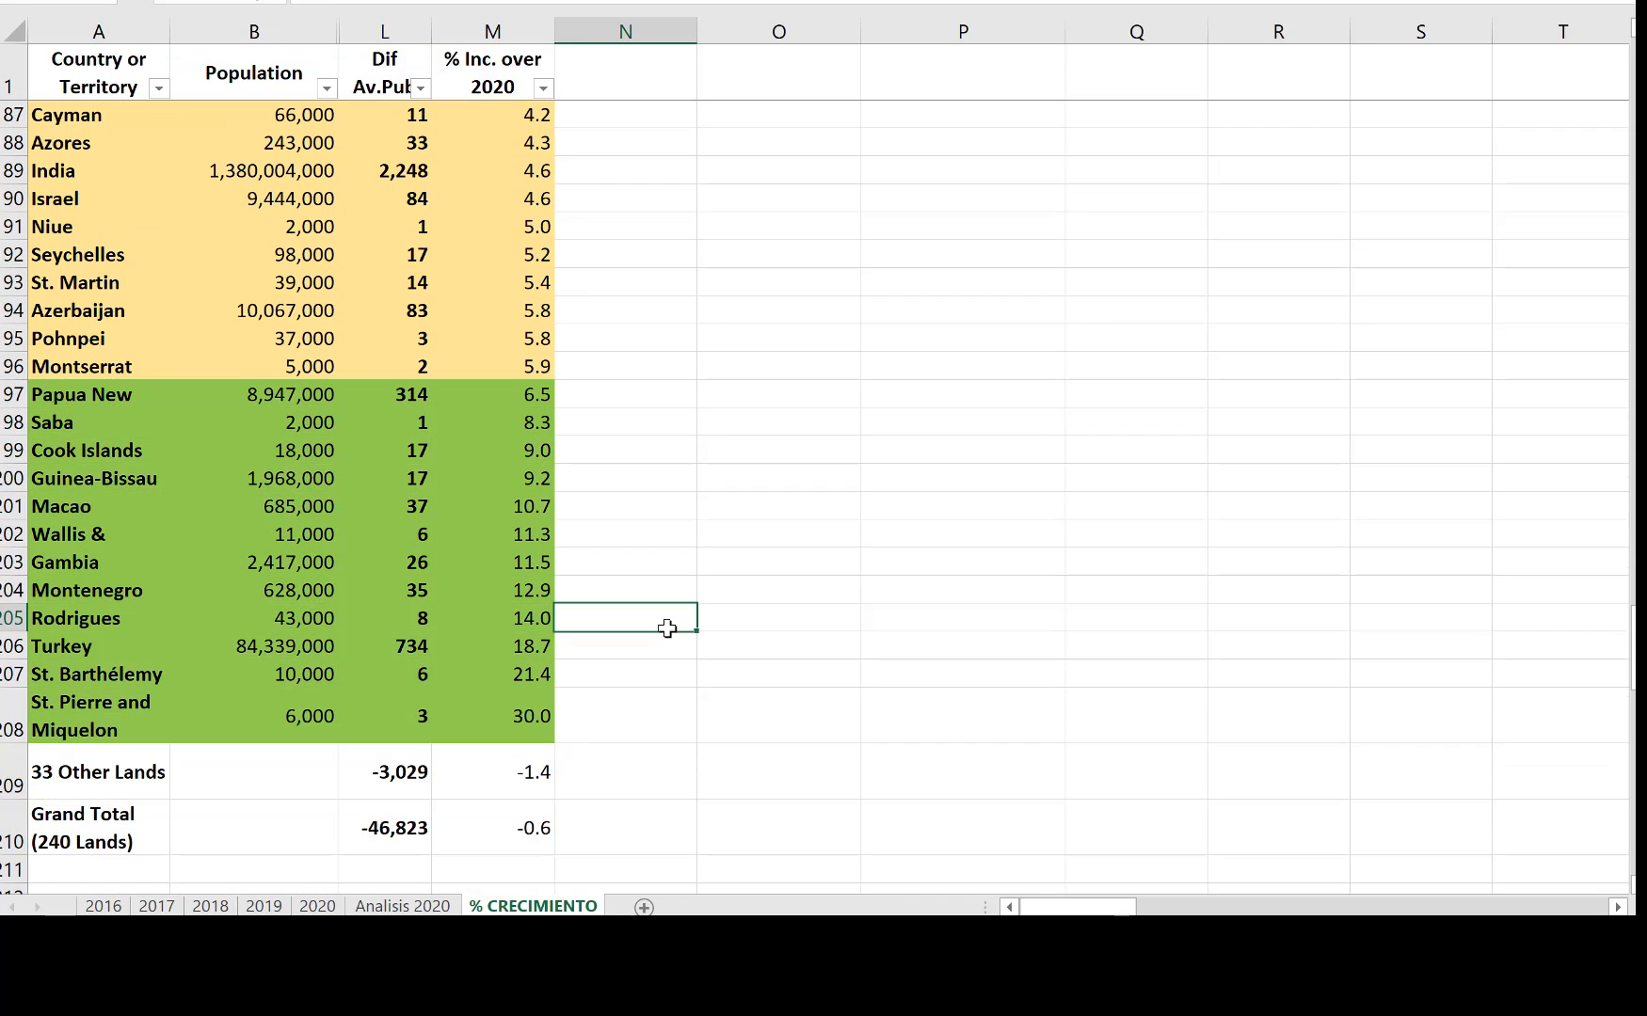
Step: Review the colour-coded country list against the statistics, category table, pie chart and distribution charts
scroll(667, 629, down, 2)
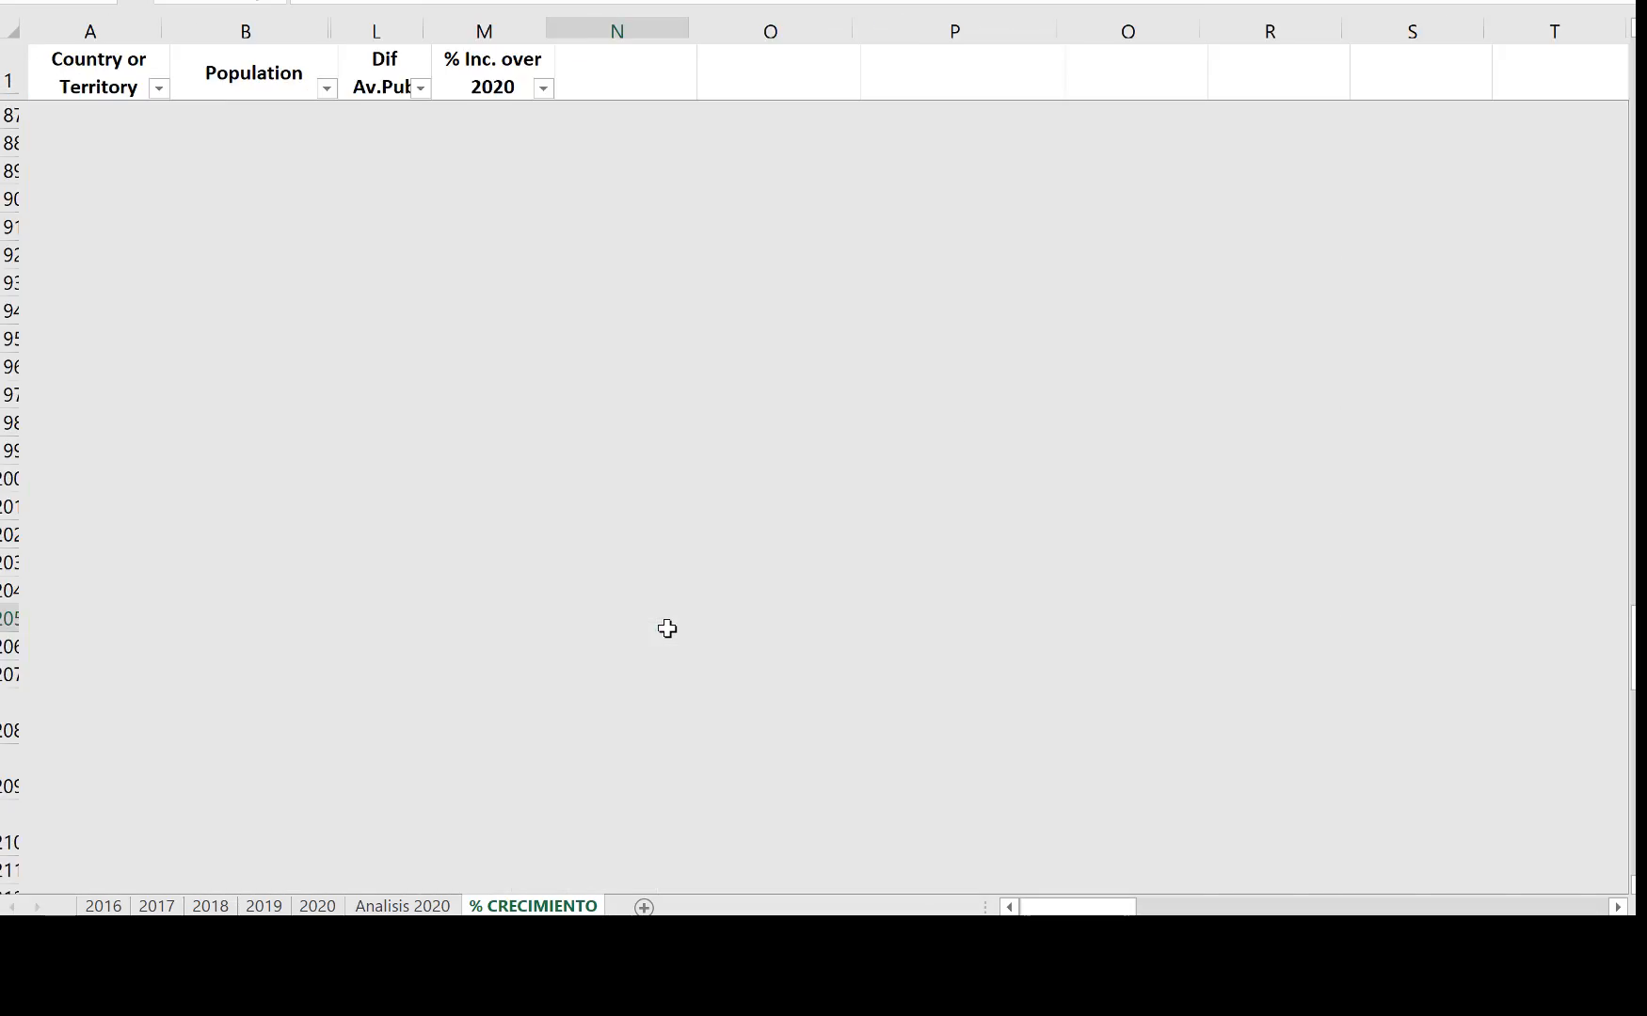
scroll(667, 629, up, 6)
scroll(667, 629, up, 13)
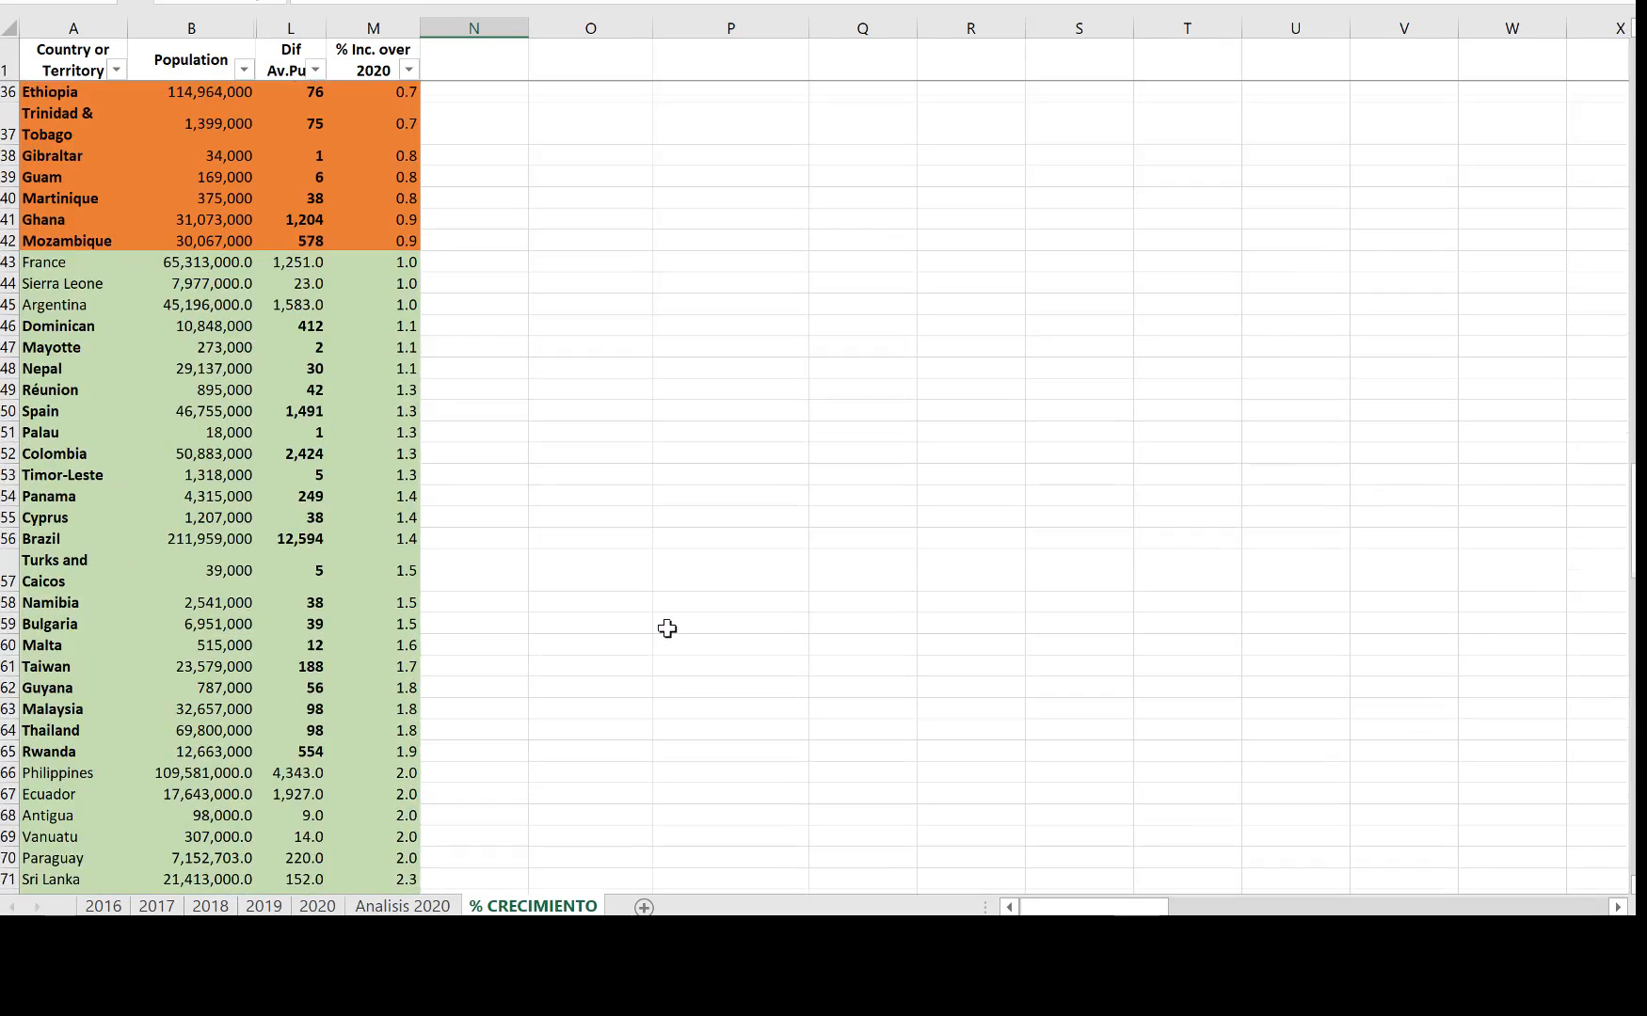
scroll(668, 628, up, 20)
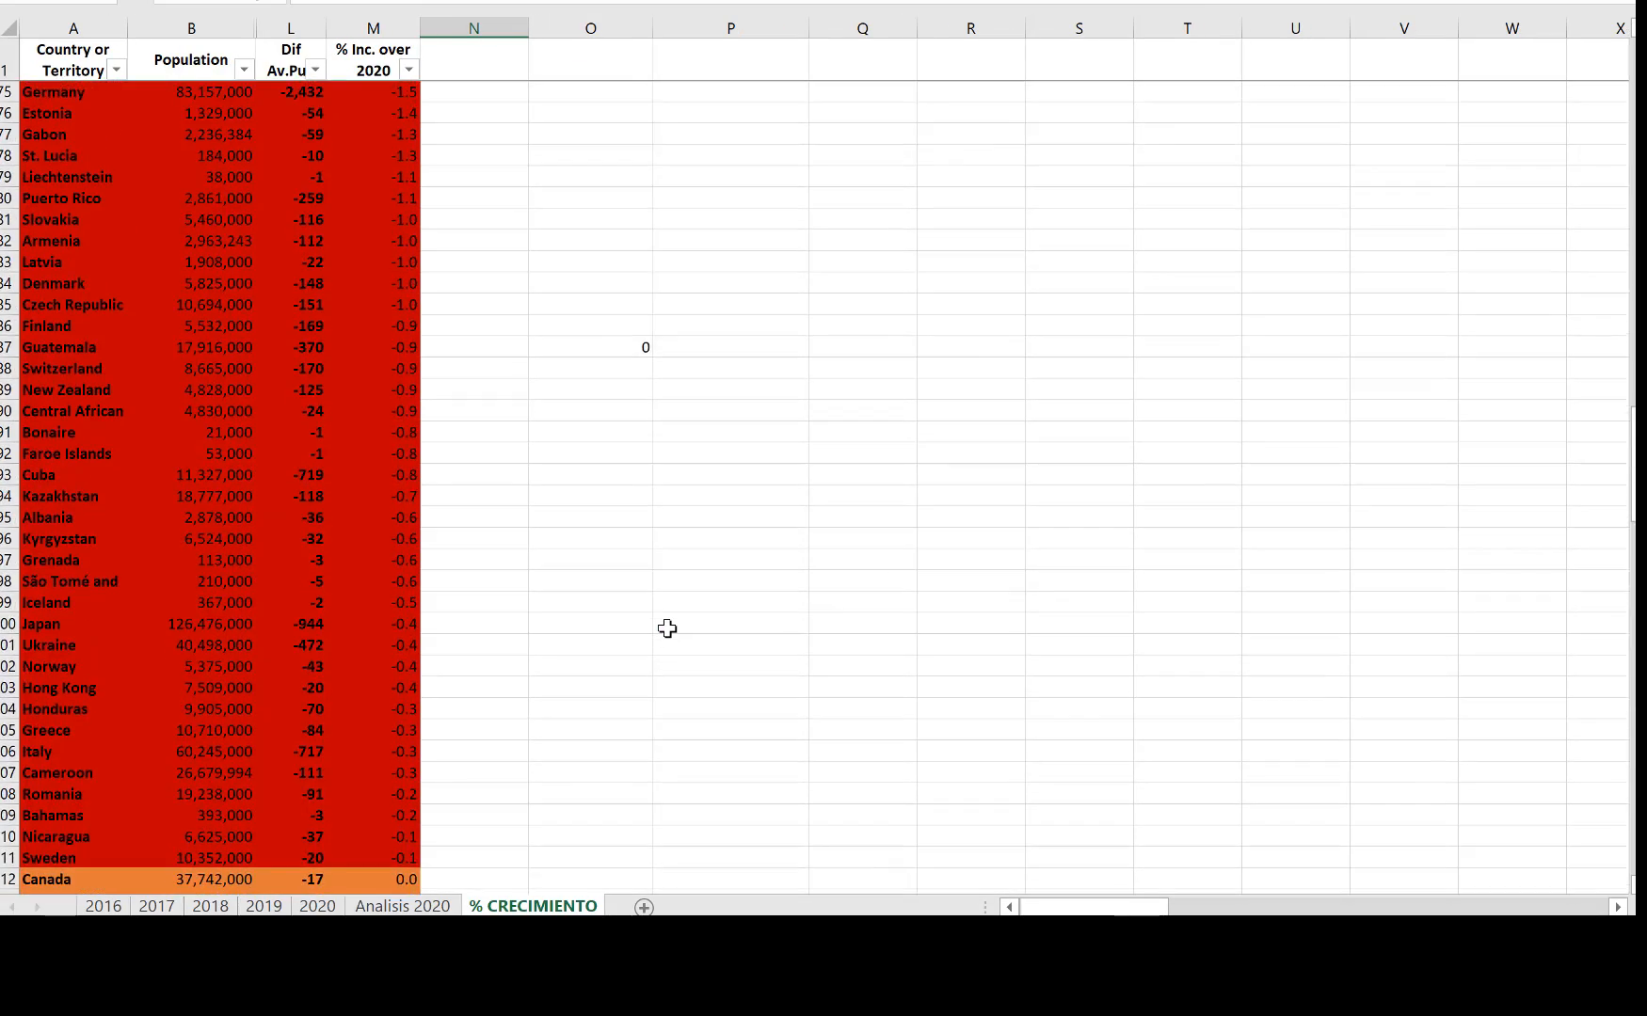
scroll(667, 628, down, 2)
scroll(667, 629, up, 7)
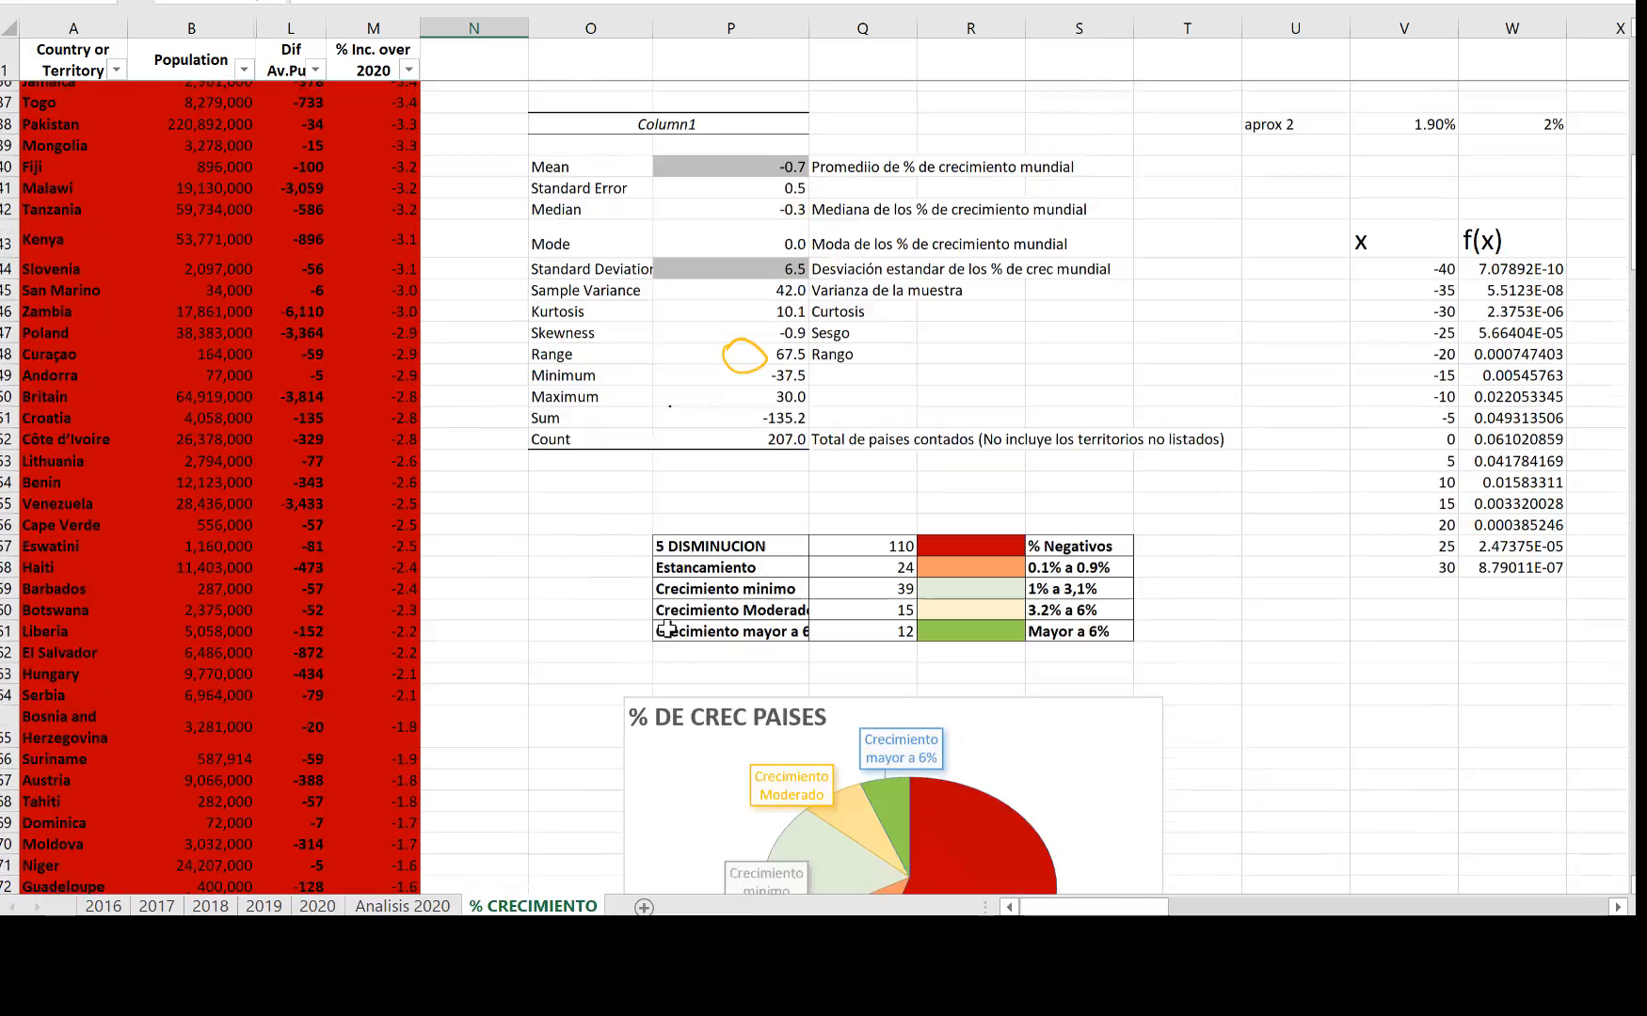
scroll(667, 628, up, 7)
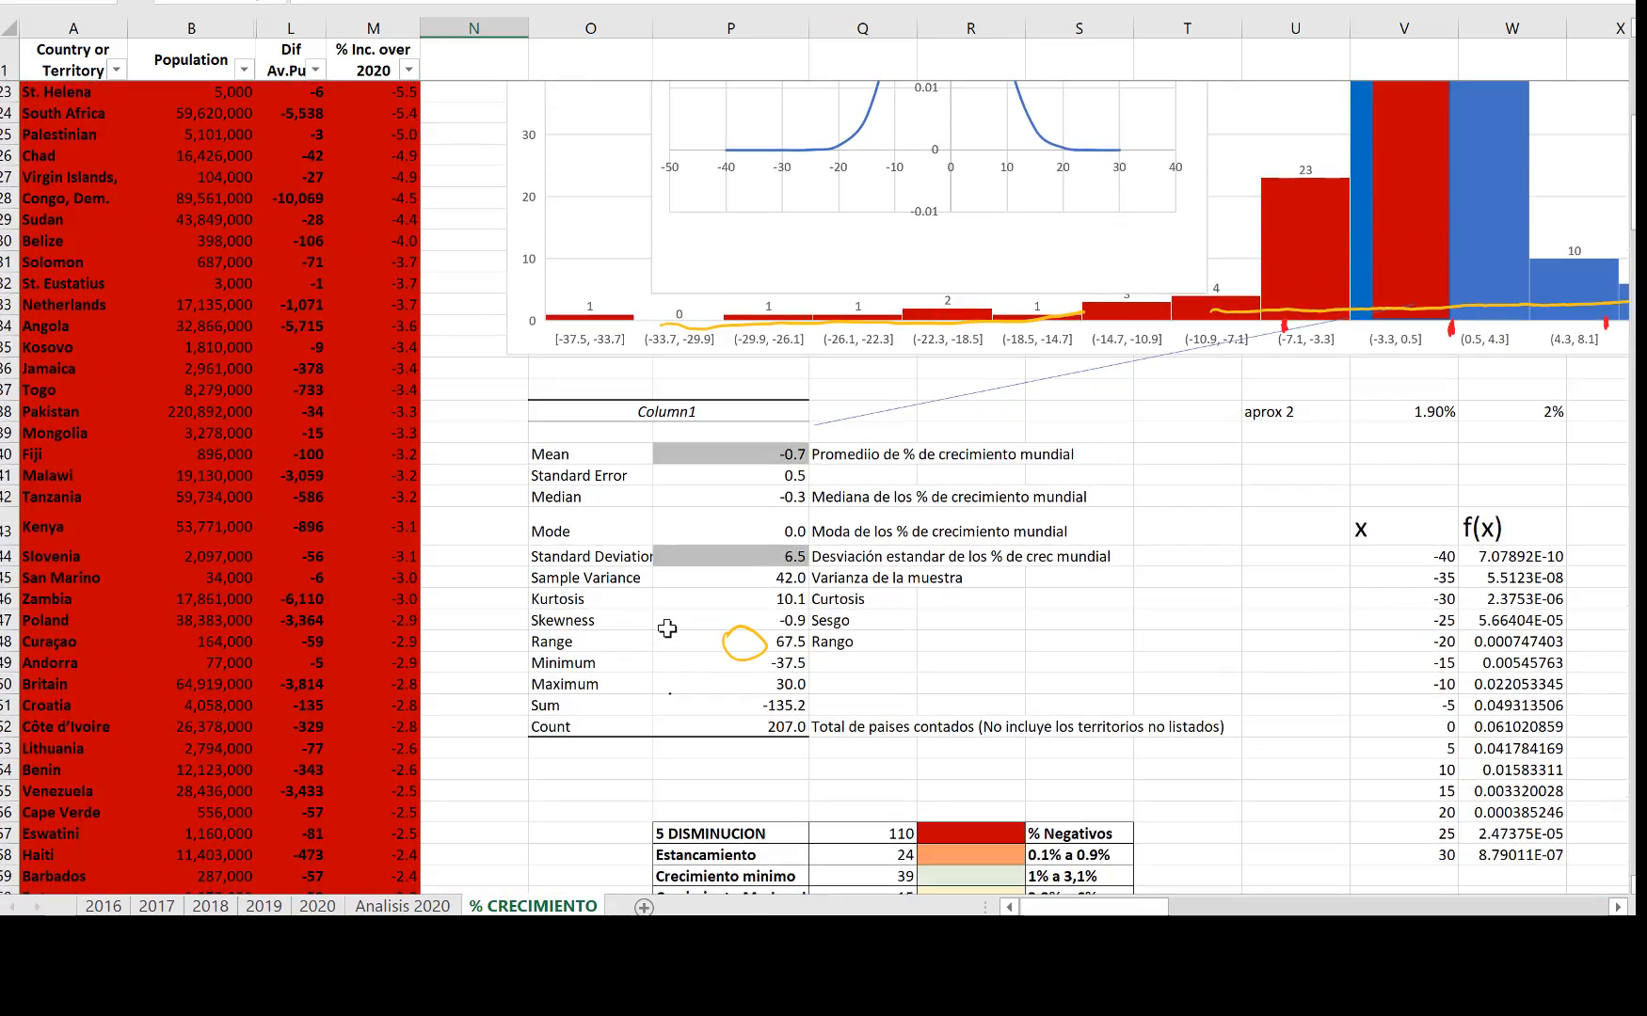
scroll(667, 629, down, 8)
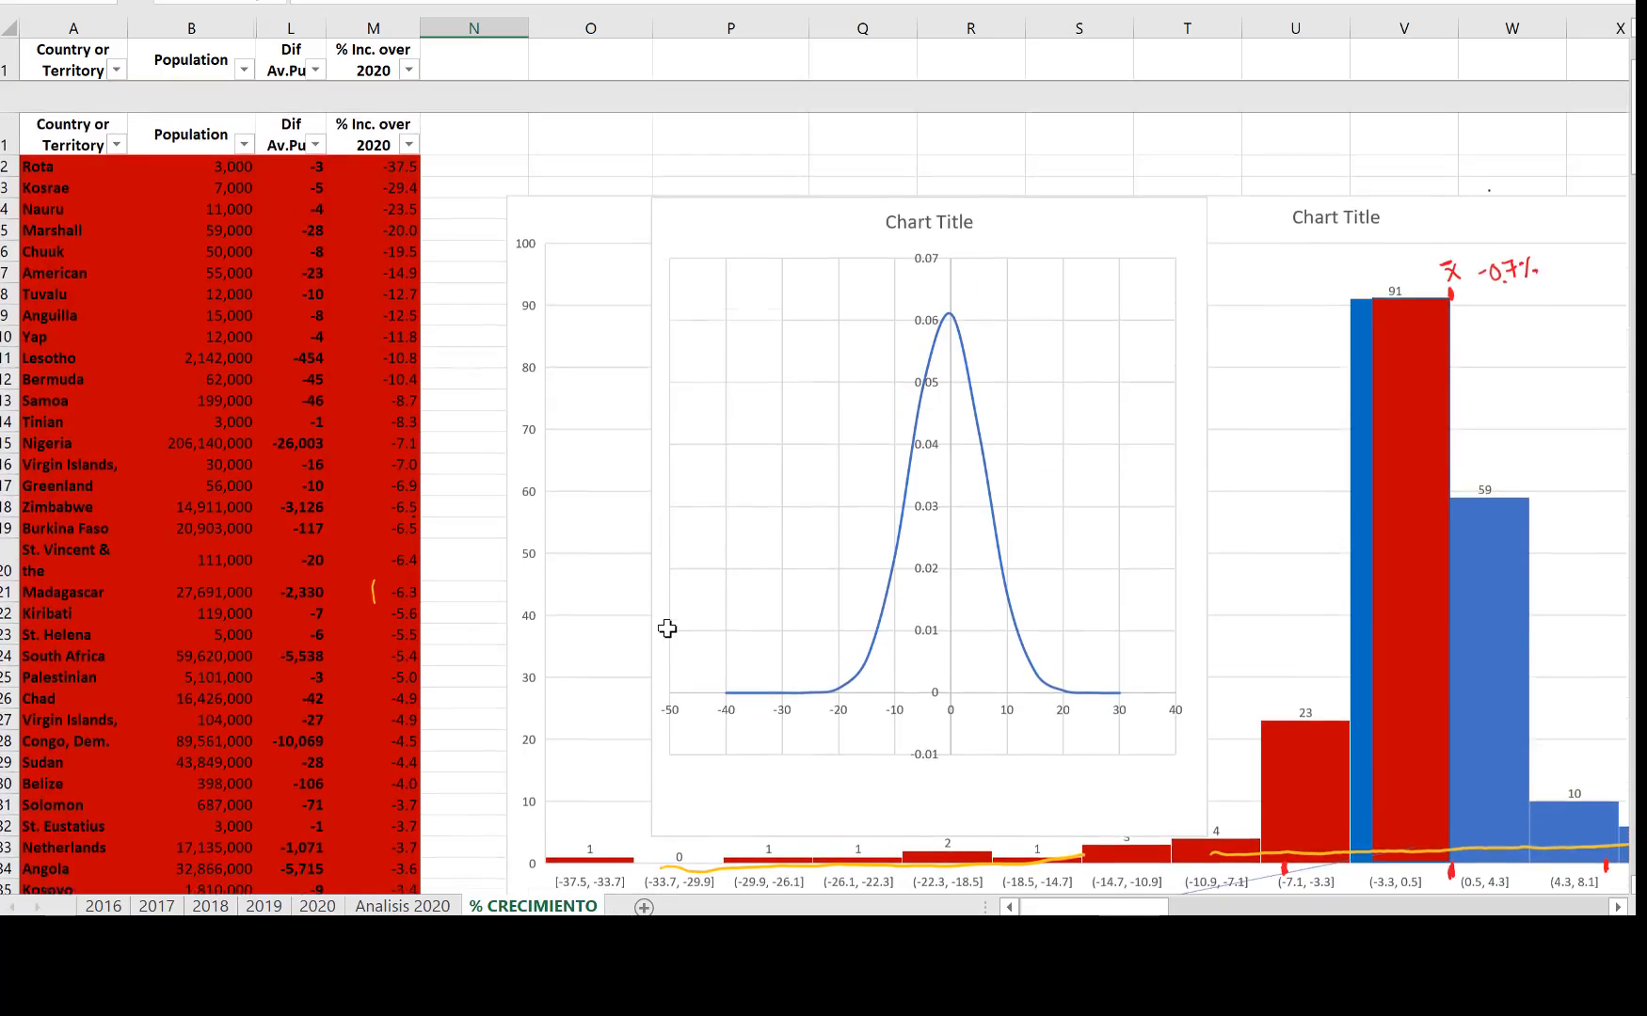
scroll(667, 628, down, 7)
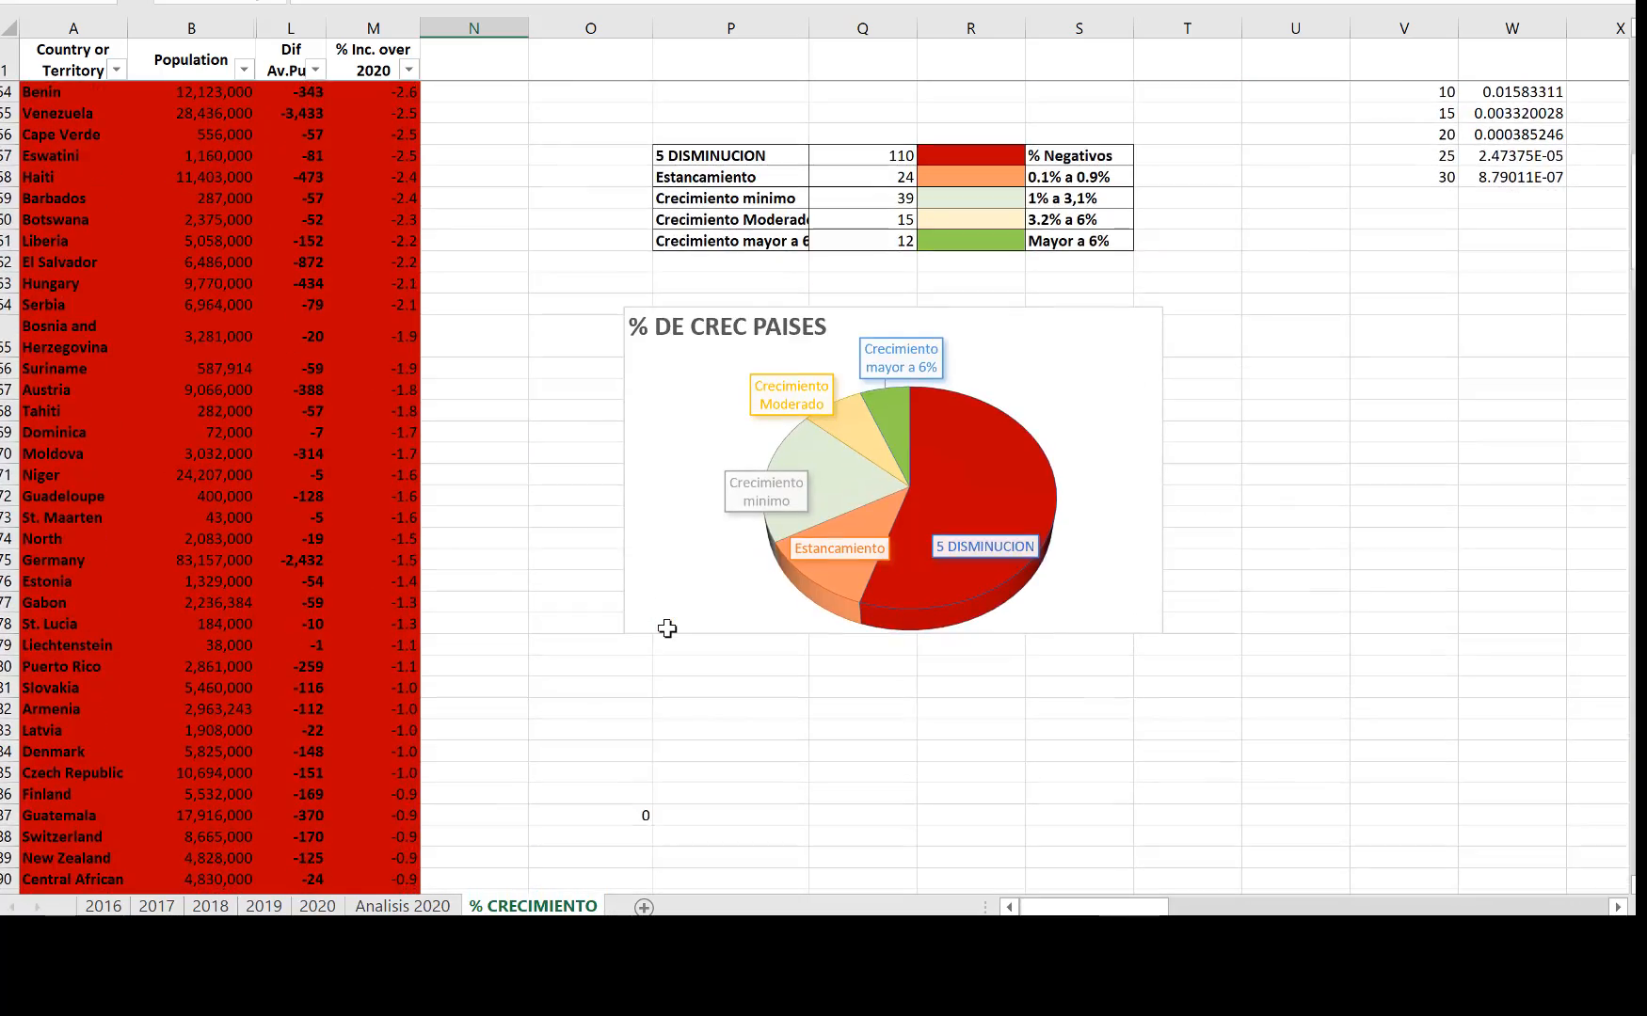
Step: Examine the populations of the most strongly declining countries, including Nigeria, Burkina Faso, Madagascar and Chad
scroll(667, 628, up, 17)
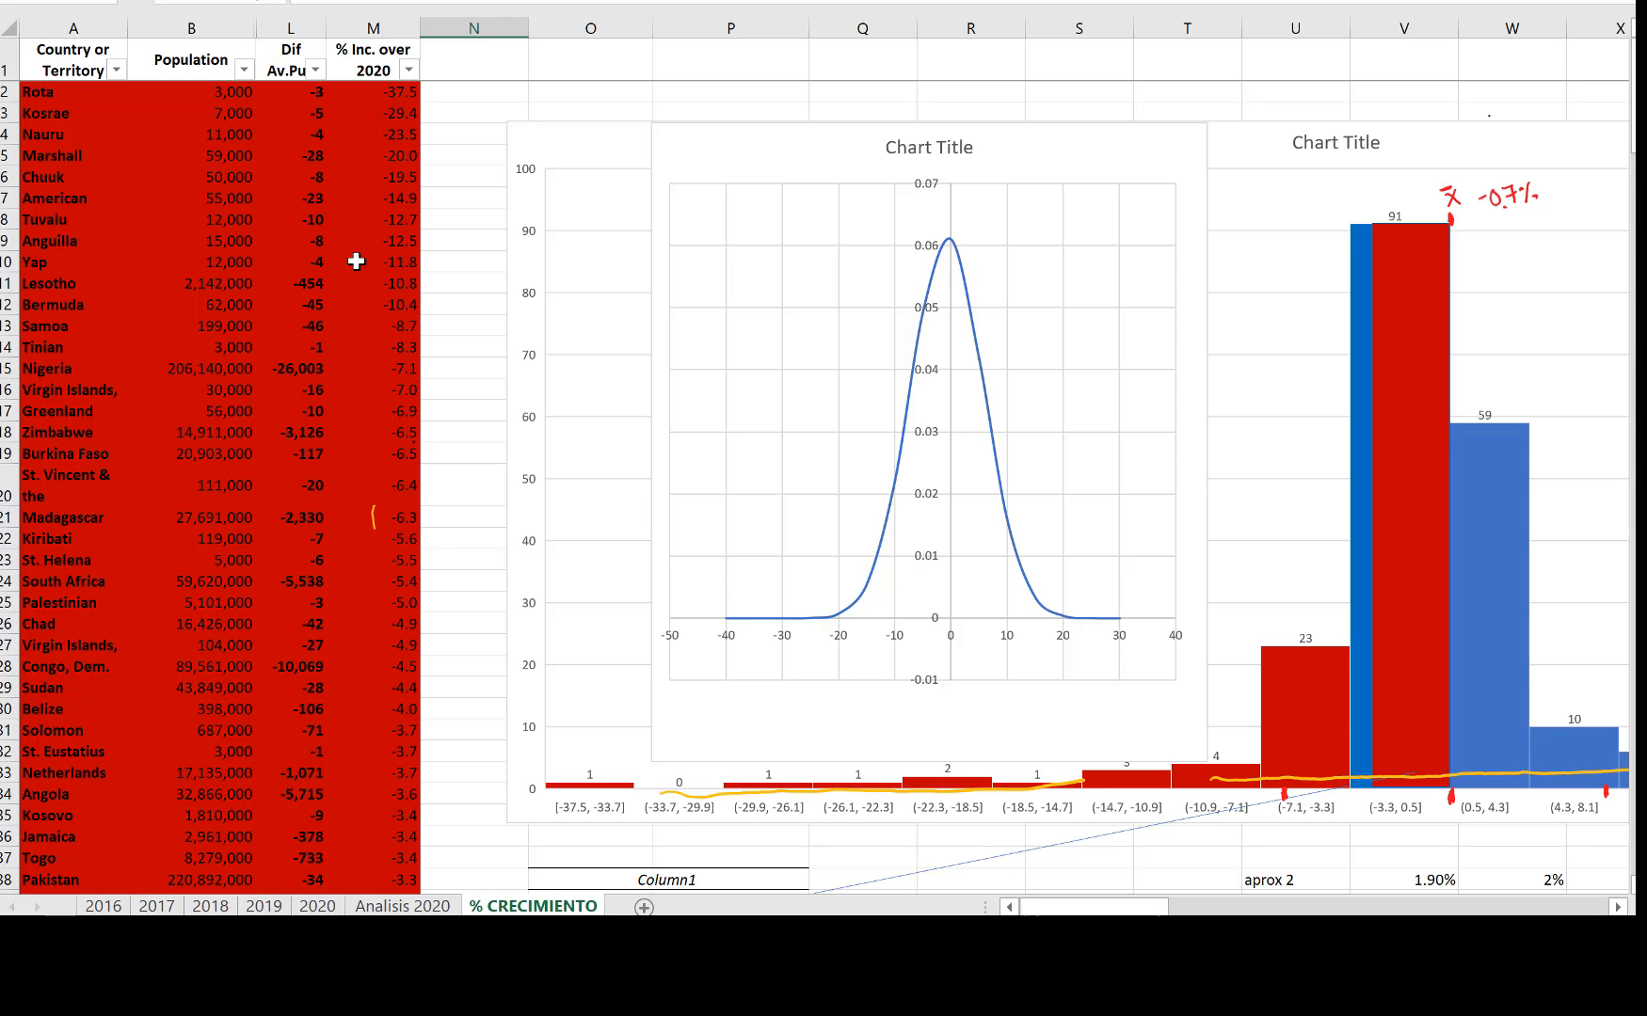
click(304, 368)
click(228, 367)
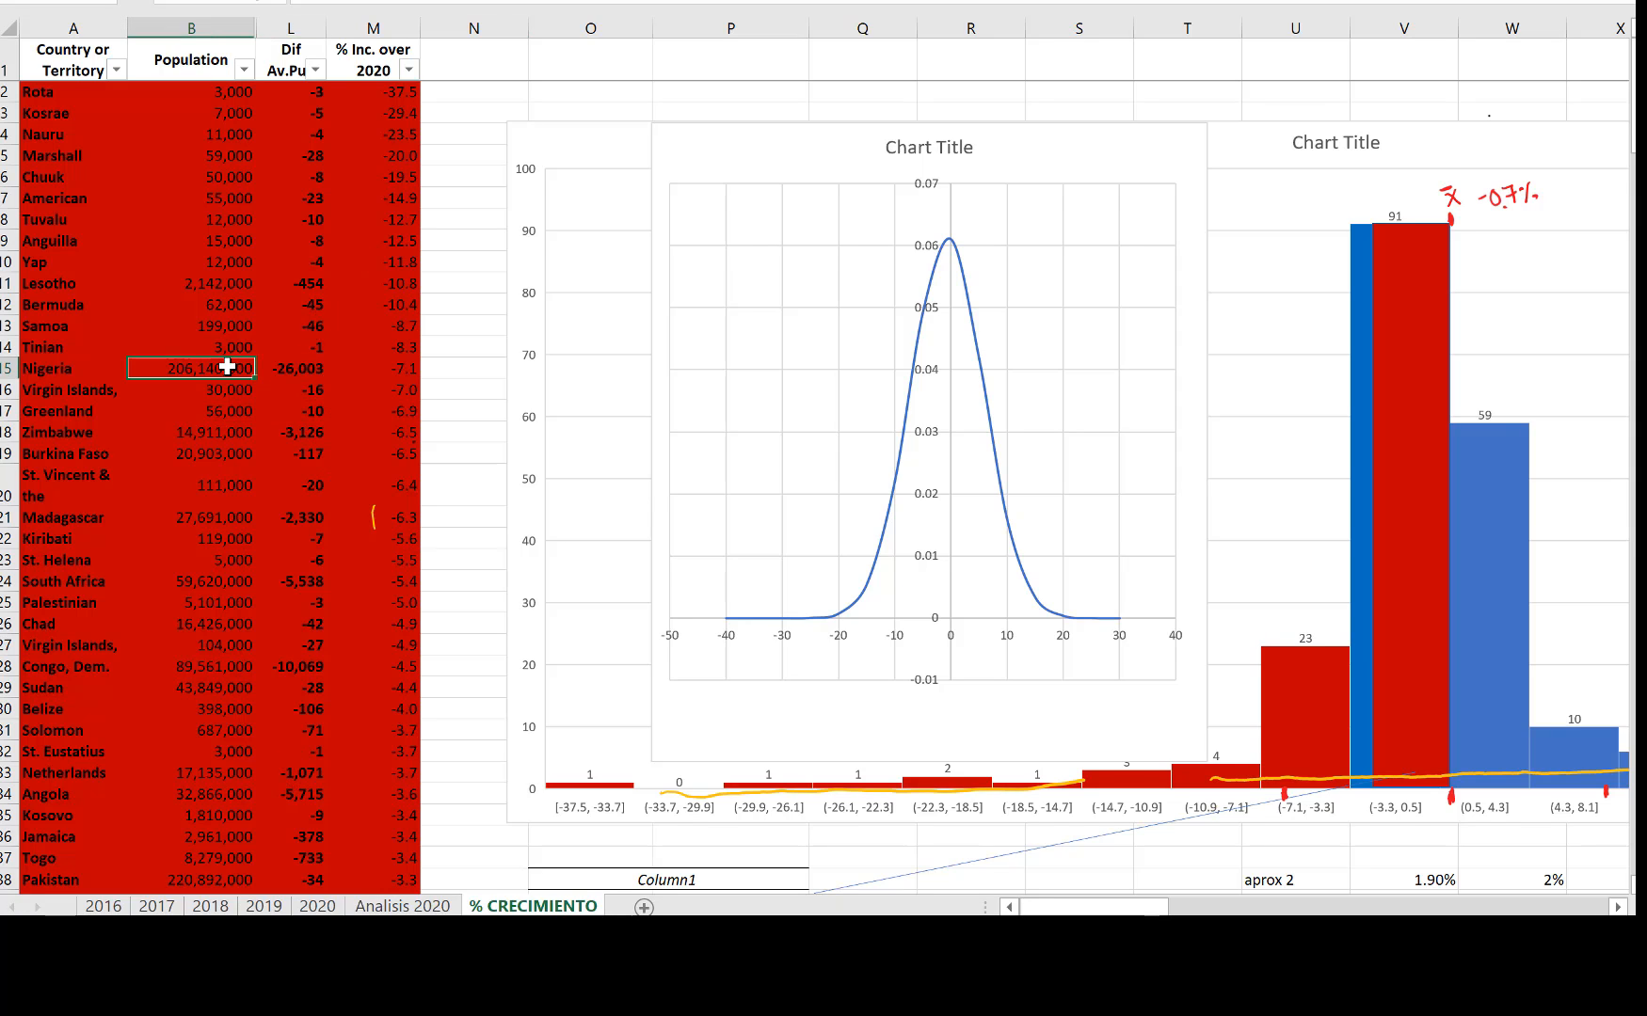
click(222, 435)
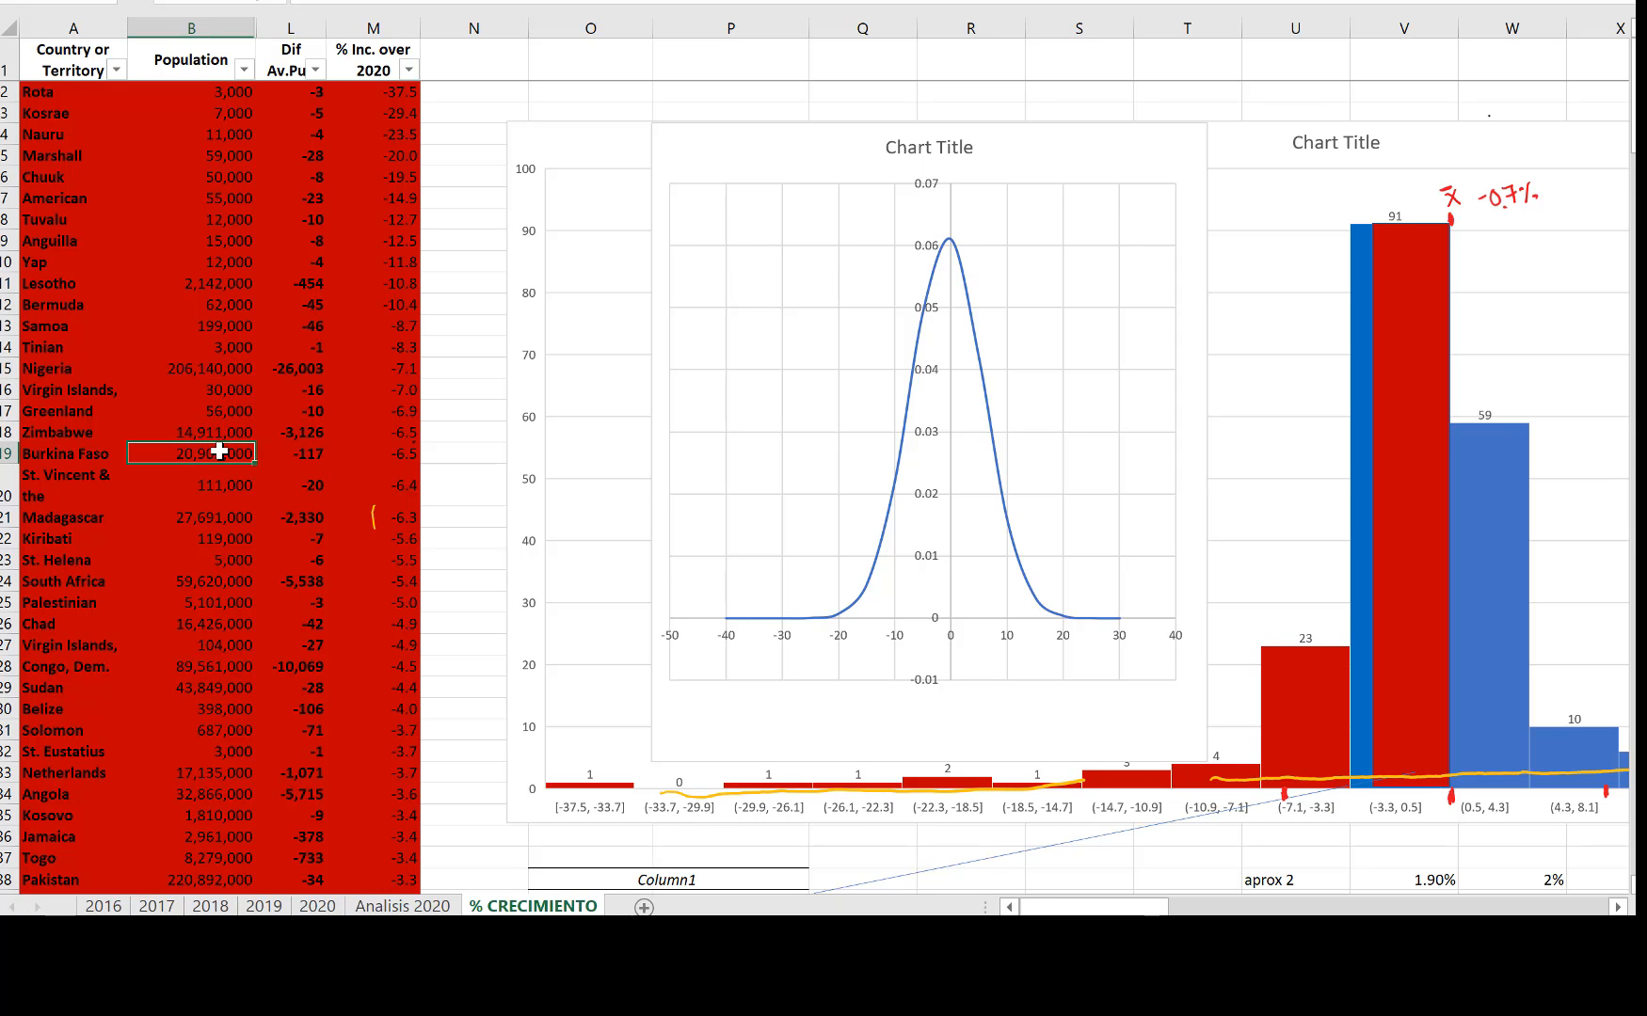
click(220, 519)
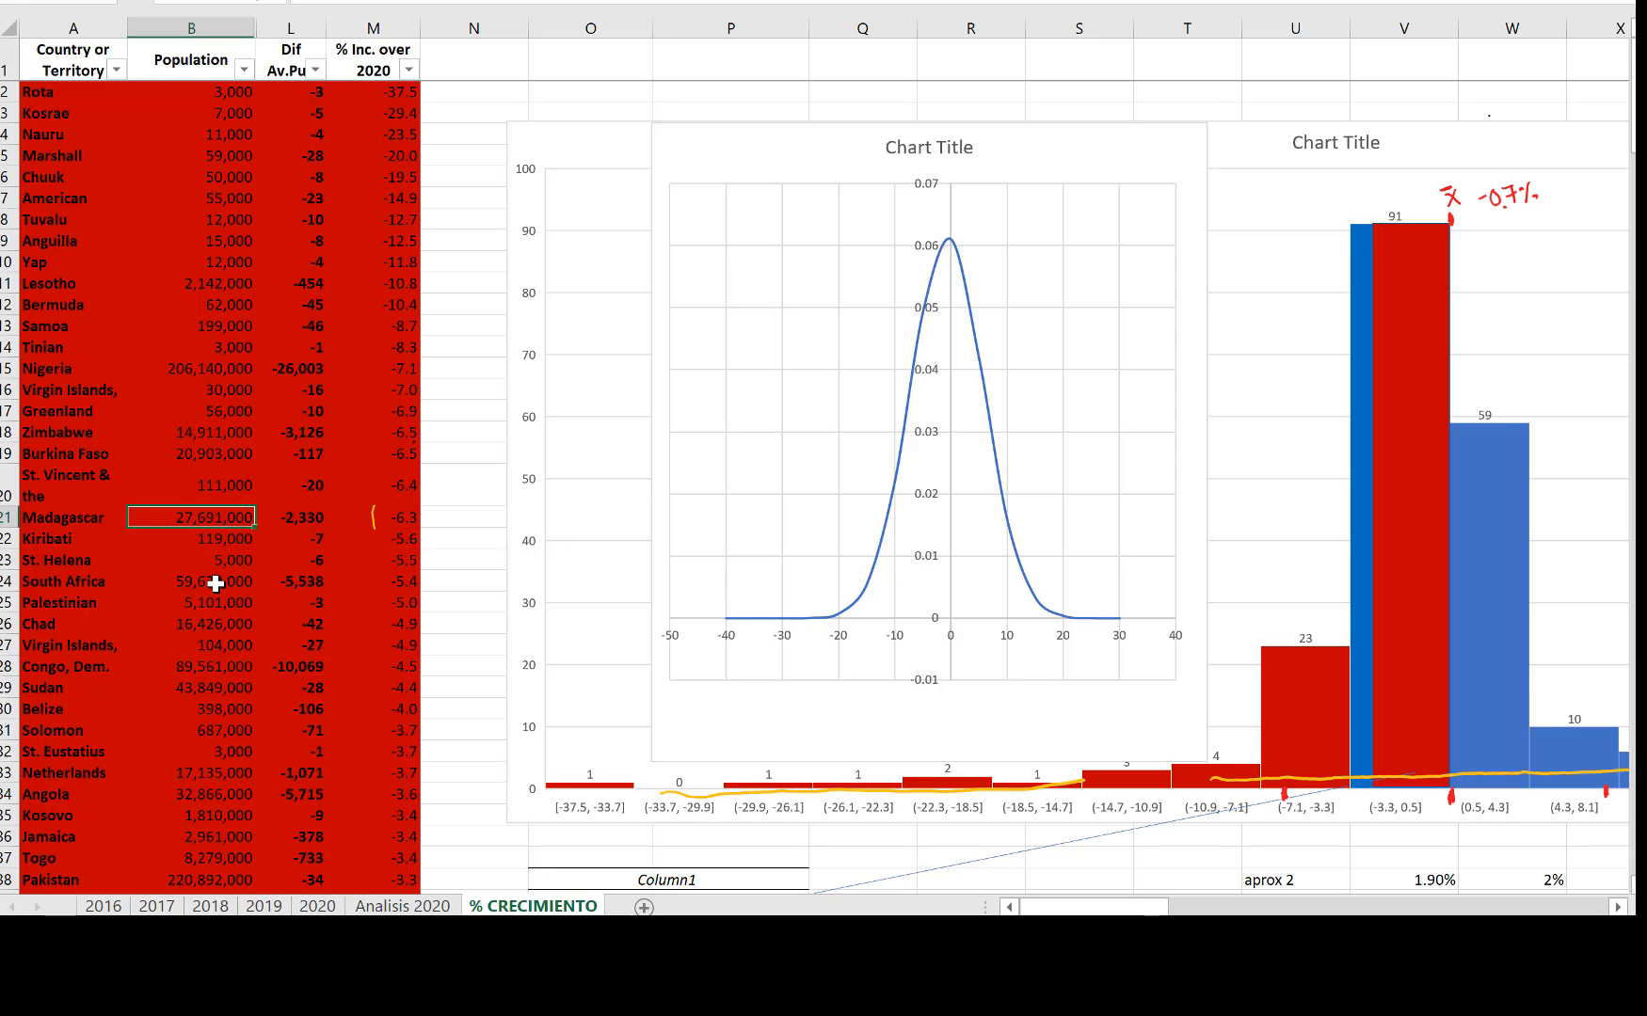
key(Down)
key(Down)
key(Down)
click(227, 625)
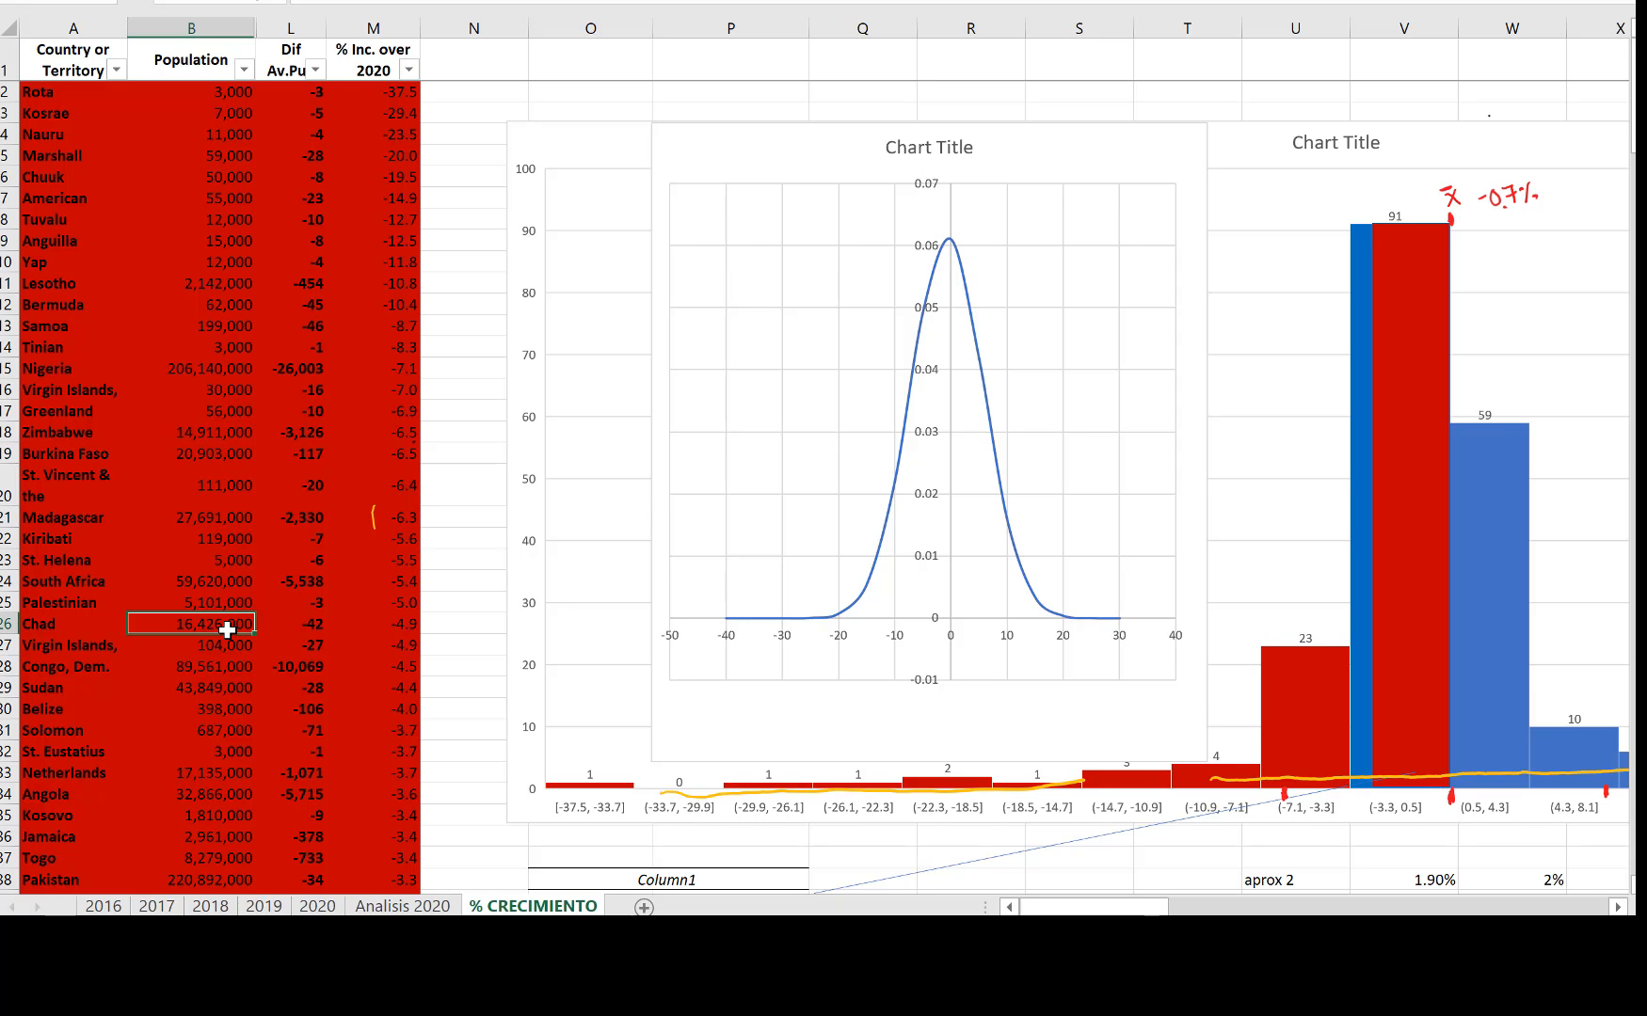
Step: Examine the populations of further declining countries: the Democratic Republic of Congo, Angola, Pakistan and Rota
click(222, 665)
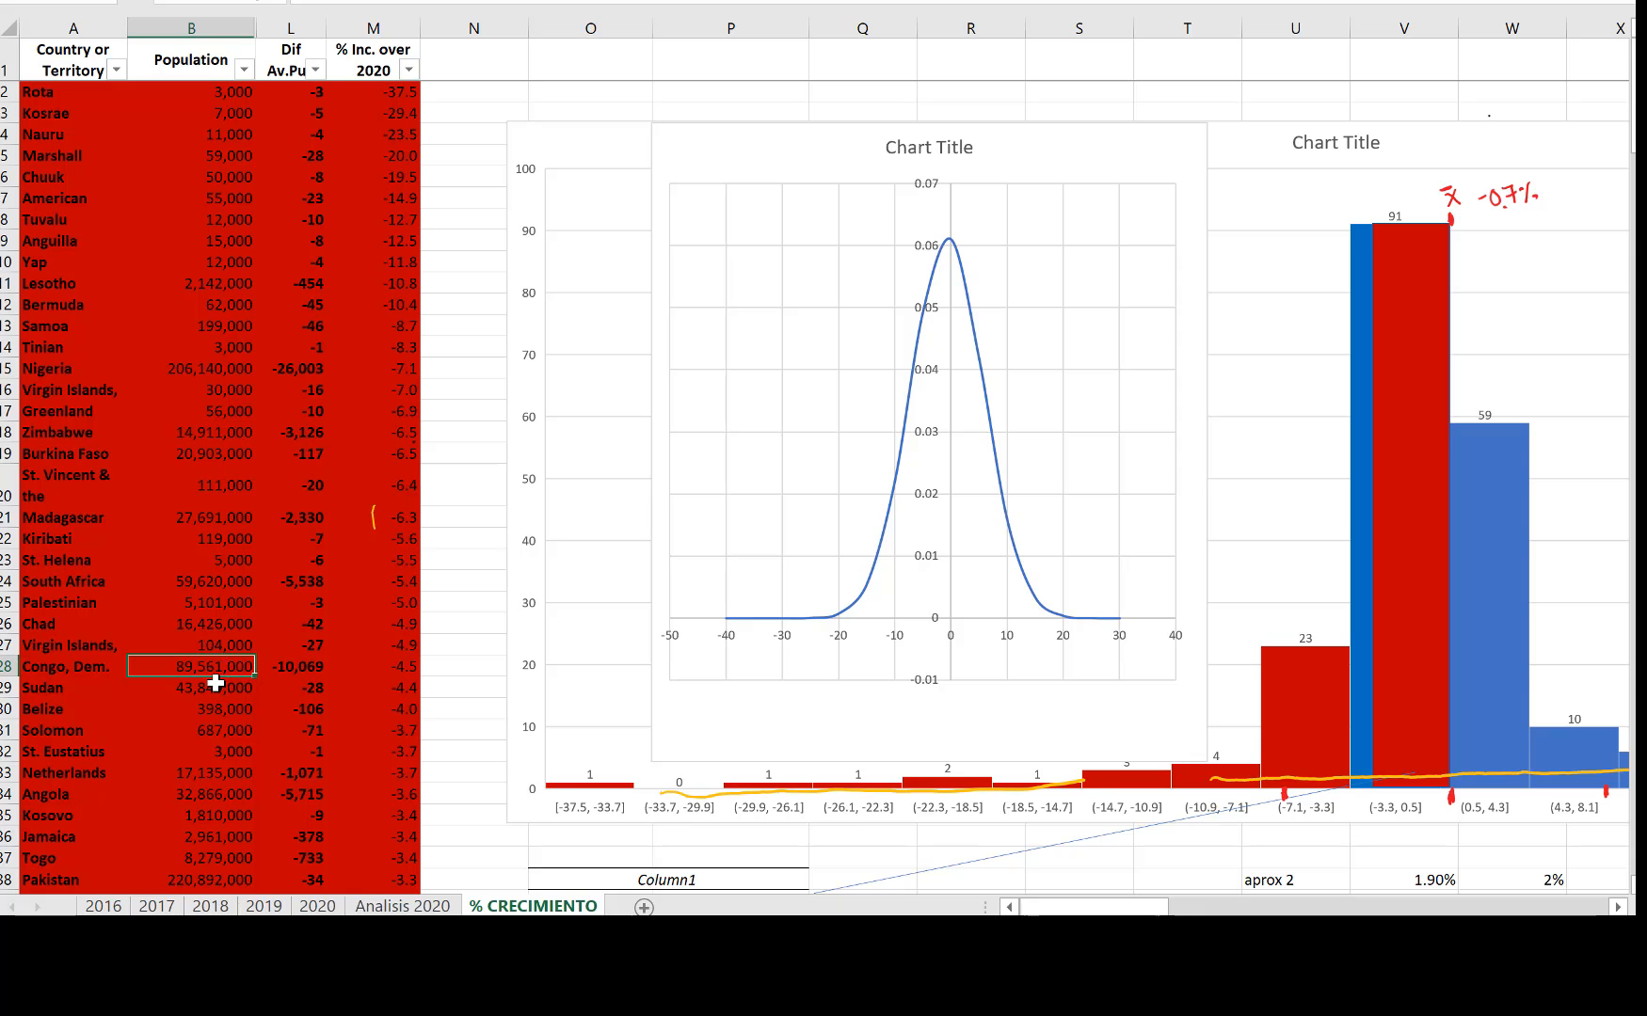
click(211, 772)
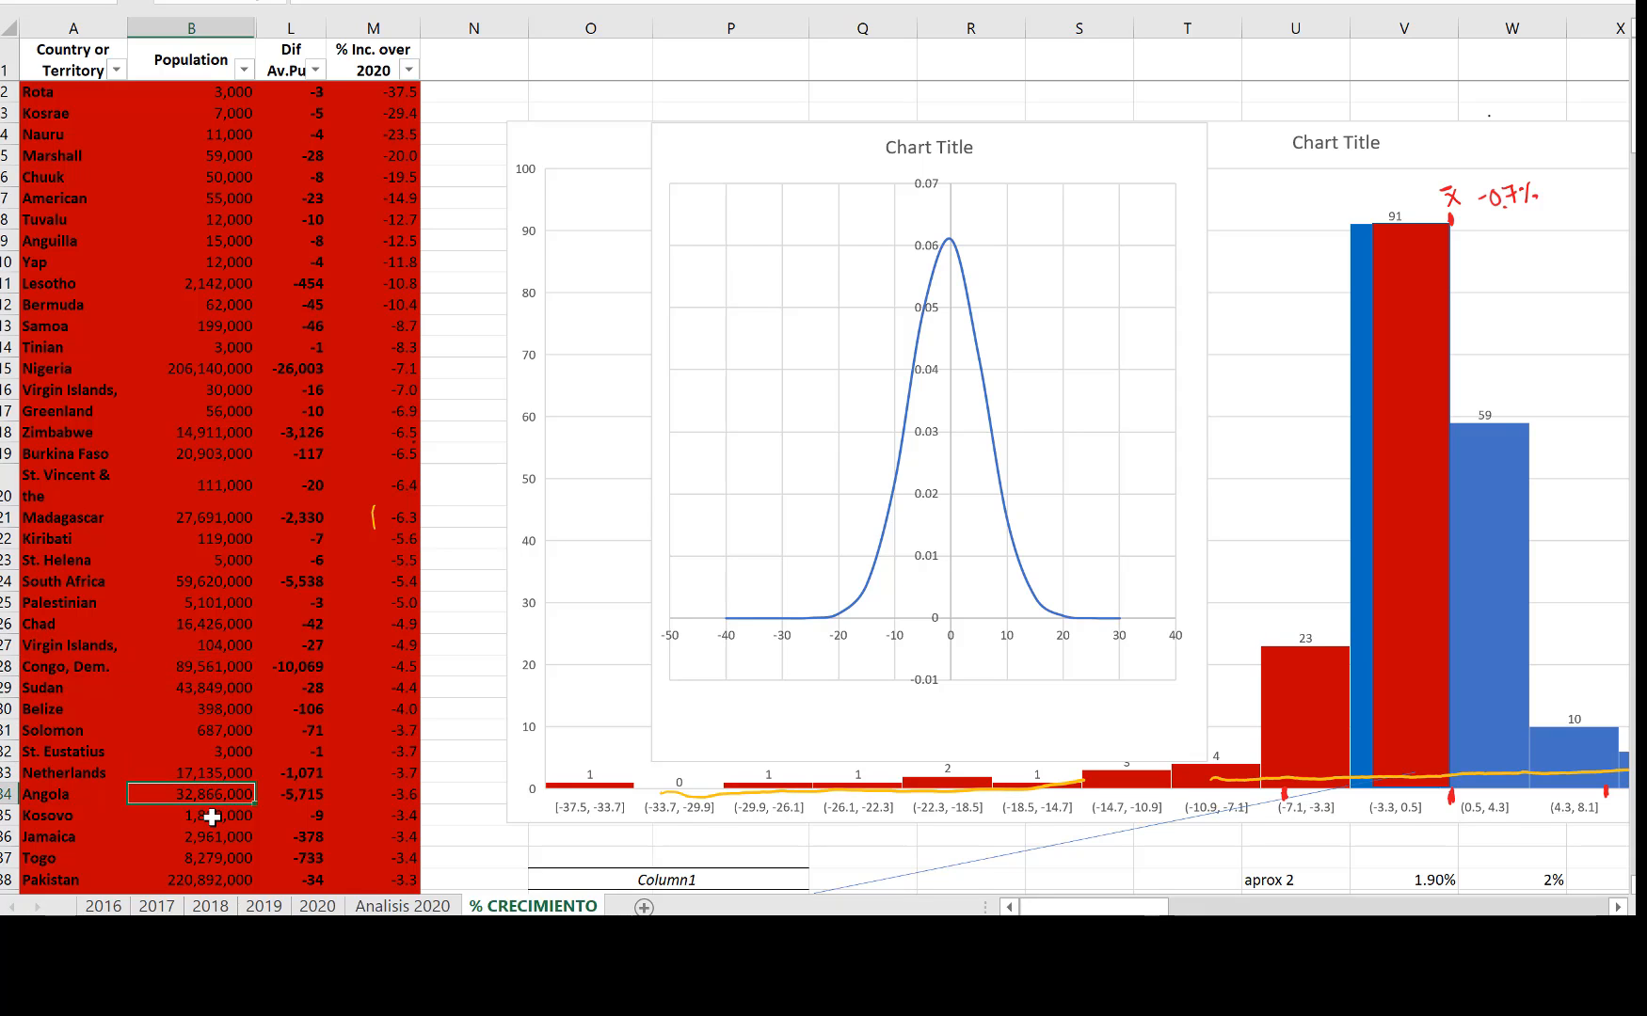
click(233, 877)
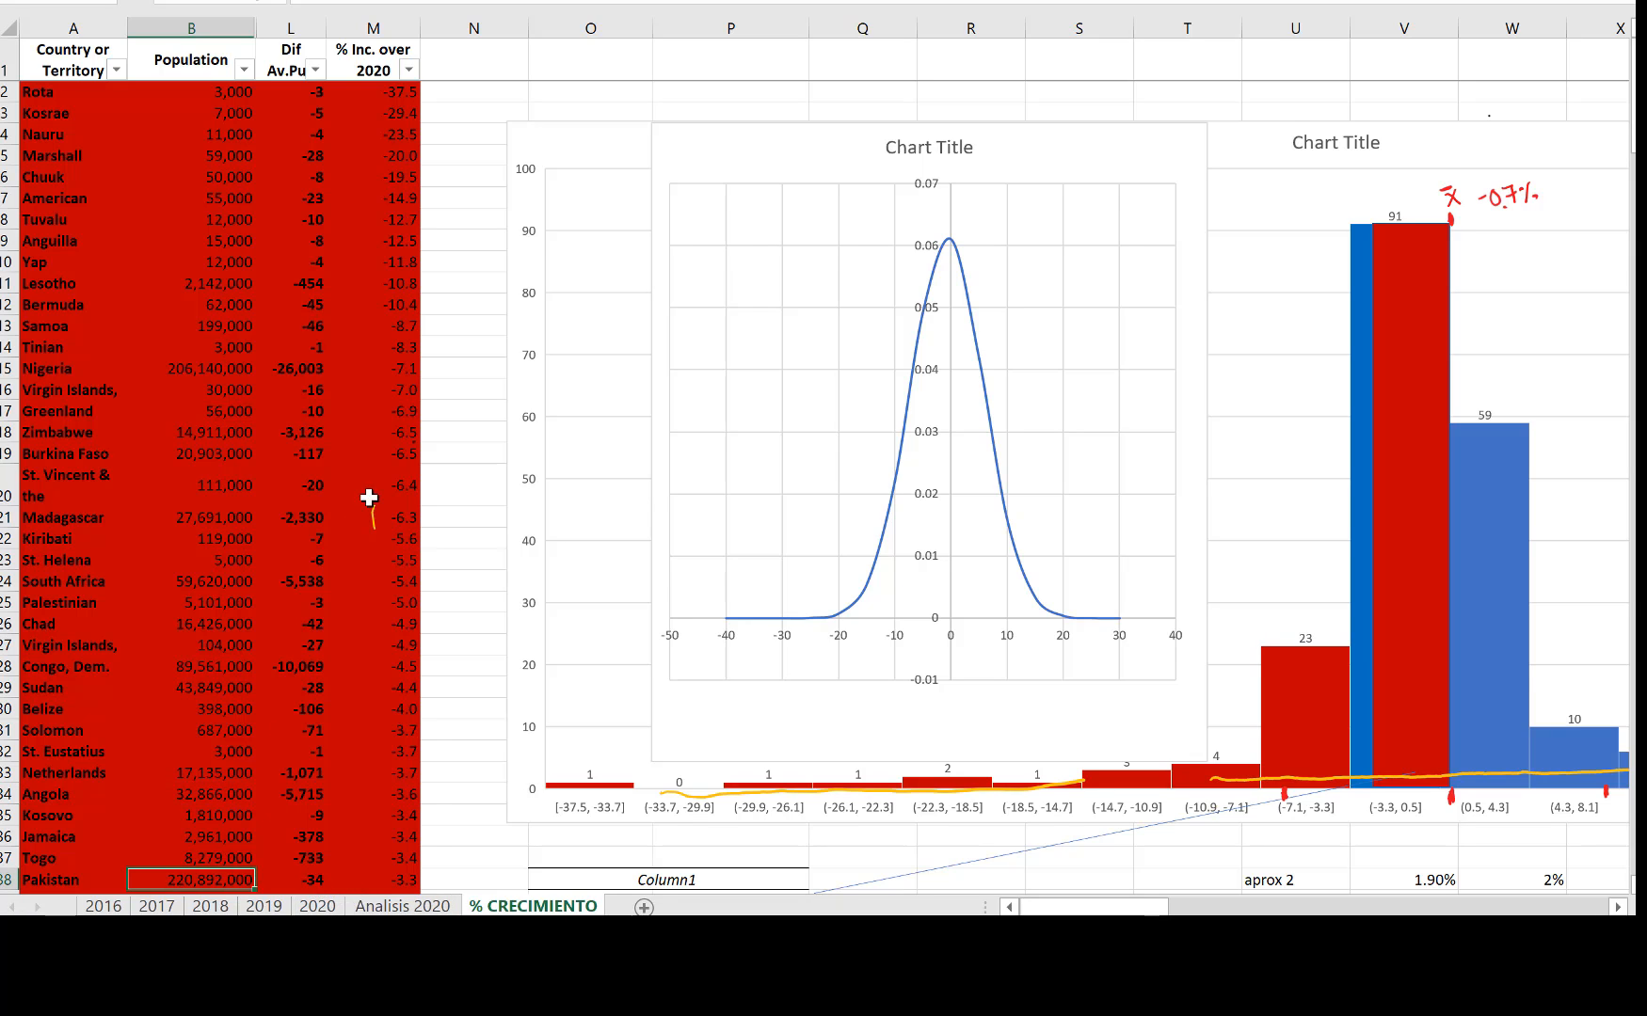
click(243, 93)
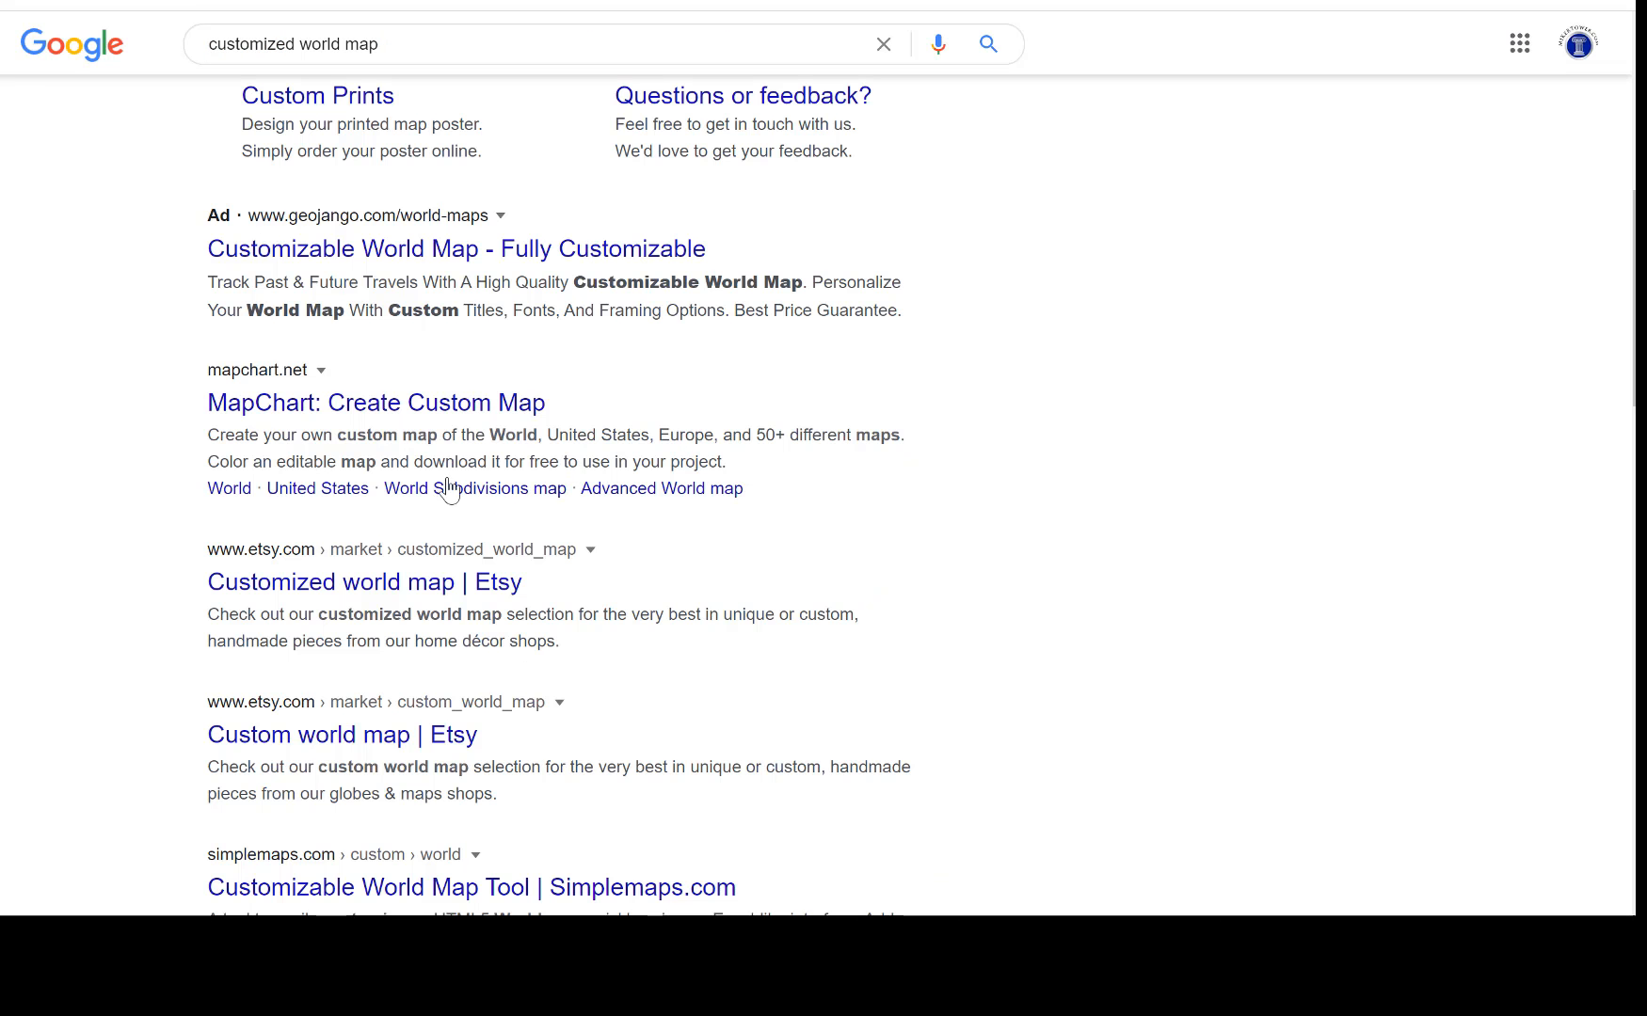
Step: Open MapChart's simple World map from the browser's customized world map search results and switch back to the Excel country list
click(400, 419)
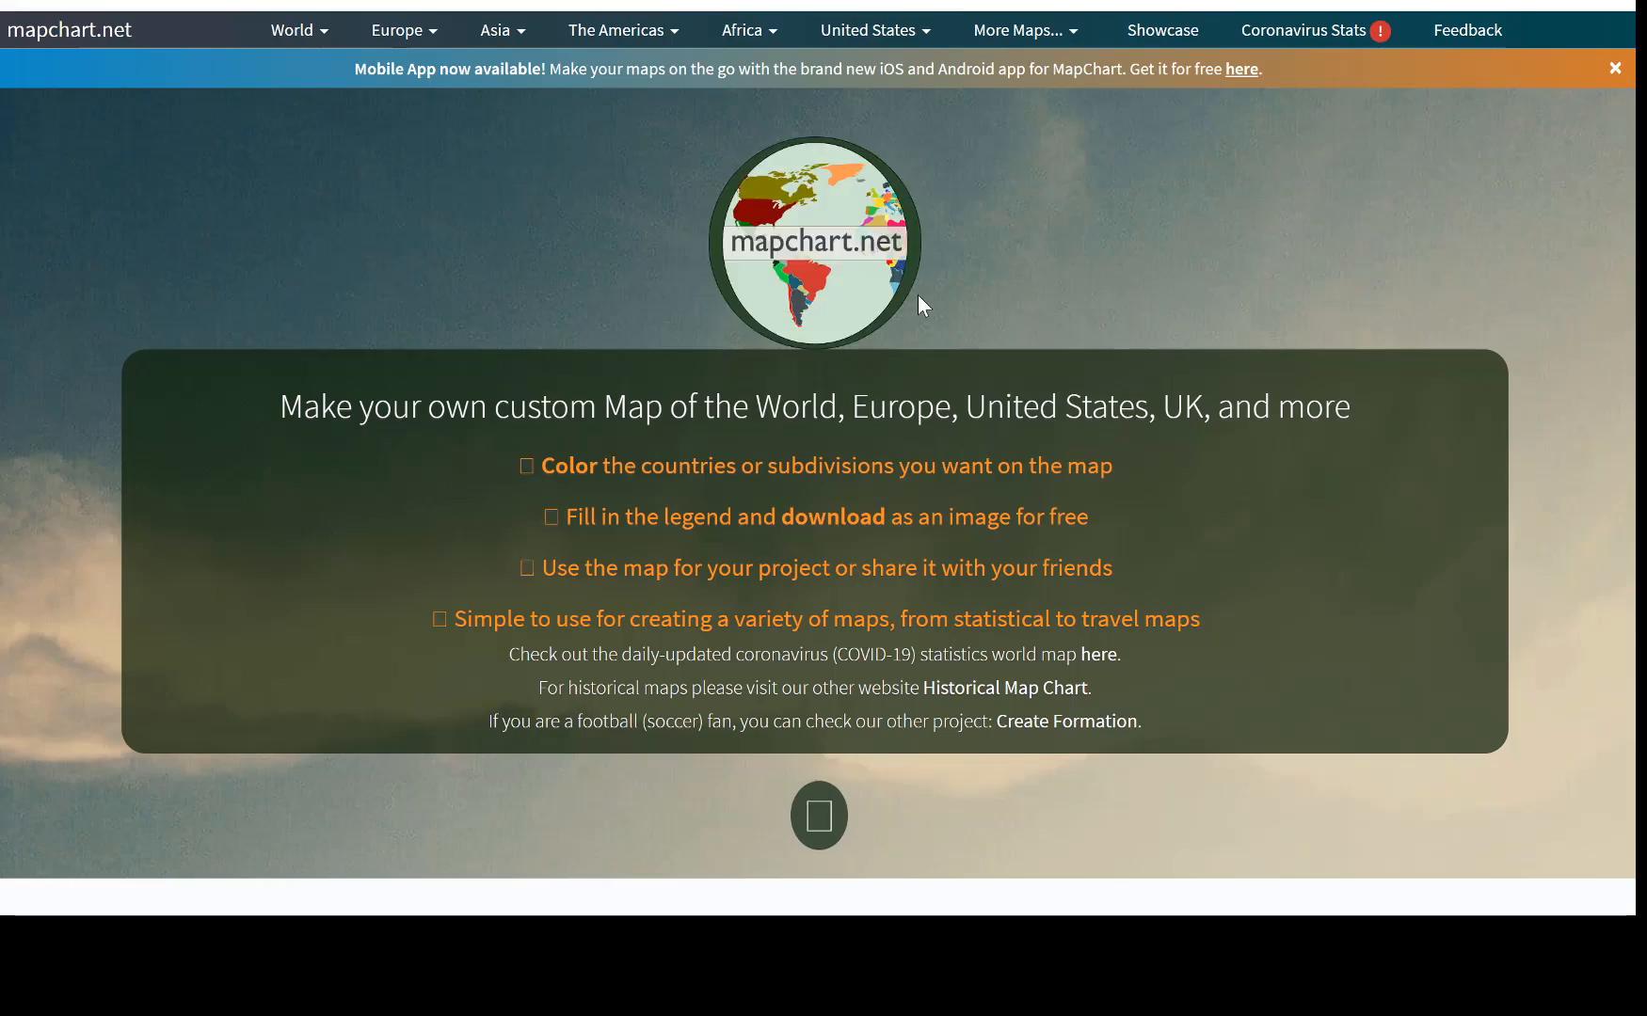
scroll(919, 305, down, 5)
scroll(917, 295, down, 15)
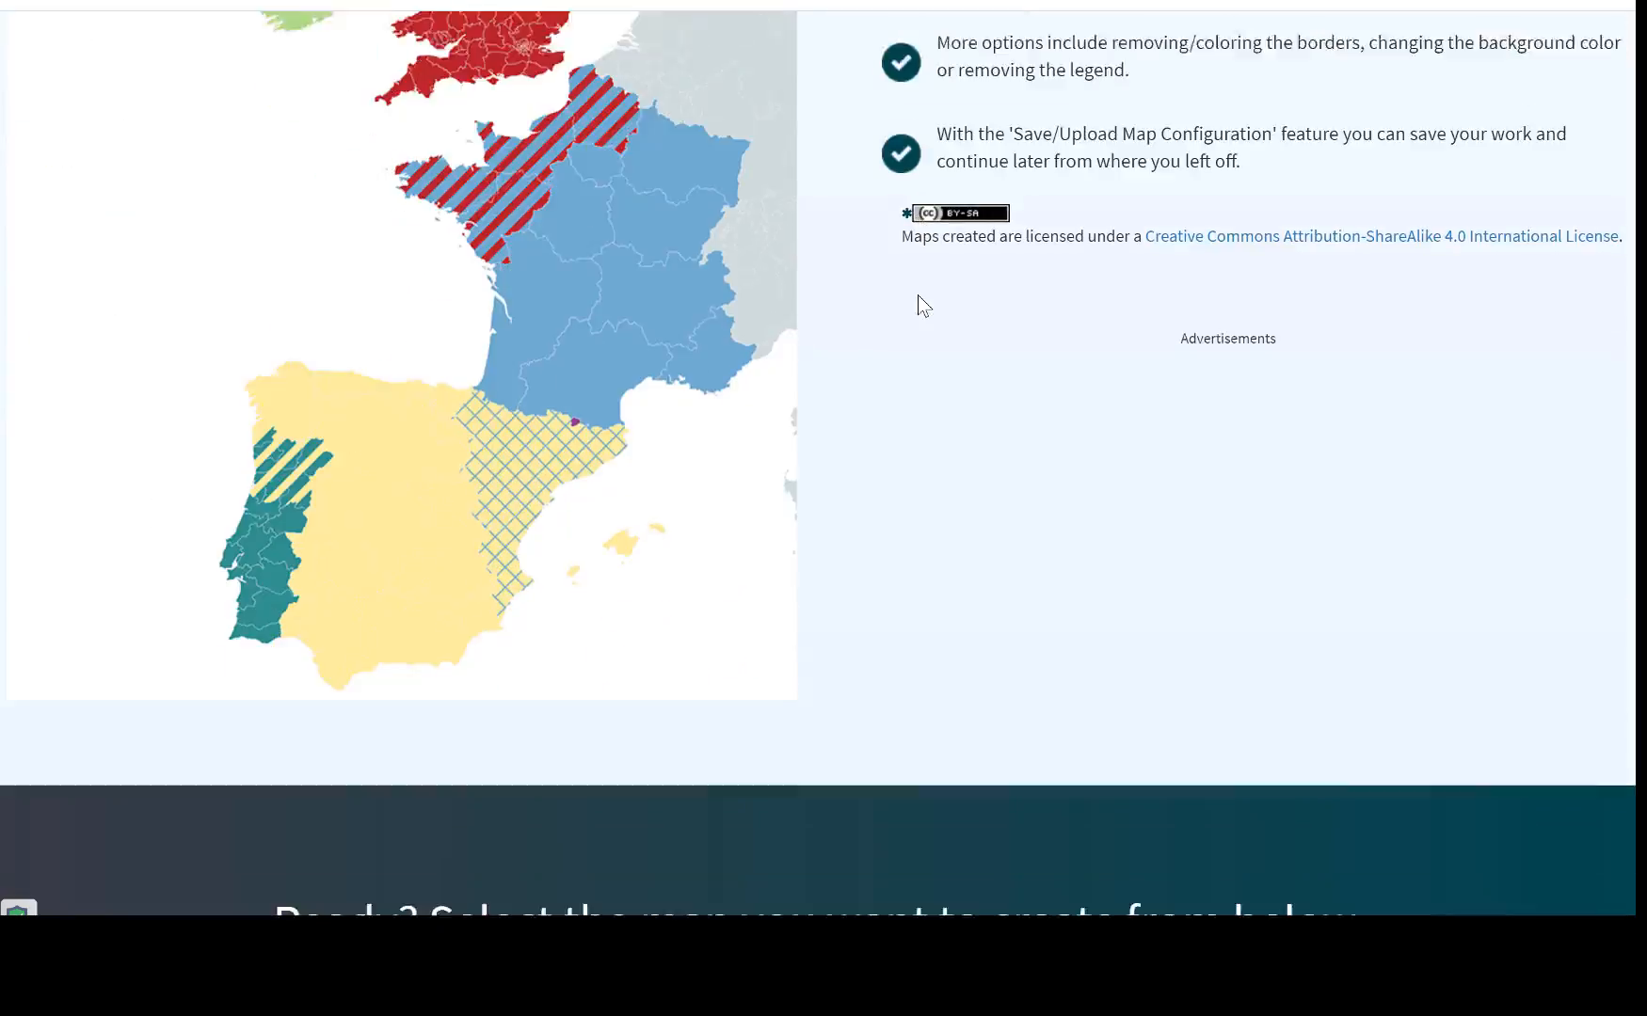
scroll(918, 295, down, 7)
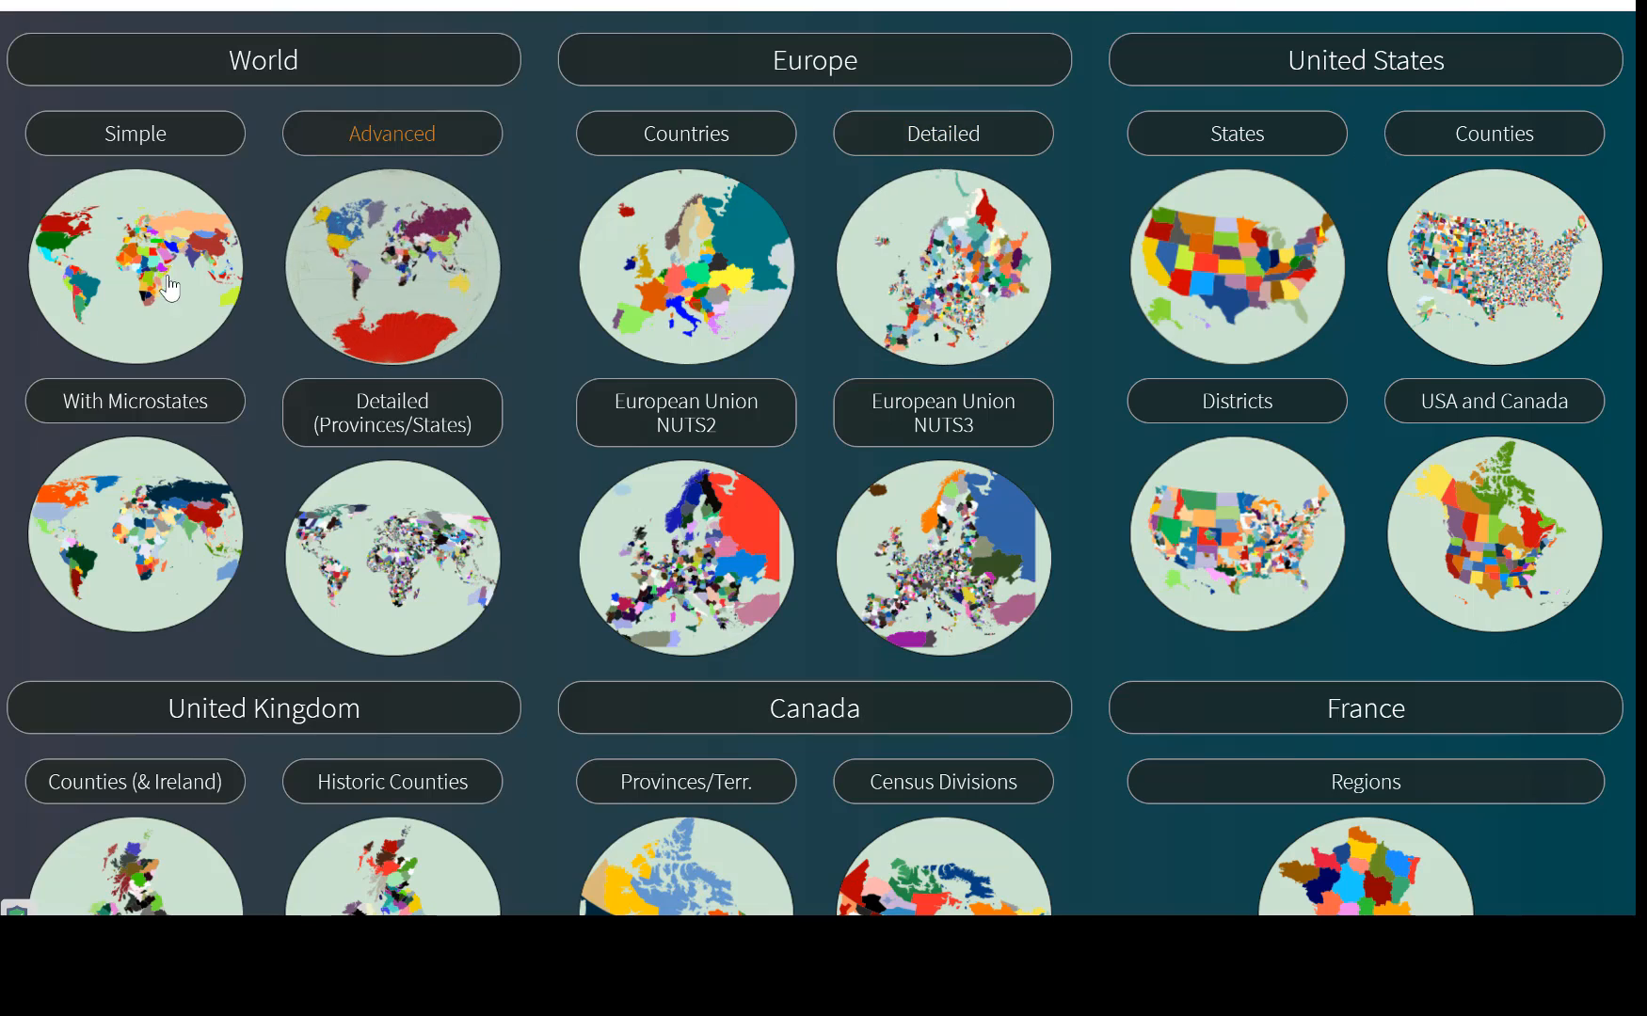
click(169, 287)
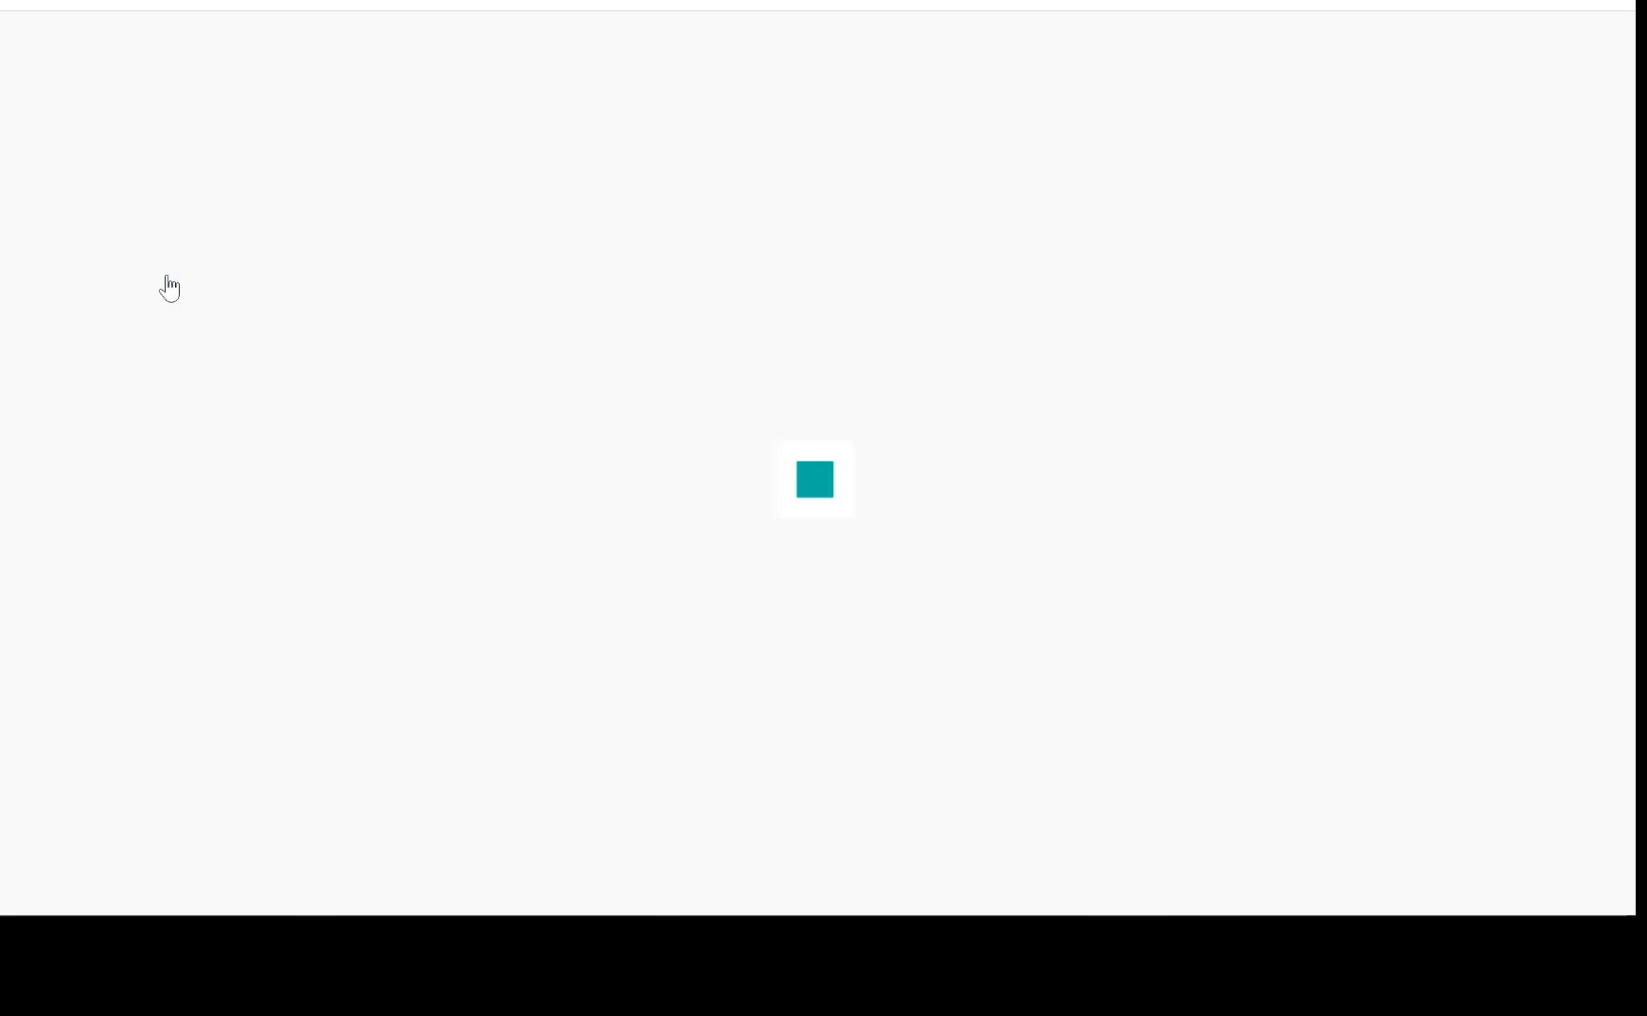
scroll(532, 578, down, 5)
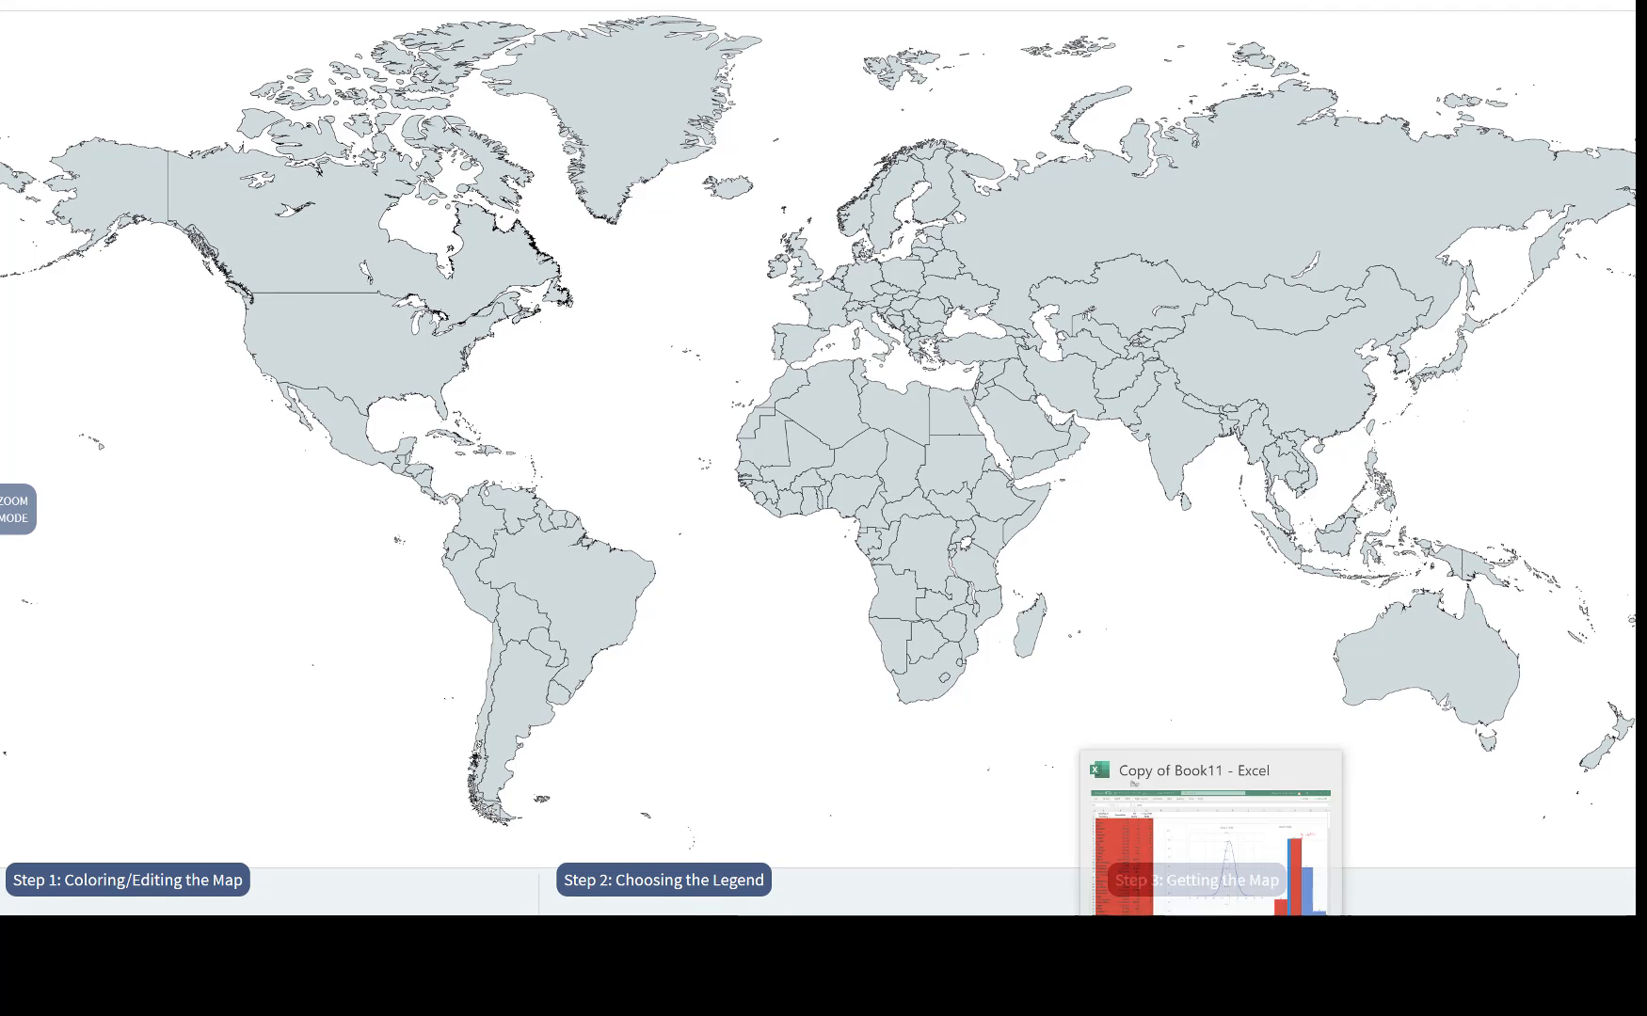
click(1214, 829)
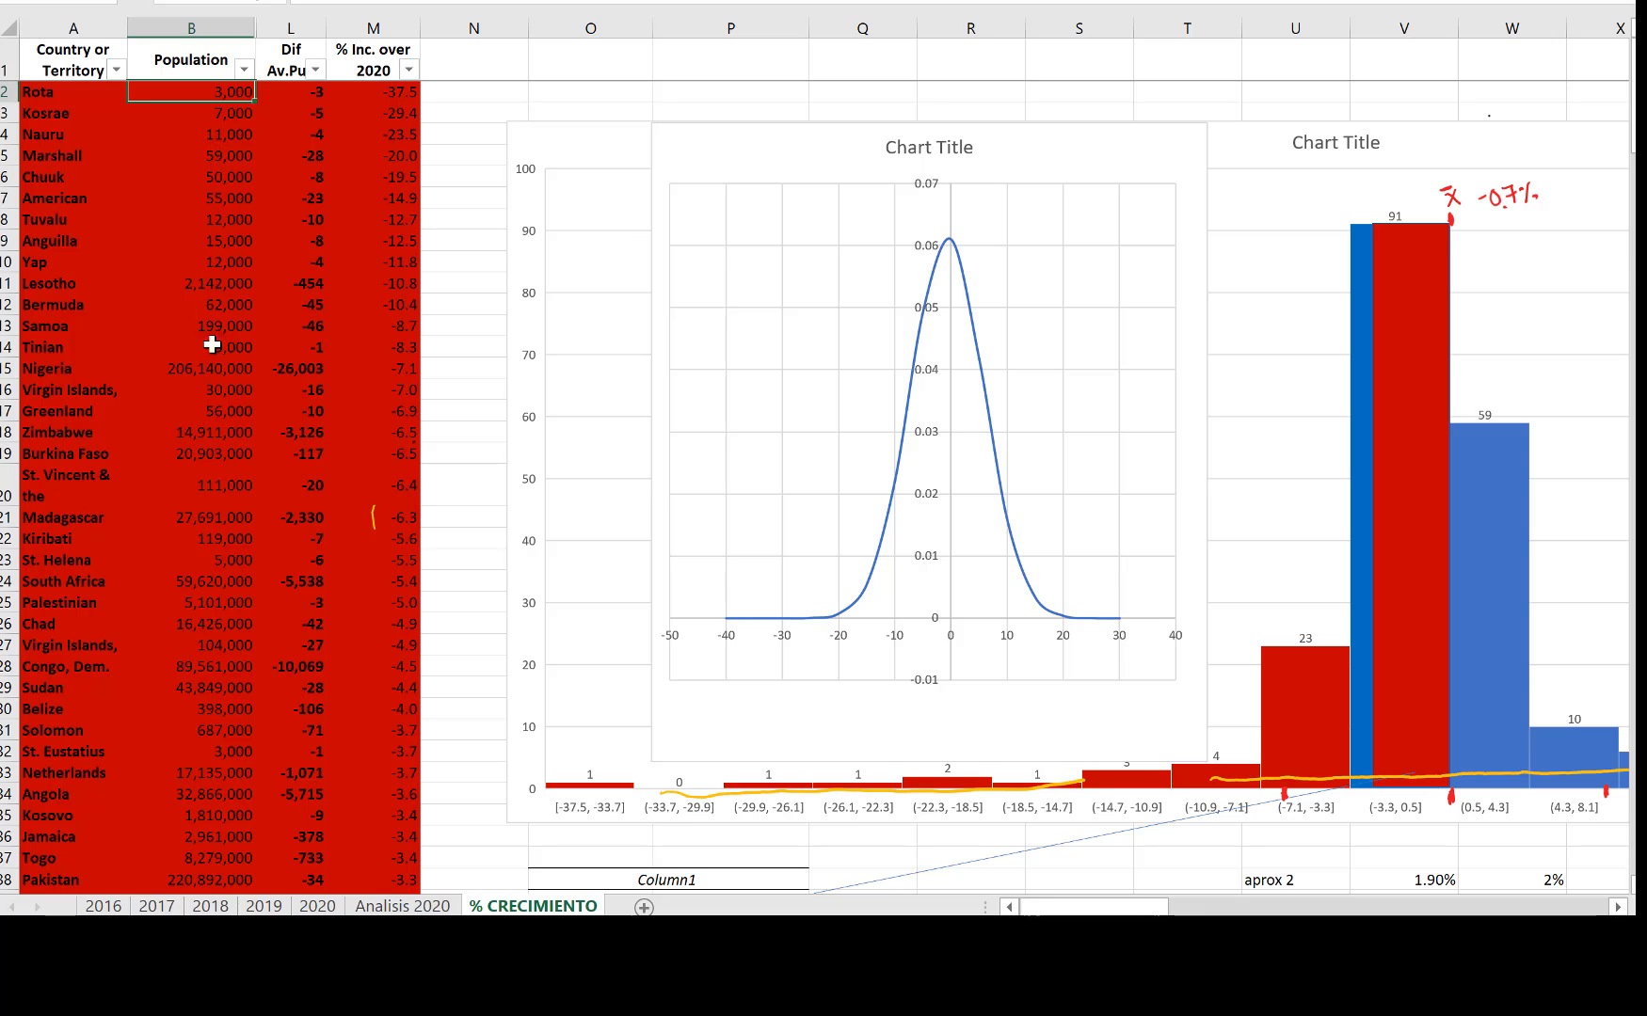